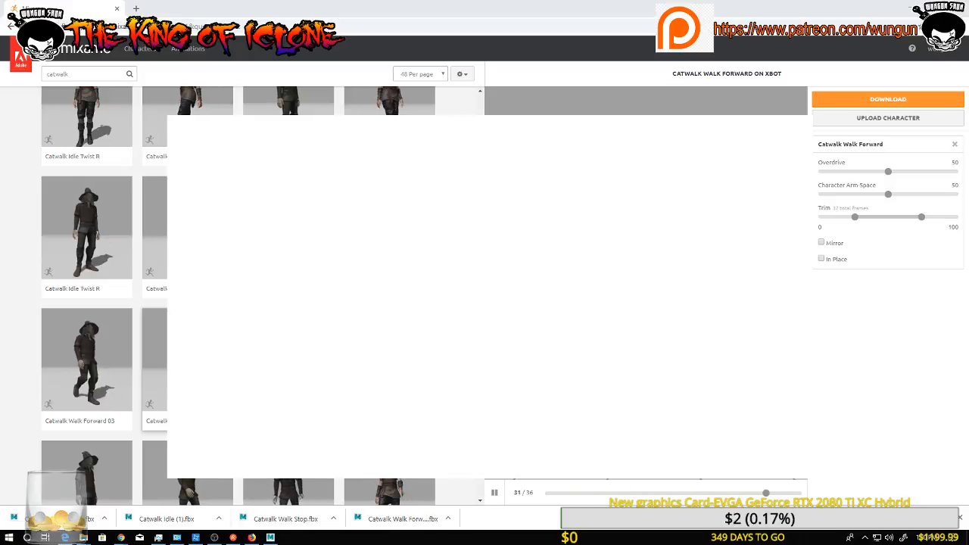
key(super+d)
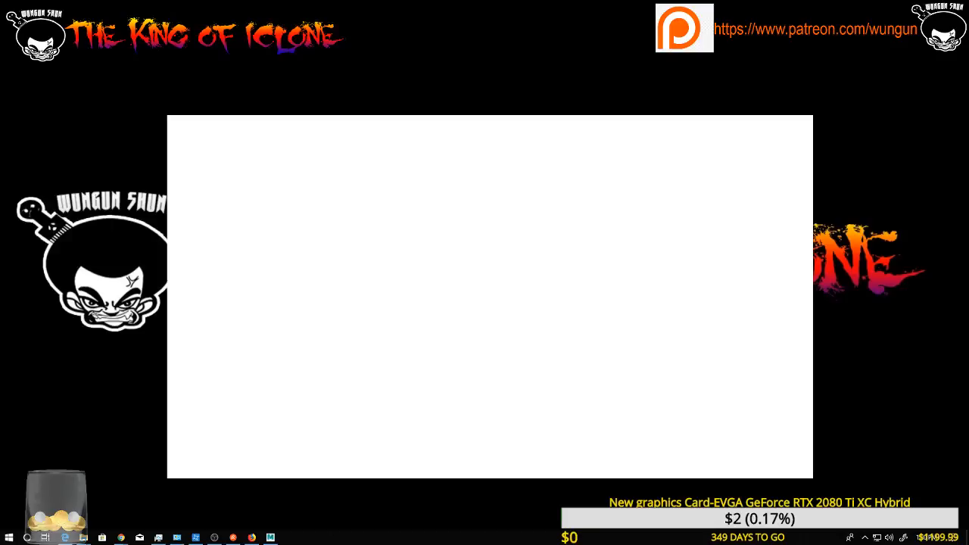
key(alt+Tab)
key(alt+Tab)
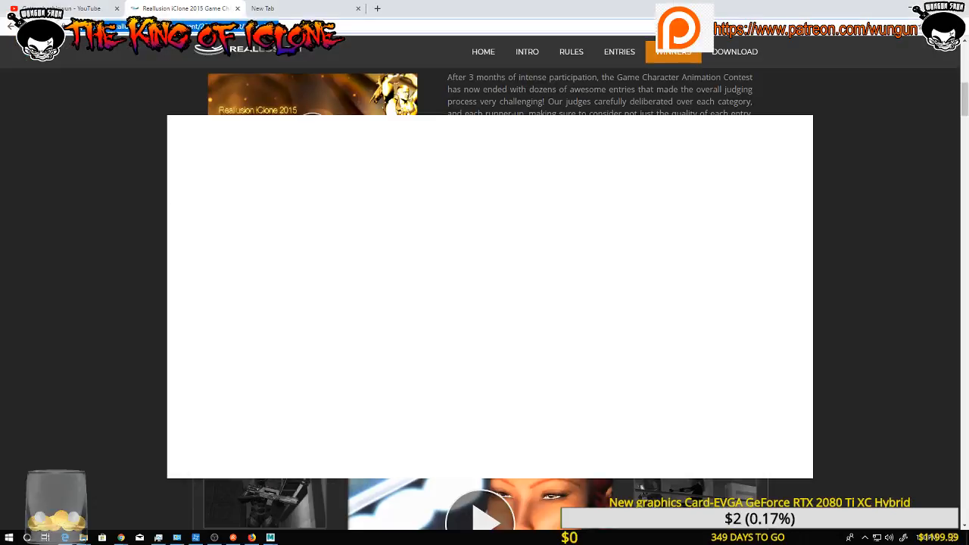
key(alt+Tab)
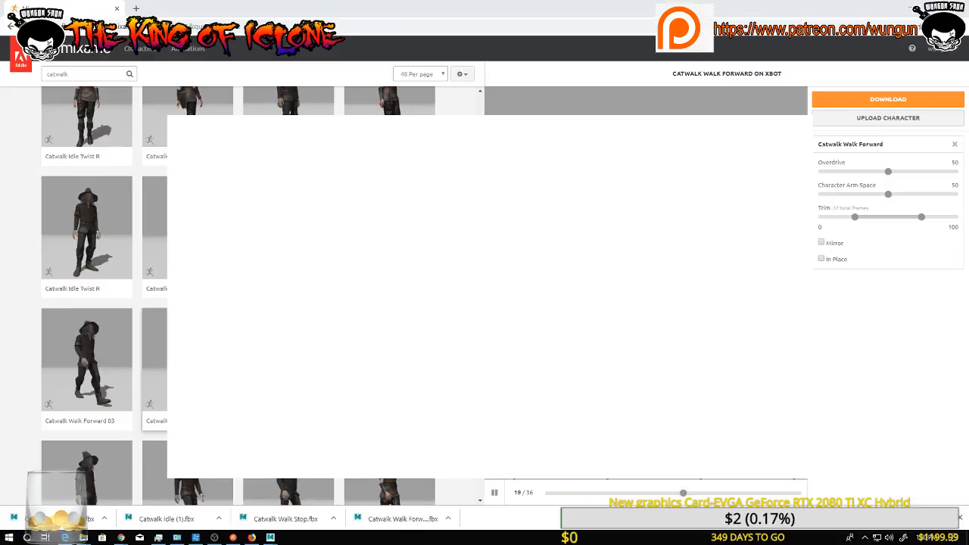
key(alt+Tab)
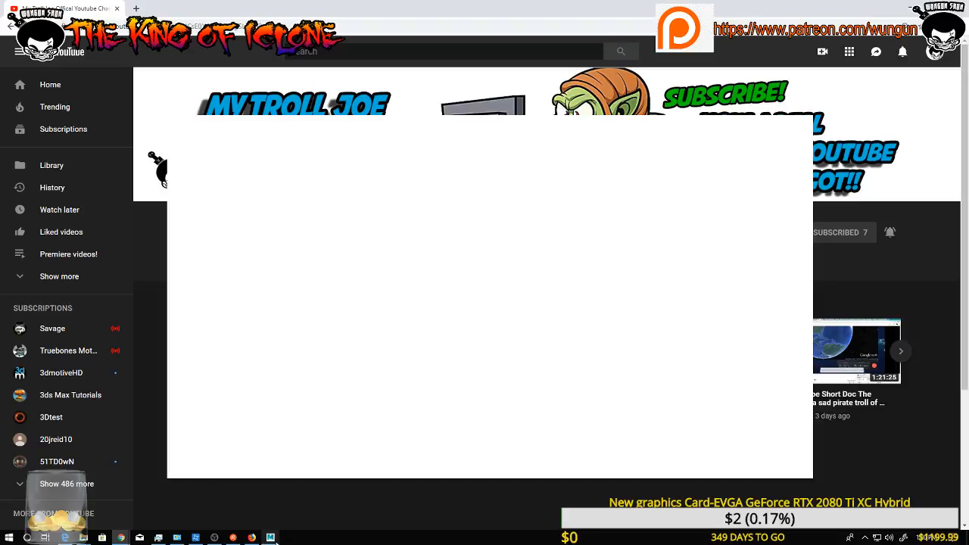
Switch to MotionBuilder and clear the startup movies window and the chat window from the workspace.
click(317, 490)
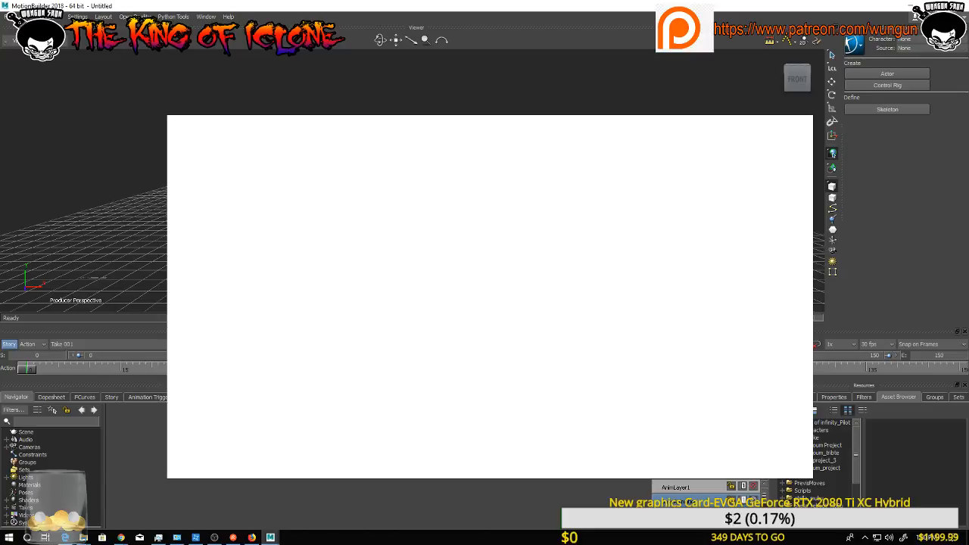
drag(921, 256, 869, 98)
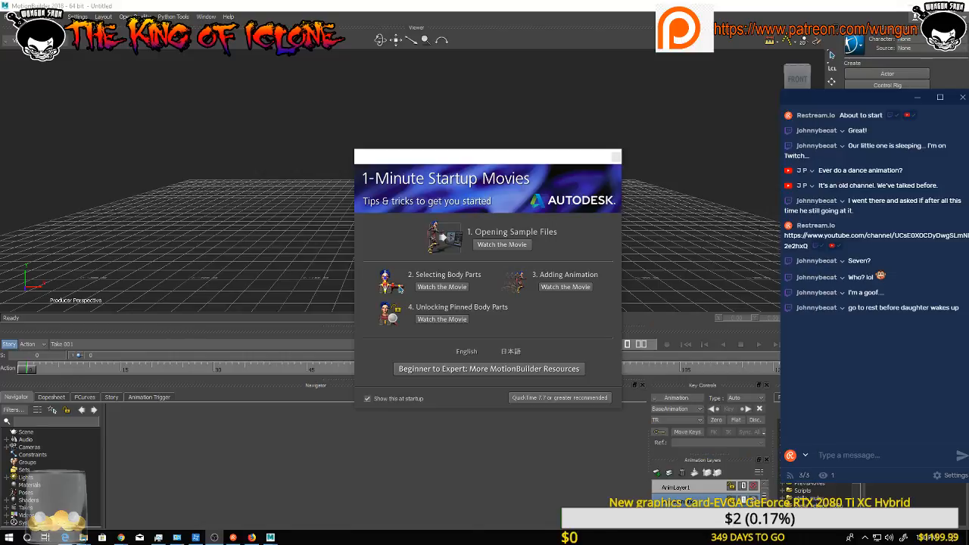
click(616, 157)
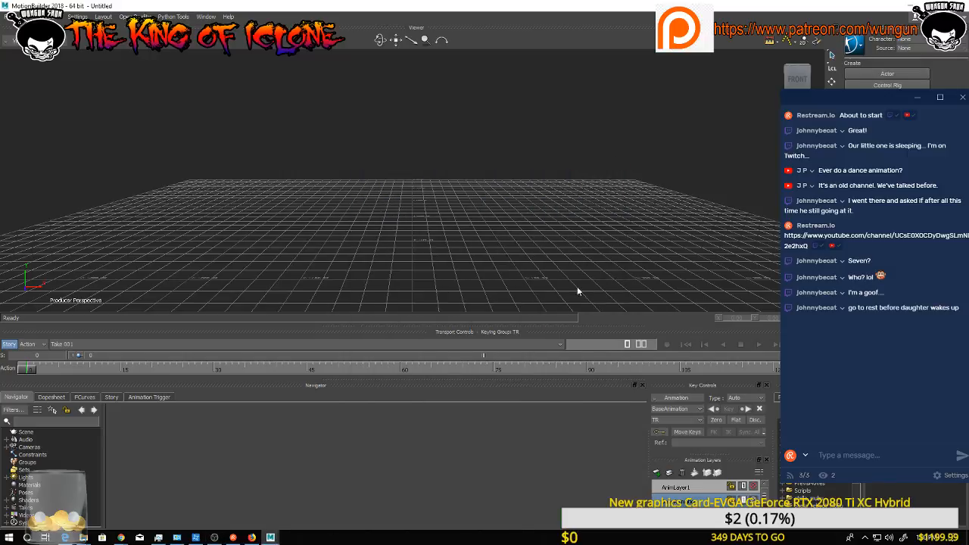
click(839, 97)
drag(838, 94, 0, 97)
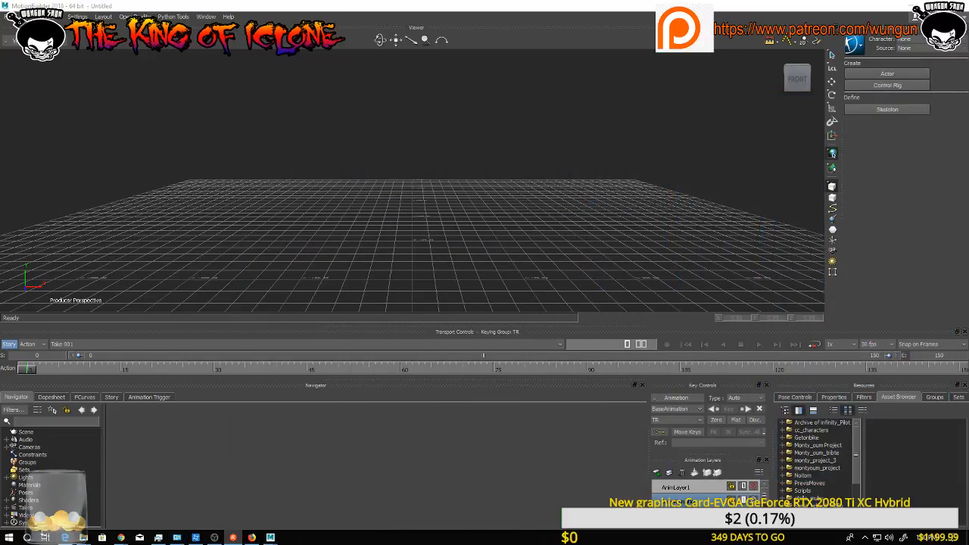
Close the browser window showing the YouTube channel and return to MotionBuilder.
mouse_move(122, 537)
mouse_move(181, 510)
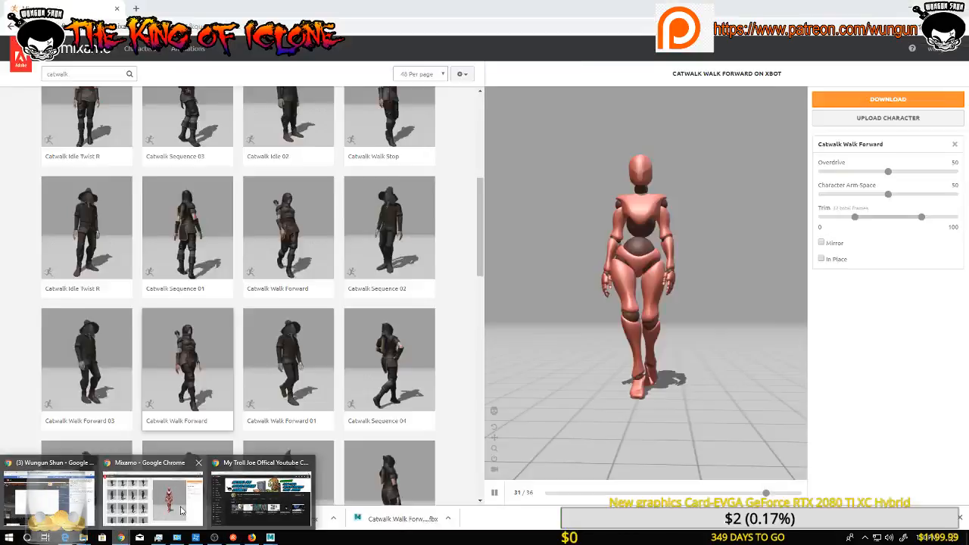
click(261, 496)
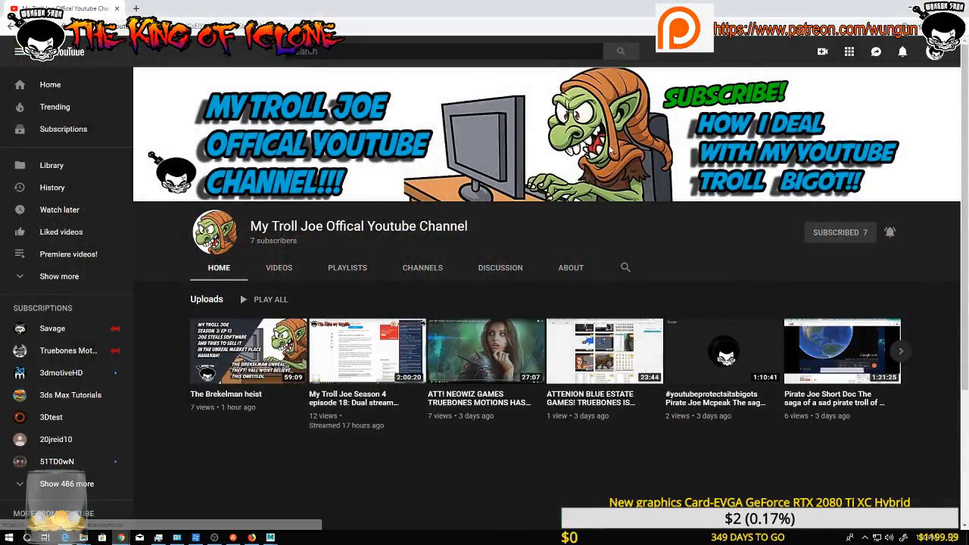
key(alt+Tab)
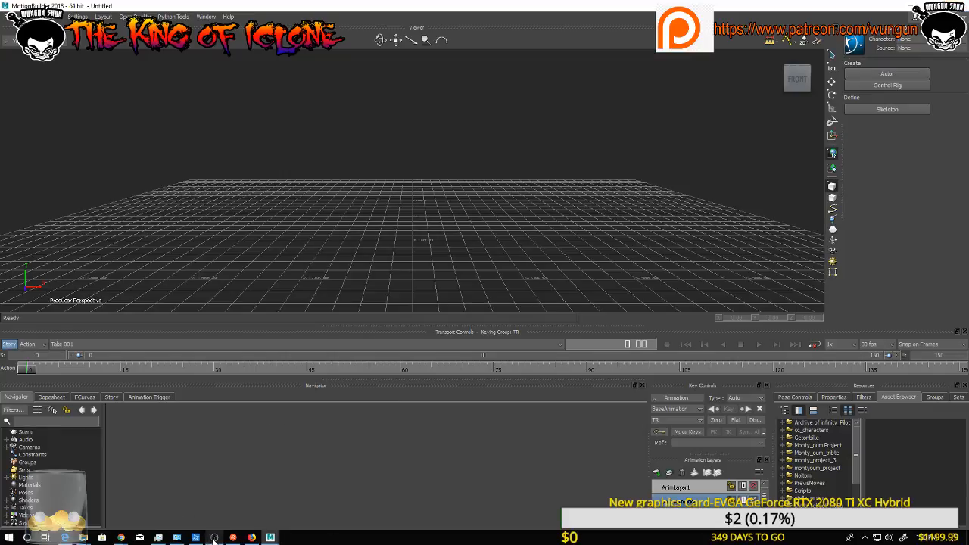
Open the downloaded Catwalk Walk Forward.fbx from the Mixamo browser window in MotionBuilder's viewport, and clear the browser out of the way.
mouse_move(214, 539)
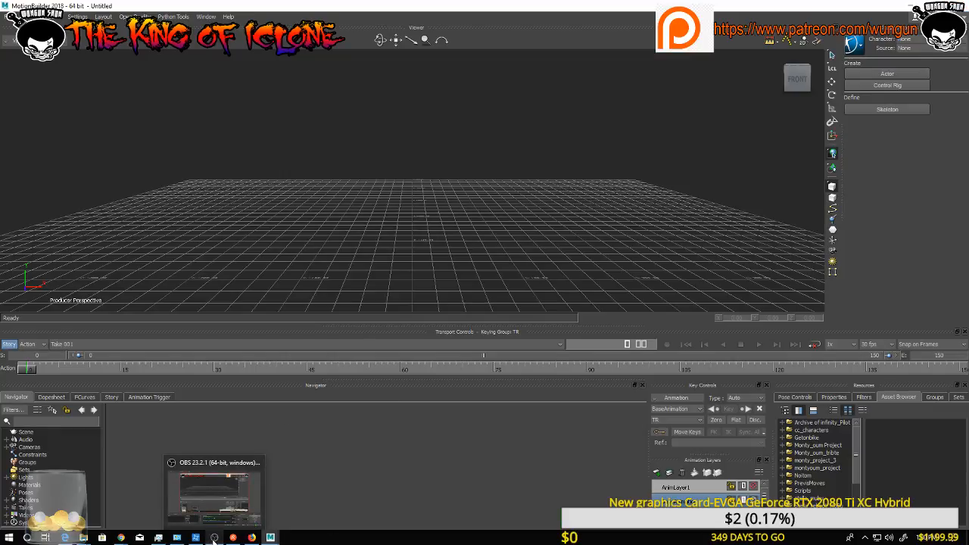
mouse_move(121, 539)
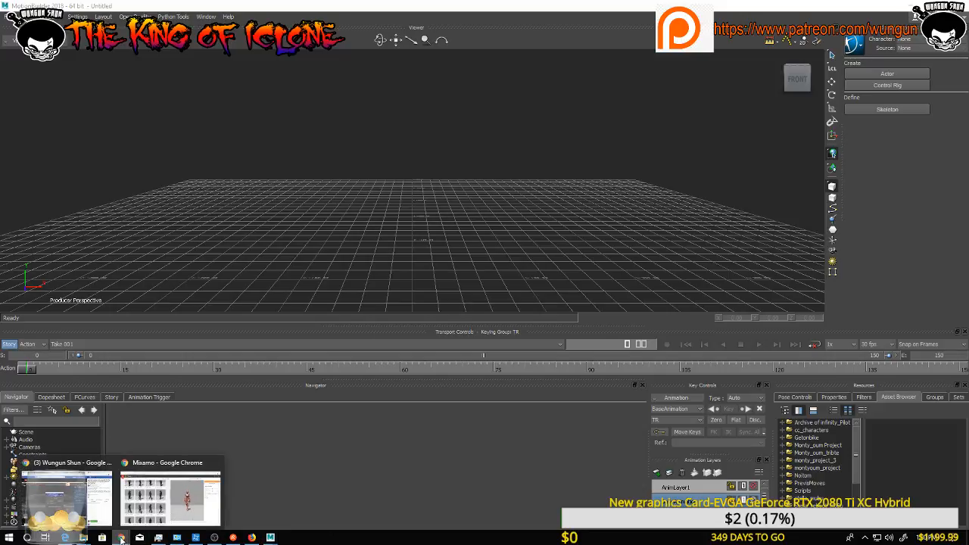
click(170, 495)
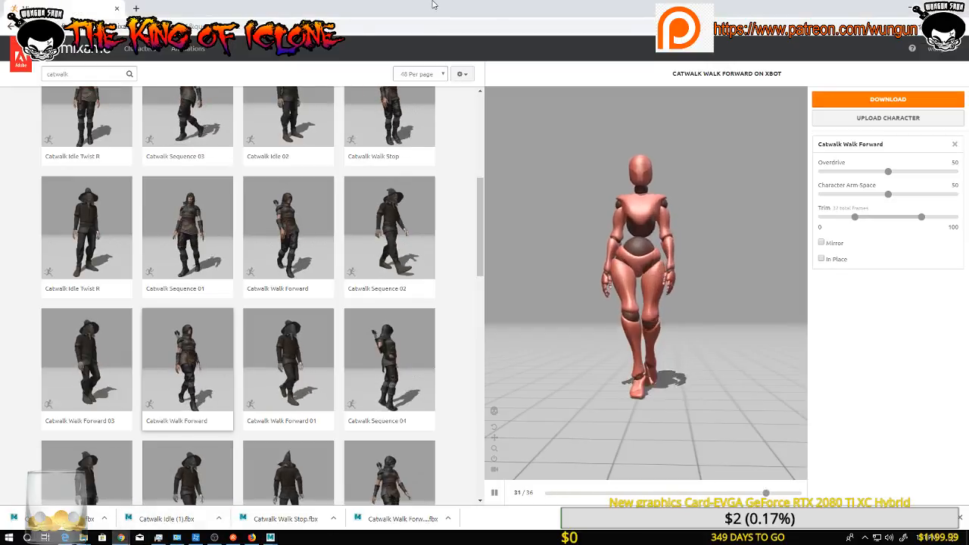
drag(434, 4, 768, 86)
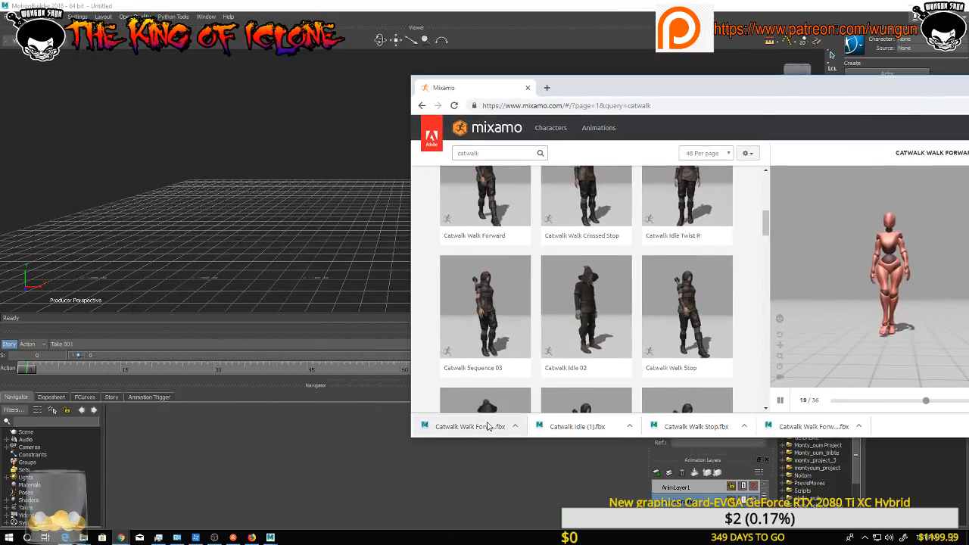
drag(488, 428, 316, 214)
click(371, 215)
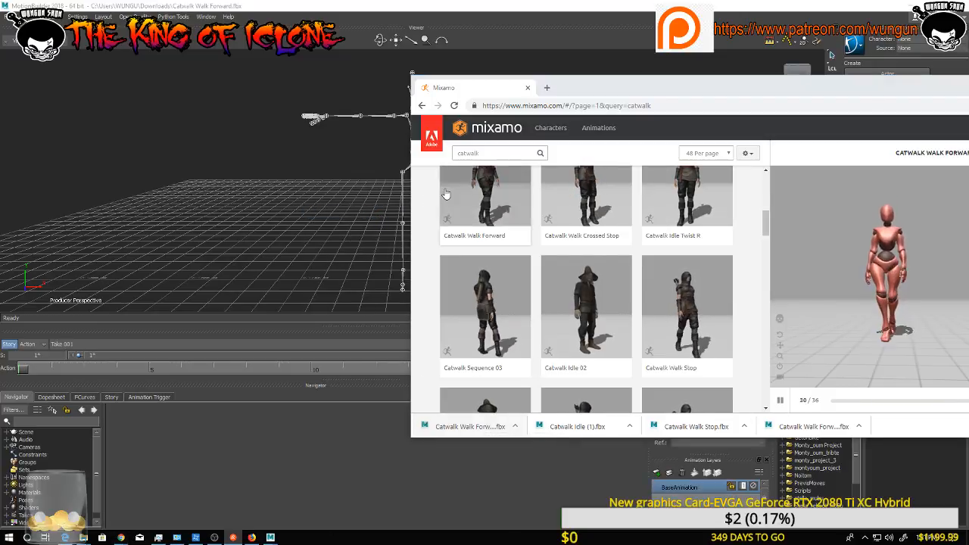
drag(616, 87, 273, 129)
click(772, 127)
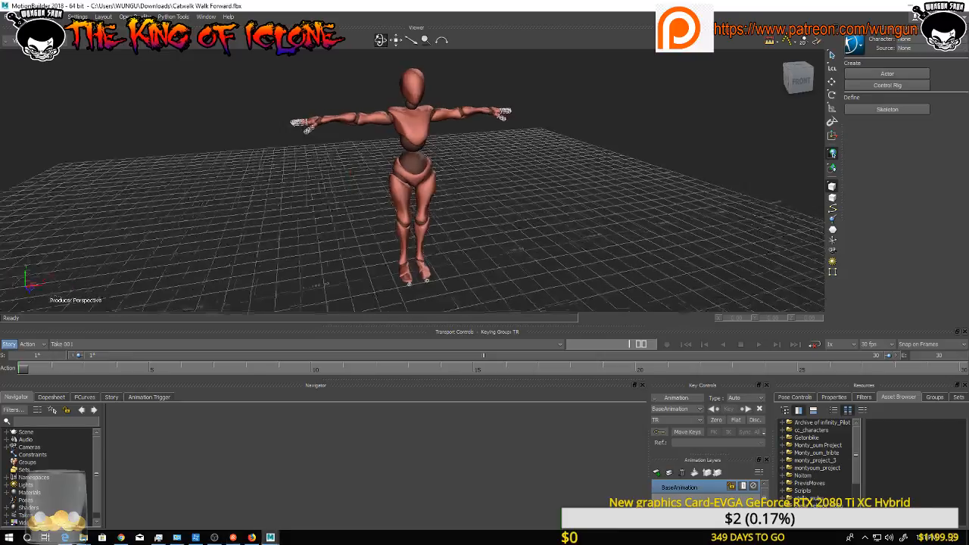
Display the character's skeleton in X-Ray mode and select its left upper arm bone.
ctrl+shift+drag(462, 151, 496, 130)
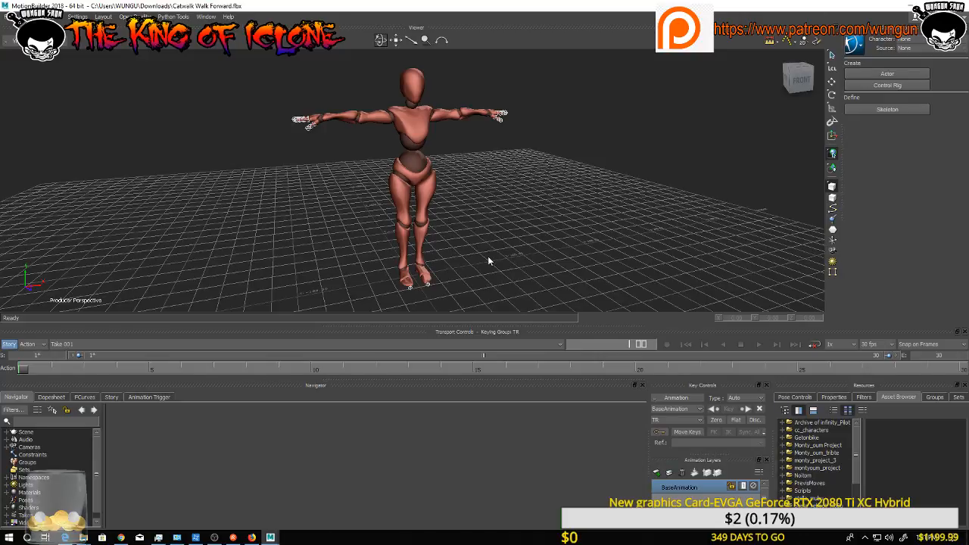
key(ctrl+a)
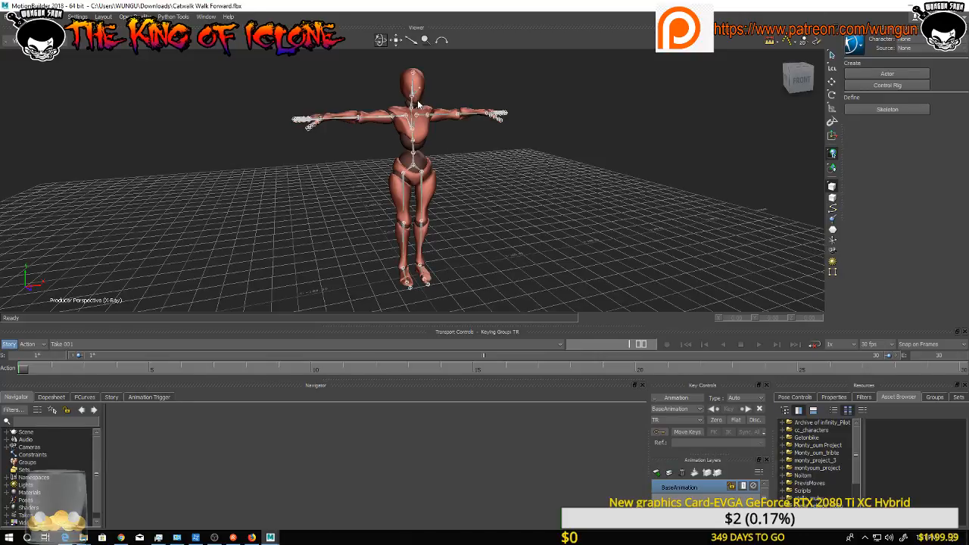
click(416, 119)
click(453, 141)
click(444, 116)
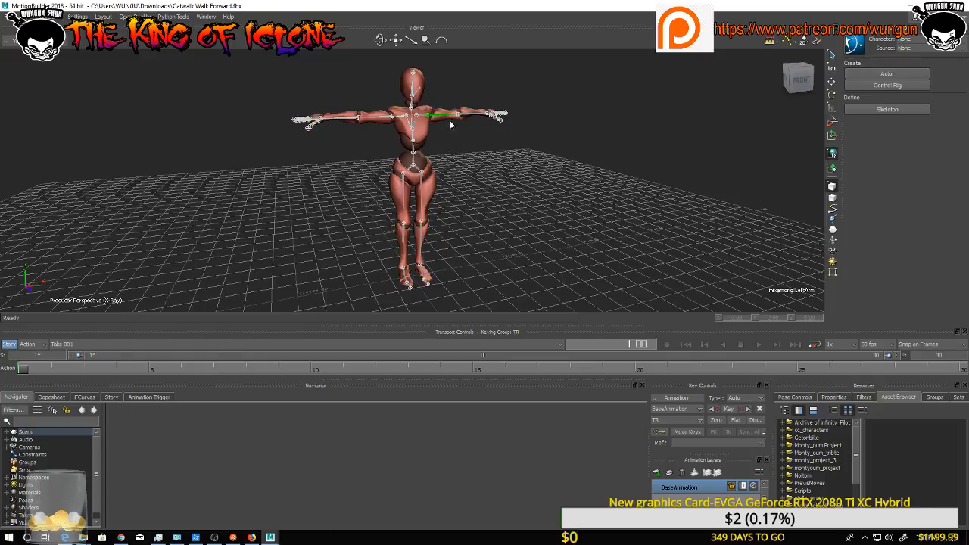
Define the character's skeleton from a template matching all bones with the mixamorig: prefix, and characterize it as a biped.
click(887, 109)
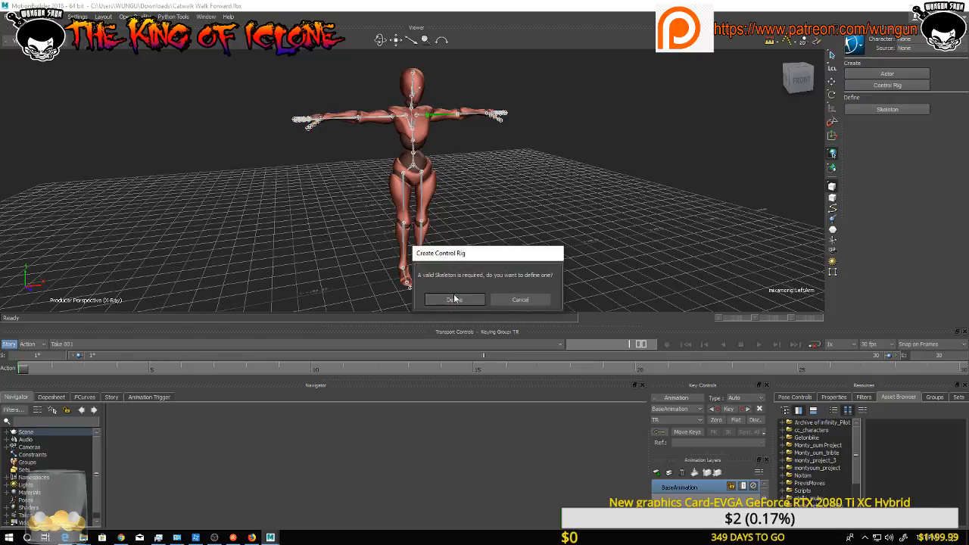
key(Return)
click(866, 63)
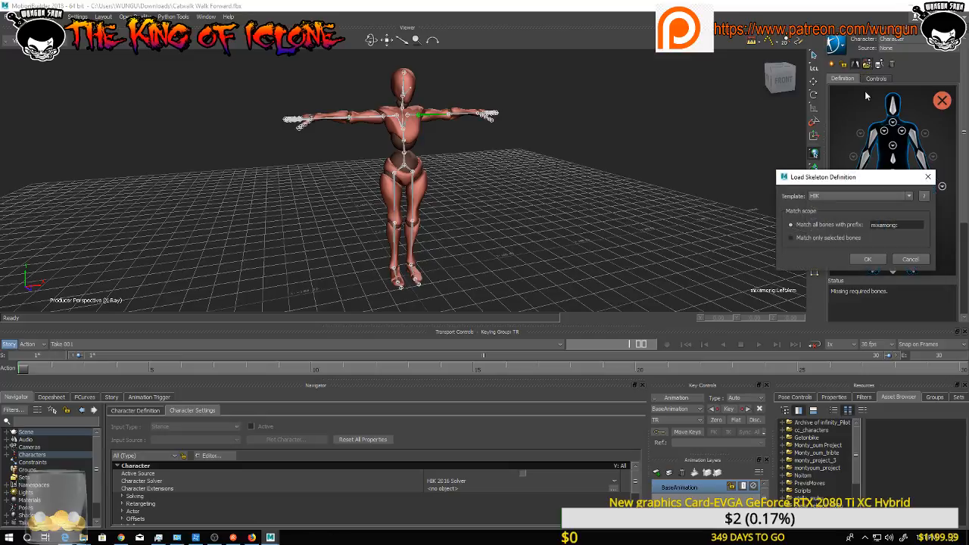
click(850, 194)
click(832, 238)
click(871, 259)
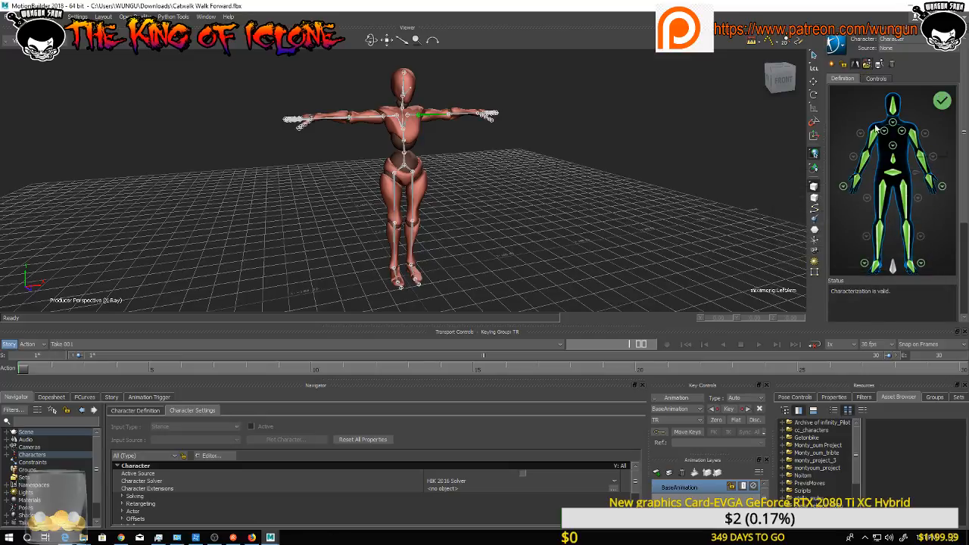
click(843, 64)
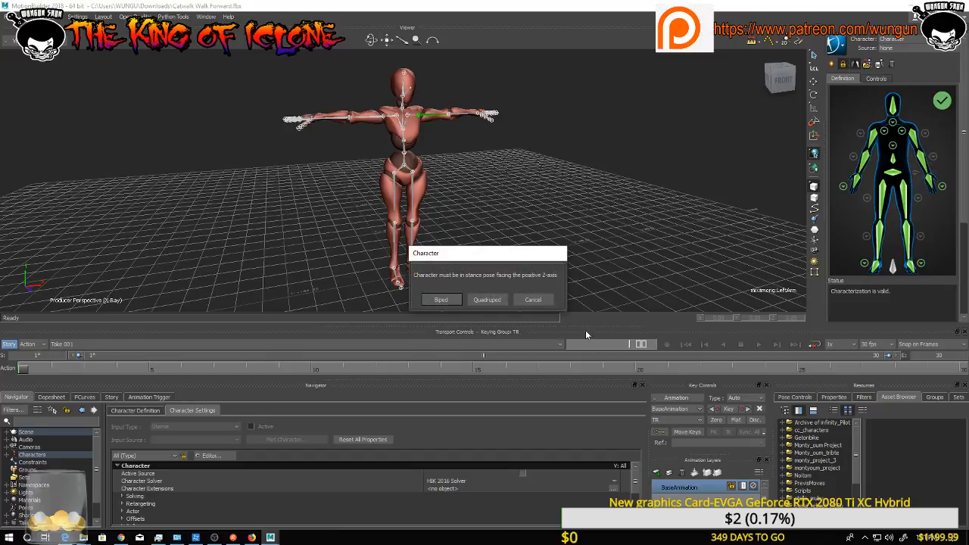
click(439, 300)
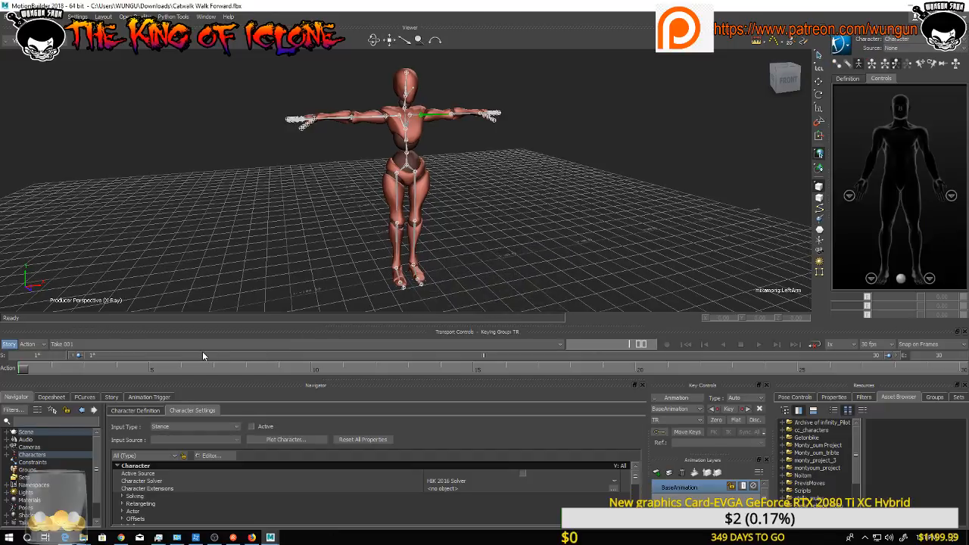
Switch the current take to mixamo.com and move the timeline to frame 0.
scroll(51, 498, down, 1)
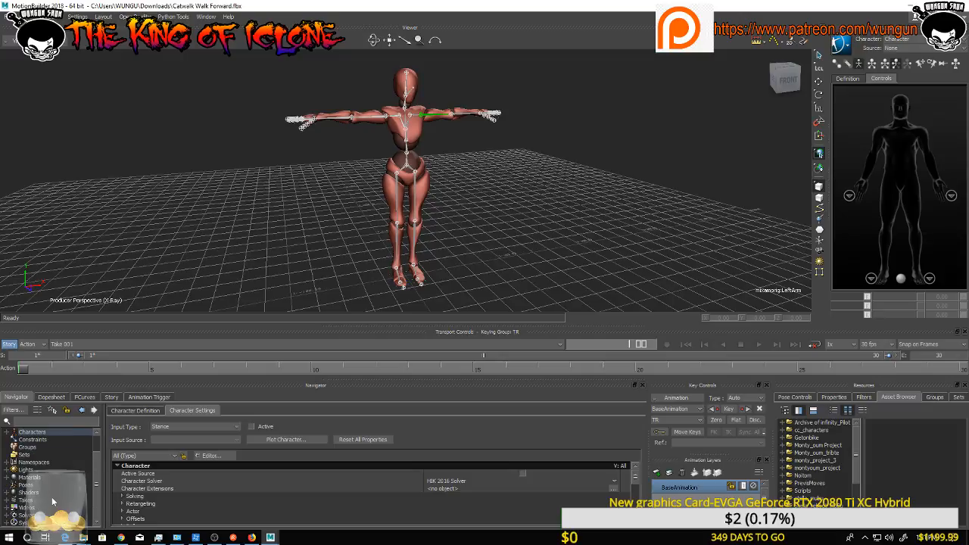
click(83, 345)
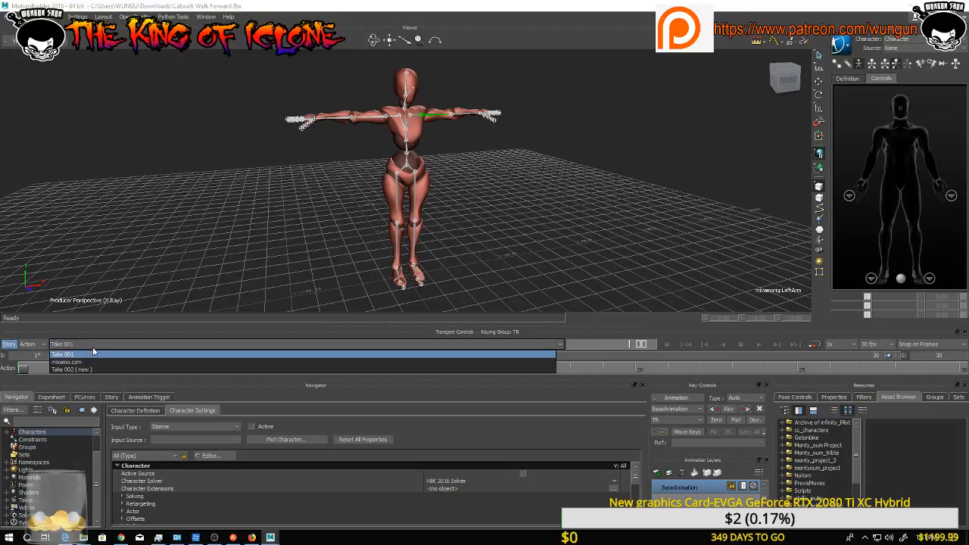
click(68, 363)
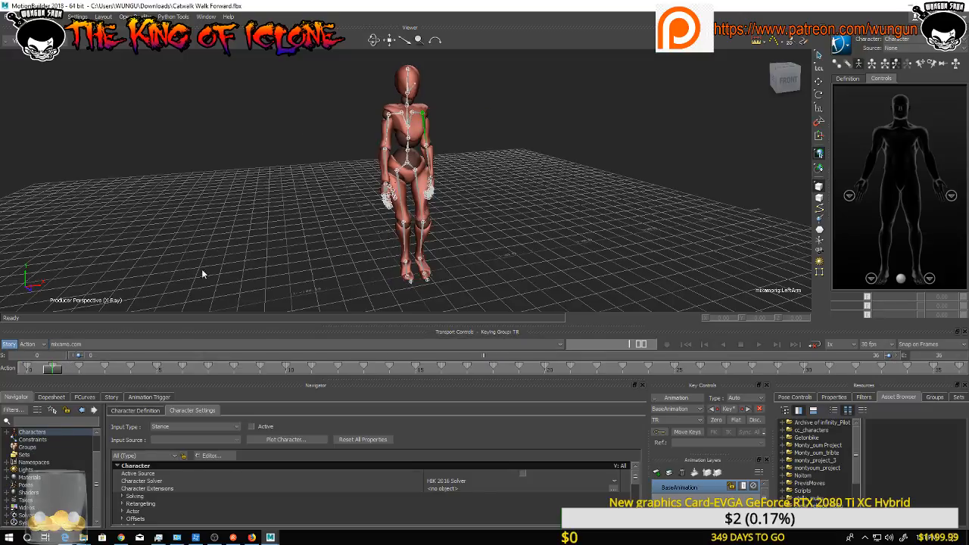
drag(52, 371, 26, 371)
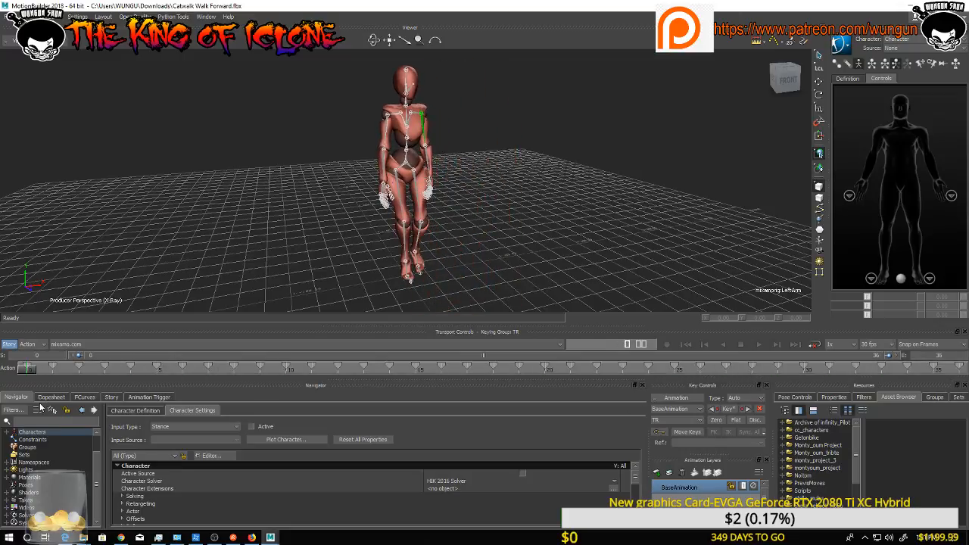
Delete Take 001 from the scene's takes and select the mixamo.com take.
click(7, 500)
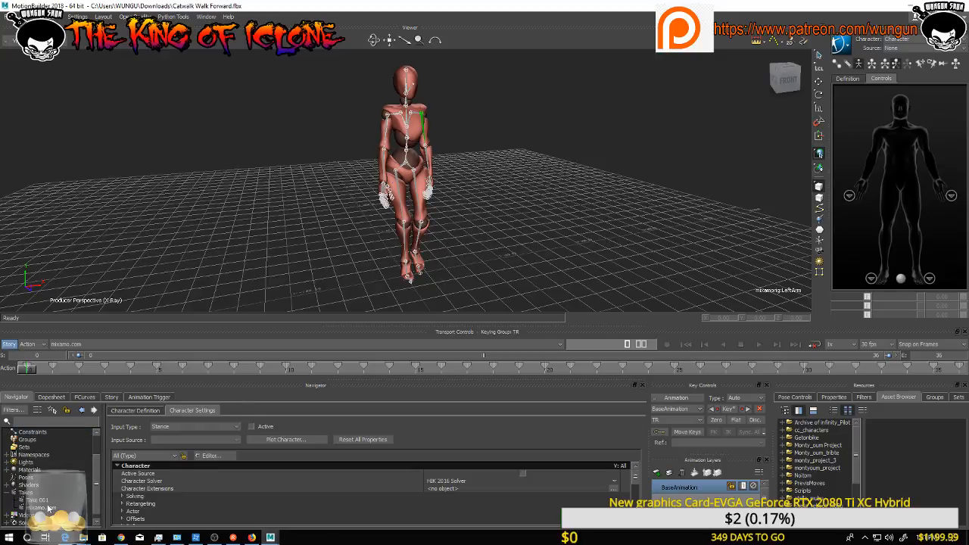
click(44, 501)
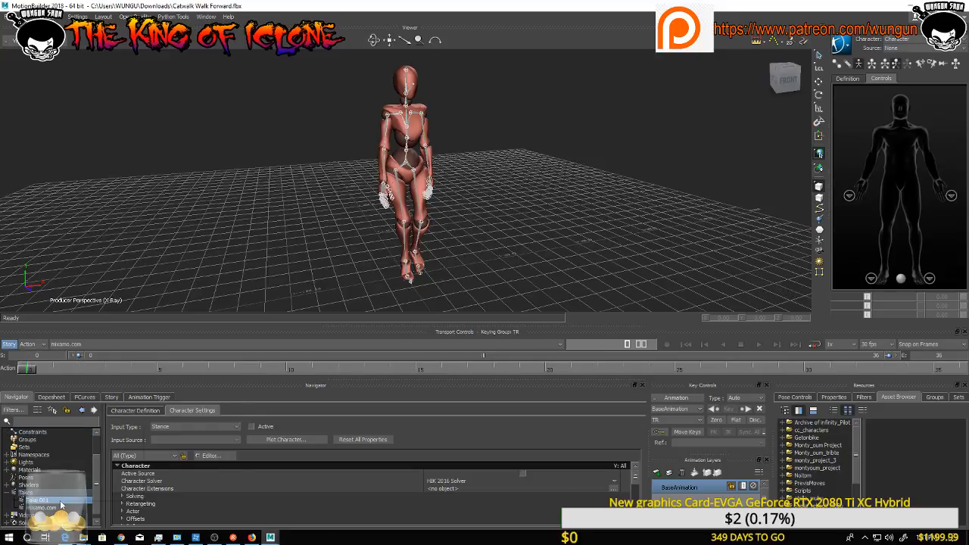
right_click(62, 502)
mouse_move(129, 452)
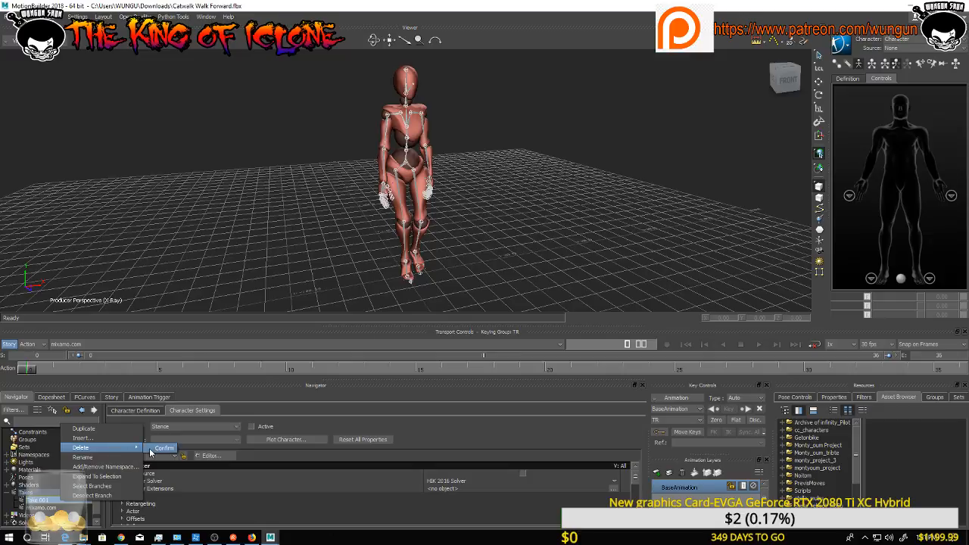
click(164, 449)
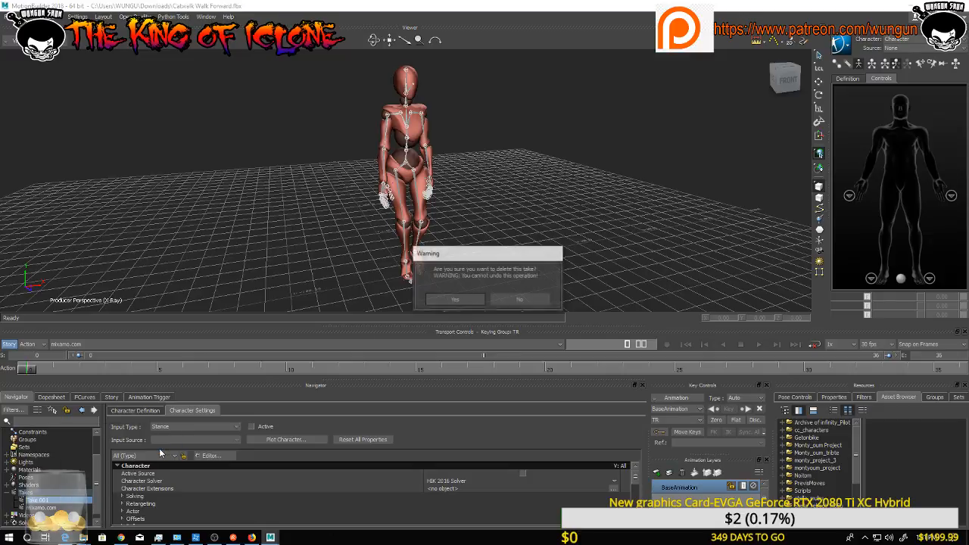
click(454, 299)
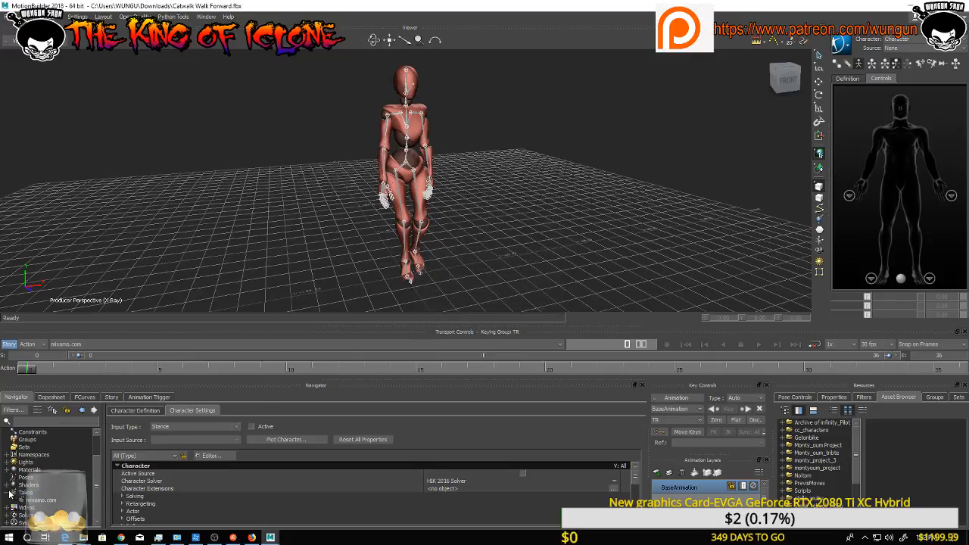
click(32, 502)
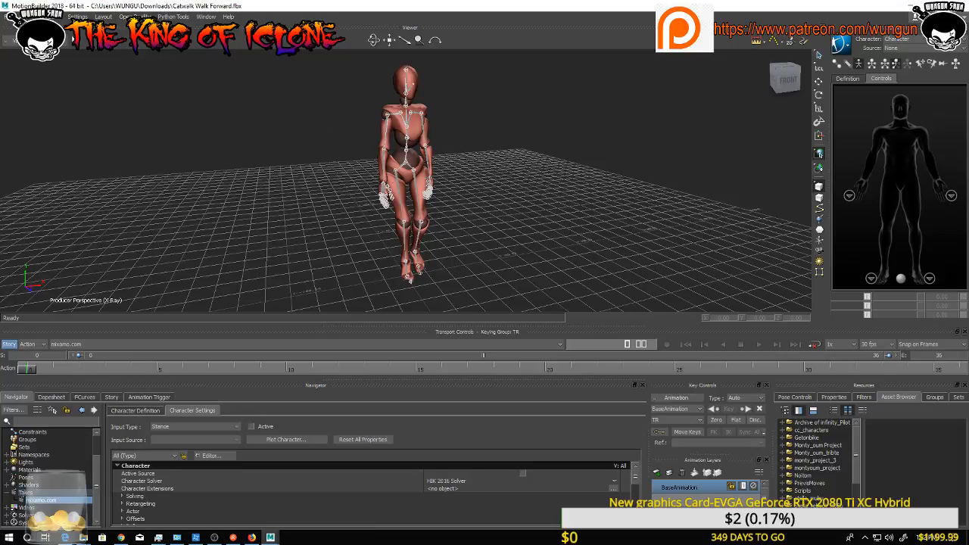
Save the scene as Catwalk Walk Forward in binary FBX format in the stella_mubu folder, exporting the mixamo.com take.
click(7, 16)
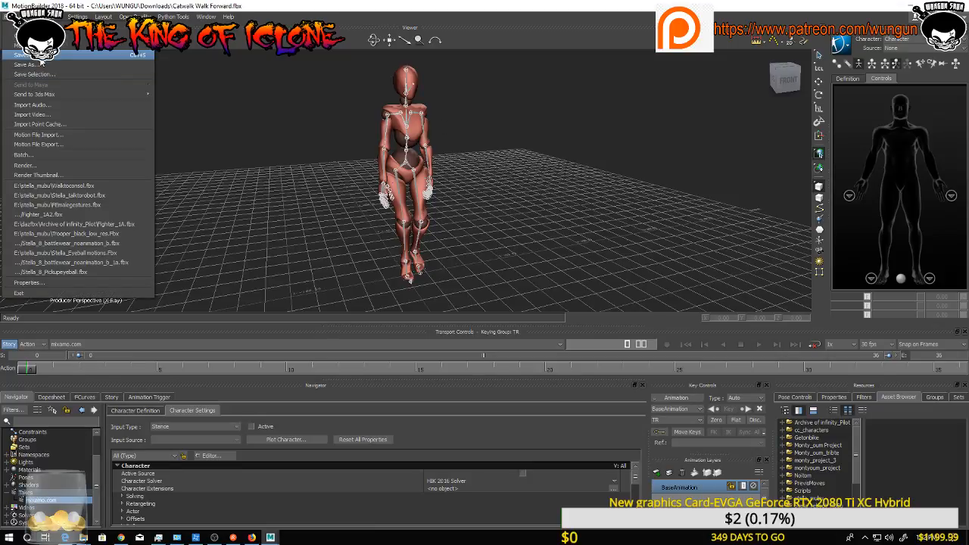
click(37, 66)
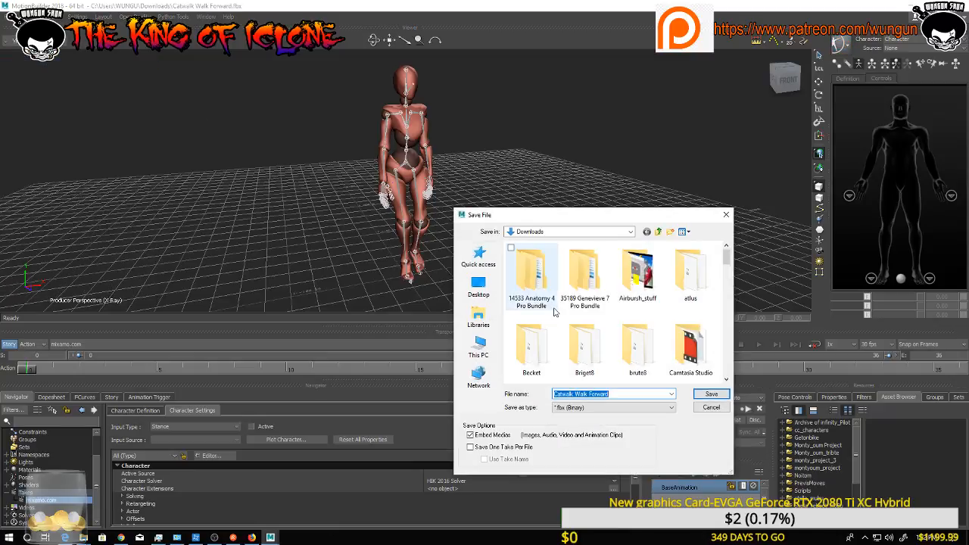
drag(563, 215, 1, 273)
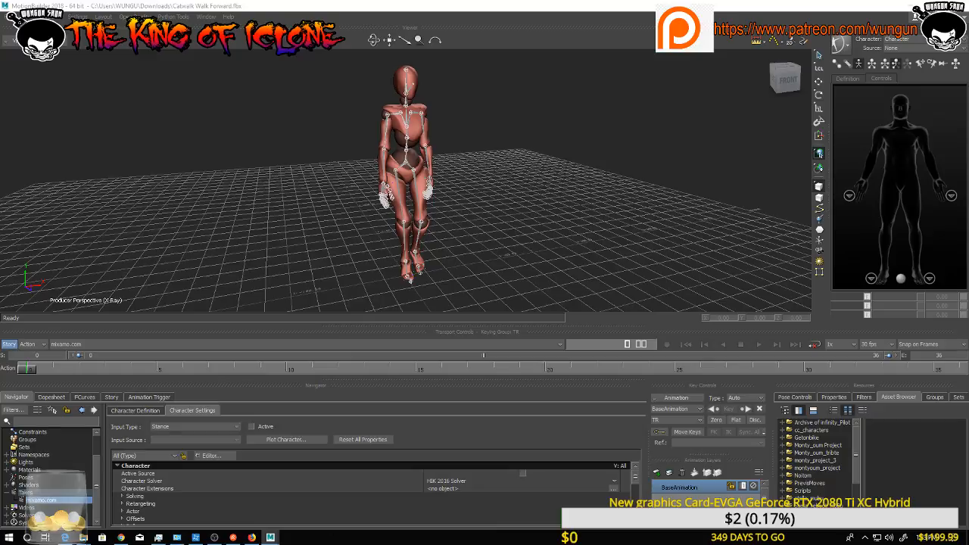
click(313, 291)
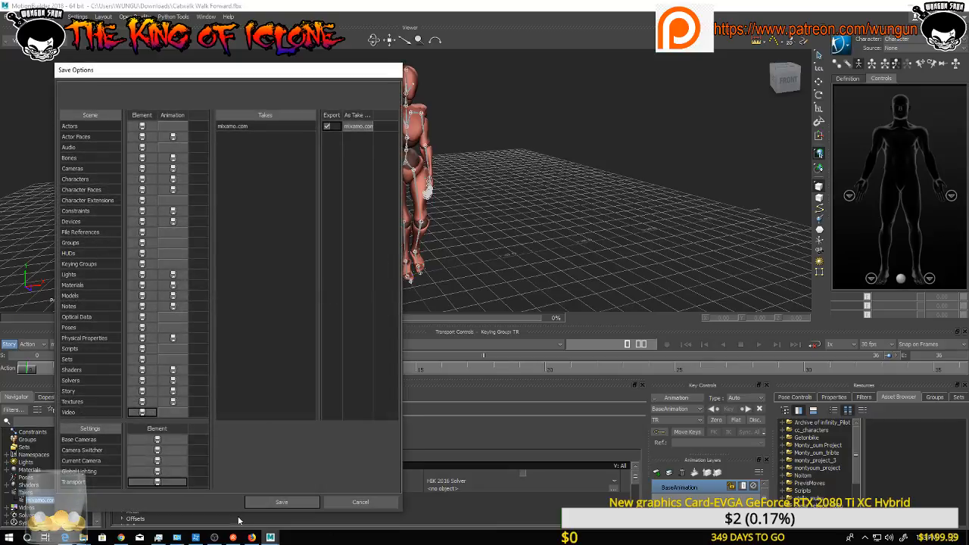
click(283, 505)
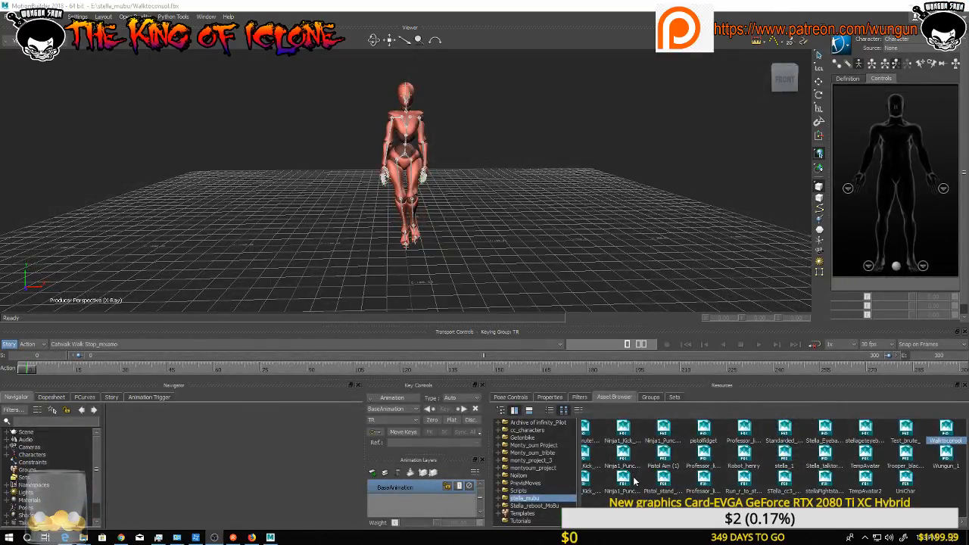
Insert a character animation track in an enlarged Story view and assign Character to it.
click(111, 397)
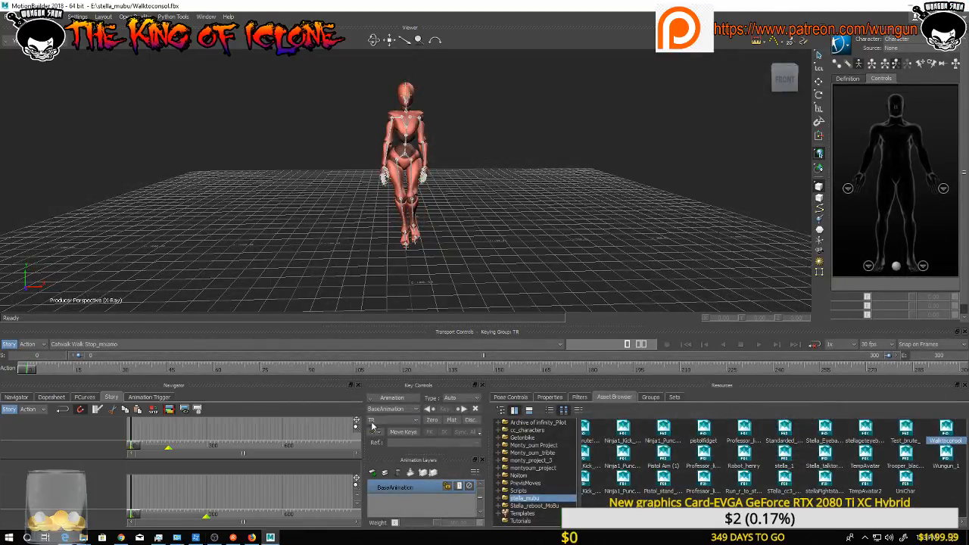
drag(365, 426, 593, 439)
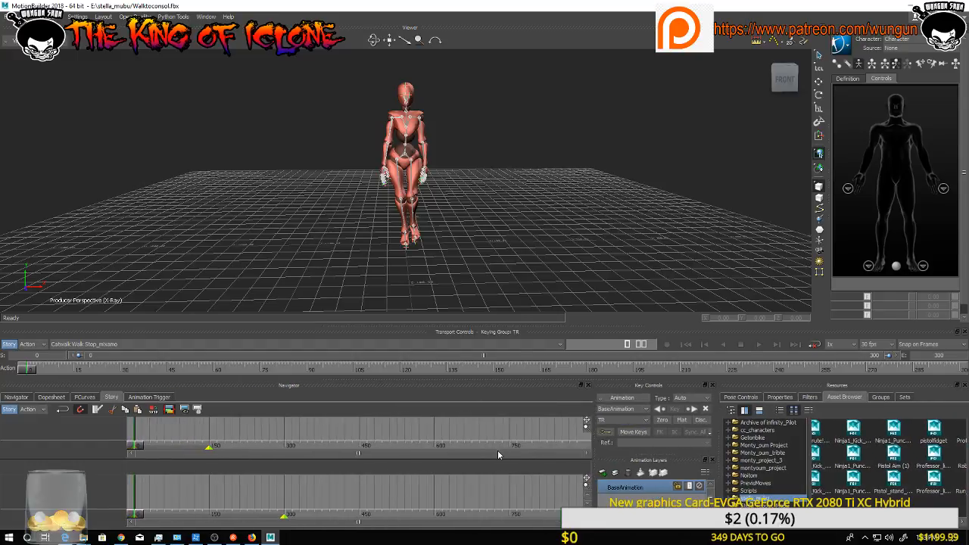
drag(496, 459, 500, 386)
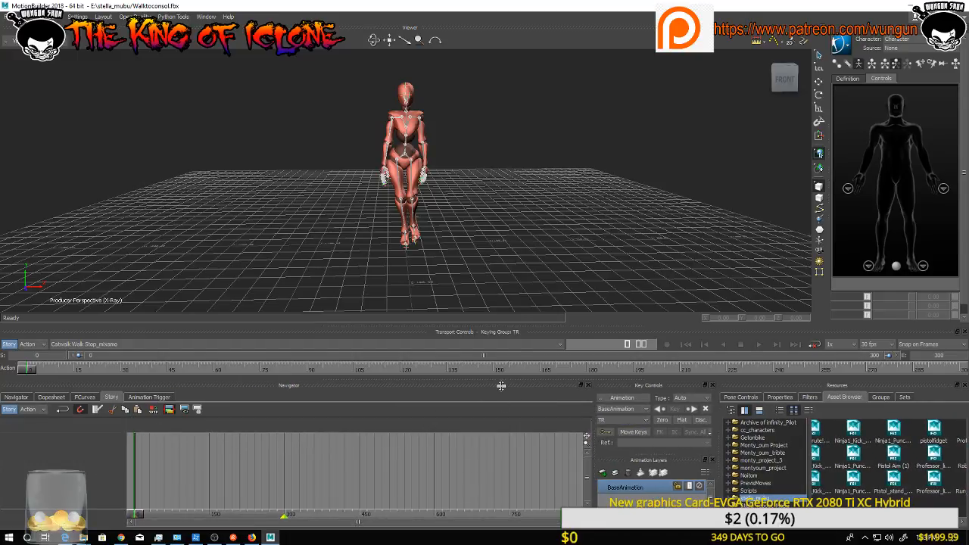
right_click(101, 457)
mouse_move(145, 241)
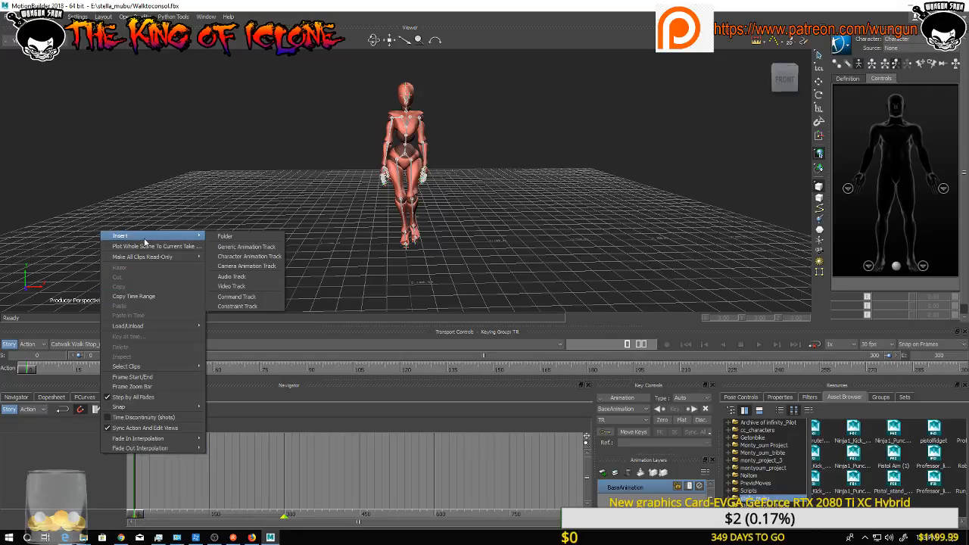
click(251, 257)
click(97, 451)
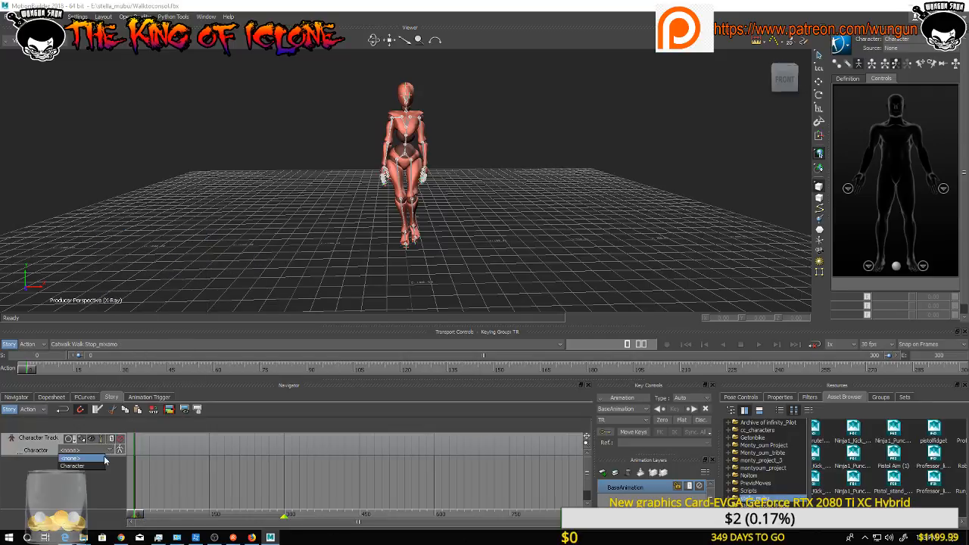
click(96, 470)
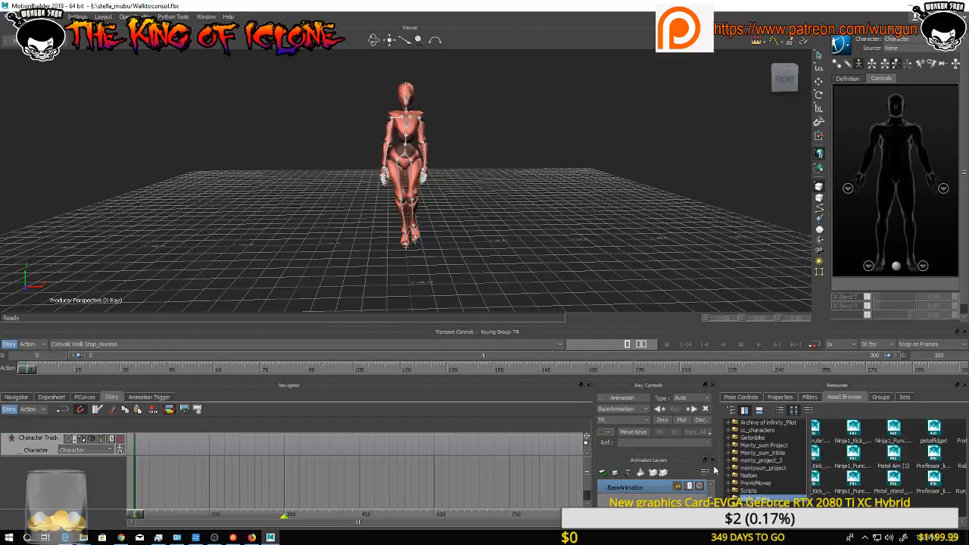
Widen the asset browser and refresh the stella_mubu folder's file list.
drag(715, 470, 483, 461)
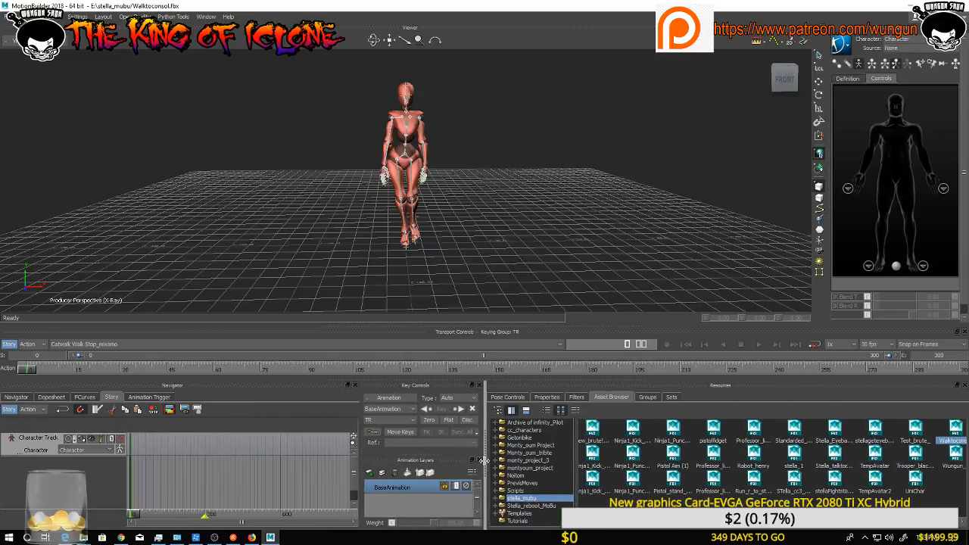
scroll(768, 454, down, 5)
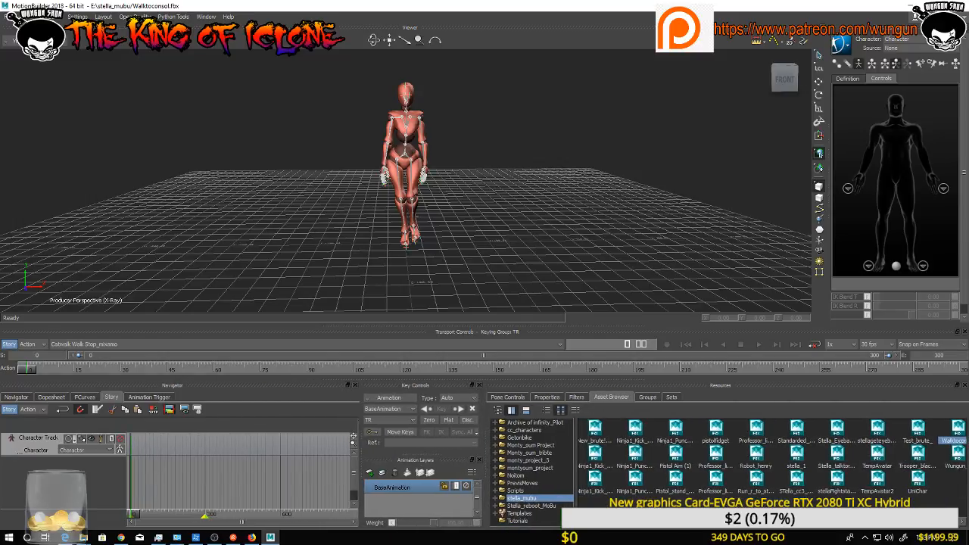
scroll(772, 455, up, 1)
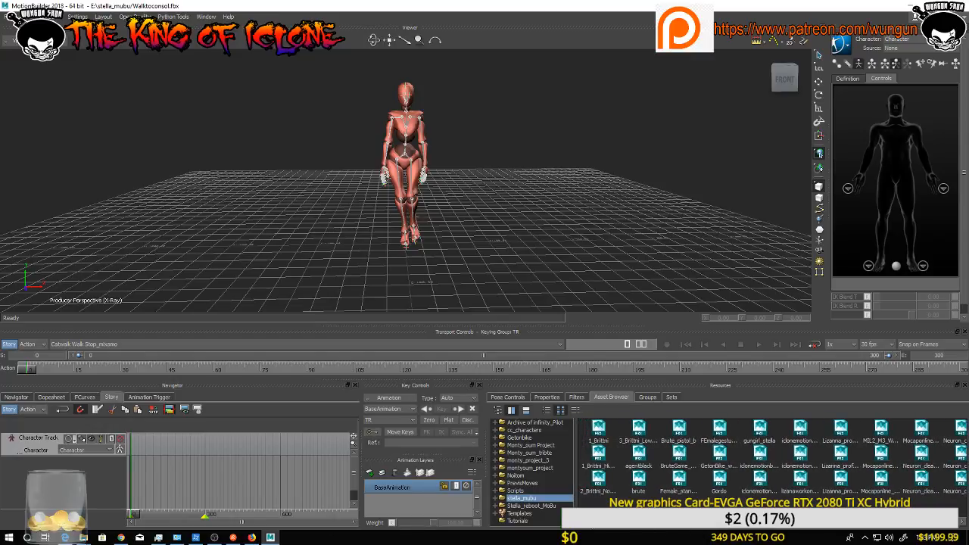
right_click(536, 498)
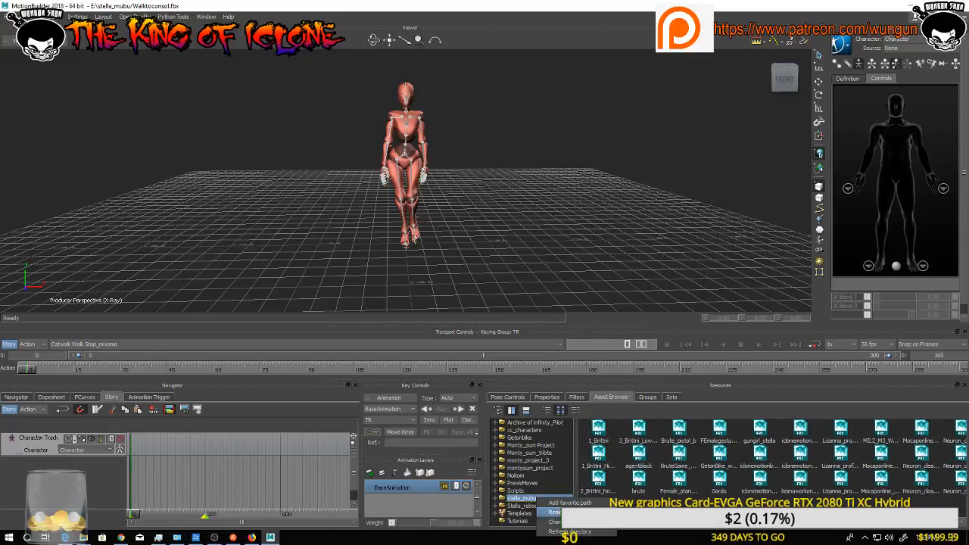
click(569, 531)
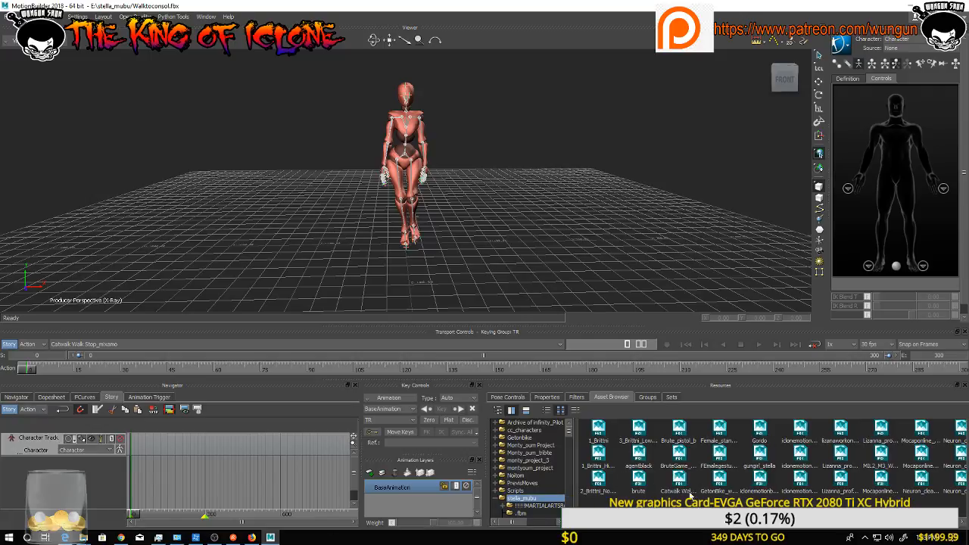
Add the Catwalk Walk Forward file to the character track as a clip and align its start with frame 0.
click(685, 488)
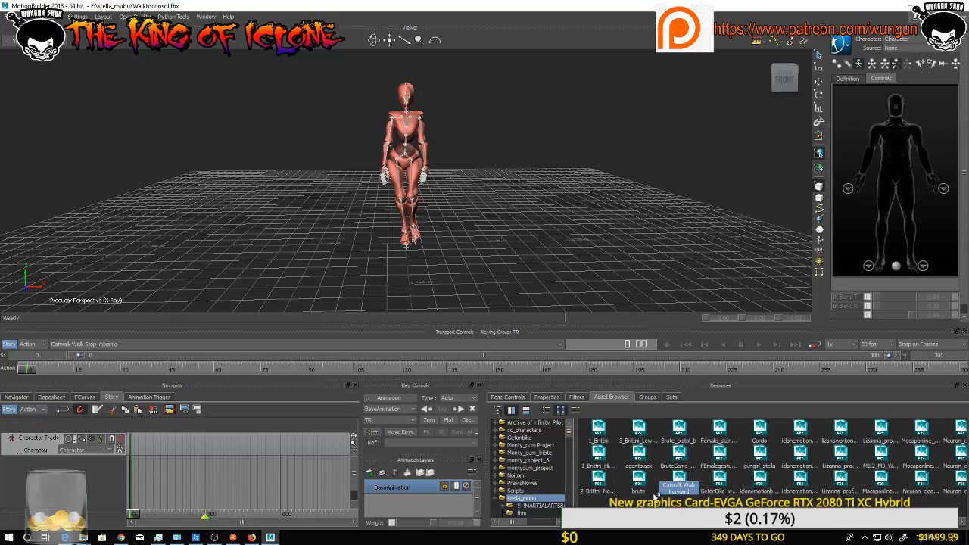
drag(655, 496, 149, 441)
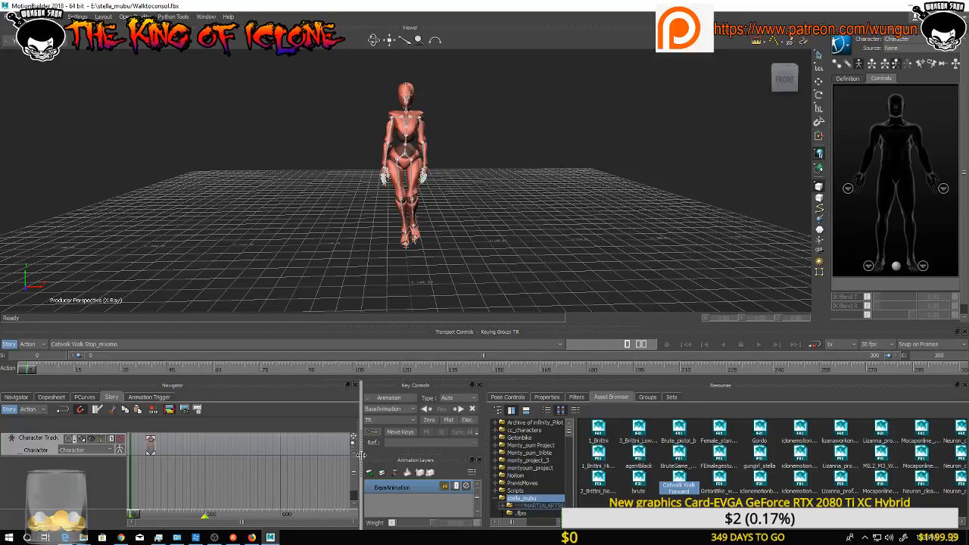
drag(360, 456, 613, 458)
scroll(609, 451, up, 5)
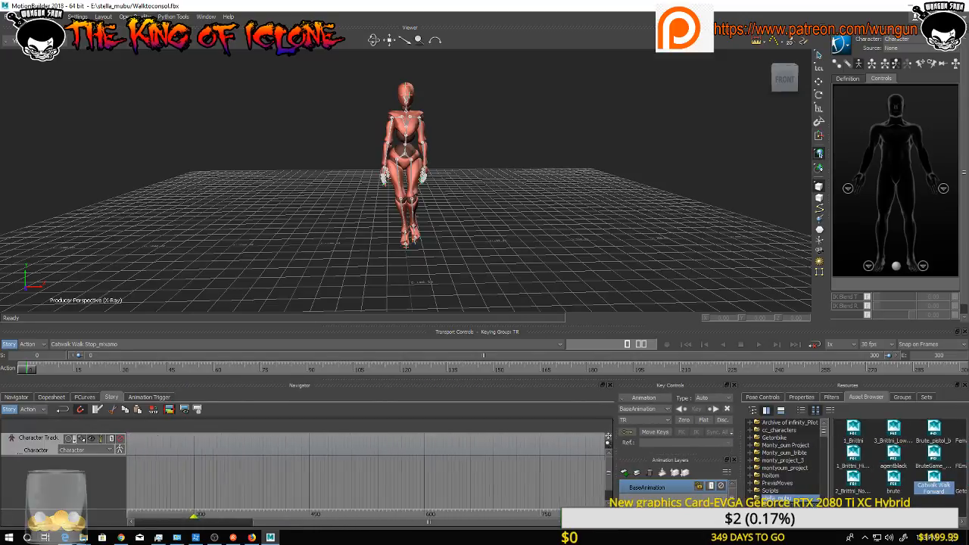
drag(485, 522, 189, 520)
drag(242, 452, 144, 451)
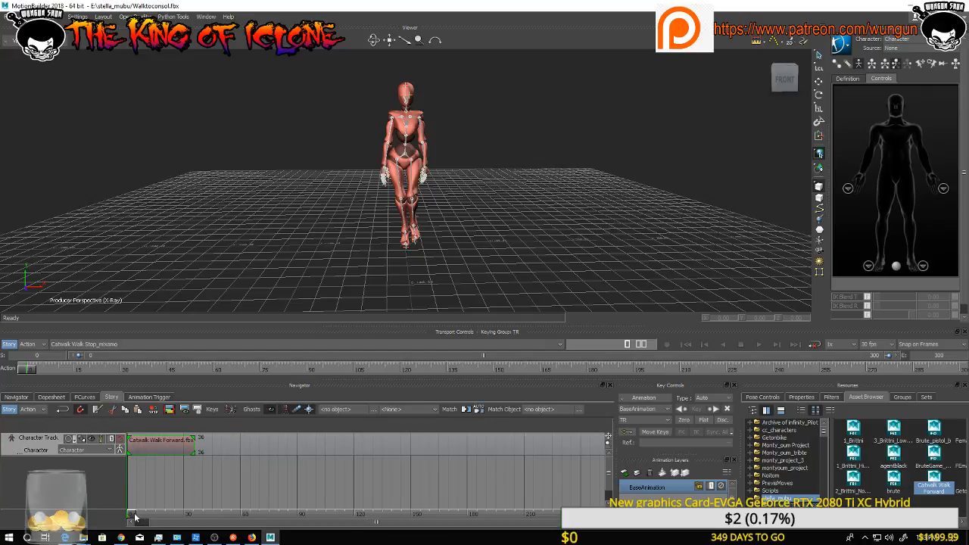
Keep the Catwalk Walk Stop_mixamo take current and scrub past the Catwalk Walk Forward clip to frame 74.
drag(137, 516, 239, 535)
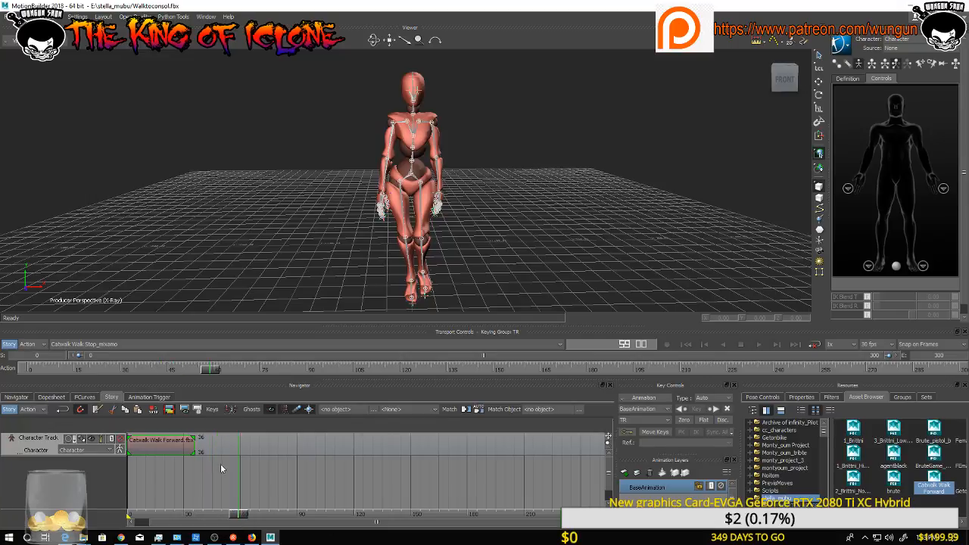
click(170, 345)
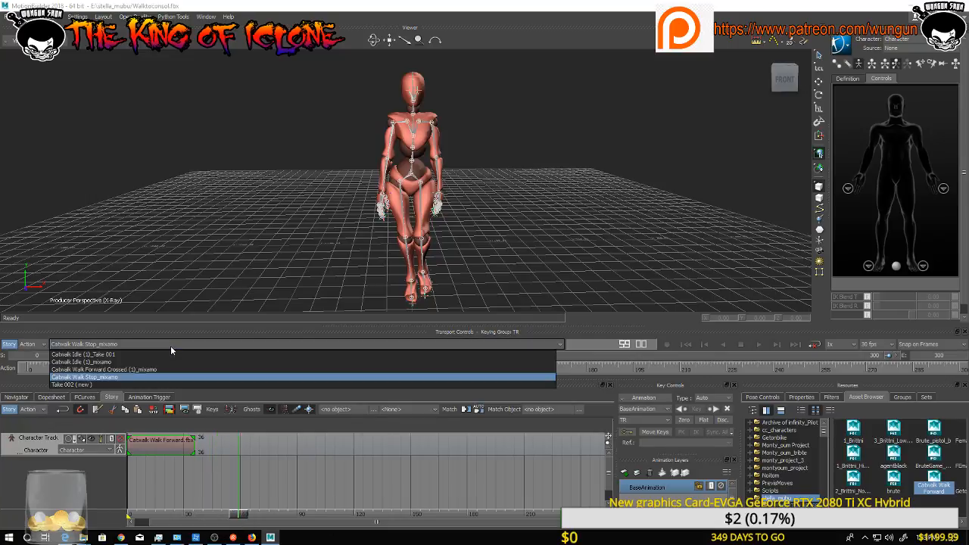
click(97, 377)
drag(235, 517, 266, 516)
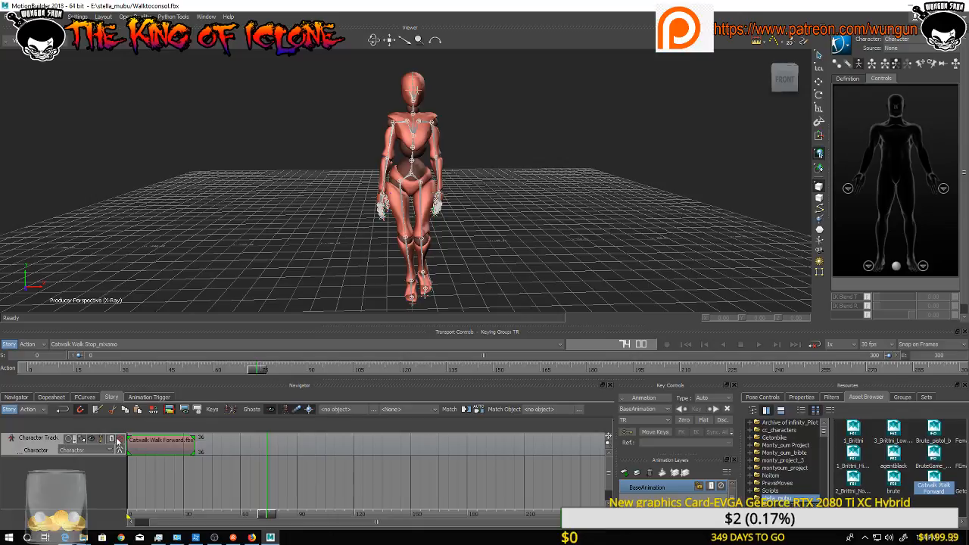
Mute the character track, scrub the stop animation back to frame 60 and set the take's end frame to 60.
click(121, 441)
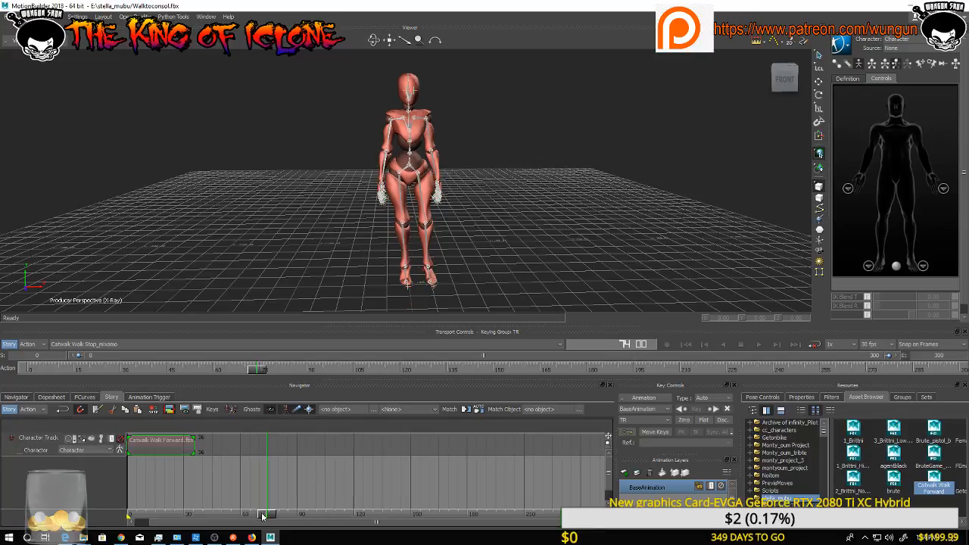
drag(265, 517, 240, 536)
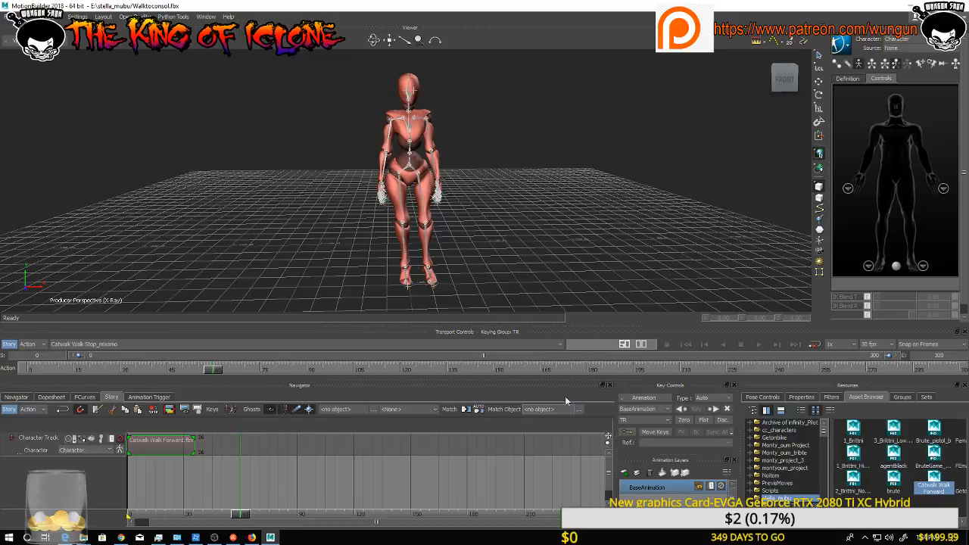
double_click(939, 355)
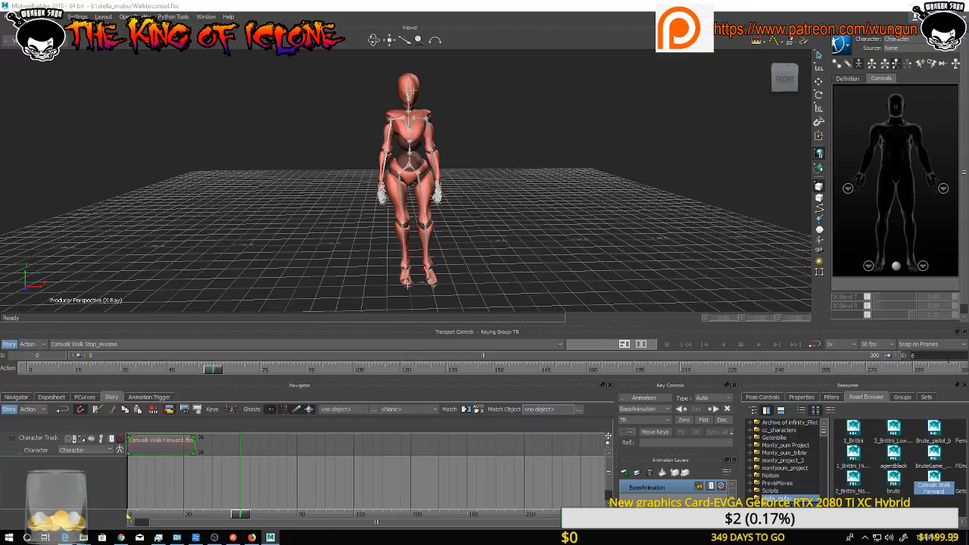
key(Return)
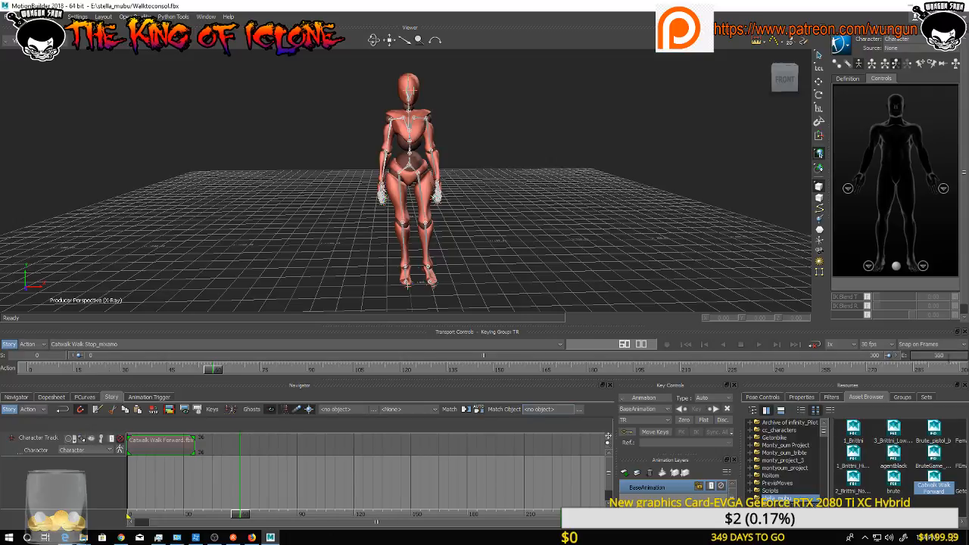
Insert the Catwalk Walk Stop_mixamo take into the character track and place its clip directly after Catwalk Walk Forward.
right_click(244, 449)
click(284, 201)
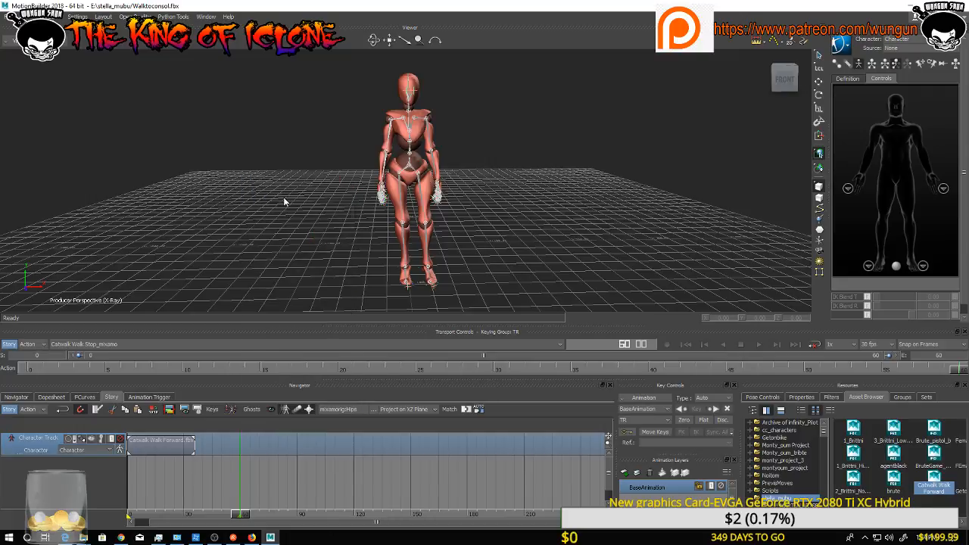
drag(217, 452, 296, 468)
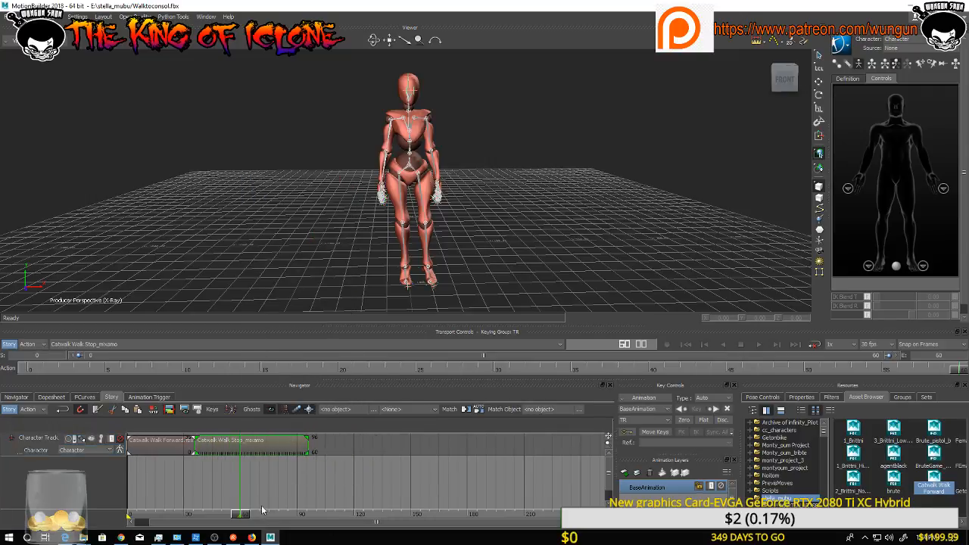
Unmute the character track and show its clip ghosts in a view from the character's left side.
drag(242, 514, 174, 514)
click(121, 439)
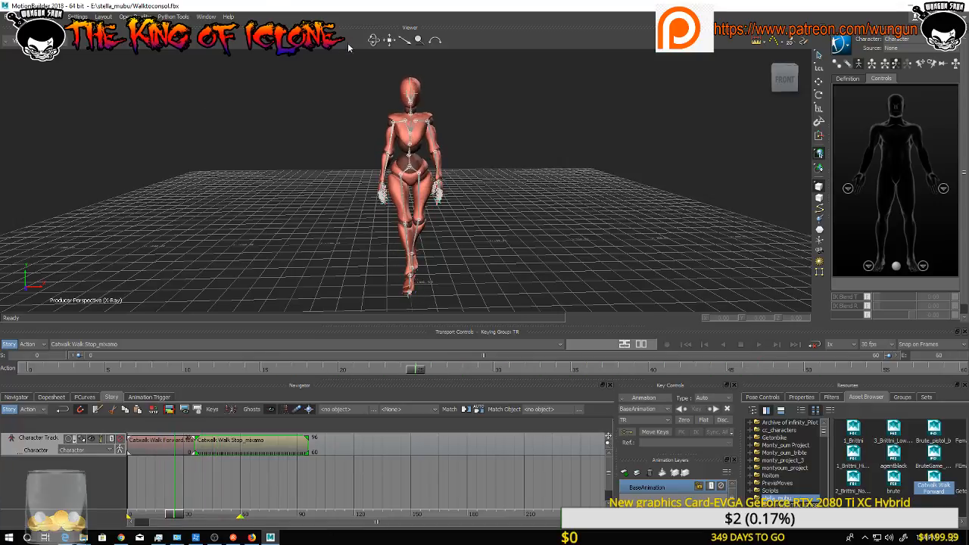
drag(376, 37, 463, 38)
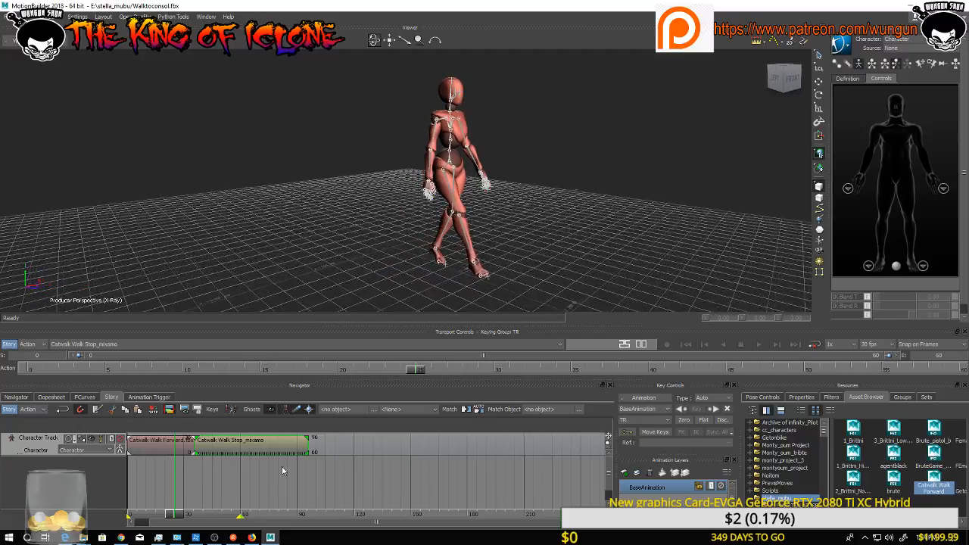
click(91, 439)
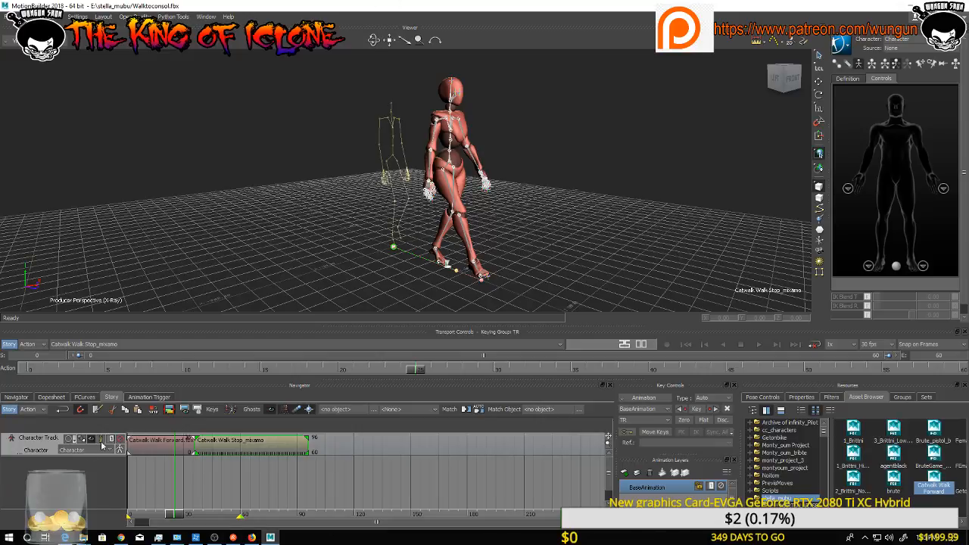
mouse_move(375, 40)
mouse_down()
mouse_move(443, 52)
mouse_move(362, 30)
mouse_up()
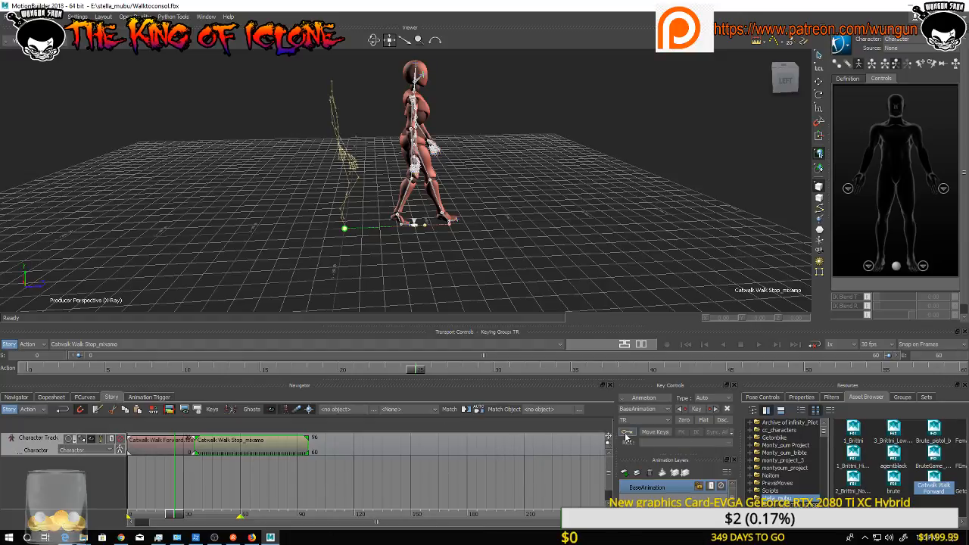
Scrub across the transition between the Catwalk Walk Forward and Catwalk Walk Stop clips, ending on frame 34.
drag(418, 370, 355, 370)
drag(166, 514, 195, 516)
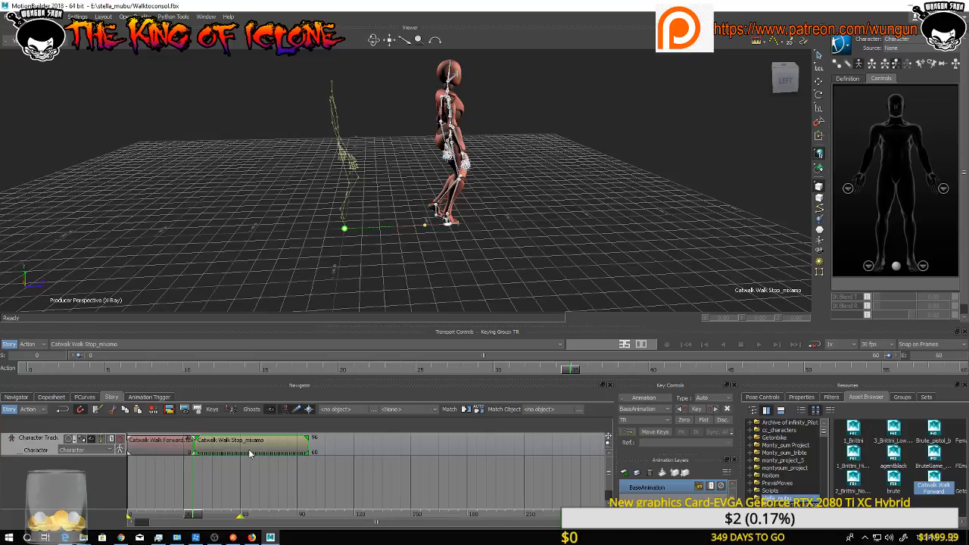
mouse_move(193, 515)
mouse_down()
mouse_move(206, 519)
mouse_move(178, 517)
mouse_move(204, 520)
mouse_move(193, 519)
mouse_up()
mouse_move(196, 516)
mouse_down()
mouse_move(215, 517)
mouse_move(171, 517)
mouse_move(192, 517)
mouse_up()
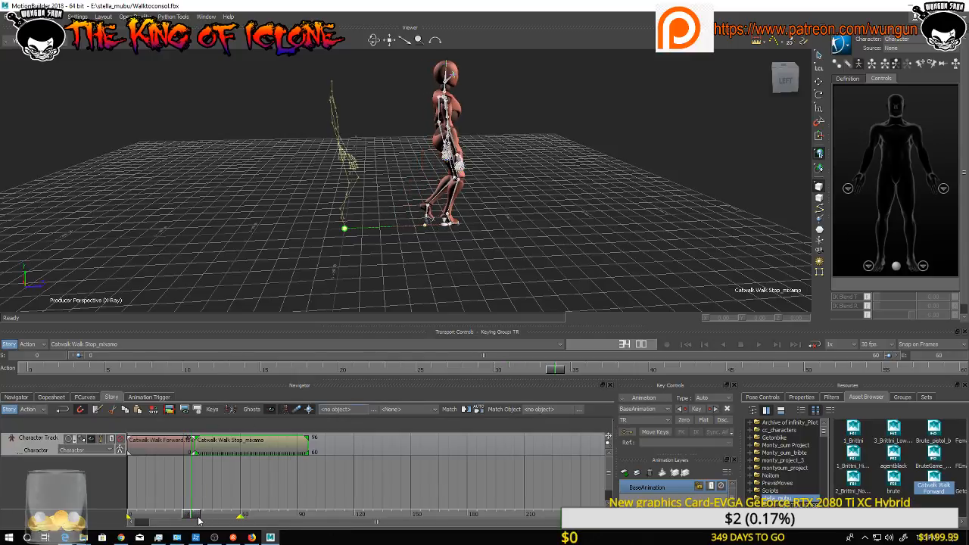
Select the Catwalk Walk Forward clip at frame 31 and move its ghost back along Z to about -184.48.
mouse_move(194, 517)
mouse_down()
mouse_move(211, 517)
mouse_move(185, 517)
mouse_up()
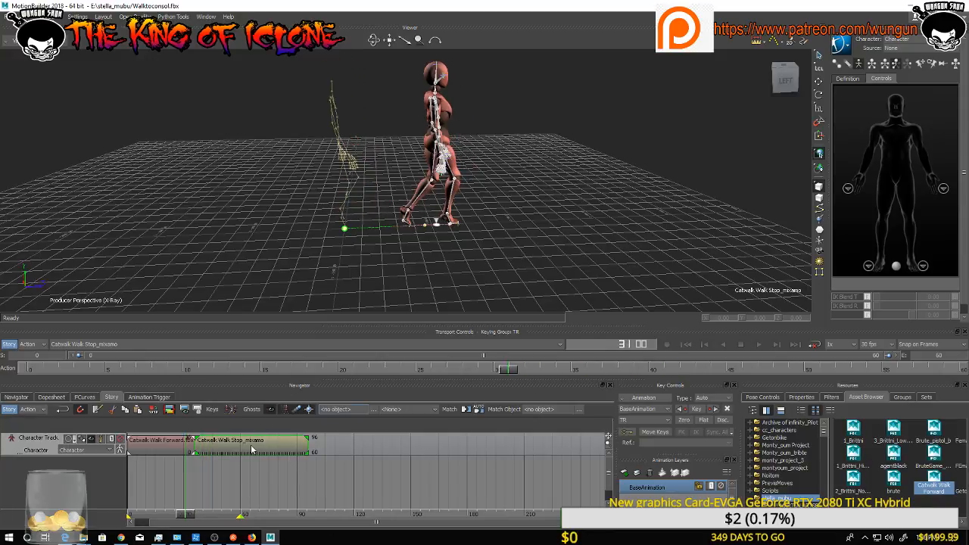
drag(379, 40, 348, 200)
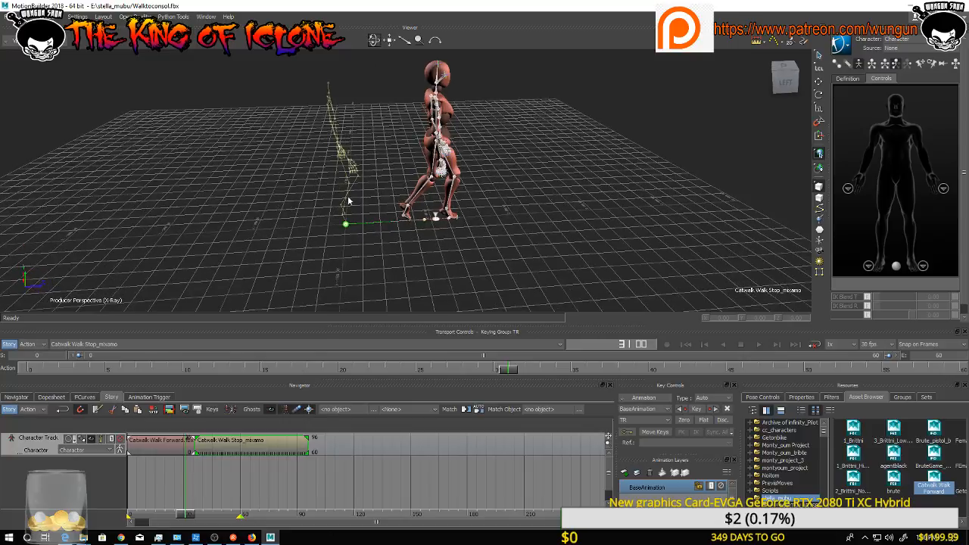
click(174, 453)
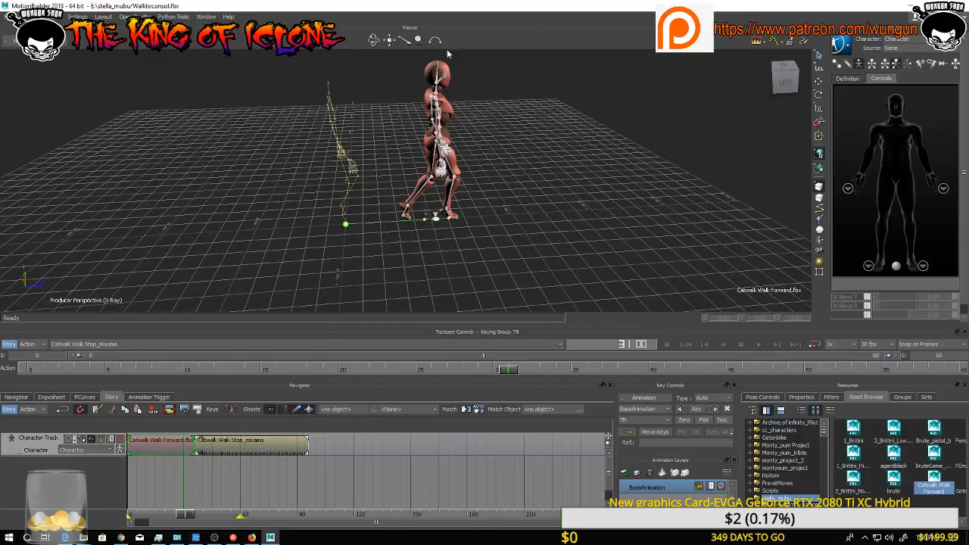
click(818, 81)
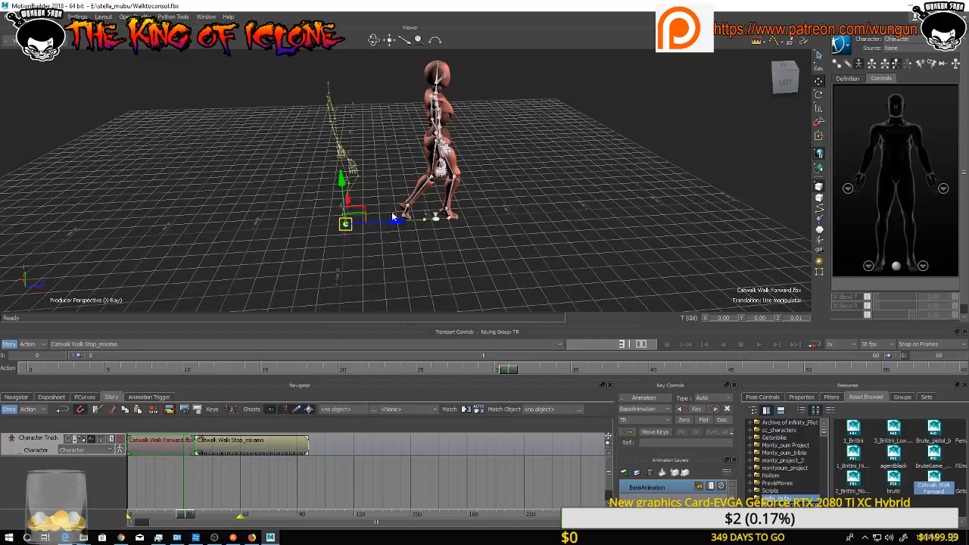
drag(394, 219, 236, 232)
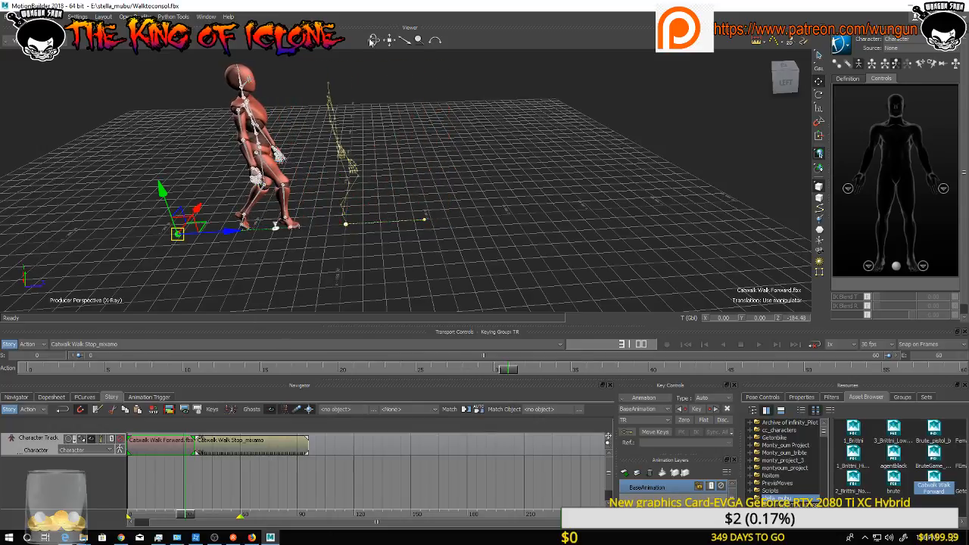
Shift the Catwalk Walk Stop clip clear of Catwalk Walk Forward and position it to start at frame 42, leaving a small gap.
drag(371, 40, 412, 42)
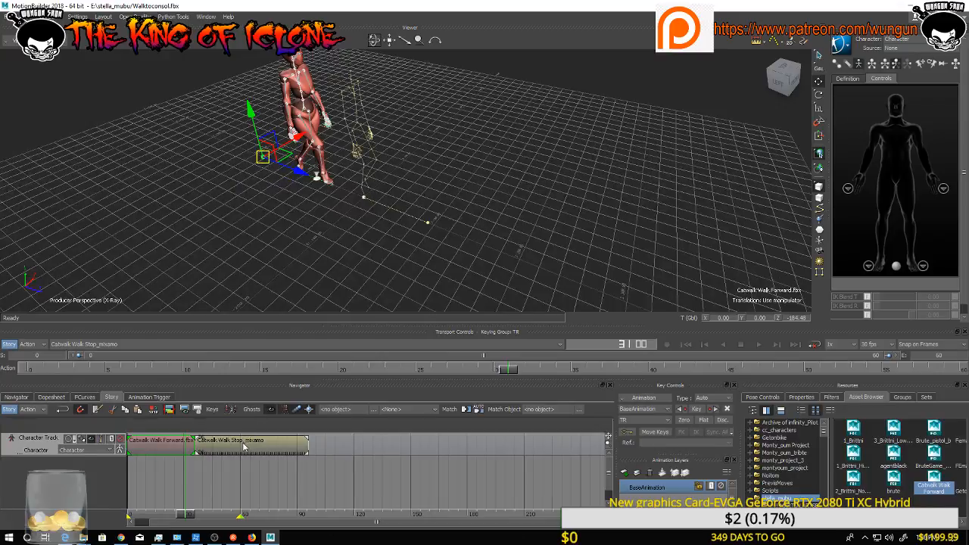
drag(243, 447, 339, 447)
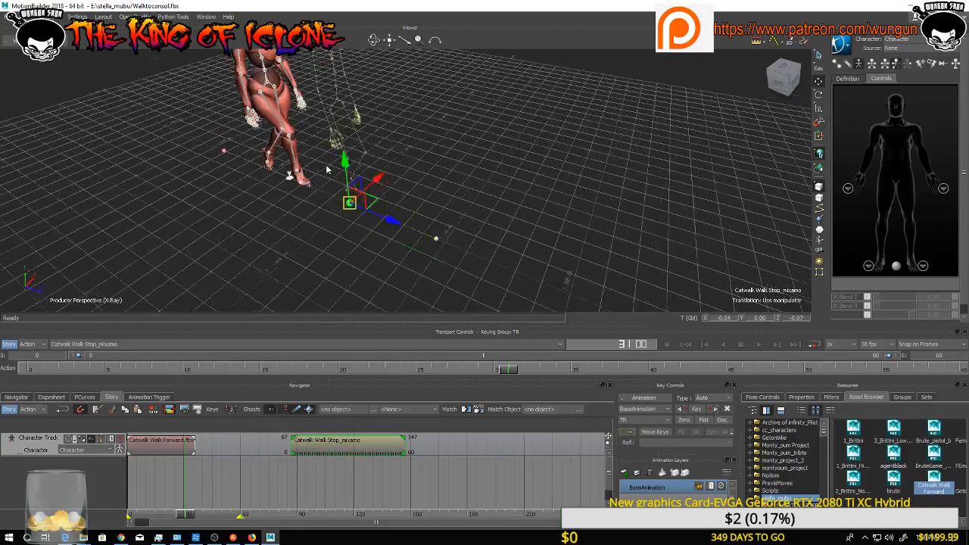
drag(374, 42, 409, 30)
drag(187, 514, 195, 519)
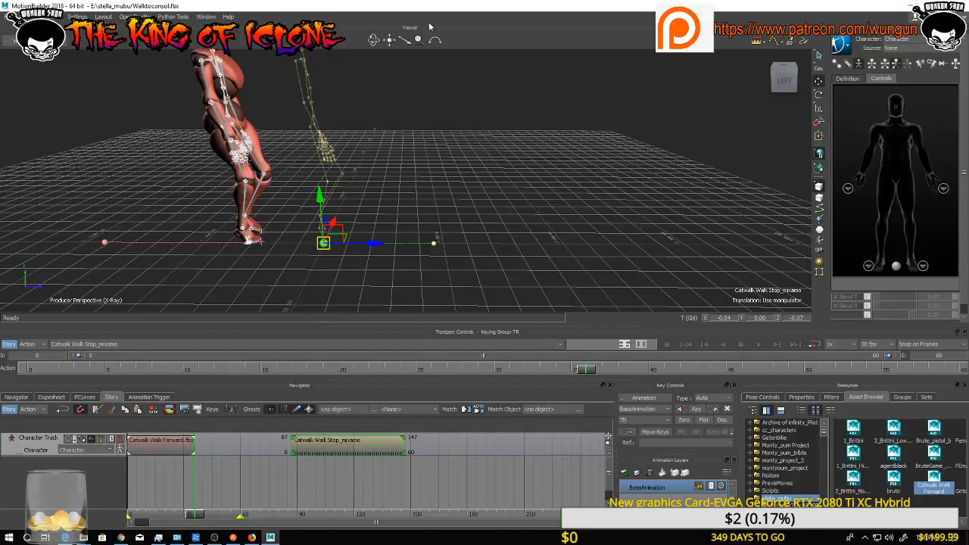
mouse_move(374, 40)
mouse_down()
mouse_move(337, 68)
mouse_move(390, 41)
mouse_move(382, 43)
mouse_up()
drag(343, 453, 254, 453)
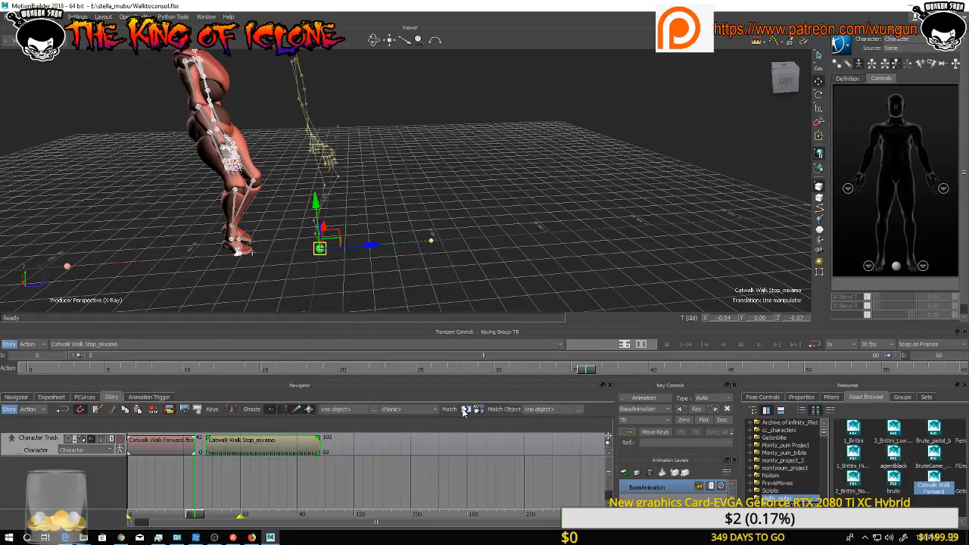
Match the Catwalk Walk Stop clip to the previous clip on mixamorig:Hips, at the start of the selected clip, with Gravity XZ translation and rotation.
click(466, 409)
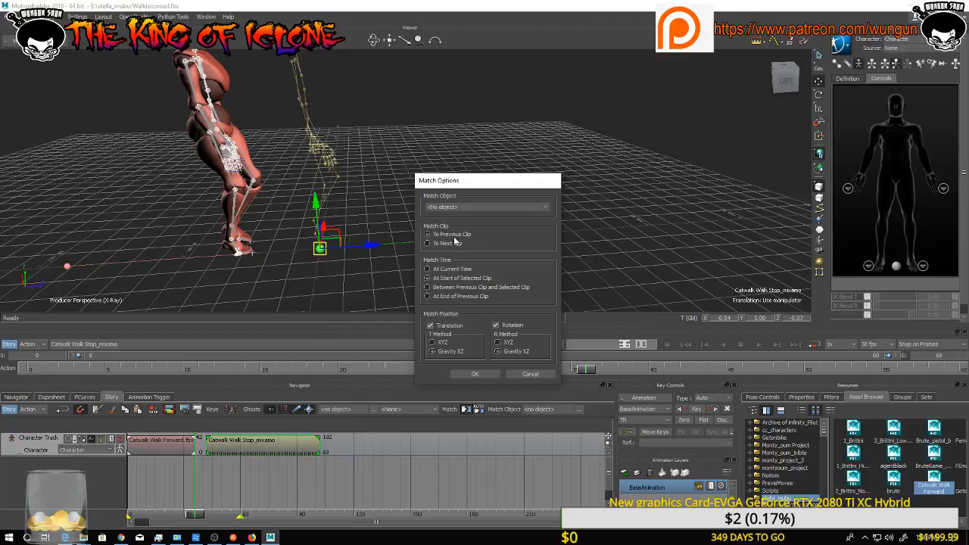
click(469, 209)
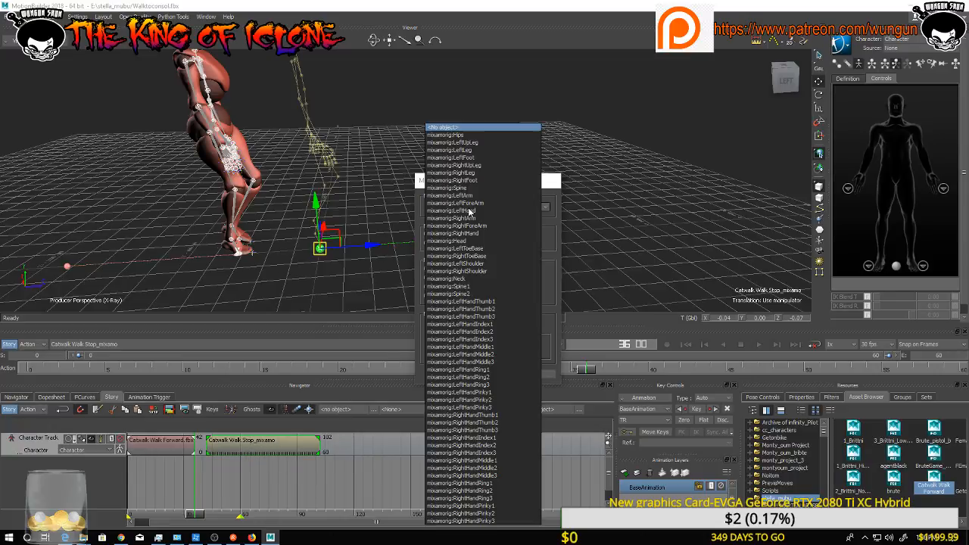
click(459, 135)
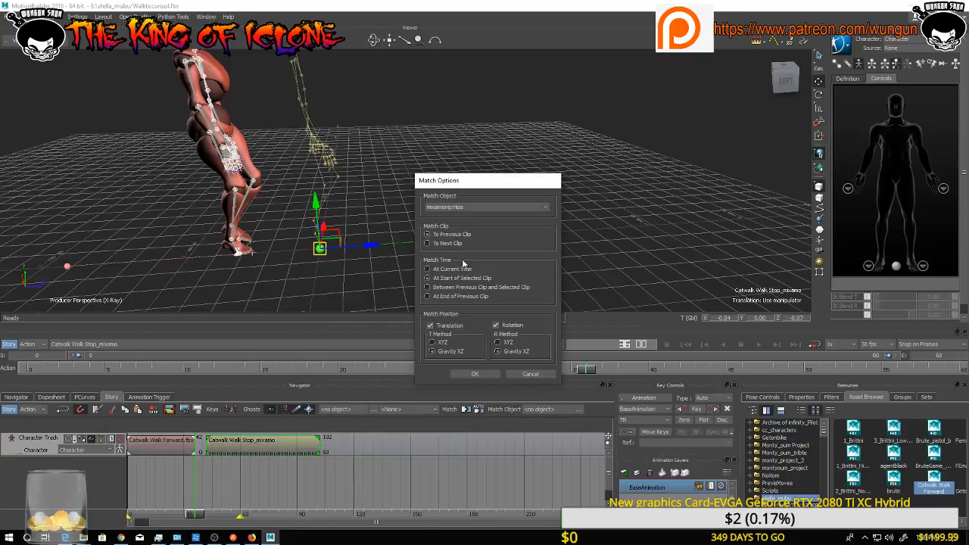
click(473, 374)
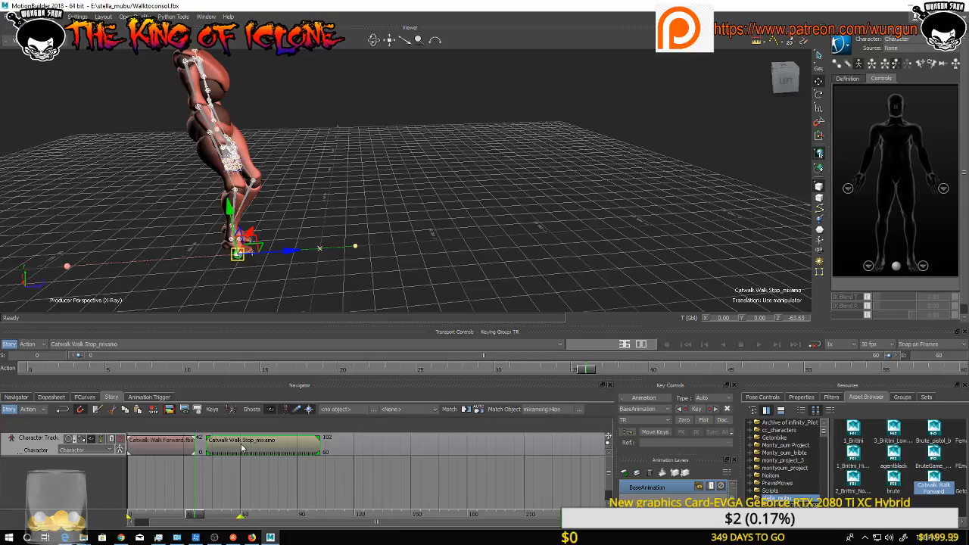
Slide the matched Catwalk Walk Stop clip earlier so it ends at frame 96 and slightly overlaps Catwalk Walk Forward.
click(373, 39)
drag(371, 60, 350, 233)
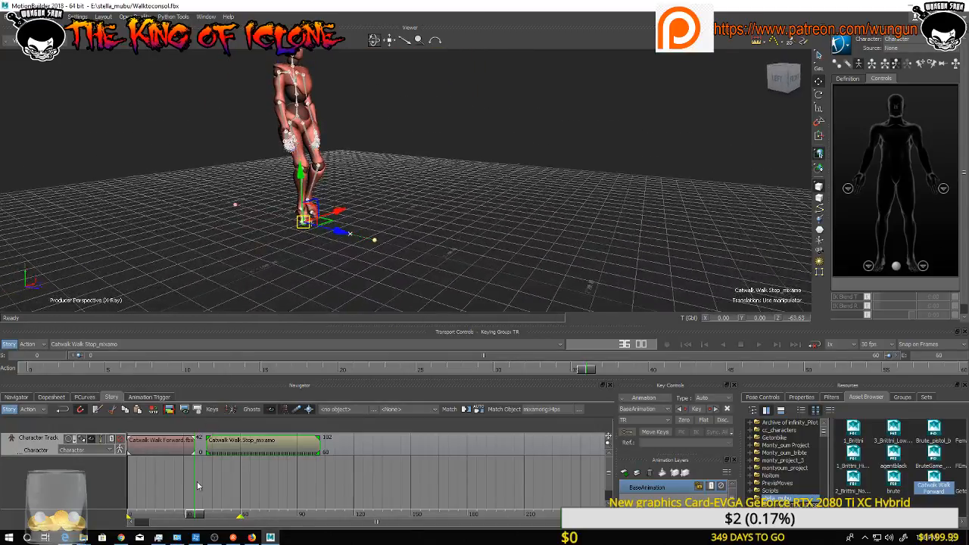
drag(193, 518, 216, 514)
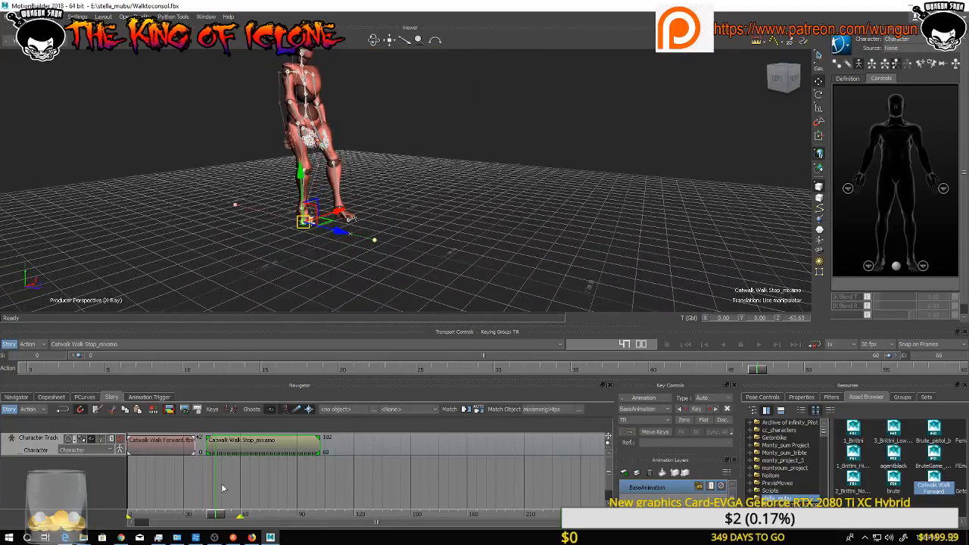
drag(240, 441, 229, 441)
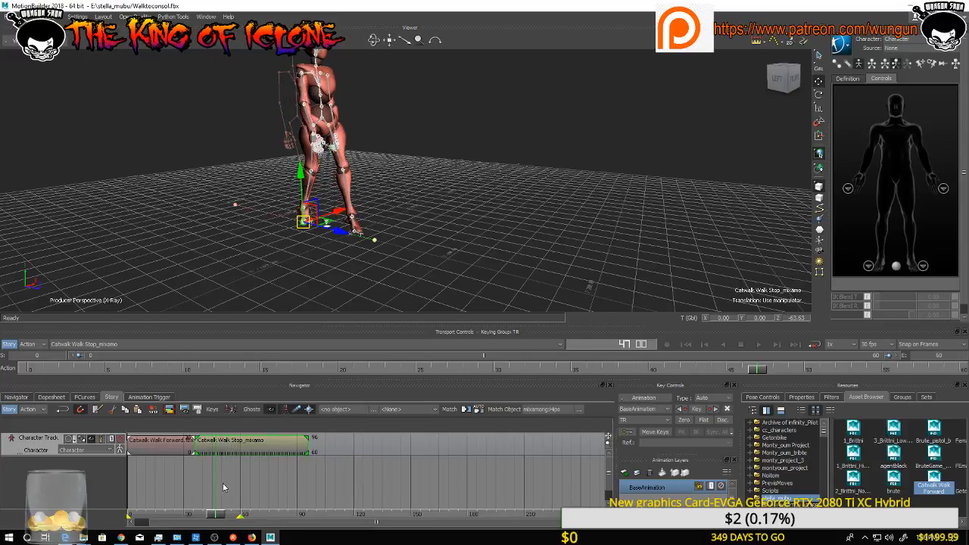
Play the animation from frame 25 to check the blend between the two walk clips.
mouse_move(217, 514)
mouse_down()
mouse_move(161, 515)
mouse_move(224, 515)
mouse_move(175, 515)
mouse_up()
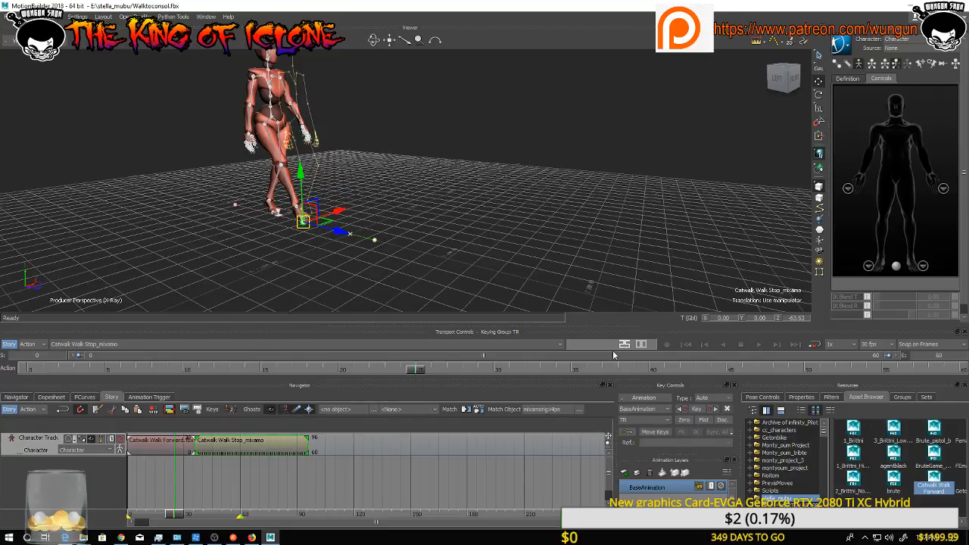
click(759, 346)
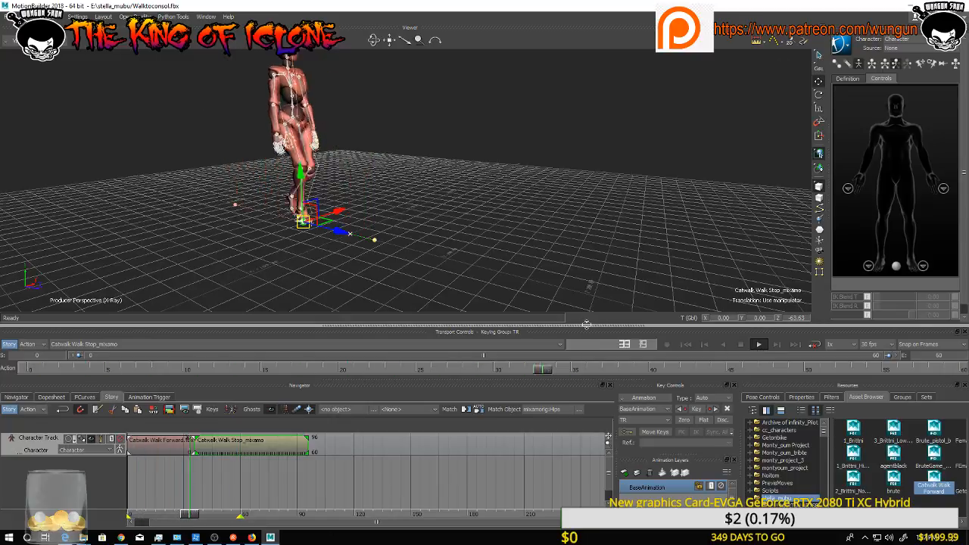
click(758, 346)
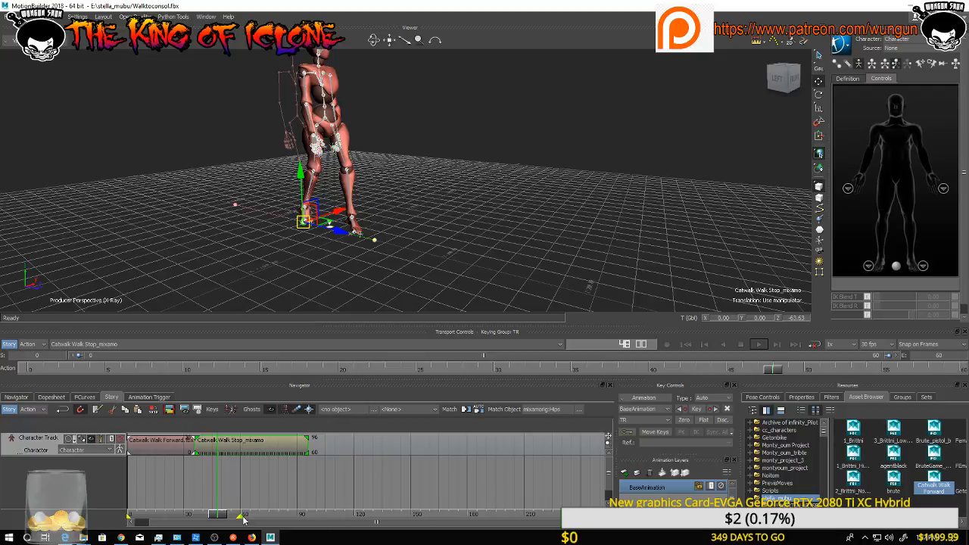
Extend the take's end frame to 112 and play the combined walk and stop motion from near the beginning.
drag(241, 518, 340, 521)
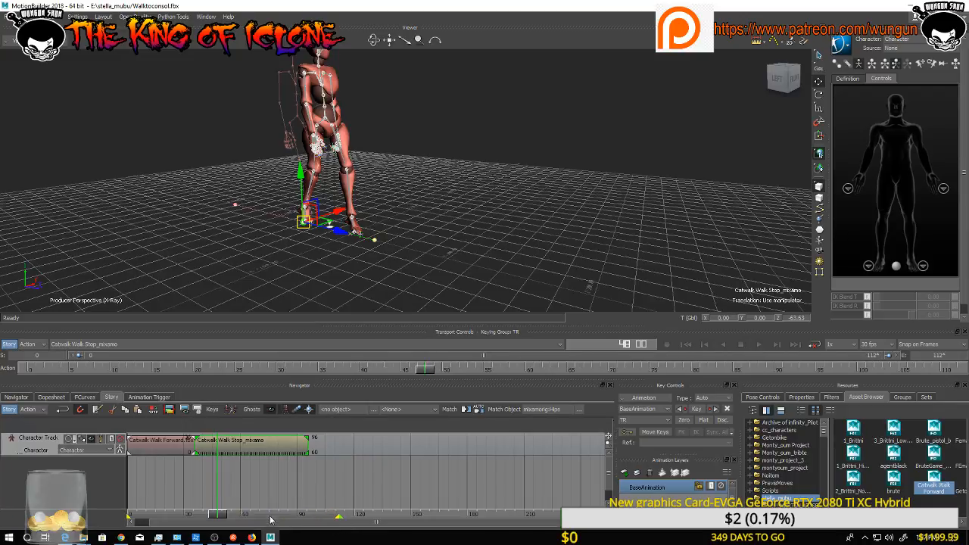
drag(218, 515, 144, 519)
click(760, 346)
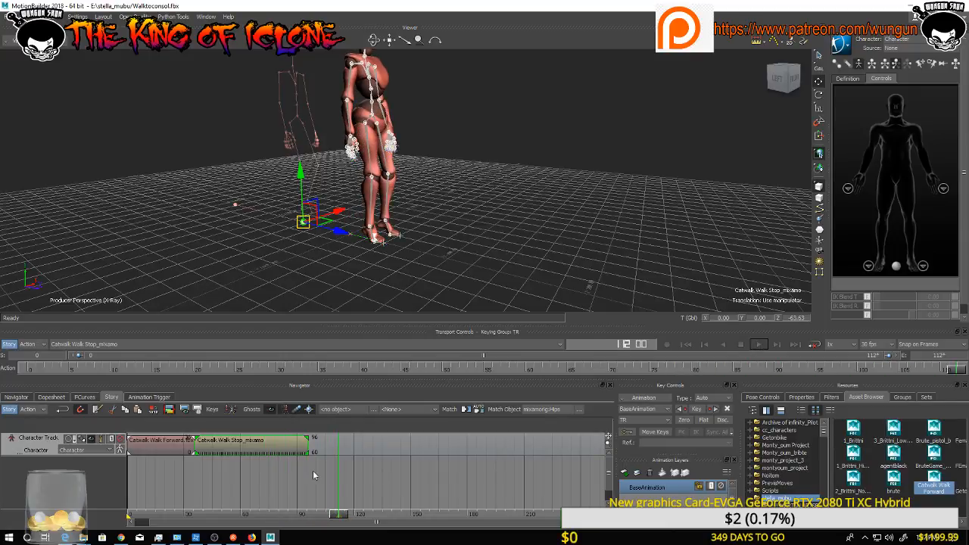
Scrub through the Catwalk Walk Stop motion to check the stop, ending on frame 105.
drag(339, 517, 231, 515)
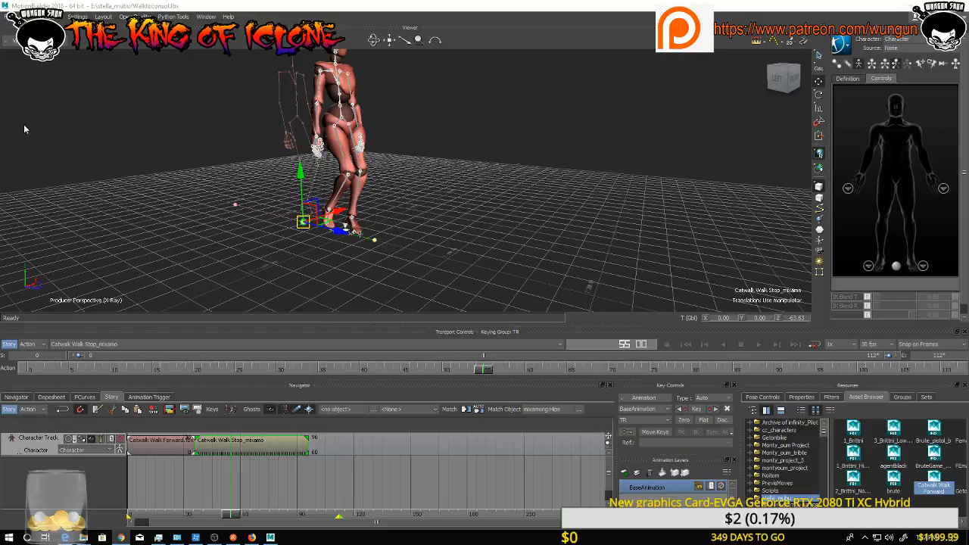
mouse_move(486, 370)
mouse_down()
mouse_move(262, 370)
mouse_move(483, 371)
mouse_up()
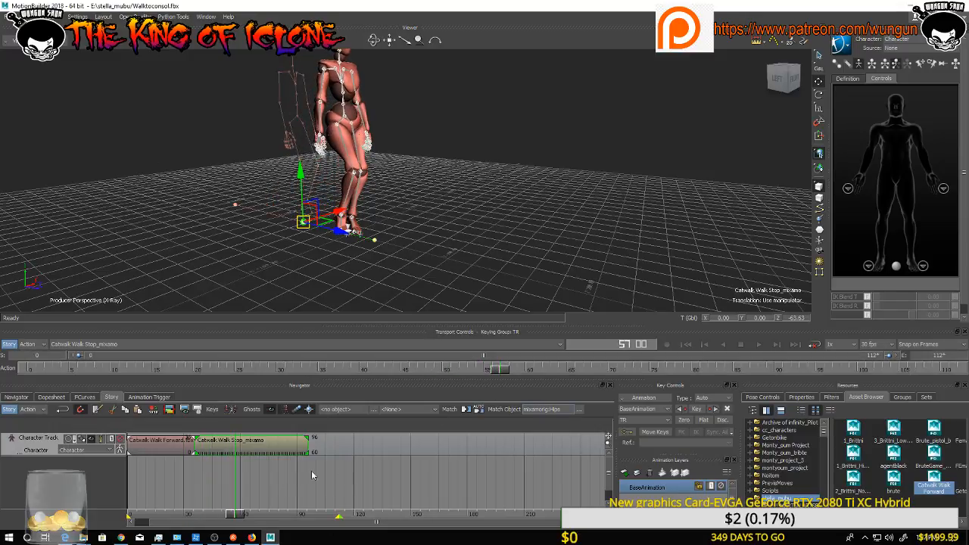
drag(239, 520, 325, 497)
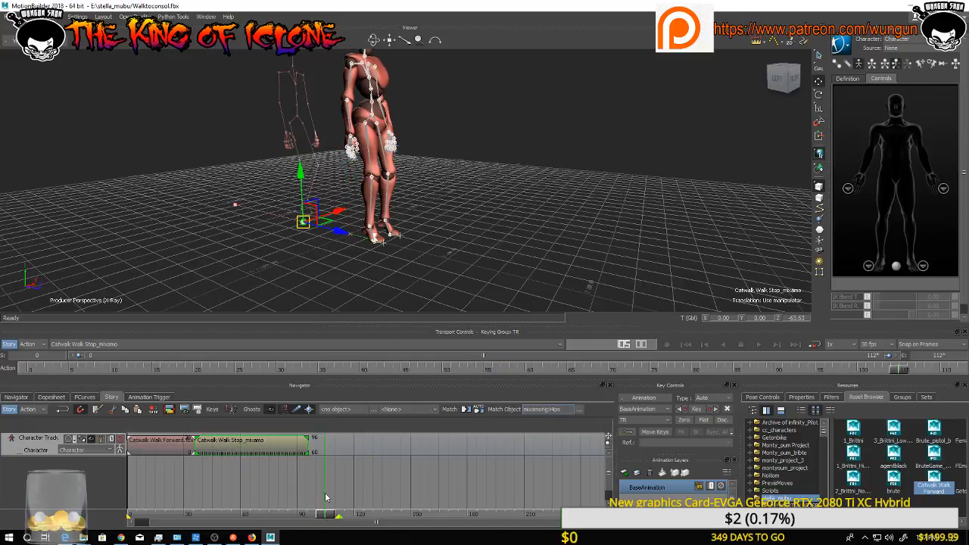
Select both walk clips and move them together before frame 0 to clear the character track.
drag(325, 446, 124, 455)
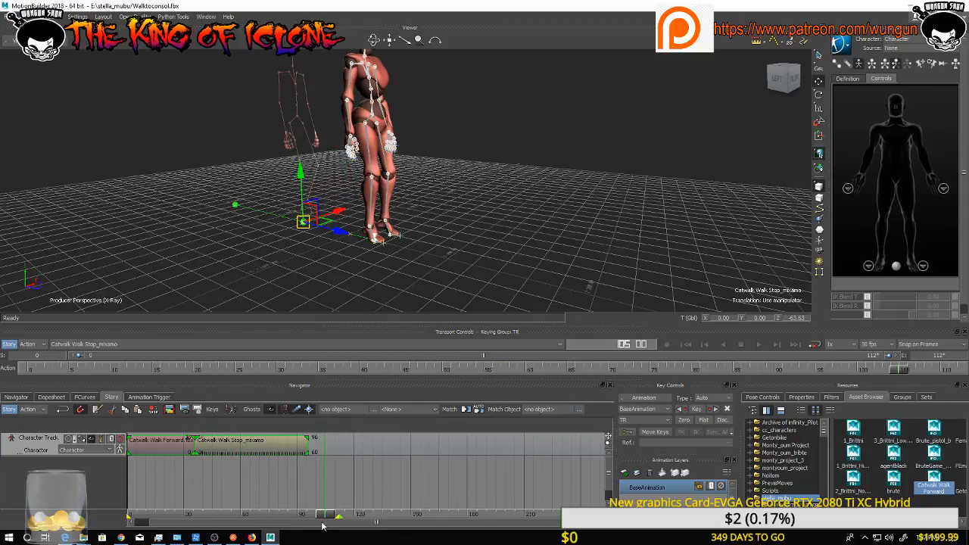
drag(322, 523, 286, 517)
drag(266, 441, 59, 437)
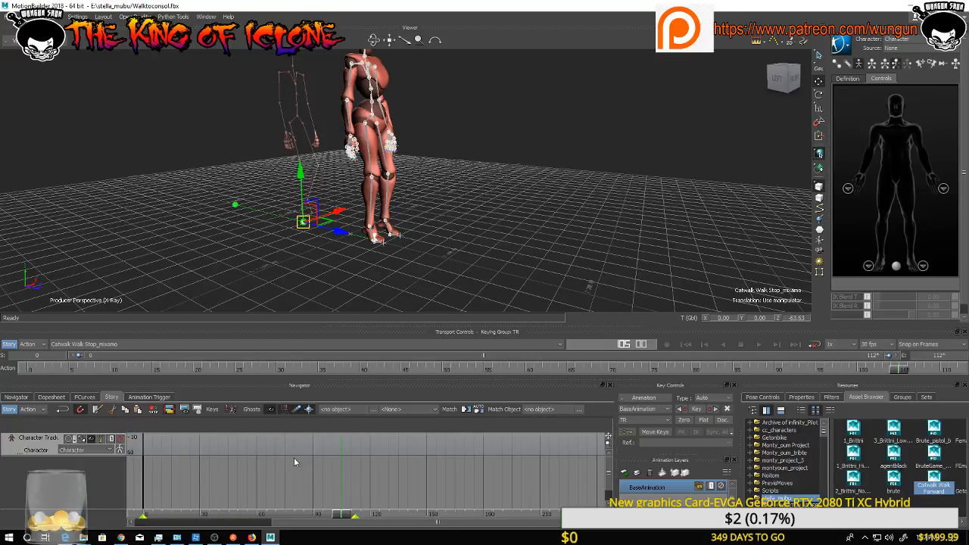
Switch to the Catwalk Idle (1)_mixamo take, mute the character track and scrub the idle animation back to frame 0.
click(126, 344)
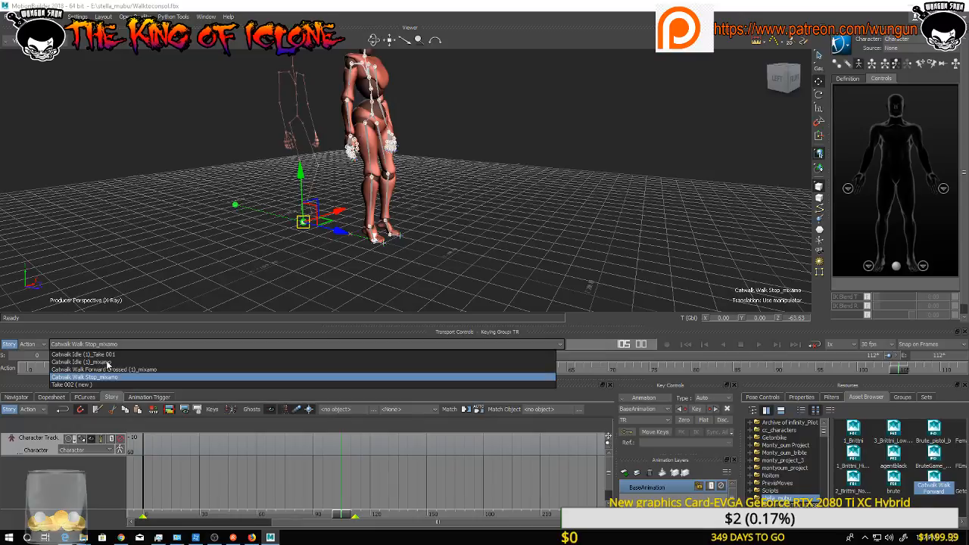
click(107, 362)
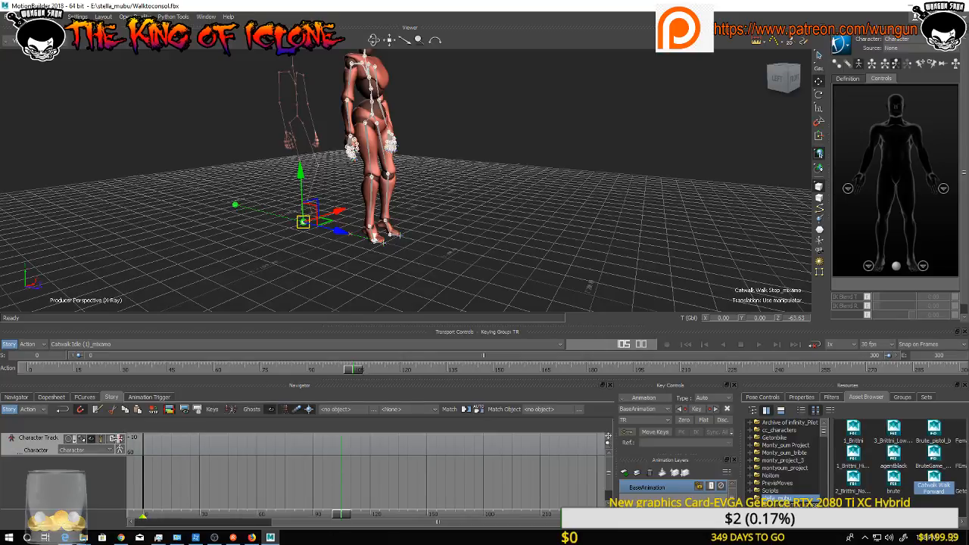
click(195, 413)
mouse_move(356, 369)
mouse_down()
mouse_move(57, 371)
mouse_move(85, 371)
mouse_move(151, 401)
mouse_move(531, 434)
mouse_up()
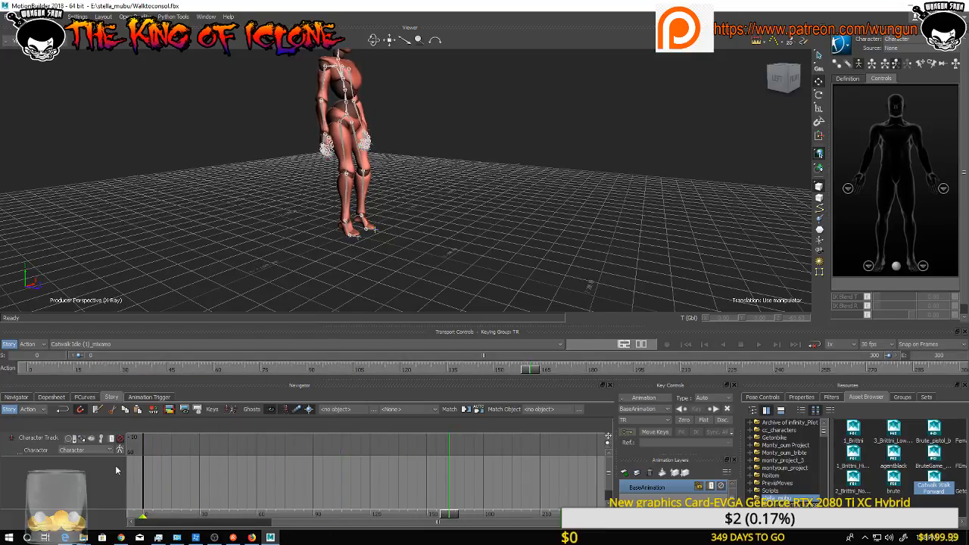
mouse_move(528, 369)
mouse_down()
mouse_move(865, 379)
mouse_move(960, 366)
mouse_move(38, 405)
mouse_up()
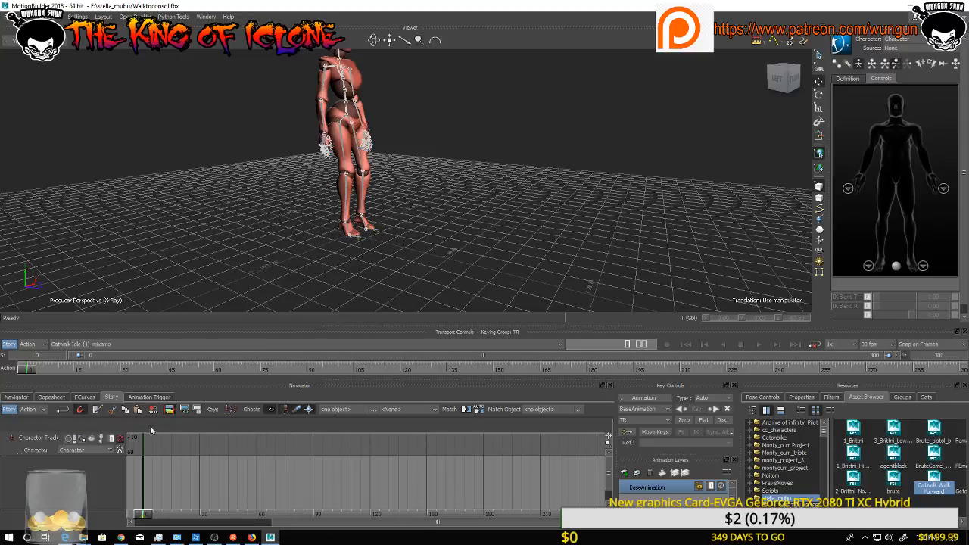
Insert the Catwalk Idle (1)_mixamo take into the character track and move its clip to start at frame 219.
right_click(189, 448)
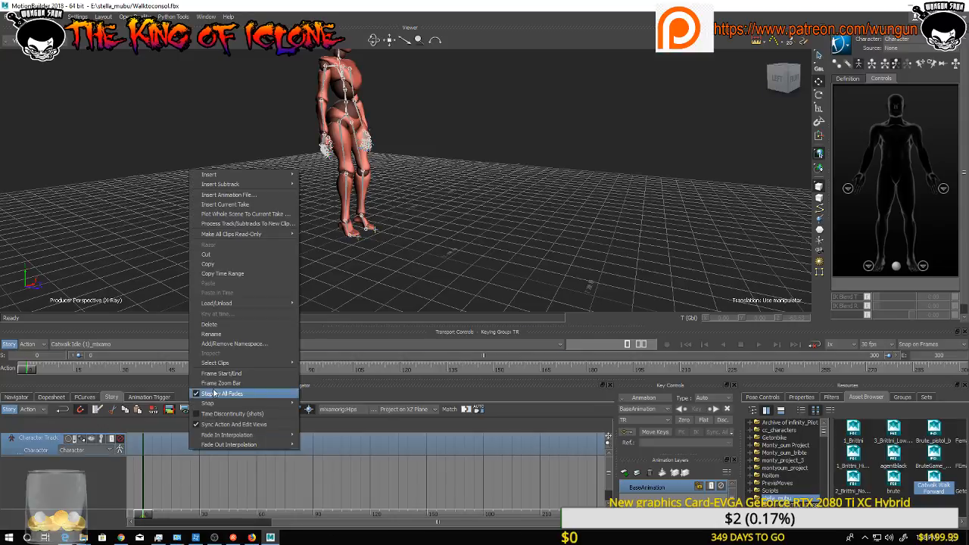
click(226, 206)
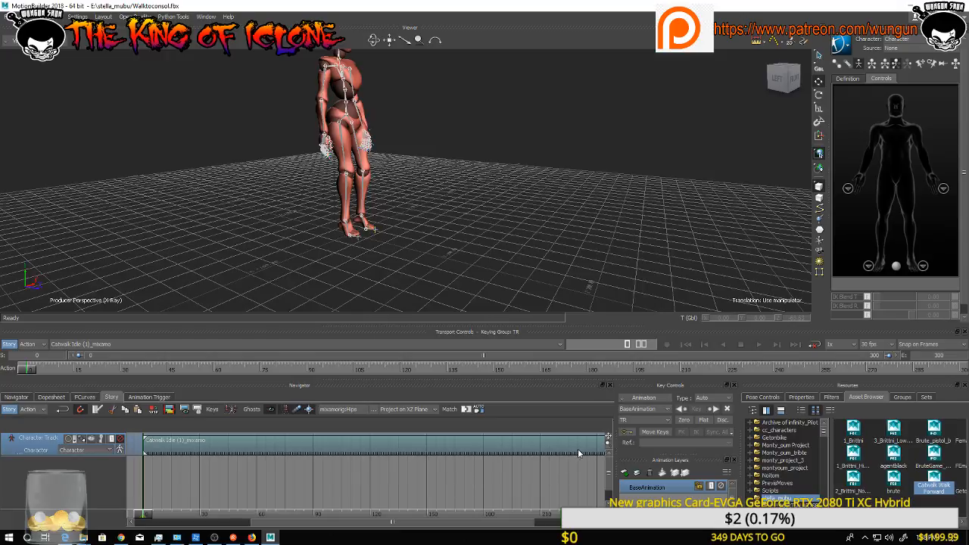
drag(606, 448, 606, 448)
drag(457, 449, 614, 448)
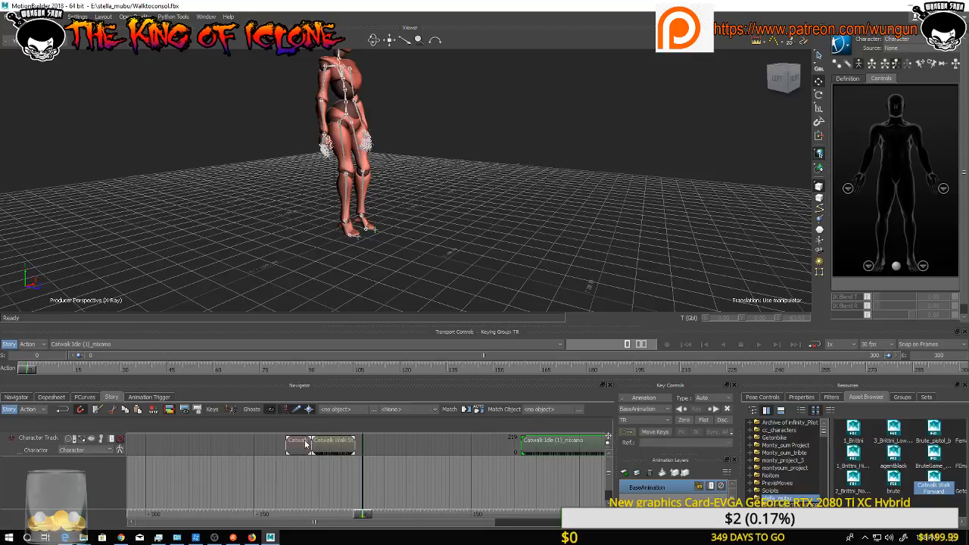
Select both walk clips and move them together so Catwalk Walk Forward starts at frame 1.
drag(270, 448, 295, 457)
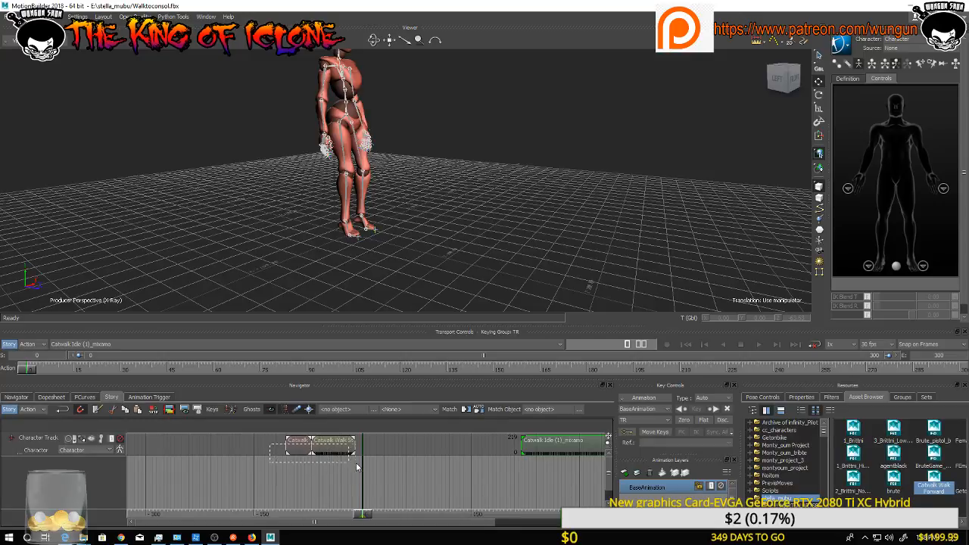
drag(357, 467, 405, 458)
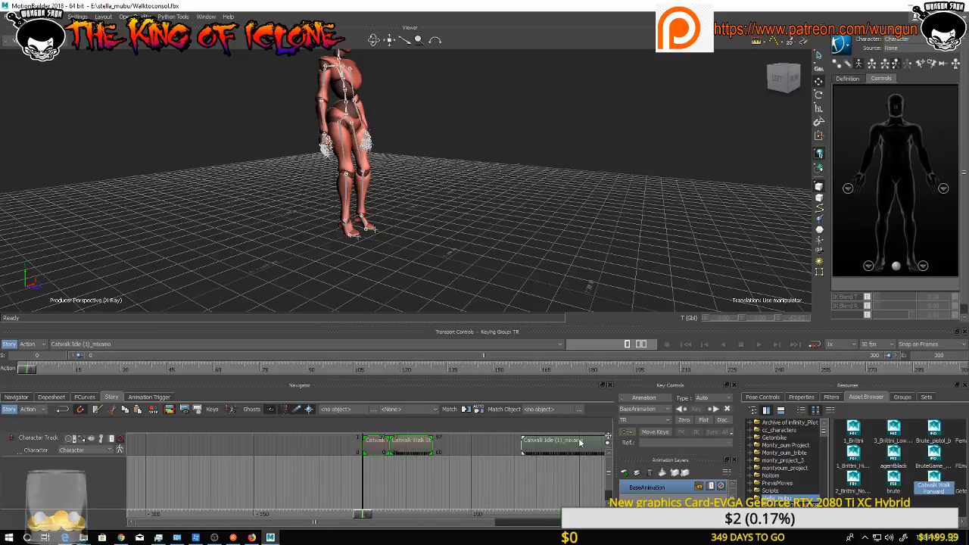
Move the Catwalk Idle (1)_mixamo clip so it starts directly after the Catwalk Walk Stop clip, at frame 97.
drag(580, 442, 492, 442)
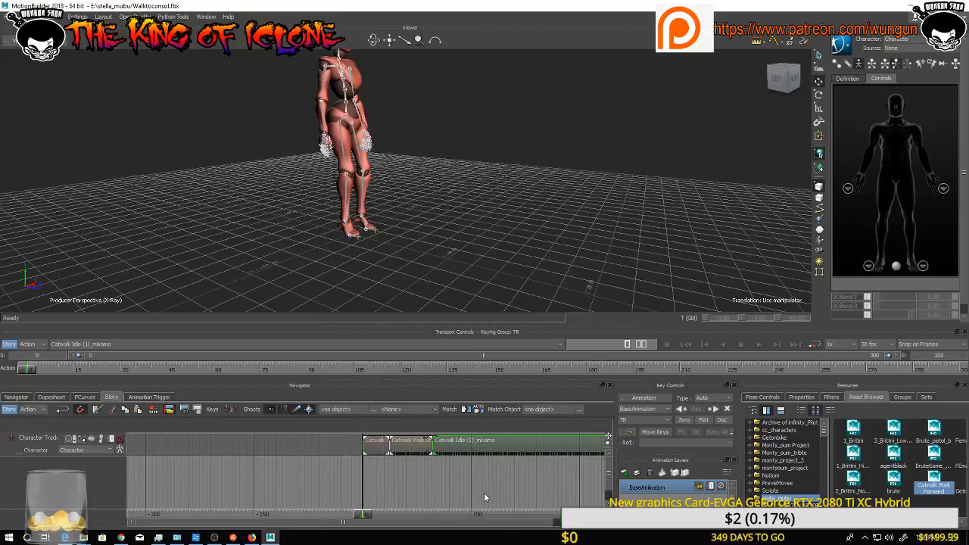
drag(448, 523, 550, 522)
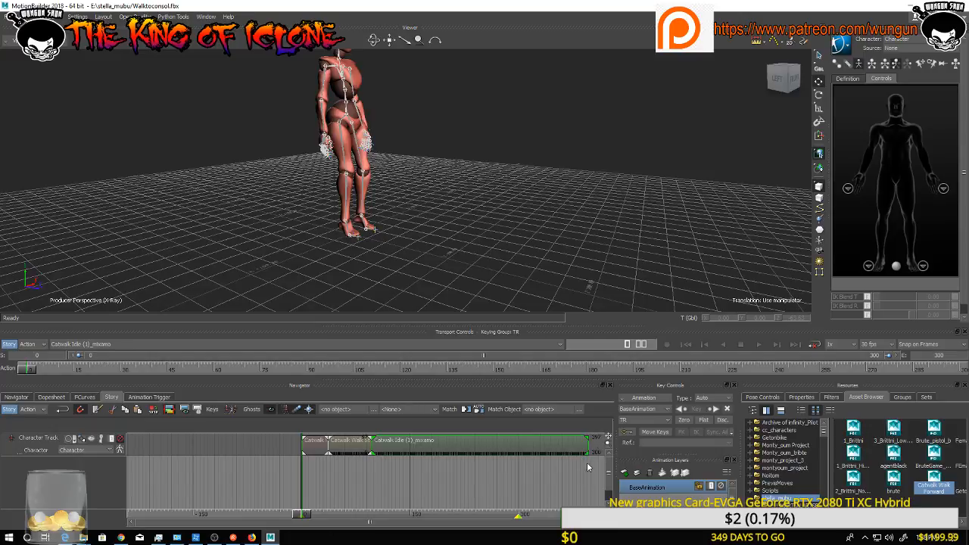
drag(607, 445, 547, 480)
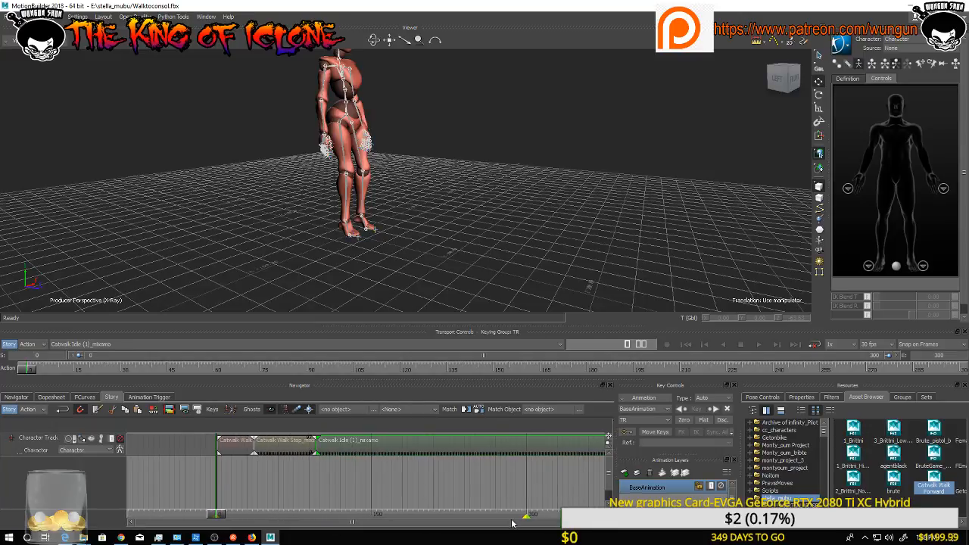
drag(512, 524, 534, 525)
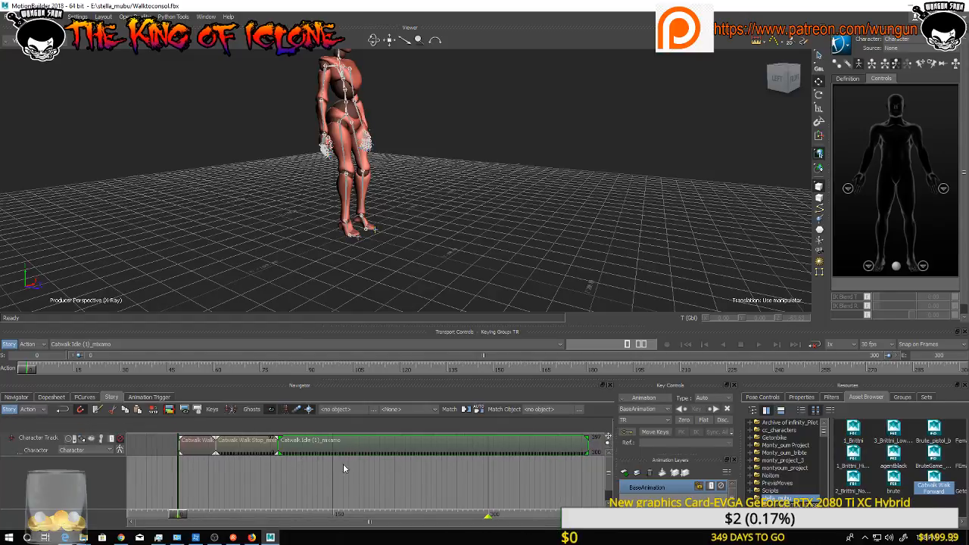
Play up to the current range end, then extend the playback range to frame 446 to cover the idle clip.
click(761, 345)
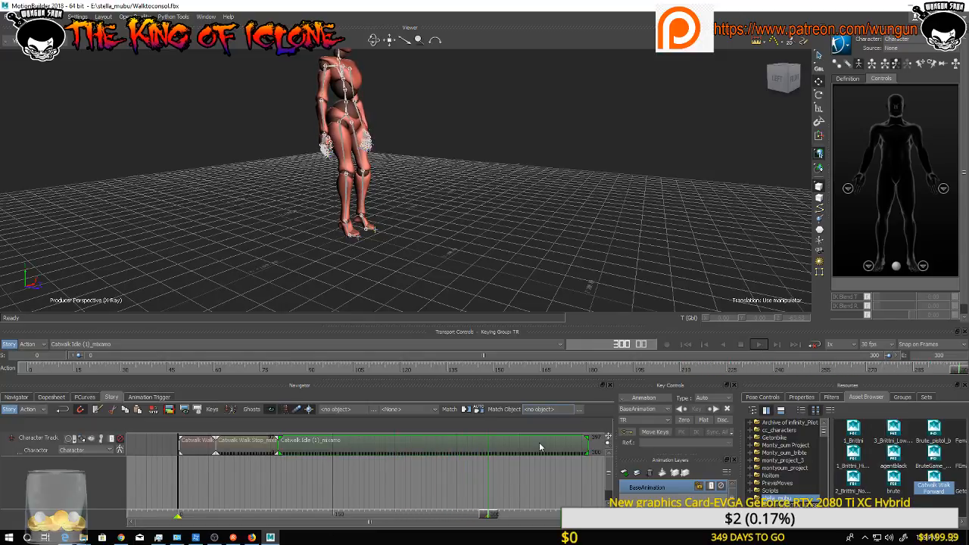
mouse_move(487, 514)
mouse_down()
mouse_move(443, 515)
mouse_move(570, 527)
mouse_up()
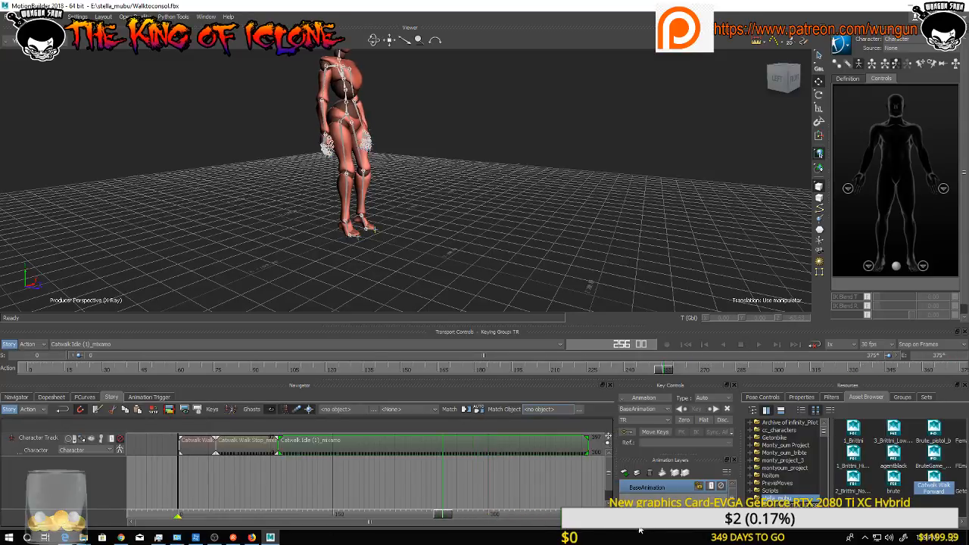
drag(639, 530, 516, 526)
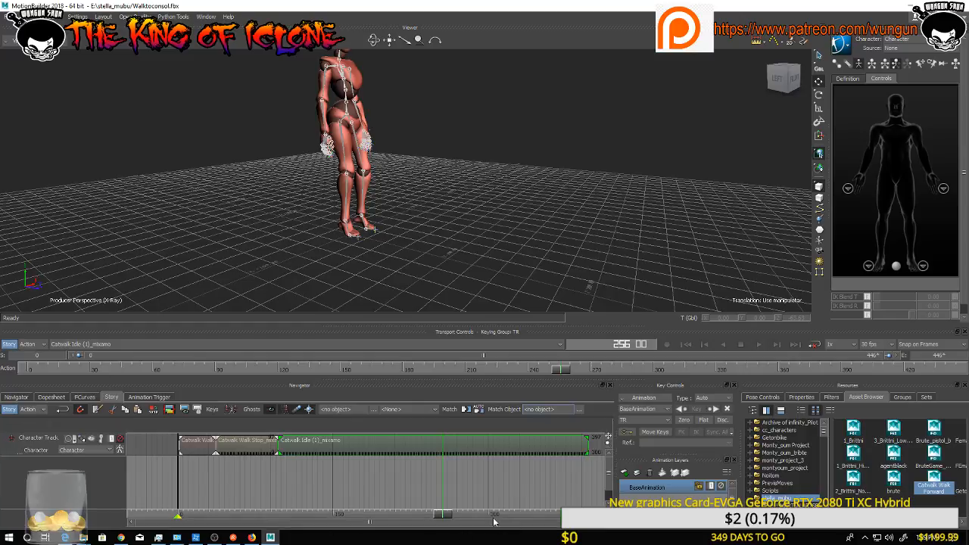
mouse_move(610, 443)
mouse_down()
mouse_move(617, 468)
mouse_move(574, 439)
mouse_move(391, 439)
mouse_up()
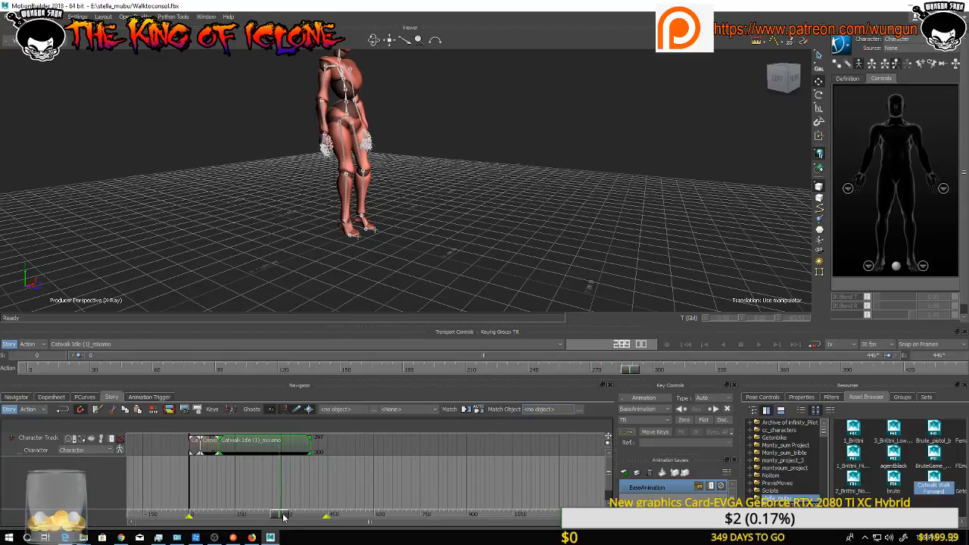
mouse_move(276, 518)
mouse_down()
mouse_move(309, 517)
mouse_move(214, 513)
mouse_move(271, 515)
mouse_up()
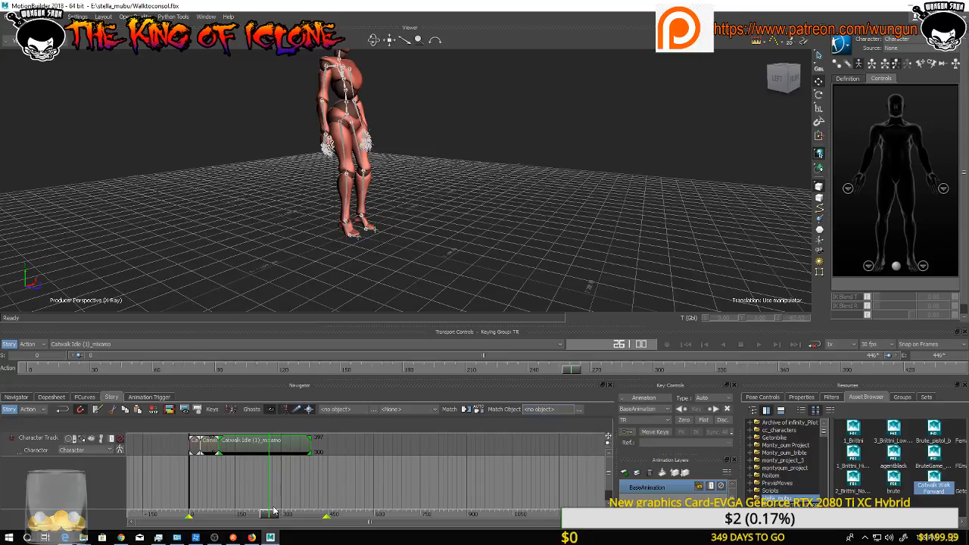
Select the character track, return to the start of the sequence and play the combined clips to check their alignment.
drag(274, 513, 189, 514)
click(129, 444)
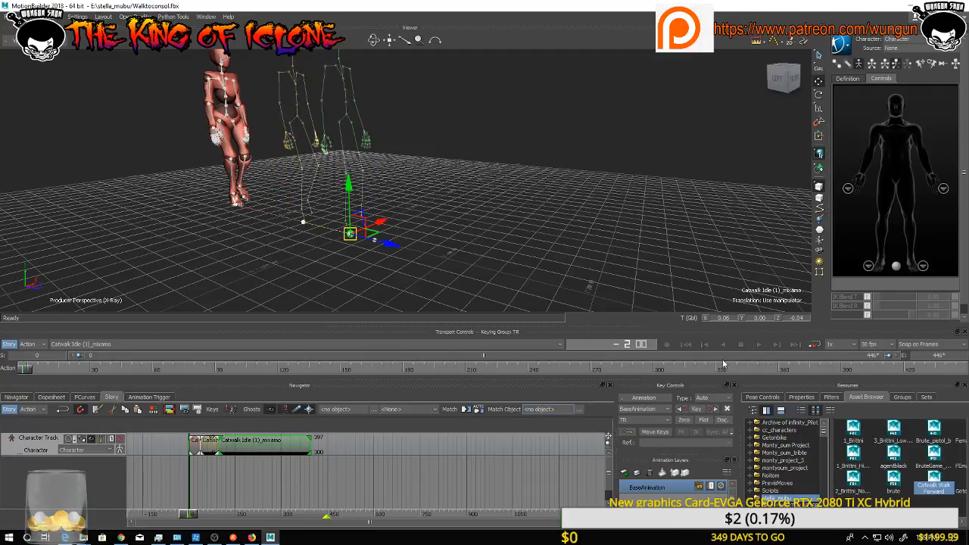
click(757, 345)
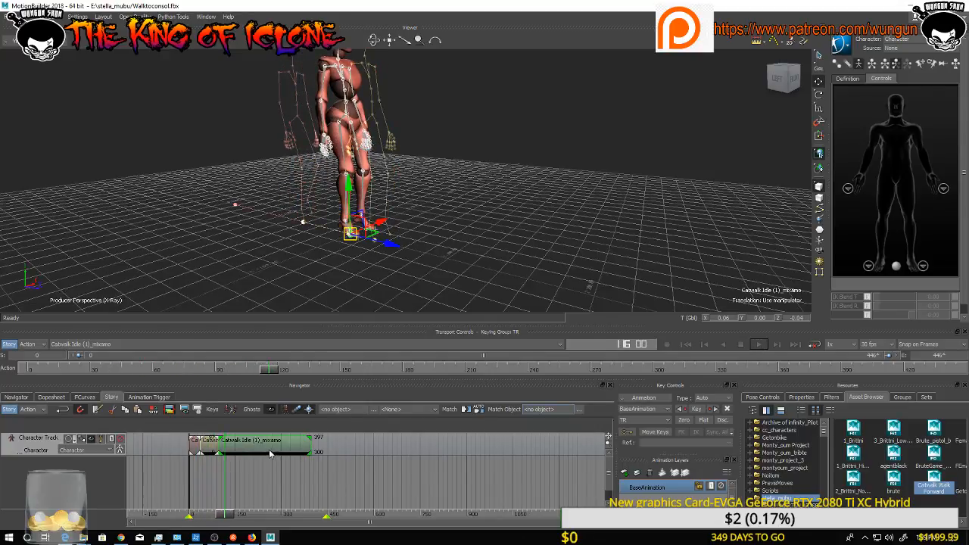
Match the Catwalk Idle (1)_mixamo clip to the previous clip on mixamorig:Hips and place it directly against the Catwalk Walk Stop clip.
drag(270, 453, 289, 452)
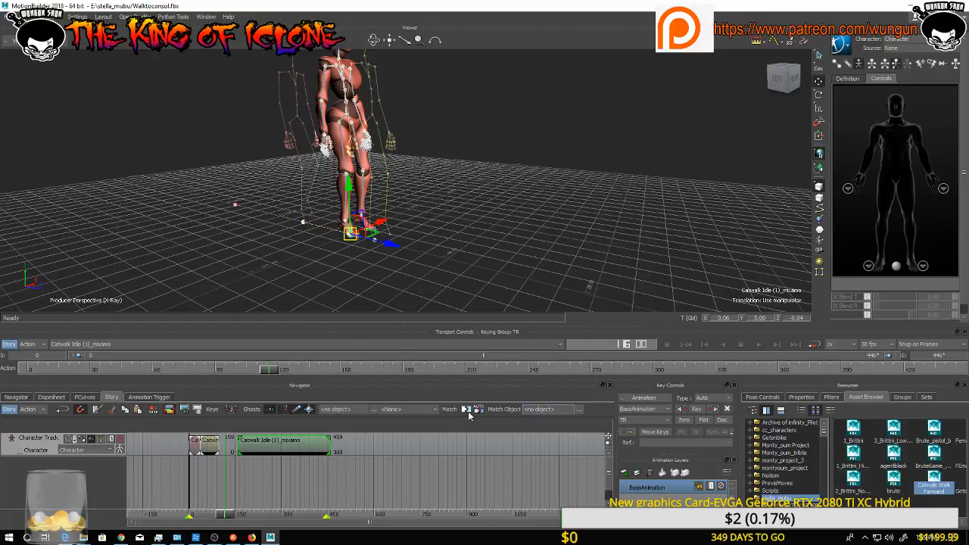
click(466, 409)
click(460, 208)
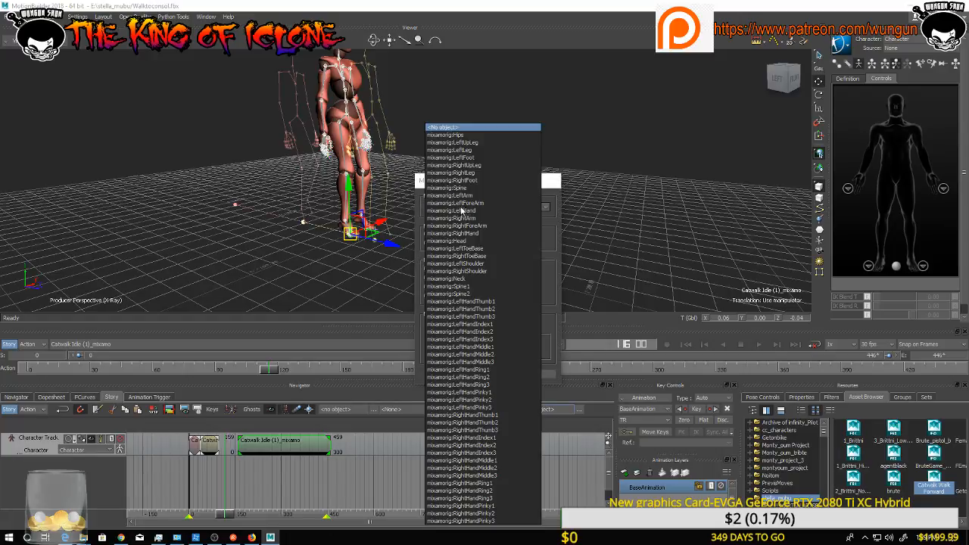
click(457, 137)
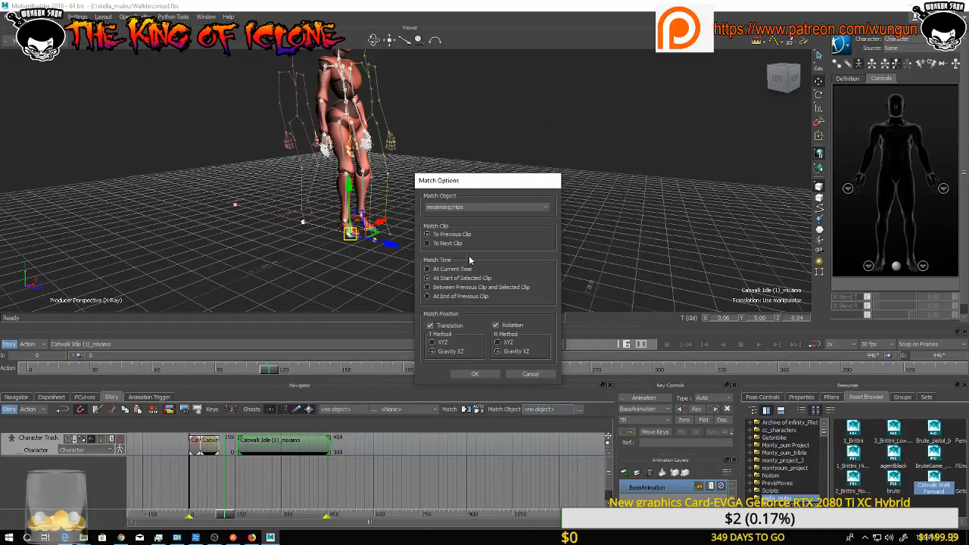
click(473, 375)
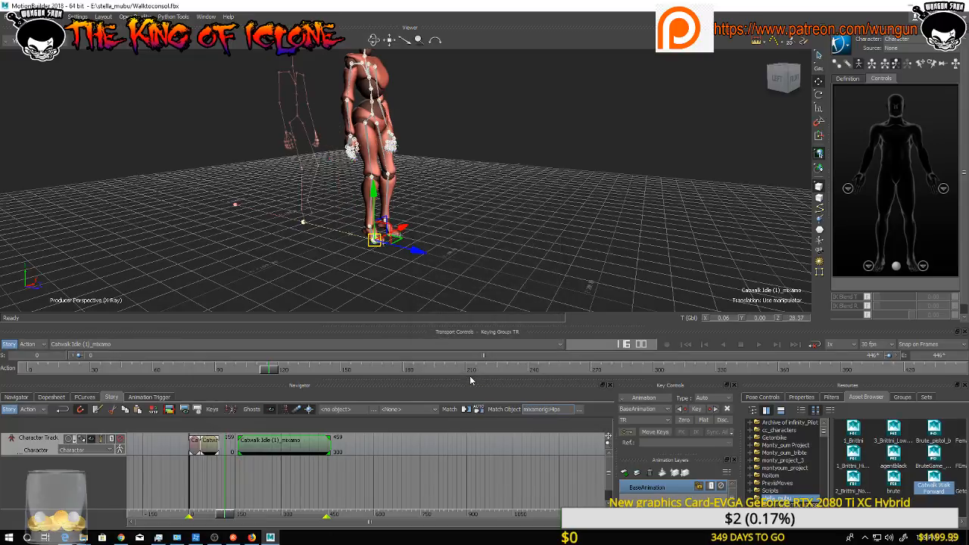
drag(271, 445, 252, 445)
Play the matched sequence from its start through the idle clip to check the transition.
drag(218, 519, 190, 518)
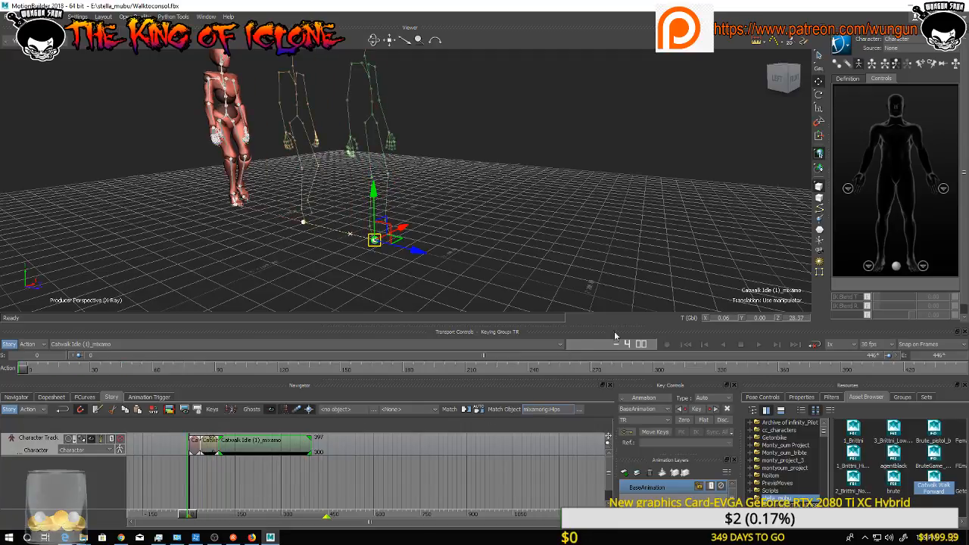
click(760, 345)
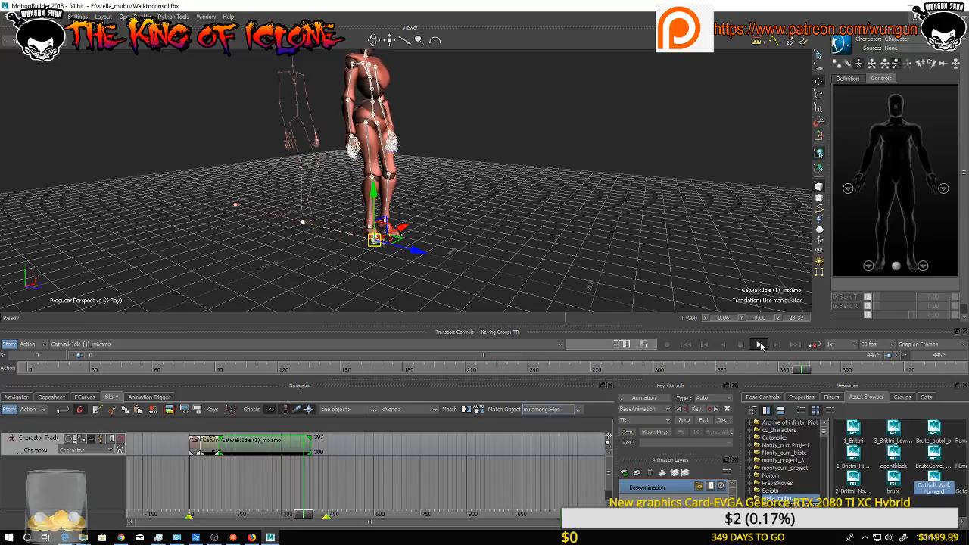
click(761, 346)
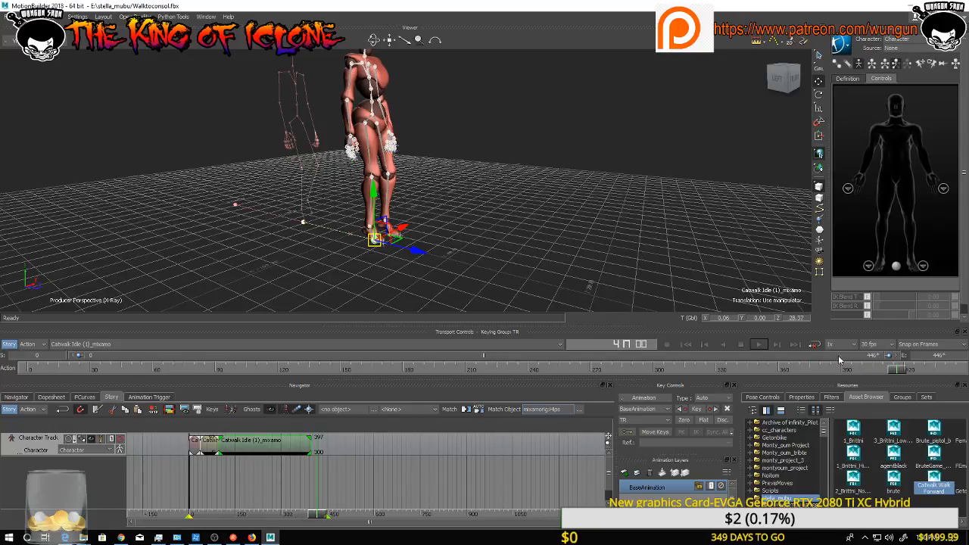
drag(901, 371, 322, 454)
Extend the end of the playback range to frame 760 and inspect the idle pose from the front.
drag(327, 517, 424, 516)
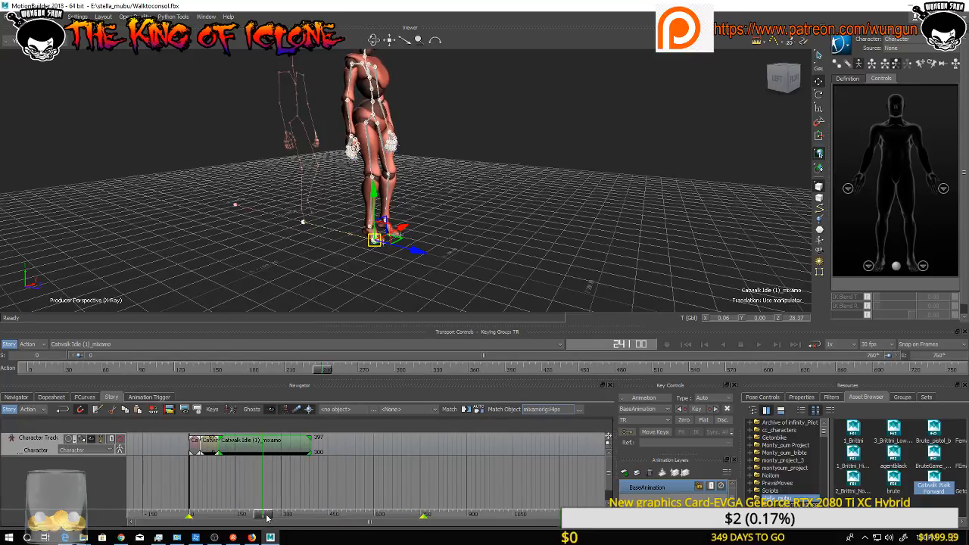
drag(266, 518, 318, 522)
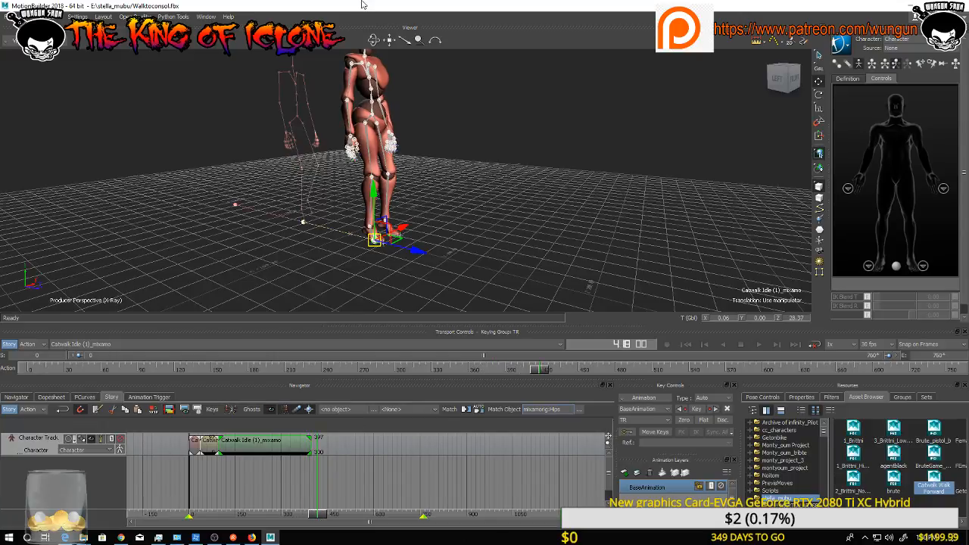
drag(374, 40, 389, 43)
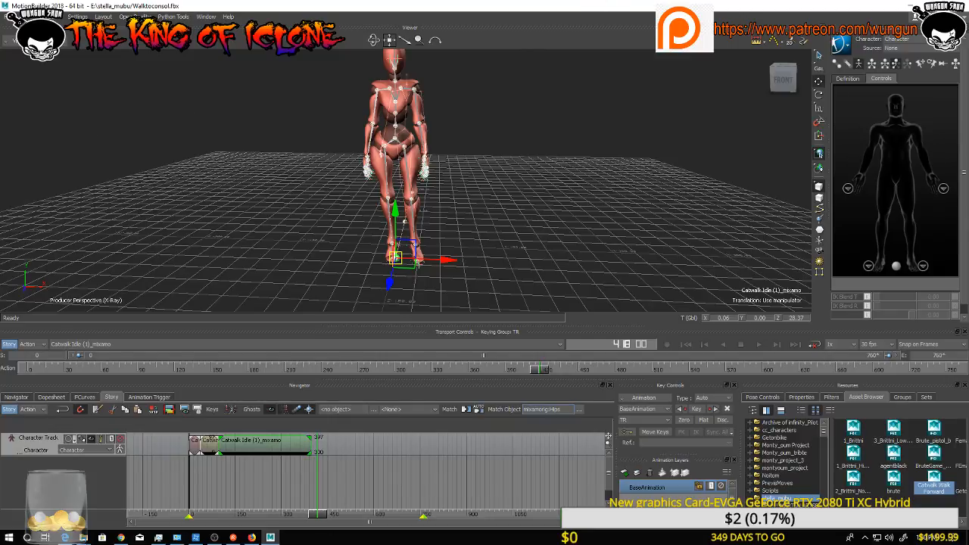
Switch to the web browser, search Google for kubold and open the Kubold website.
drag(0, 114, 659, 0)
click(557, 216)
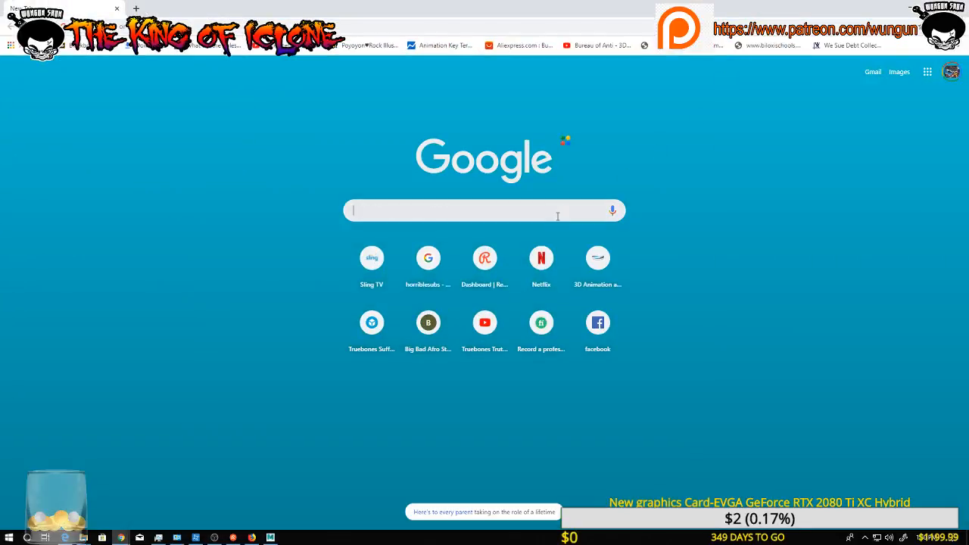
text(kubold)
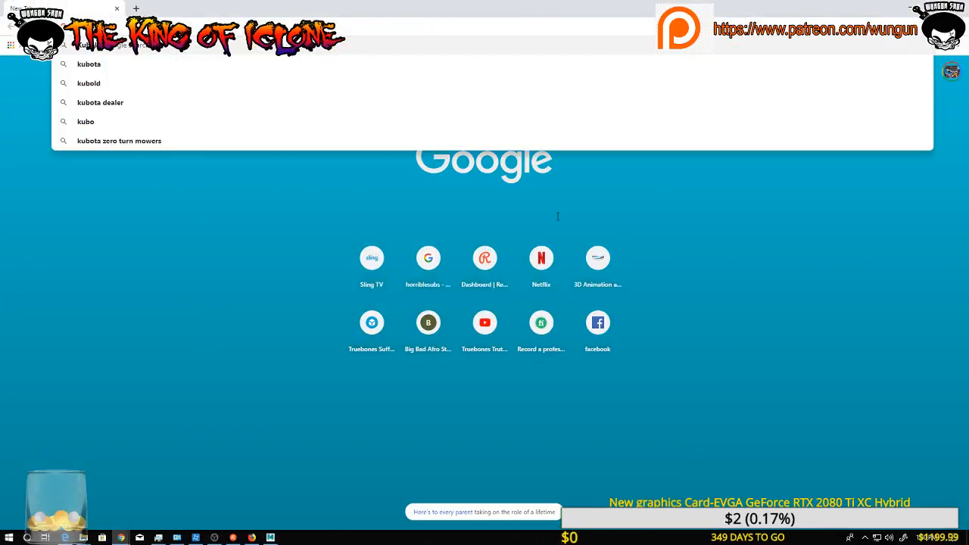
key(Return)
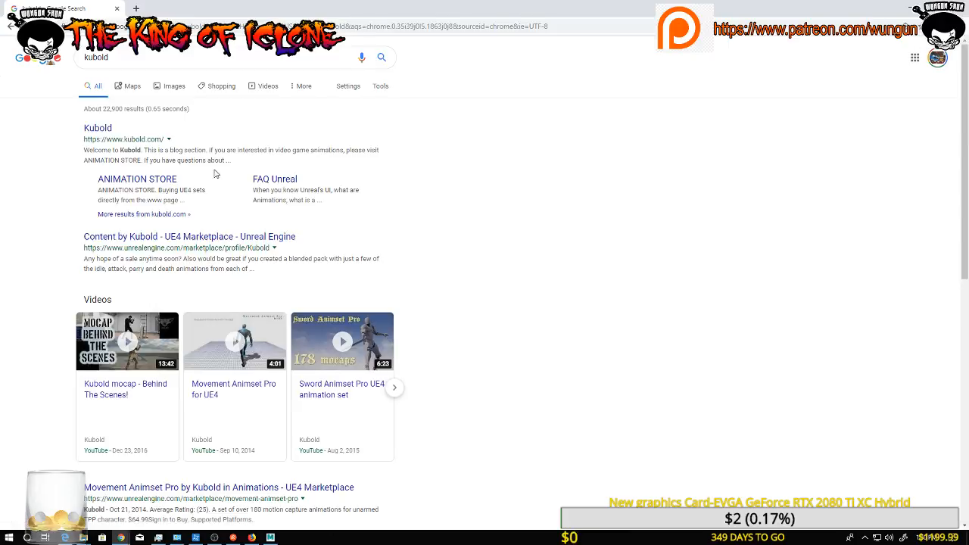
click(99, 129)
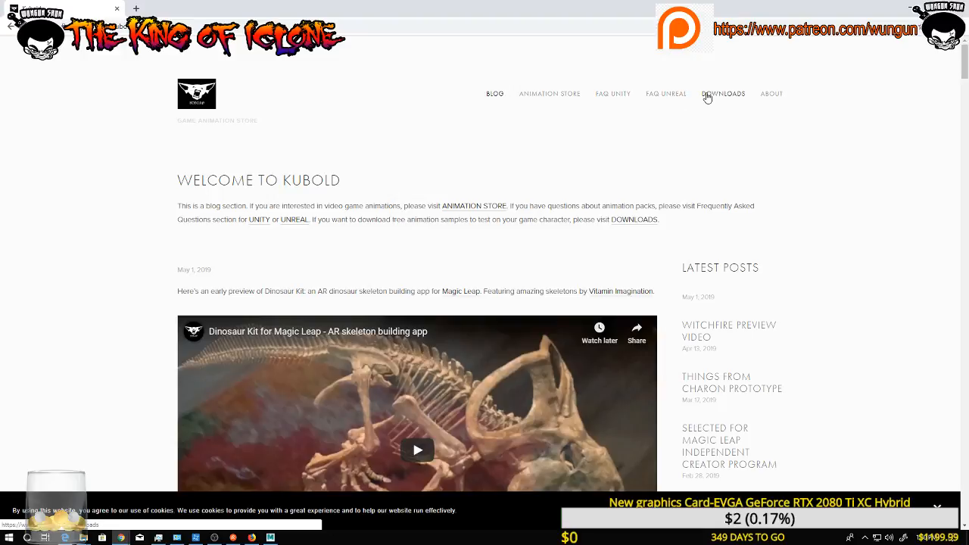
Open Kubold's Unity Asset Store page from the site's animation store and look through the publisher's animation packs.
click(551, 93)
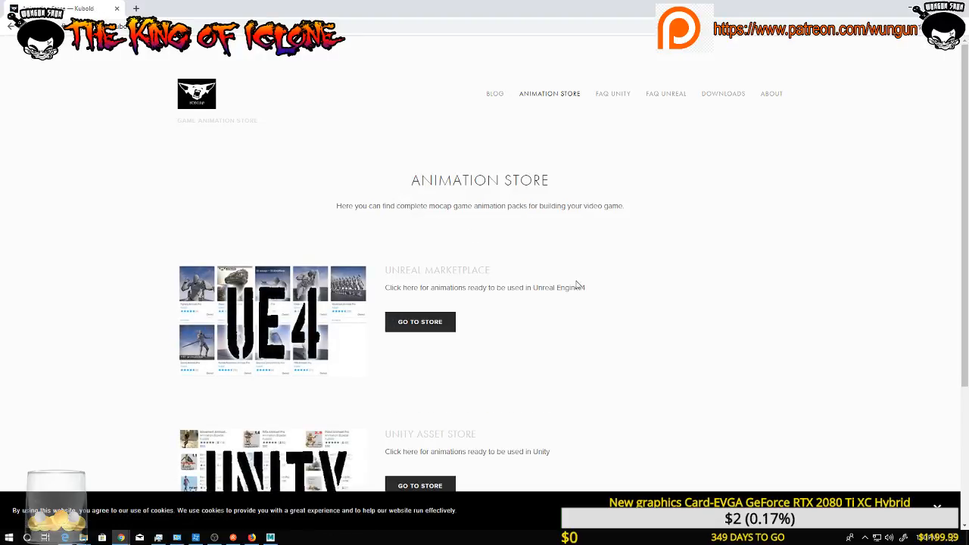
scroll(580, 286, down, 3)
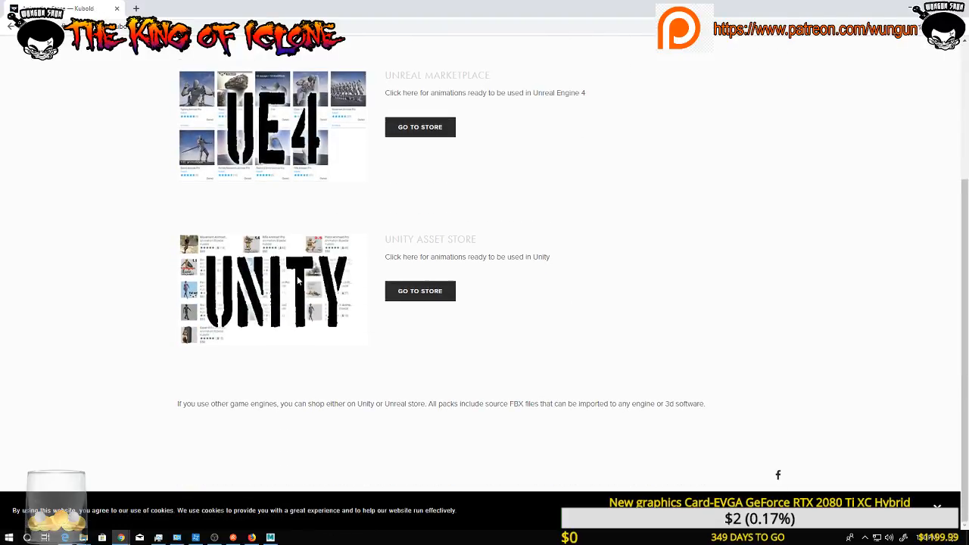
click(435, 297)
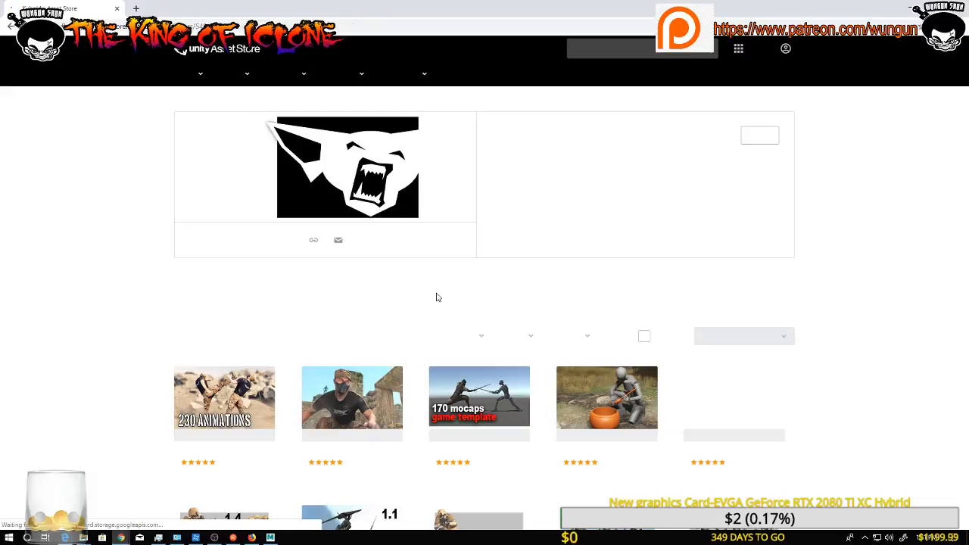
scroll(383, 323, down, 4)
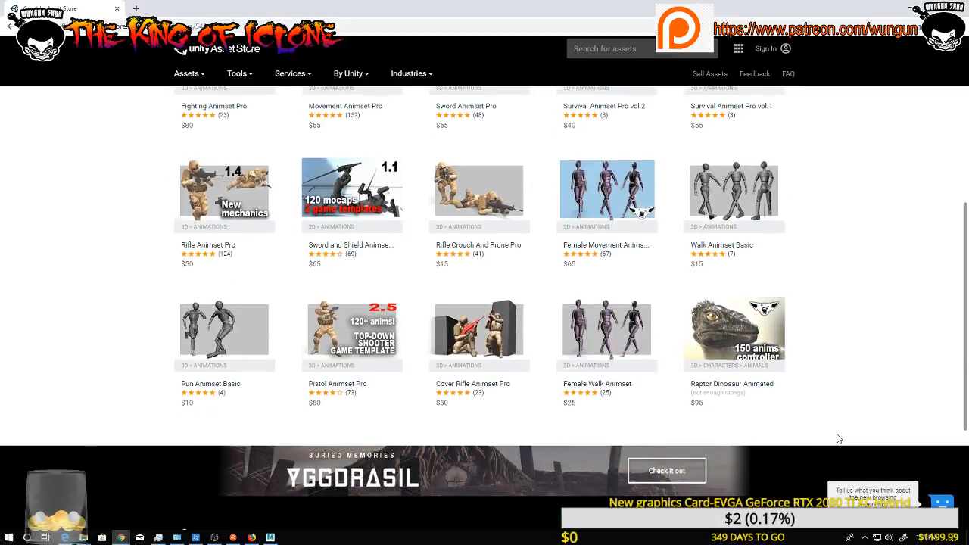
scroll(832, 436, up, 5)
scroll(837, 437, down, 1)
scroll(839, 438, down, 1)
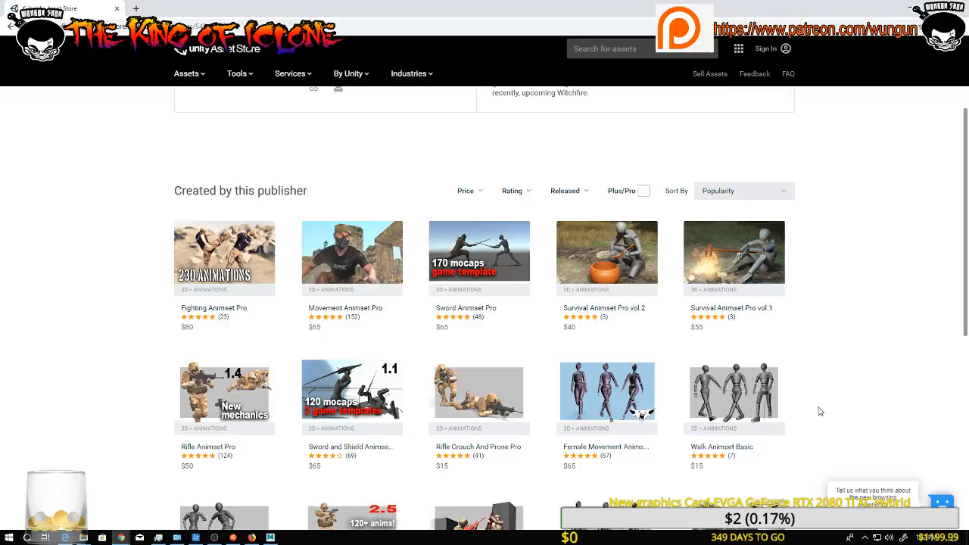
scroll(817, 411, down, 2)
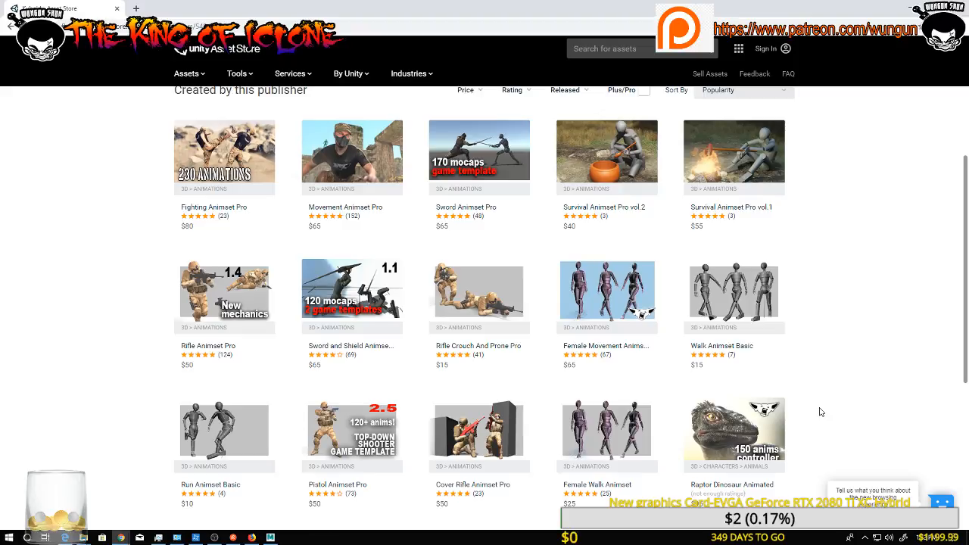
scroll(819, 412, down, 1)
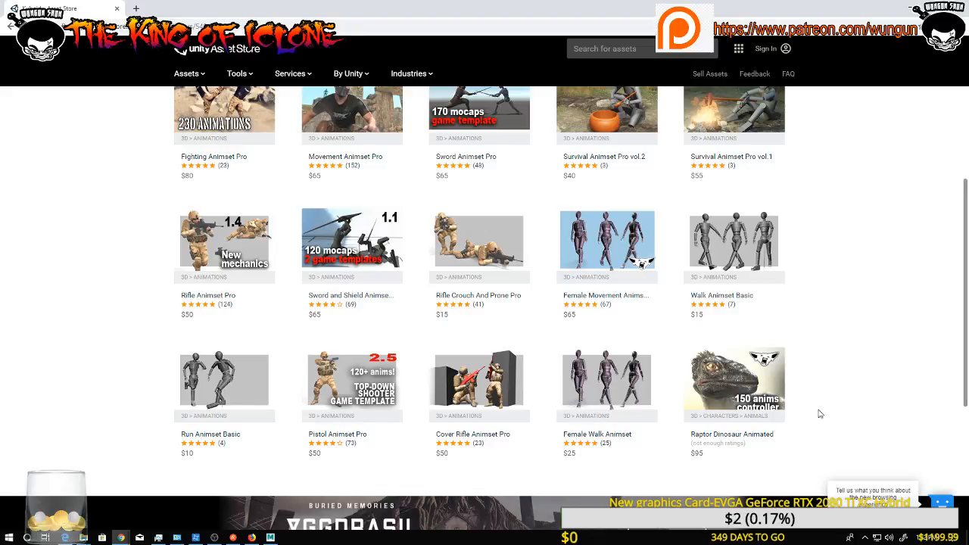
View the Female Walk Animset page, return to the publisher's list and open the Female Movement Animset Pro page.
click(615, 376)
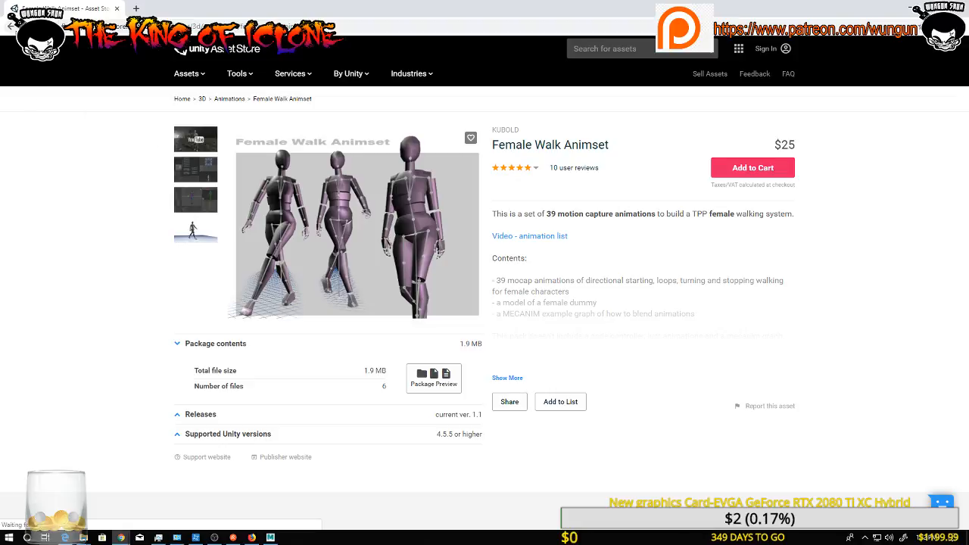
scroll(501, 366, down, 3)
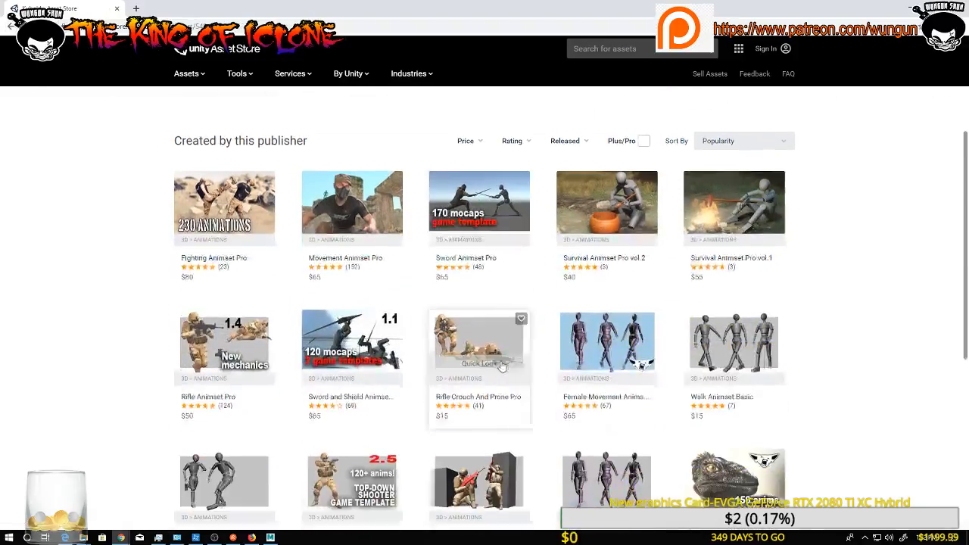
click(614, 293)
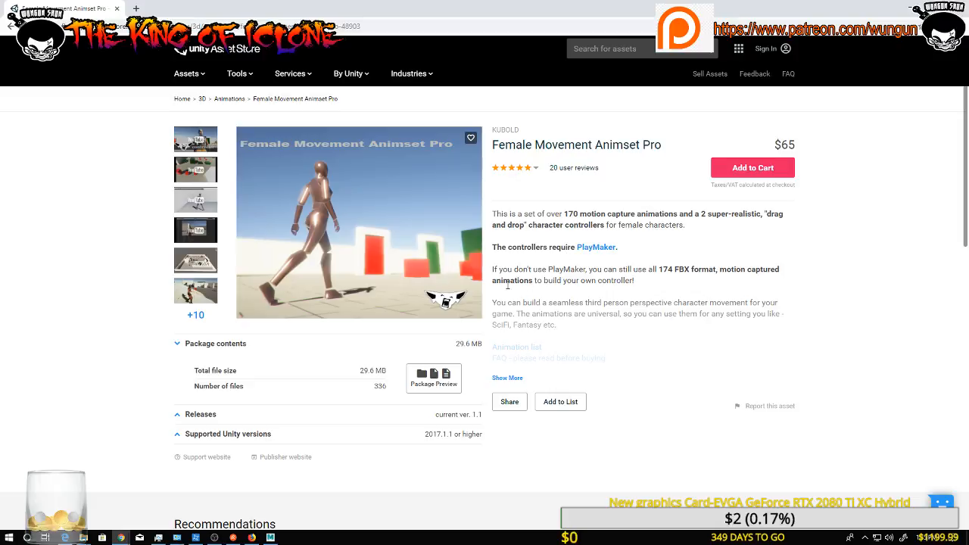
Examine the Female Movement Animset Pro description and price, and return to Kubold's publisher page.
scroll(704, 208, down, 1)
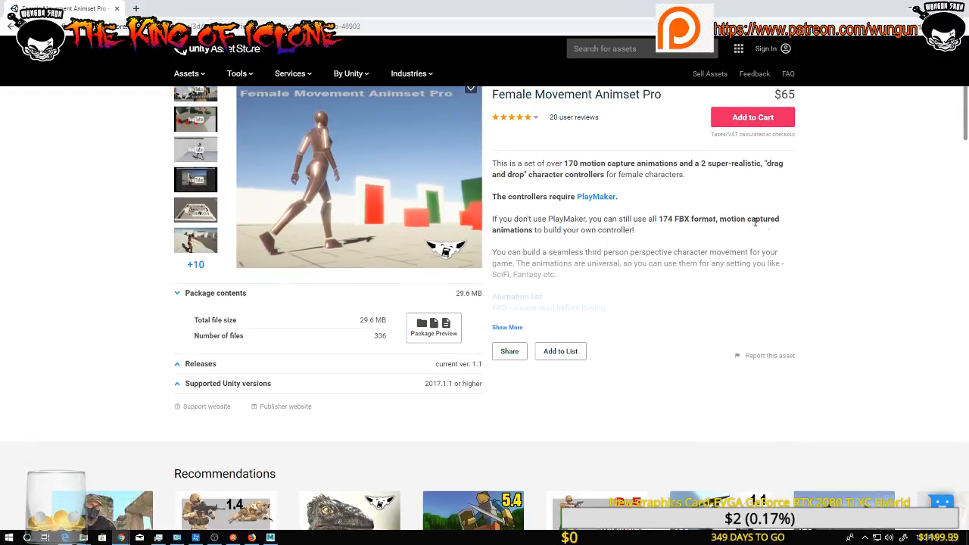
scroll(757, 227, up, 1)
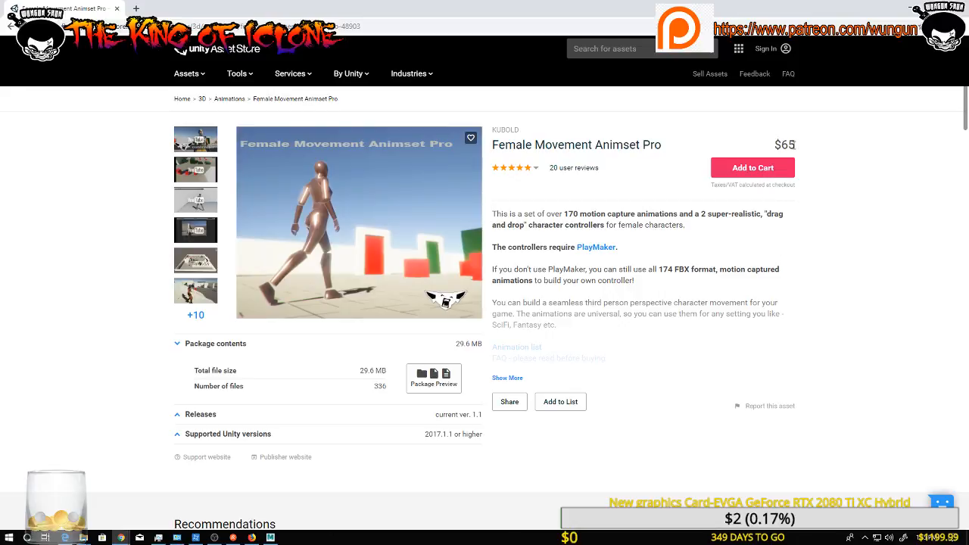
drag(795, 144, 769, 144)
click(11, 27)
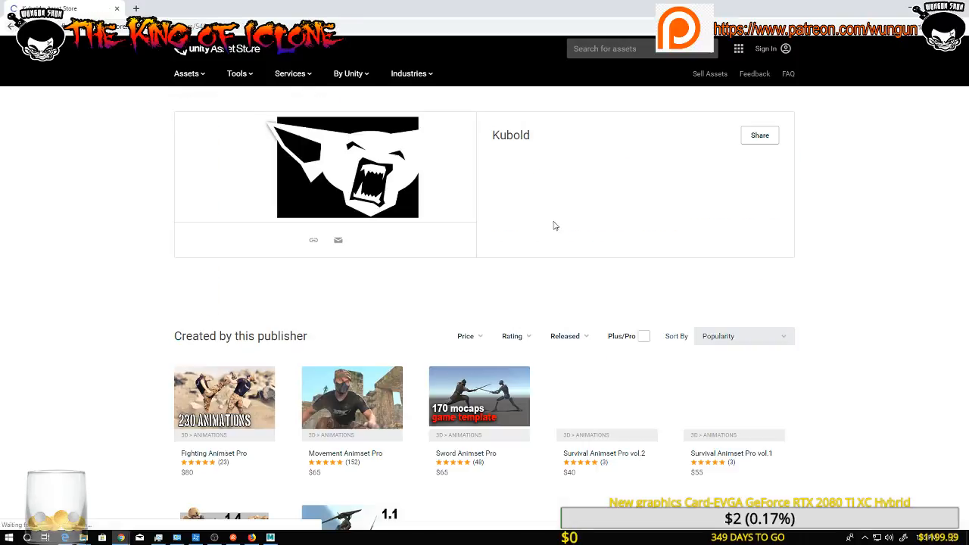
View the Female Walk Animset page from the publisher's pack list and go back to the list.
scroll(598, 299, down, 3)
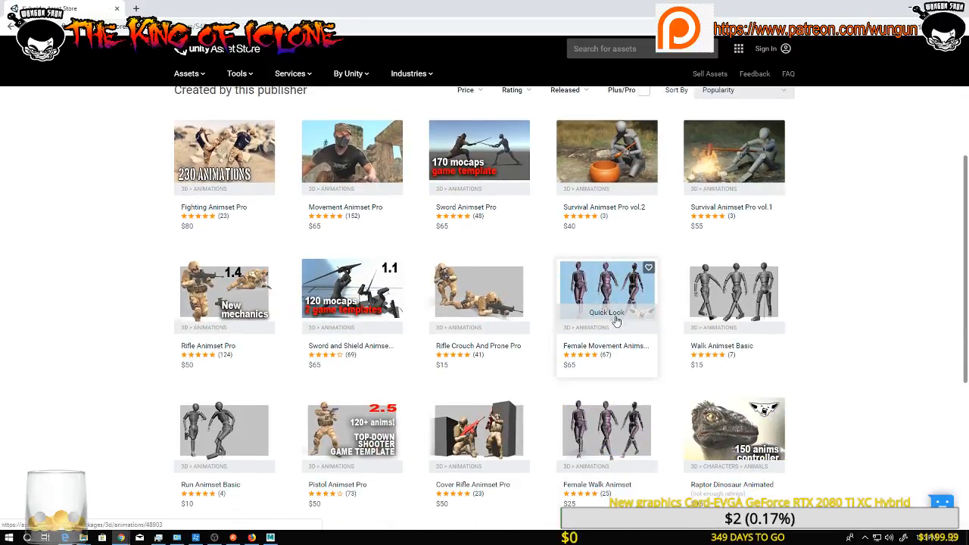
scroll(613, 314, down, 2)
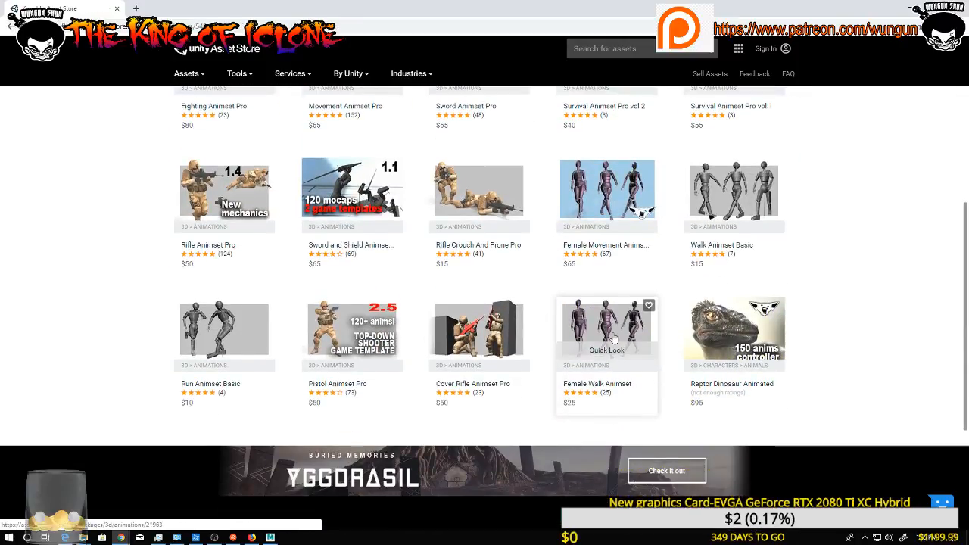
click(613, 338)
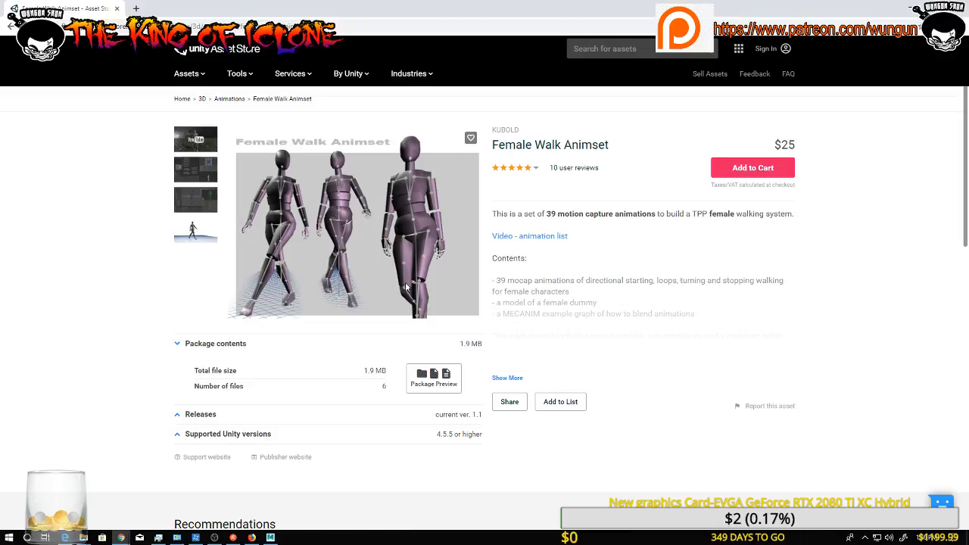
click(11, 26)
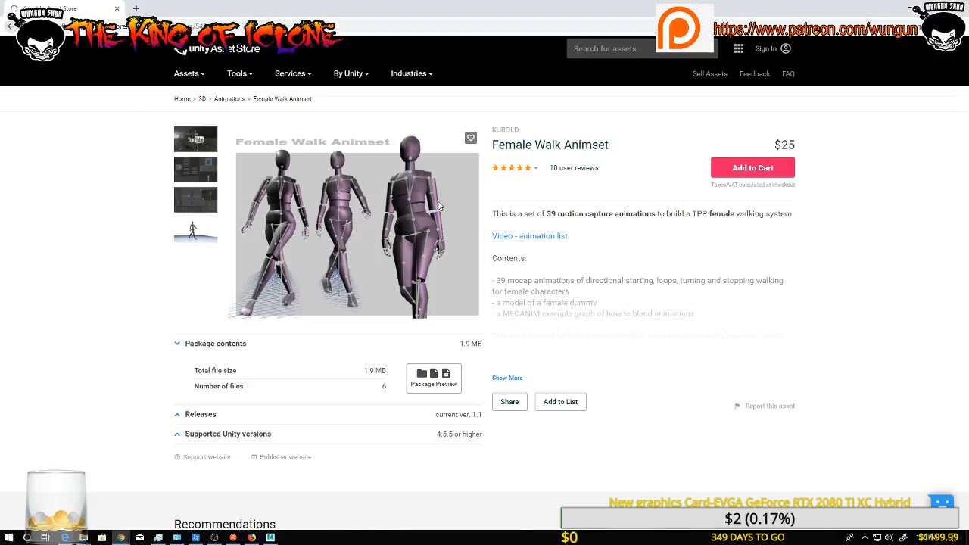
Look through Kubold's full list of animation packs, from the fighting and sword sets to the walk and run sets.
scroll(603, 313, down, 2)
scroll(603, 318, down, 5)
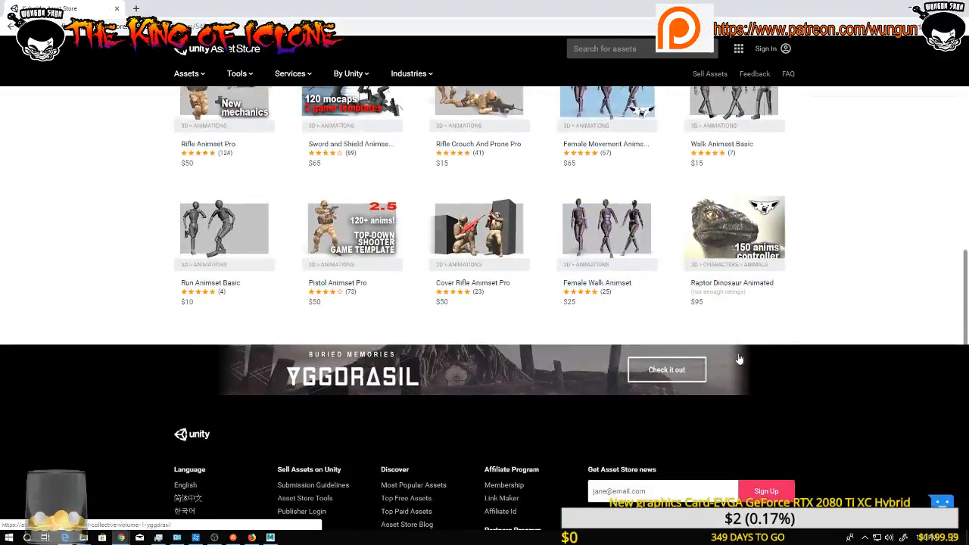
scroll(785, 341, up, 1)
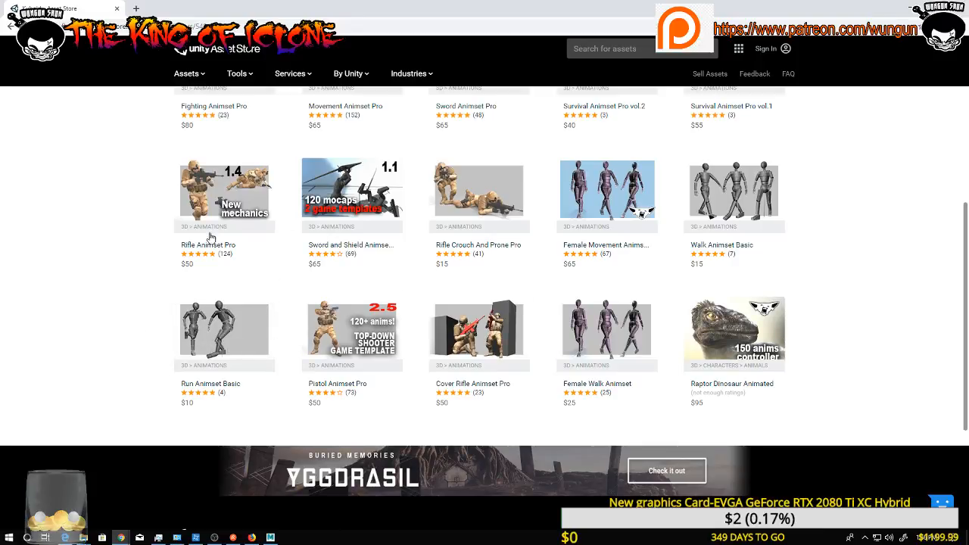
scroll(733, 333, up, 1)
scroll(515, 275, up, 1)
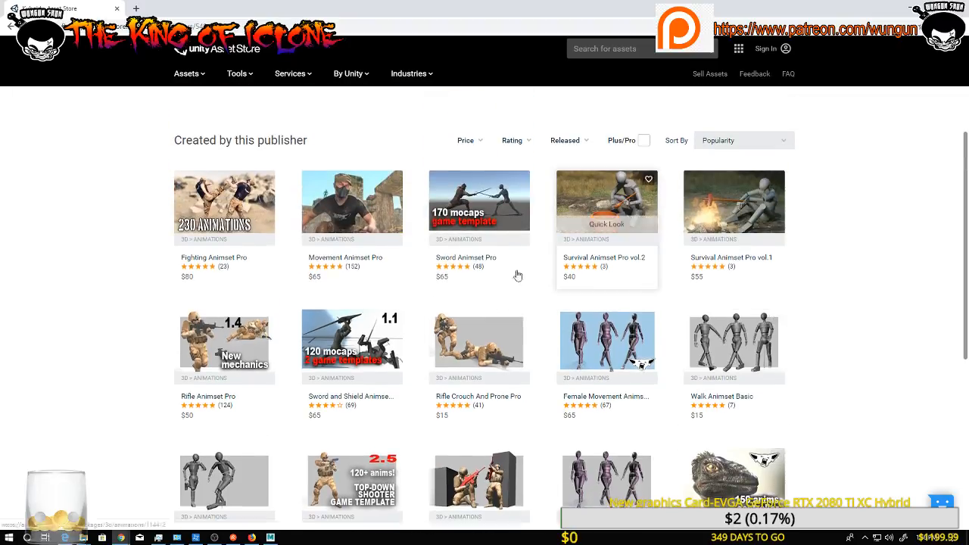
scroll(515, 275, down, 1)
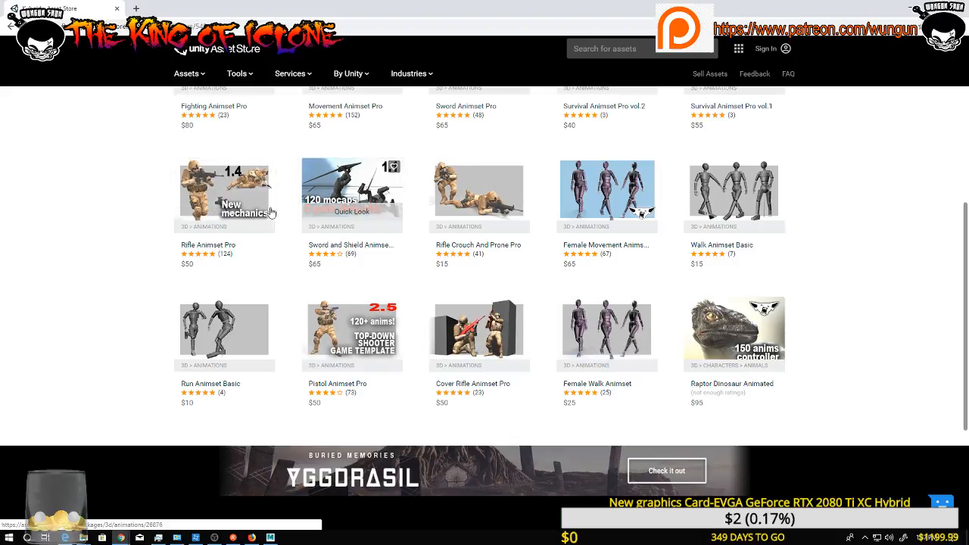
scroll(93, 216, up, 4)
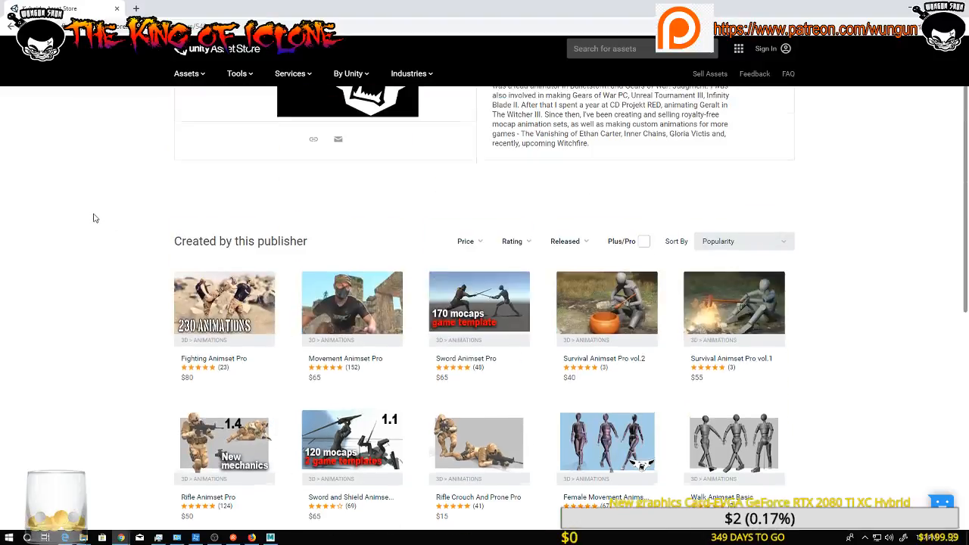
scroll(94, 217, down, 2)
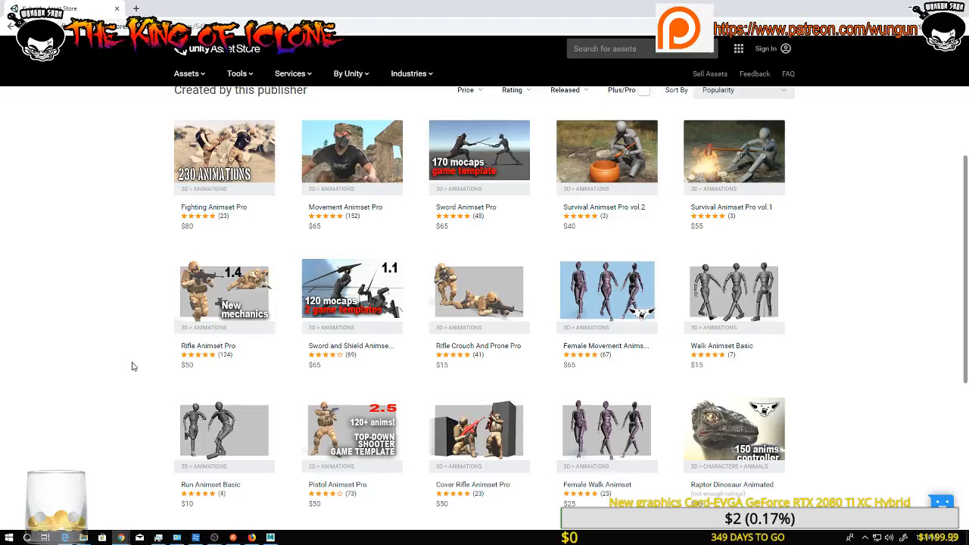
scroll(130, 366, down, 2)
scroll(288, 348, up, 1)
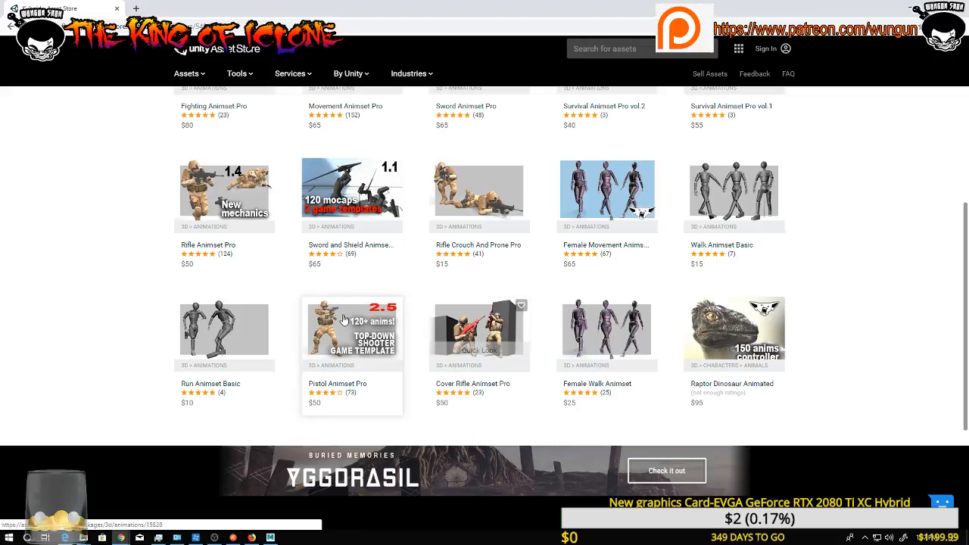
scroll(126, 246, up, 1)
scroll(126, 246, up, 1)
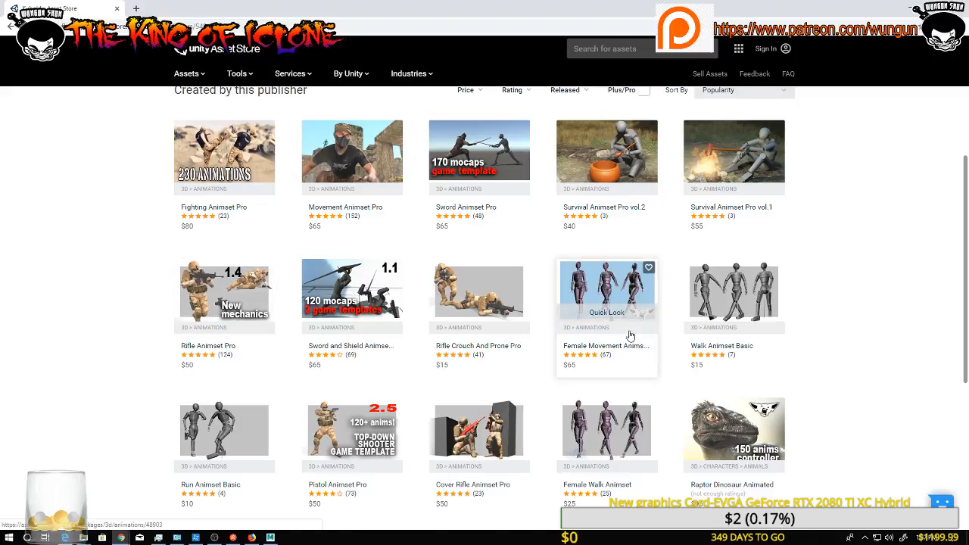
scroll(591, 318, down, 2)
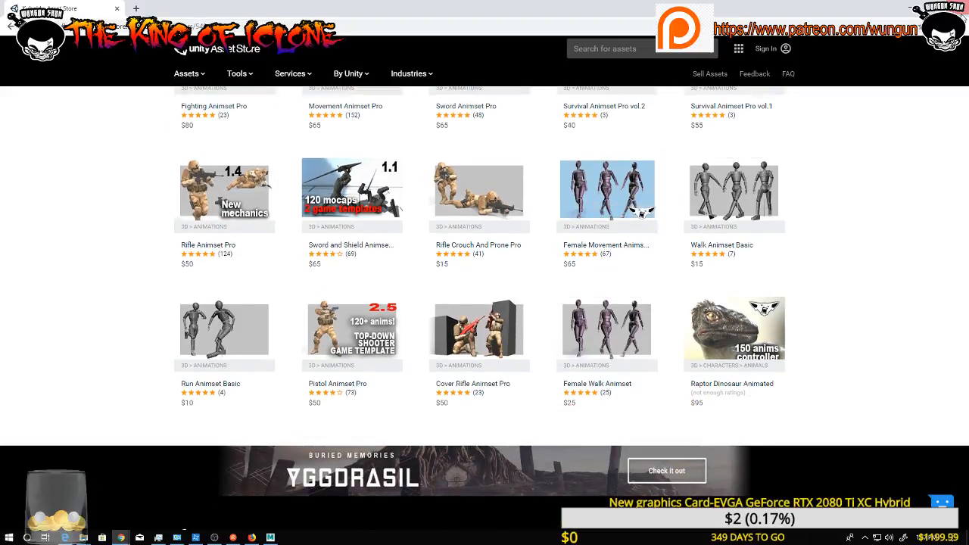
scroll(791, 315, up, 5)
scroll(783, 335, up, 2)
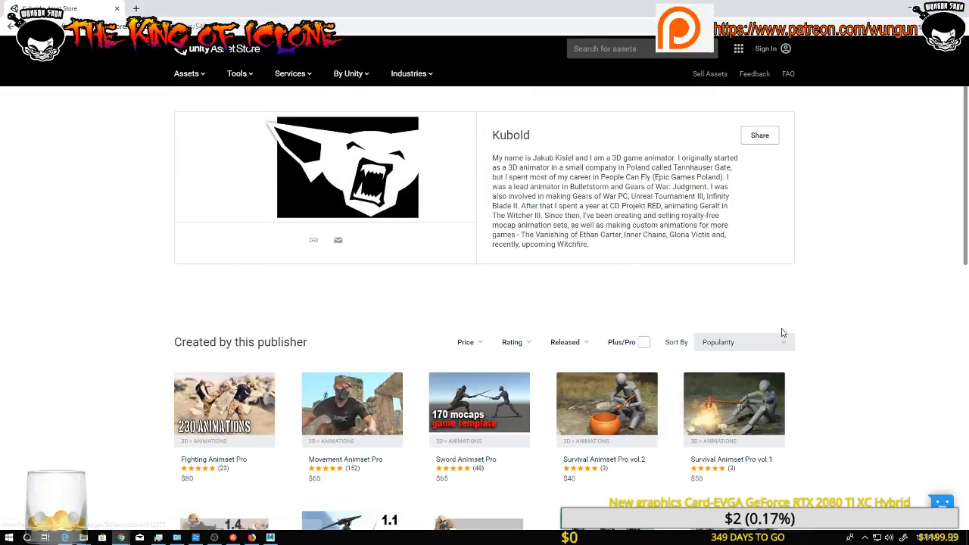
scroll(804, 341, down, 6)
scroll(804, 342, up, 6)
scroll(807, 344, down, 4)
scroll(807, 344, up, 4)
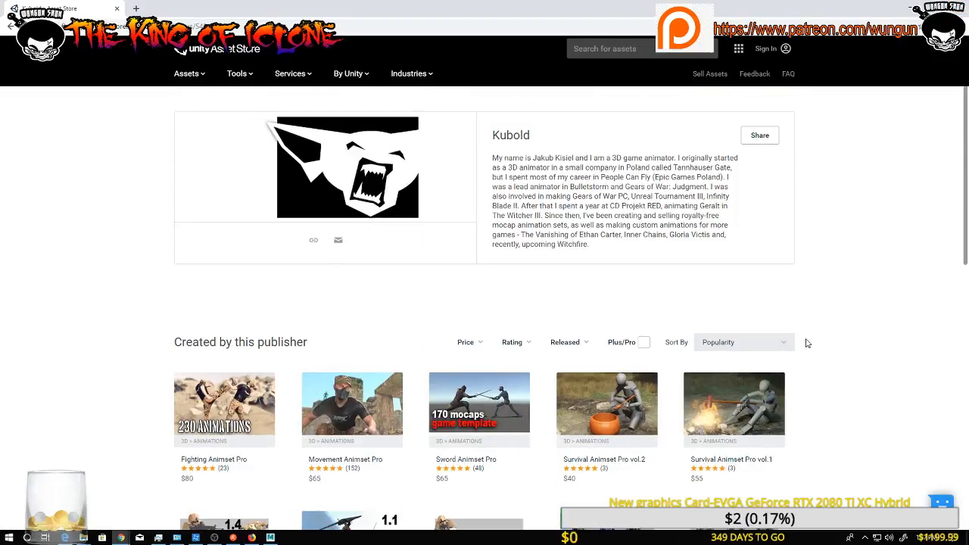
scroll(805, 342, down, 8)
scroll(840, 337, up, 5)
scroll(840, 337, up, 1)
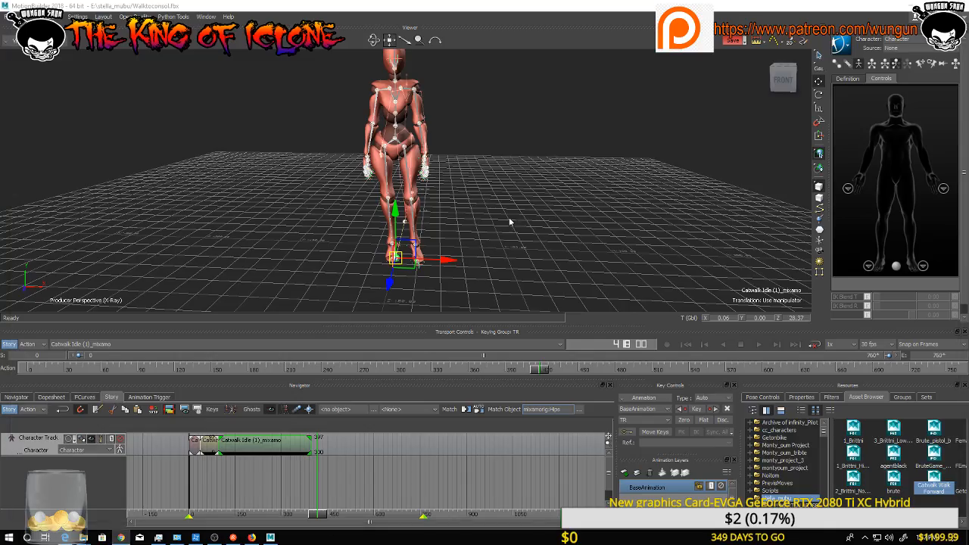
Switch to MotionBuilder, view the idle character from the front and move the Story time cursor to frame 380.
drag(374, 41, 388, 32)
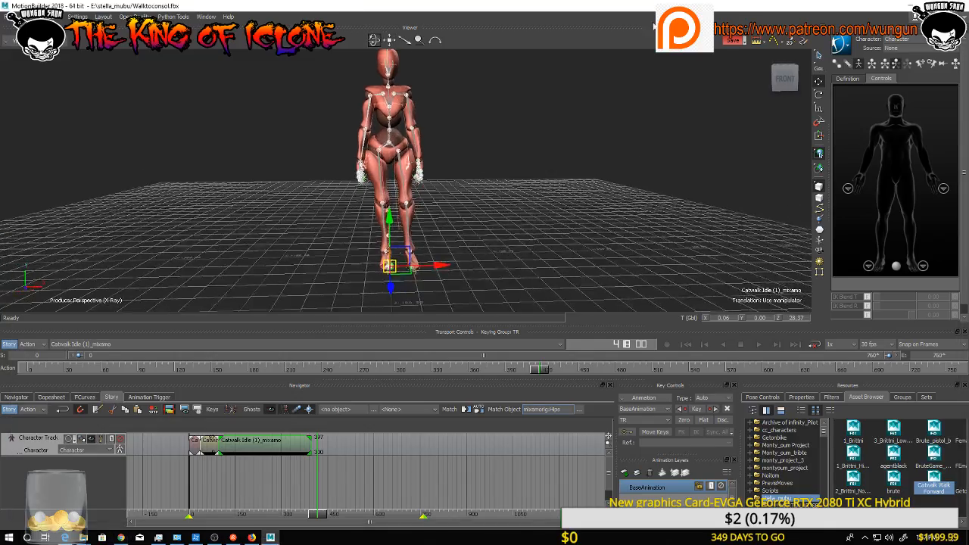
click(728, 40)
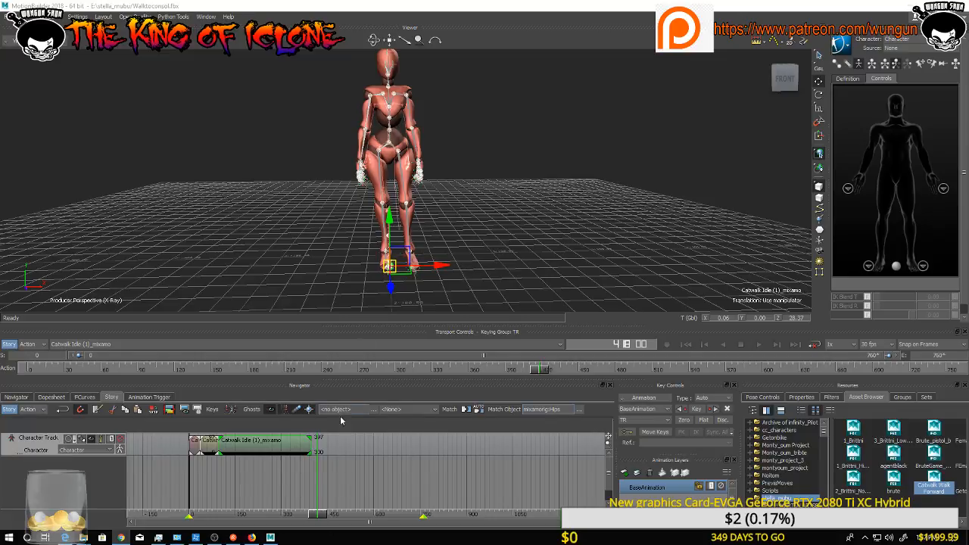
mouse_move(310, 519)
mouse_down()
mouse_move(191, 515)
mouse_move(307, 515)
mouse_up()
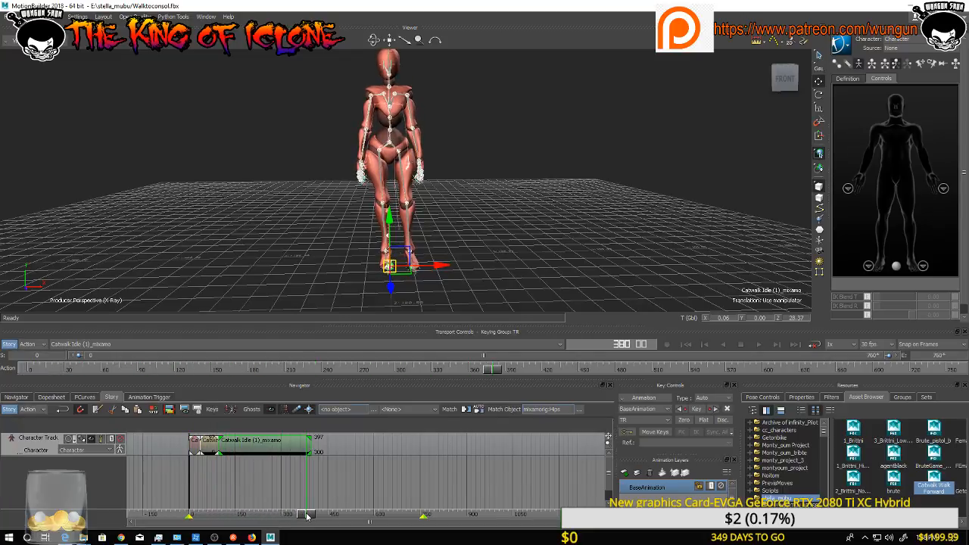
Mute the catwalk character track in the Story and insert a second character track beneath it.
click(120, 440)
right_click(105, 470)
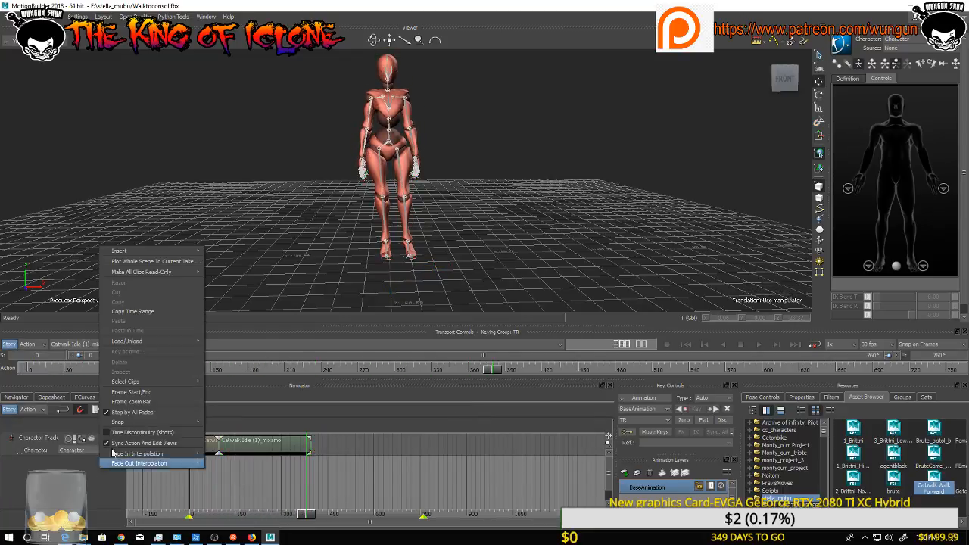
mouse_move(147, 272)
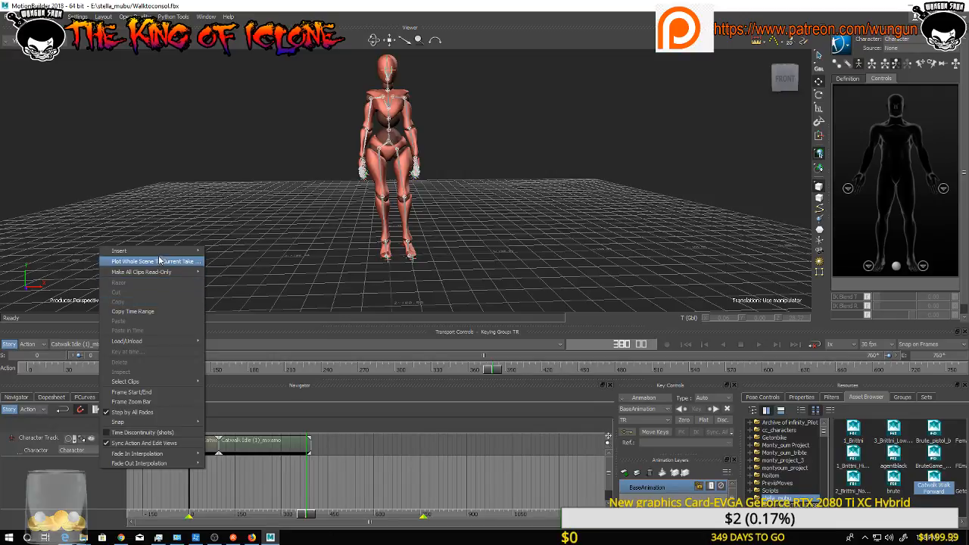
mouse_move(162, 252)
click(225, 272)
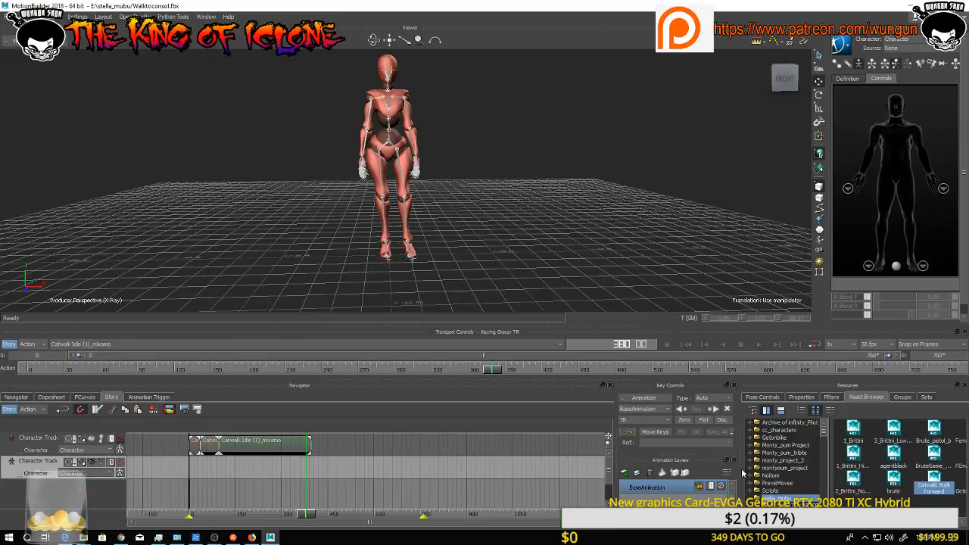
Widen the resources area, collapse the stella_mubu folder and show the contents of the Stella_reboot_MoBu folder.
drag(743, 473, 522, 473)
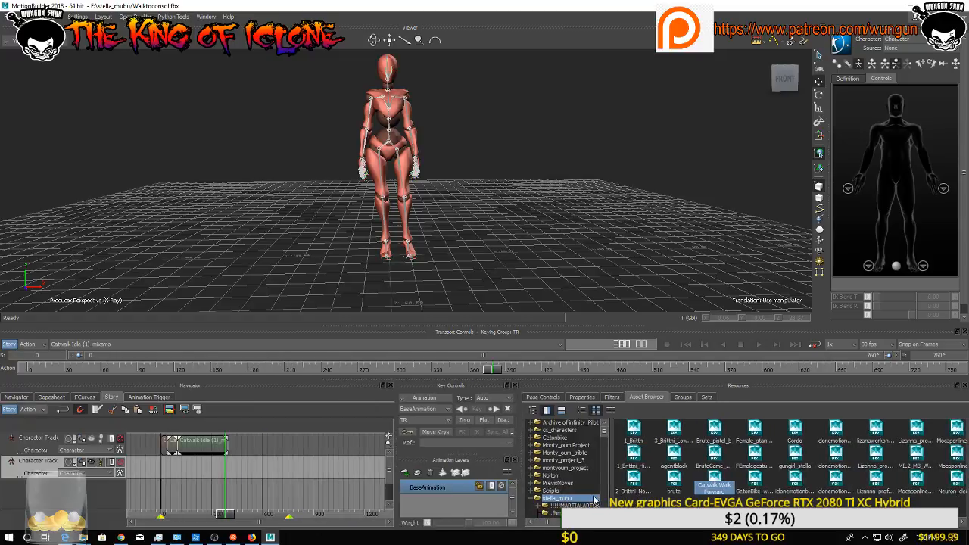
click(538, 498)
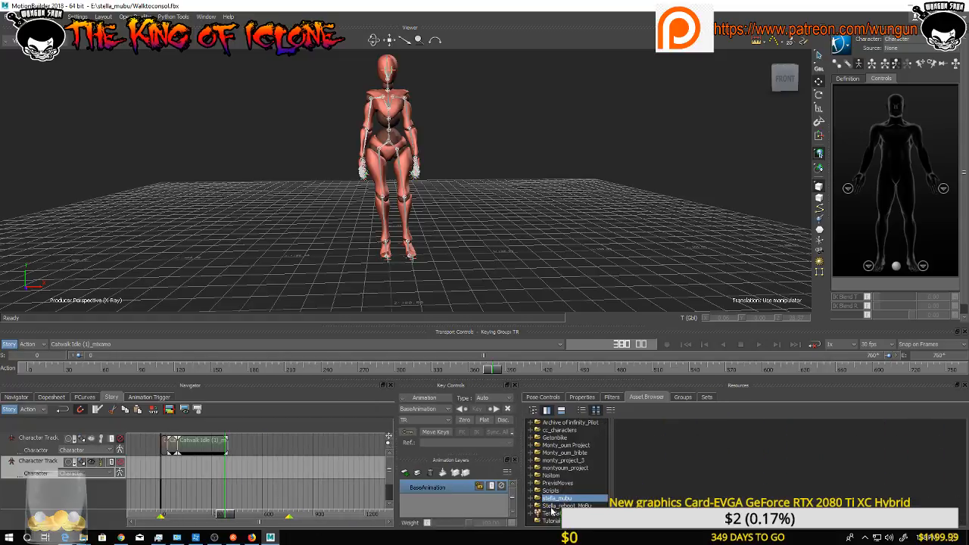
click(551, 506)
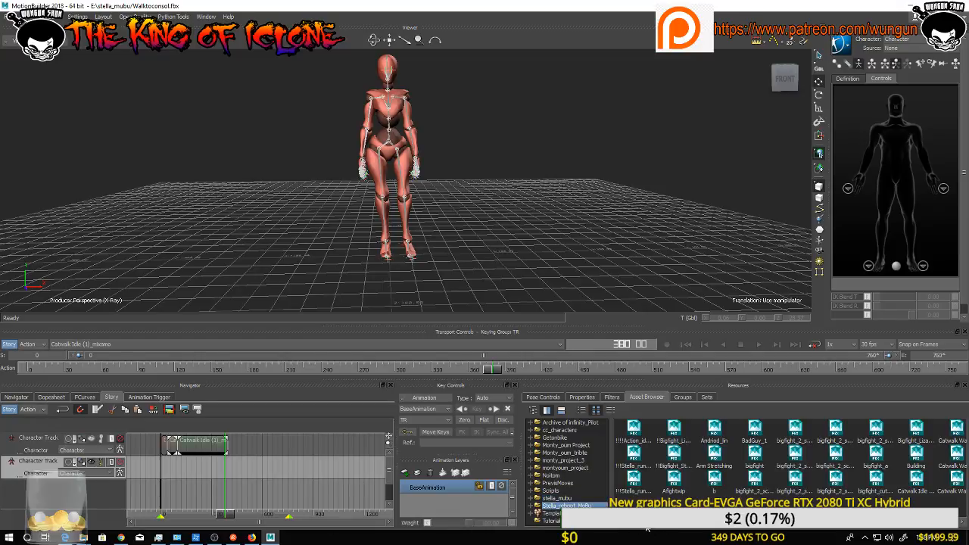
Find the FemaleDummy_to_iclone asset in the folder and place it as a clip on the second character track.
scroll(648, 495, right, 5)
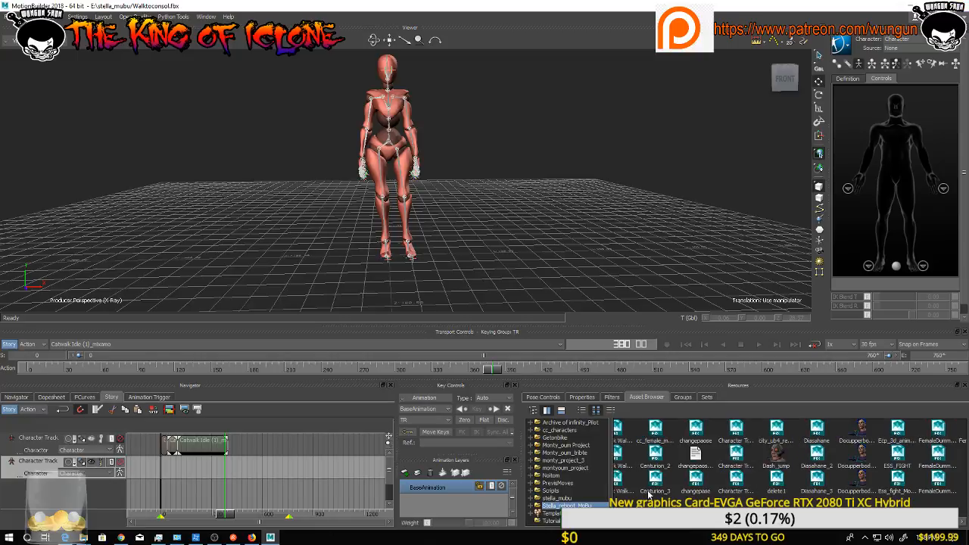
scroll(787, 455, right, 8)
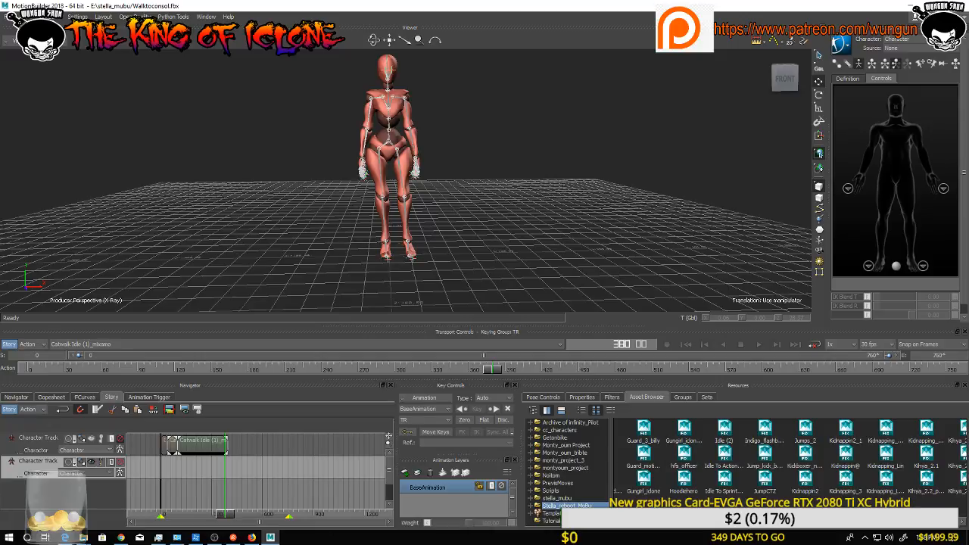
scroll(787, 455, right, 4)
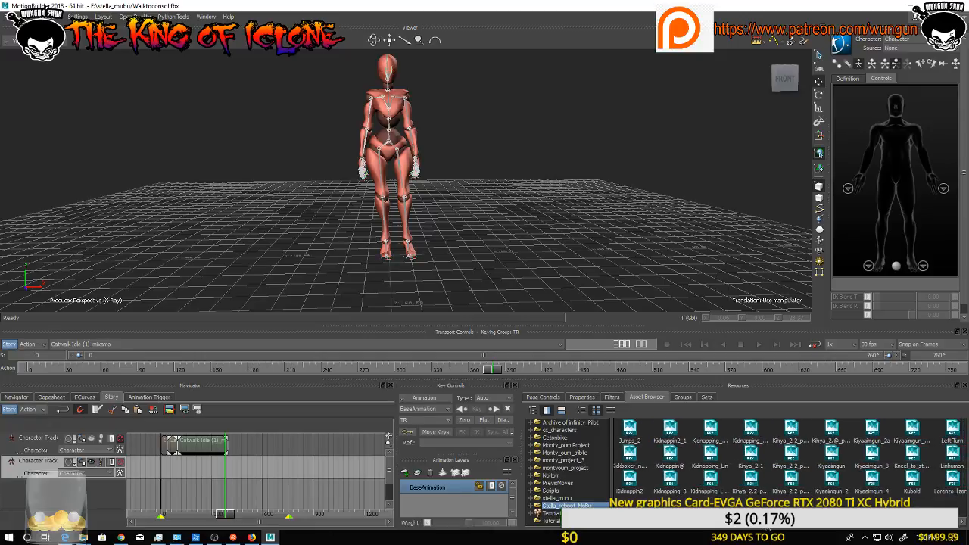
scroll(787, 454, left, 8)
mouse_move(731, 529)
mouse_down()
mouse_move(708, 530)
mouse_move(717, 530)
mouse_up()
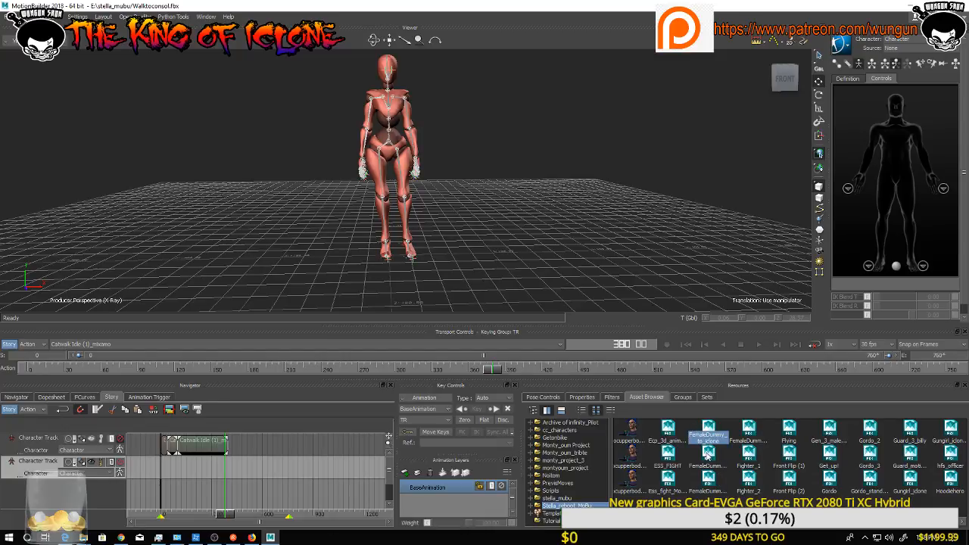
drag(712, 437, 181, 465)
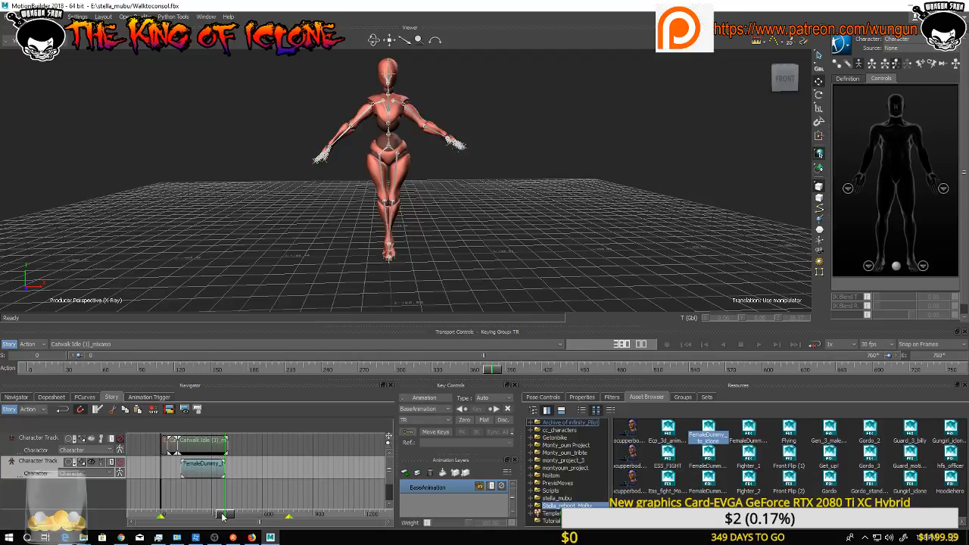
Change the take of the FemaleDummy_to_iclone clip on the second character track to FemaleWalkAnimset_RotateLeft180.
drag(223, 515, 196, 518)
right_click(194, 473)
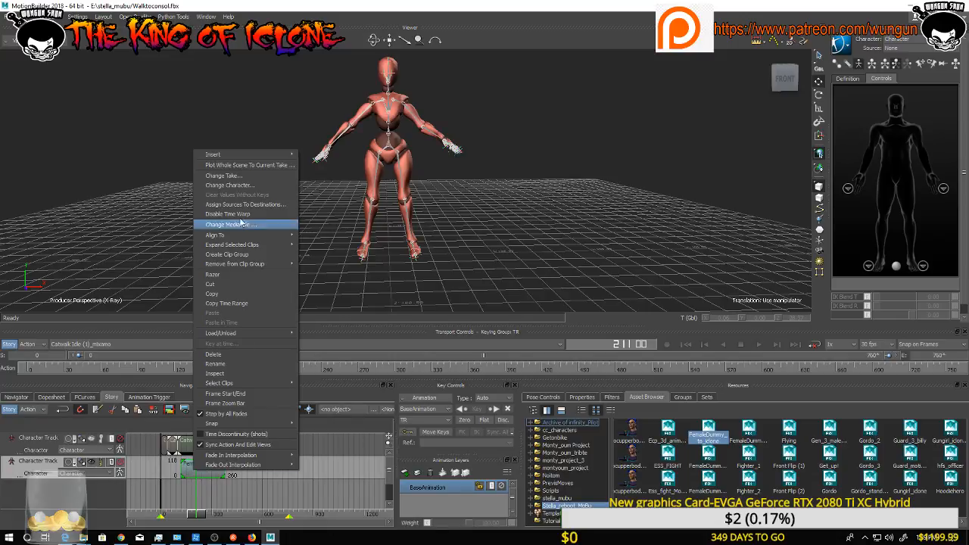
click(244, 182)
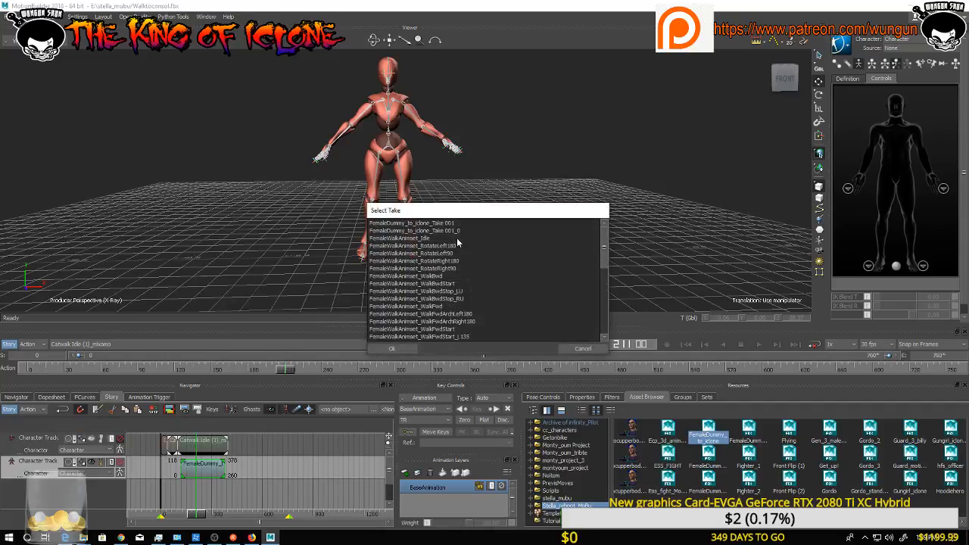
scroll(456, 250, down, 5)
scroll(458, 280, down, 3)
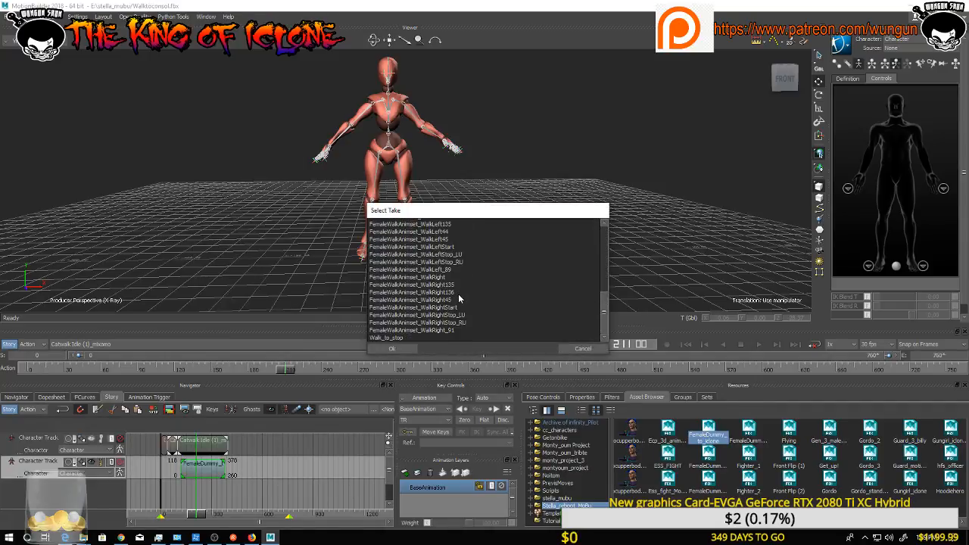
scroll(458, 295, up, 6)
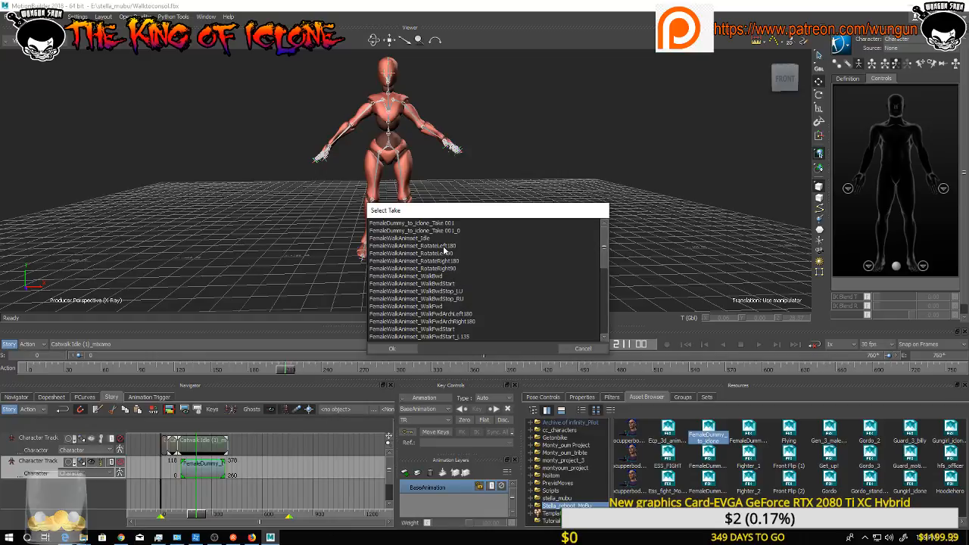
click(444, 247)
click(405, 350)
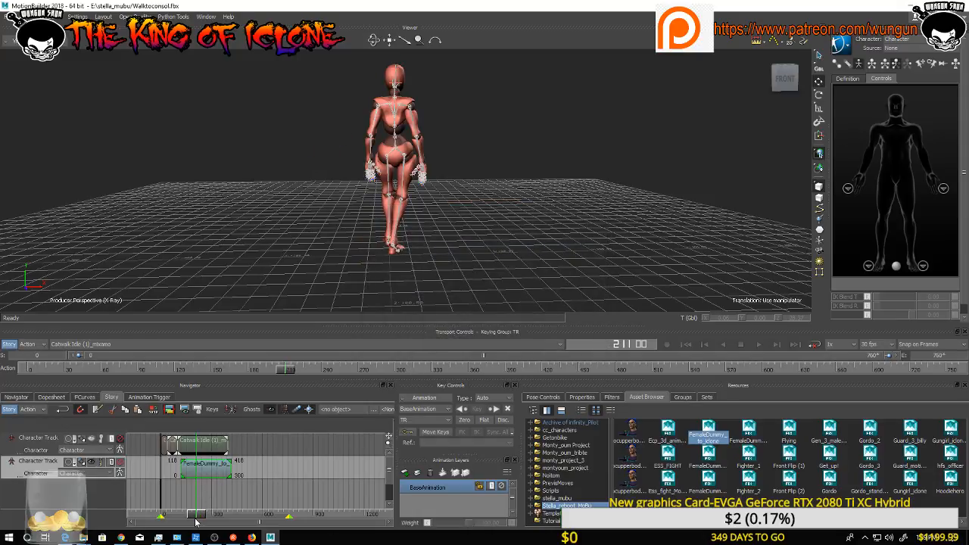
Move the FemaleDummy_to_iclone clip to start at frame 1 and scrub through its turning animation up to frame 300.
drag(196, 515, 174, 515)
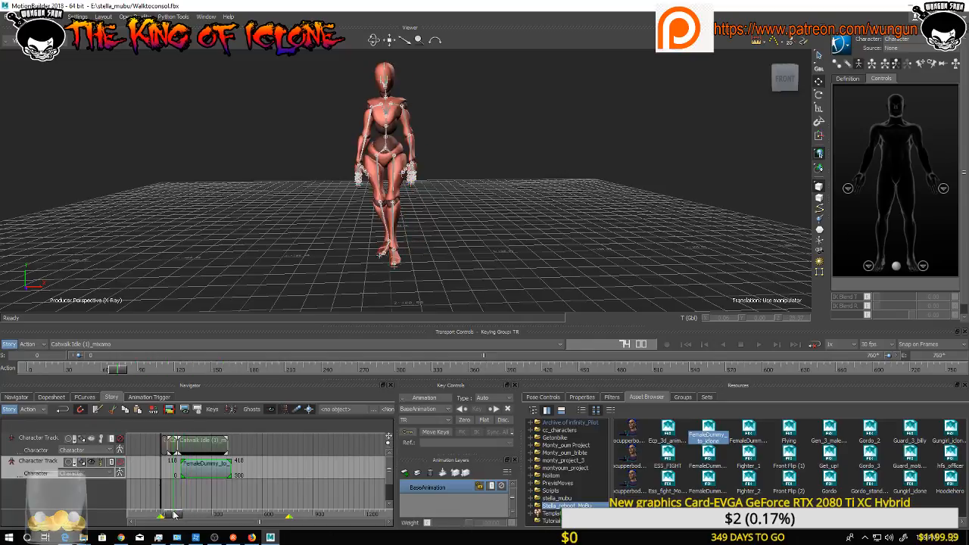
drag(201, 474, 183, 474)
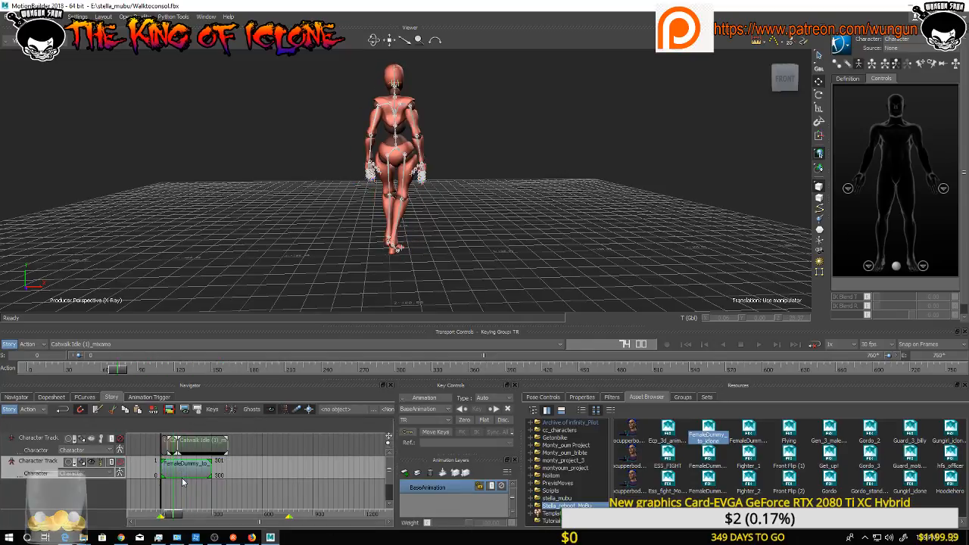
mouse_move(173, 516)
mouse_down()
mouse_move(162, 516)
mouse_move(193, 519)
mouse_up()
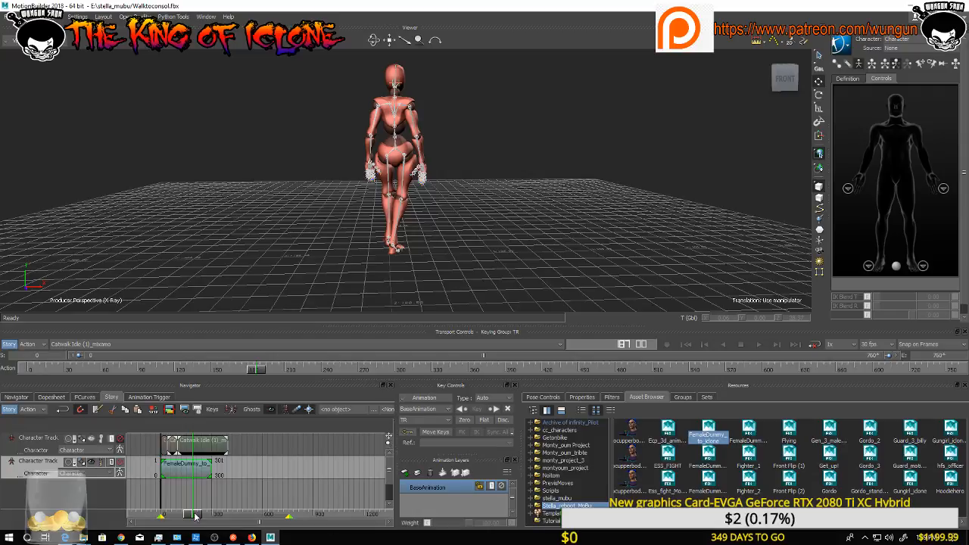
drag(195, 515, 162, 515)
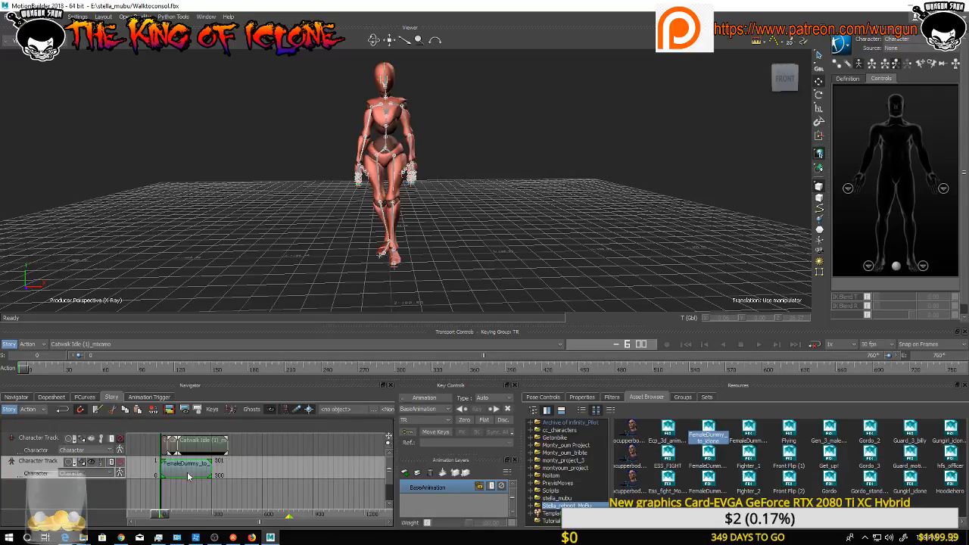
drag(160, 516, 213, 515)
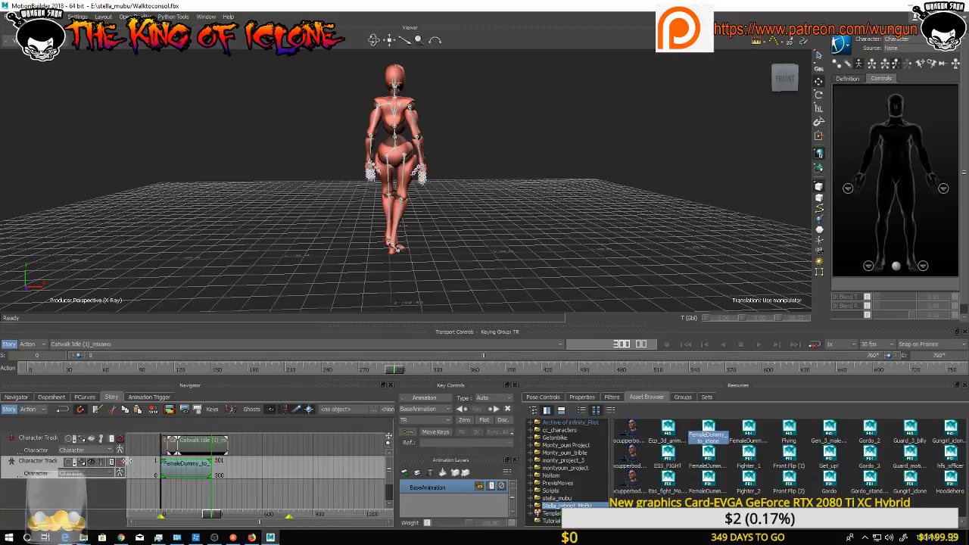
Mute the second character track, unmute the catwalk track and move the time cursor to frame 396.
click(123, 466)
click(126, 439)
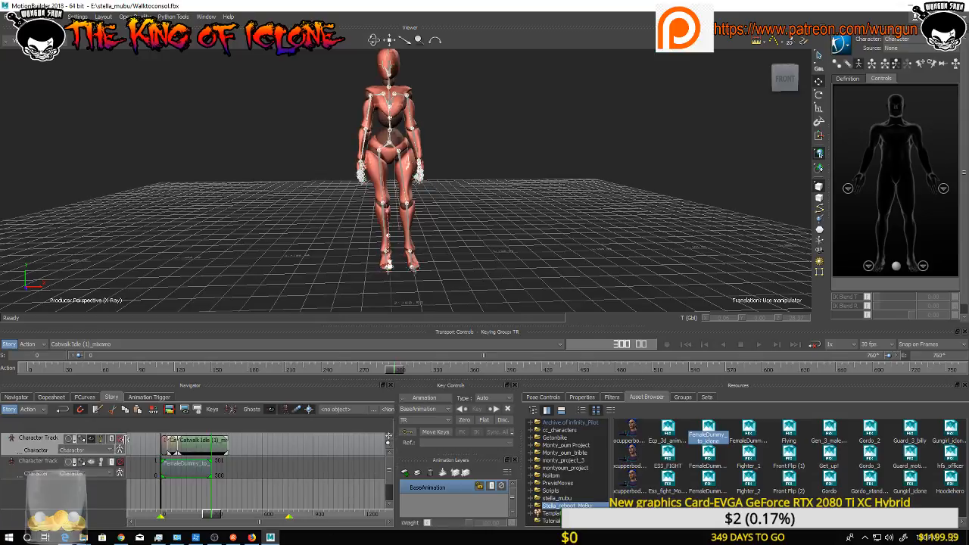
drag(215, 515, 229, 514)
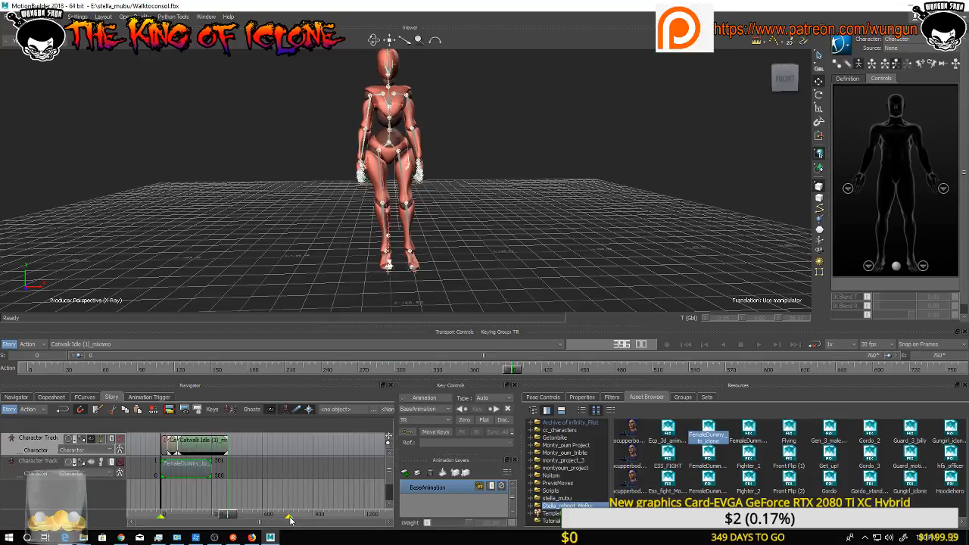
Shorten the playback range to the end of the catwalk clips by setting its end time to 396.
mouse_move(290, 519)
mouse_down()
mouse_move(220, 516)
mouse_move(228, 520)
mouse_up()
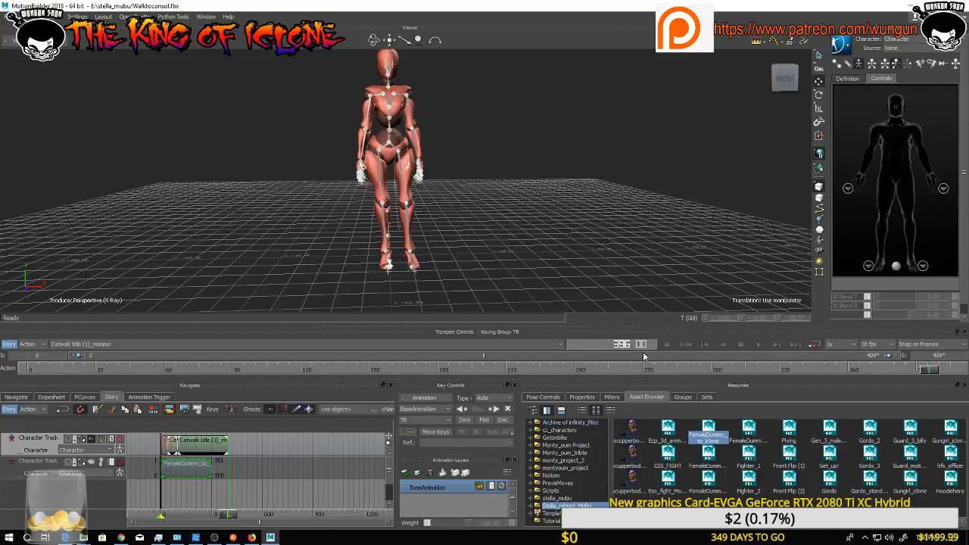
double_click(937, 356)
key(BackSpace)
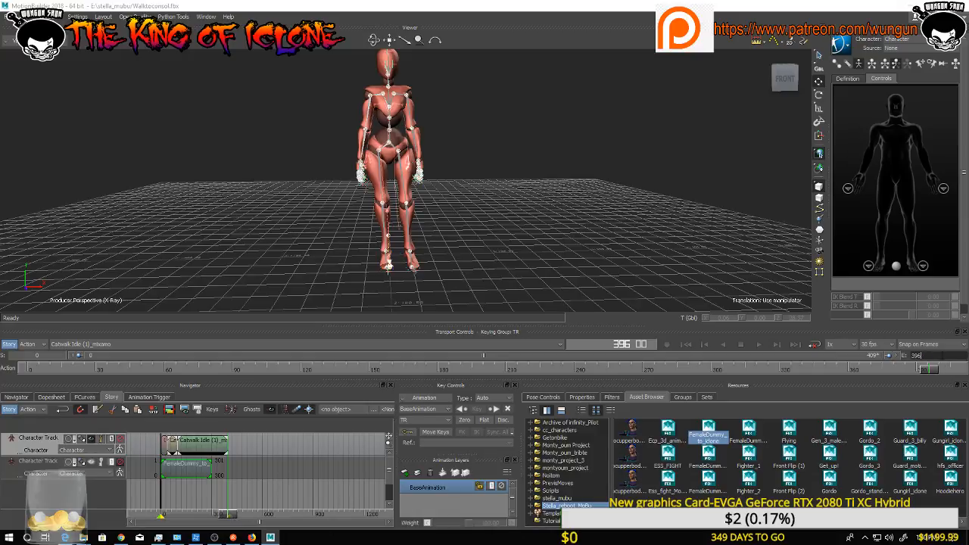
key(Return)
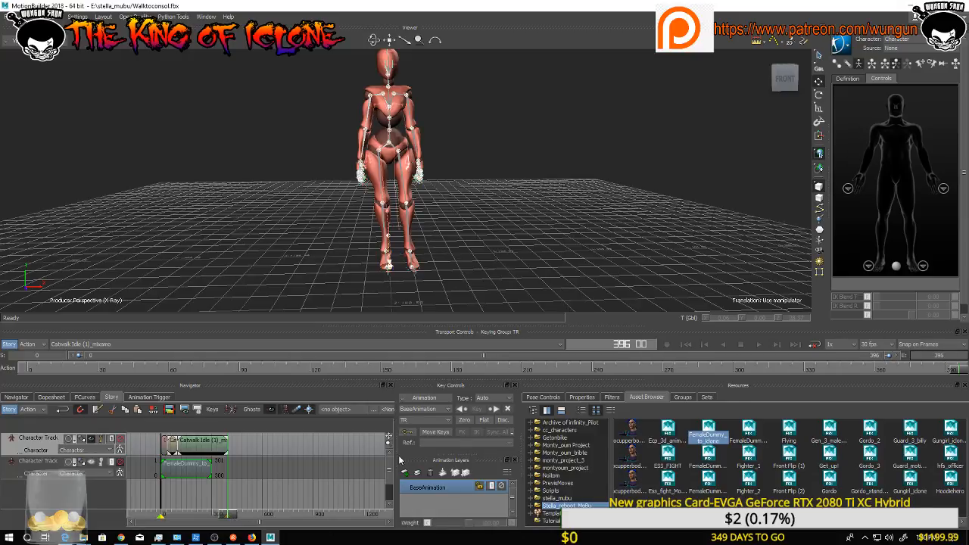
Return the time cursor to frame 0 and select the Catwalk Idle clip on the first character track.
key(space)
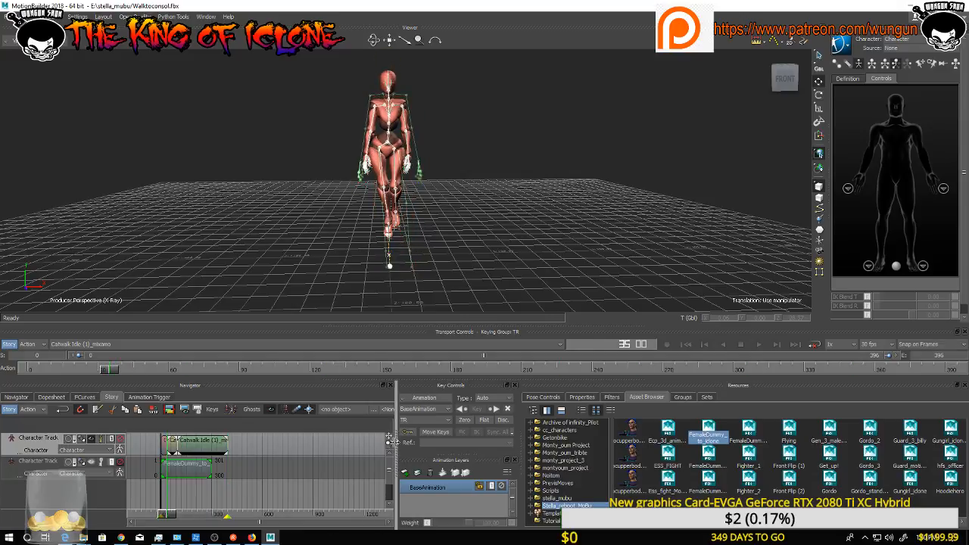
drag(389, 444, 389, 442)
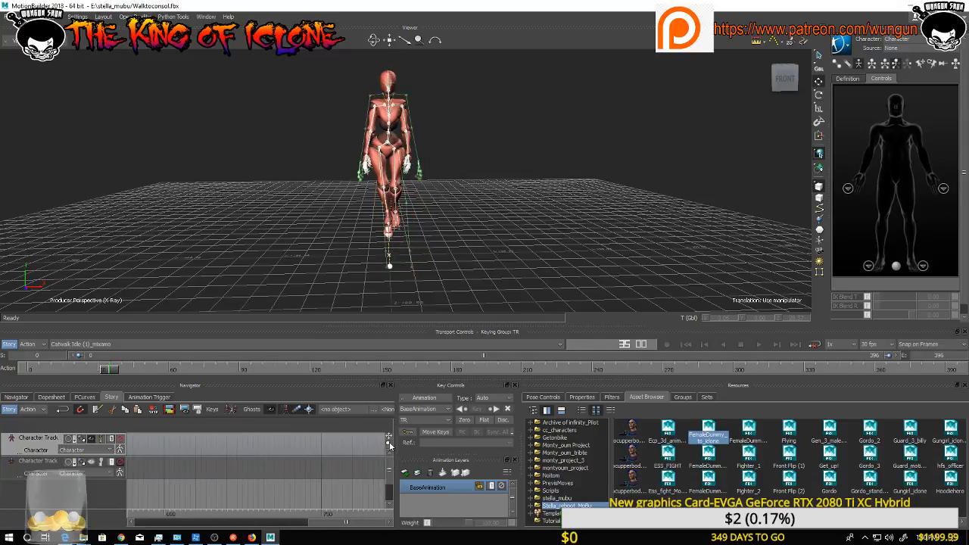
drag(335, 521, 179, 521)
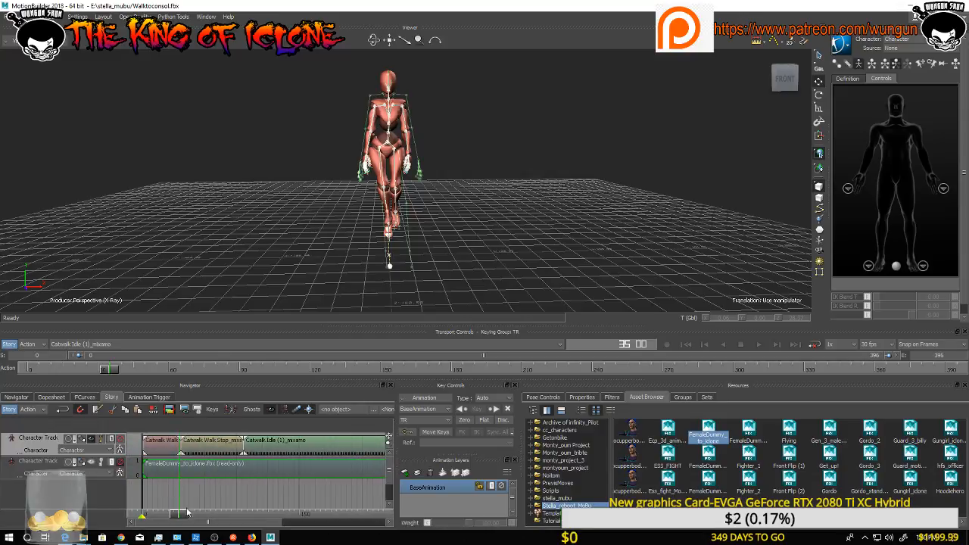
click(141, 515)
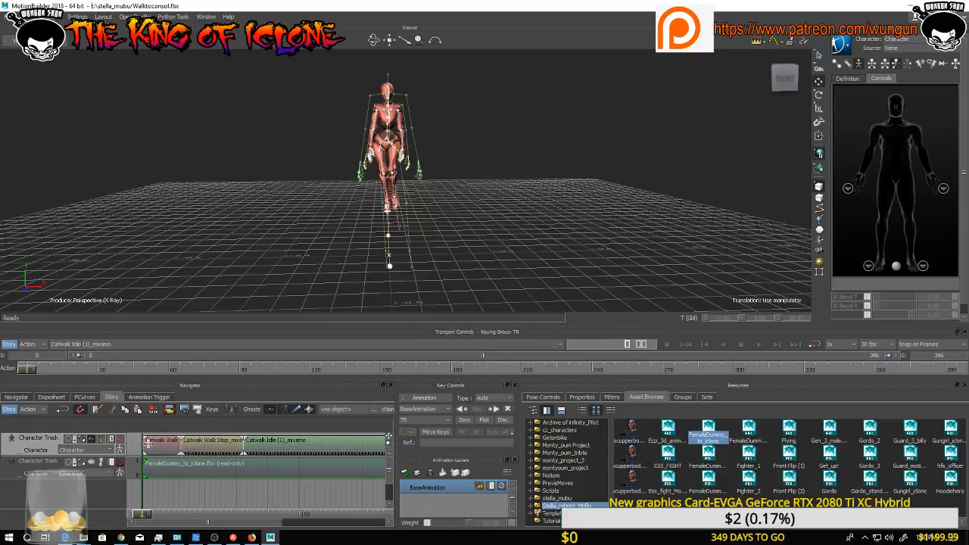
click(334, 444)
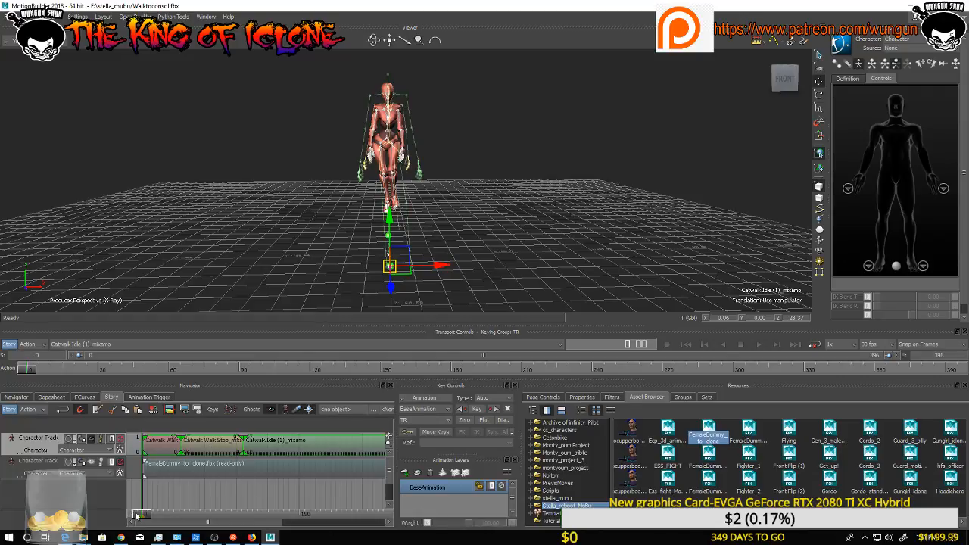
Create a new take named Take 002 without copying the data from the current take.
drag(45, 369, 16, 413)
click(135, 343)
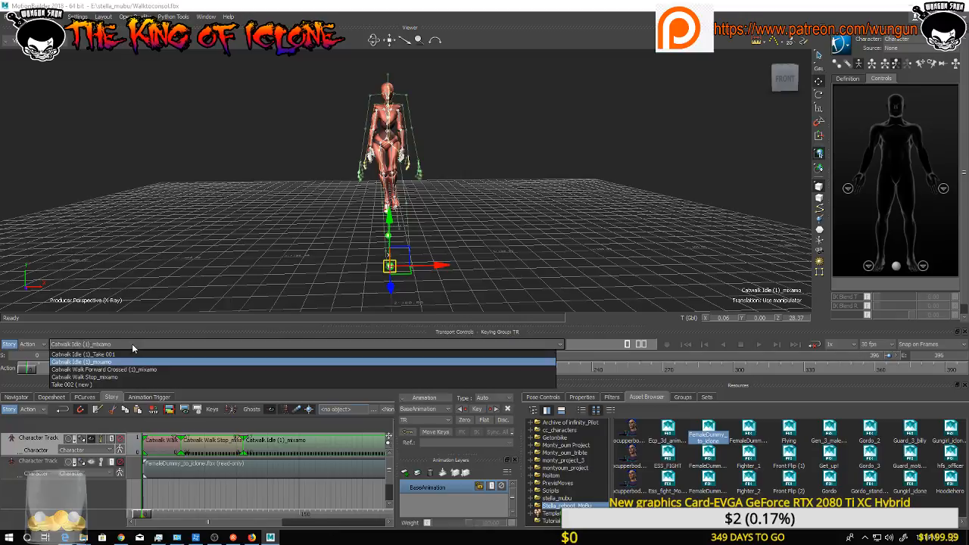
click(73, 385)
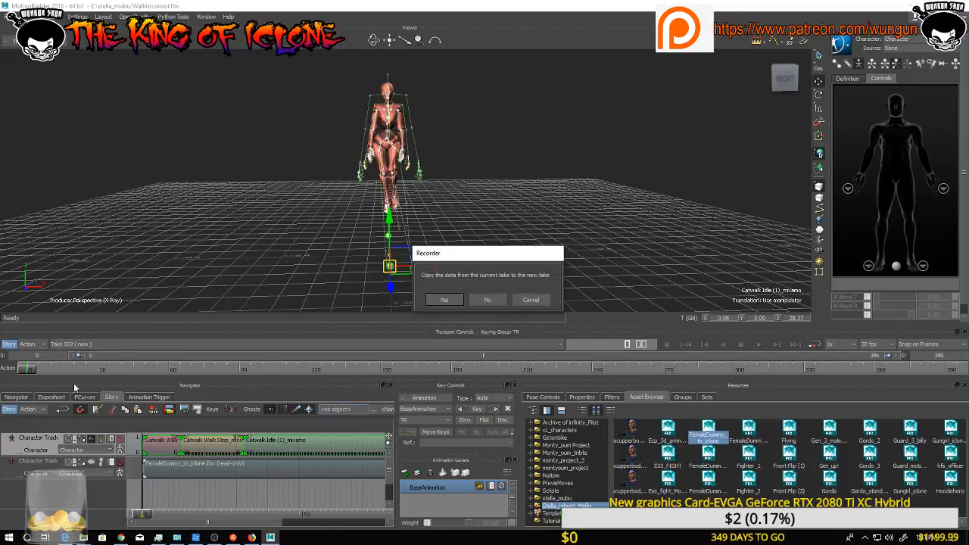
click(487, 299)
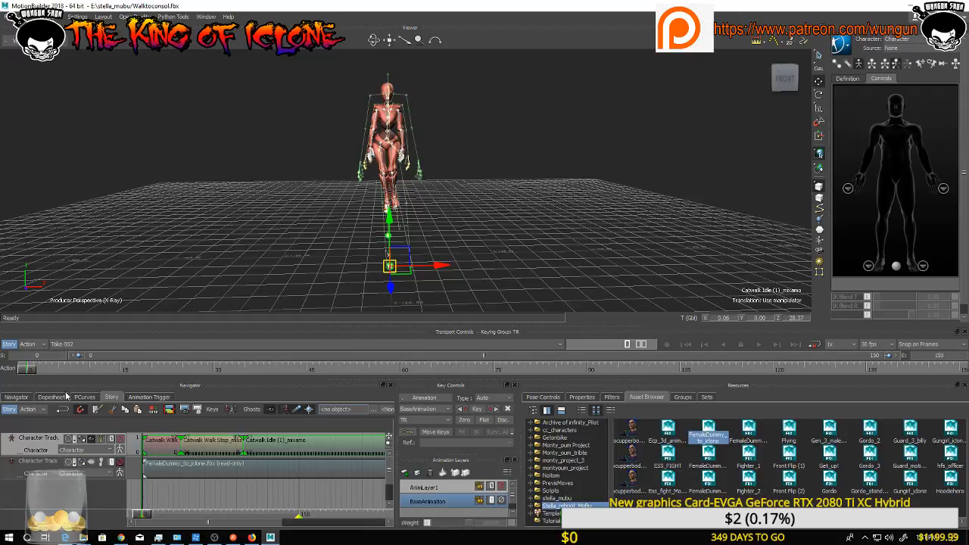
Widen the Story area and move the time cursor to frame 28 in the Catwalk Walk Forward clip.
drag(394, 473, 741, 479)
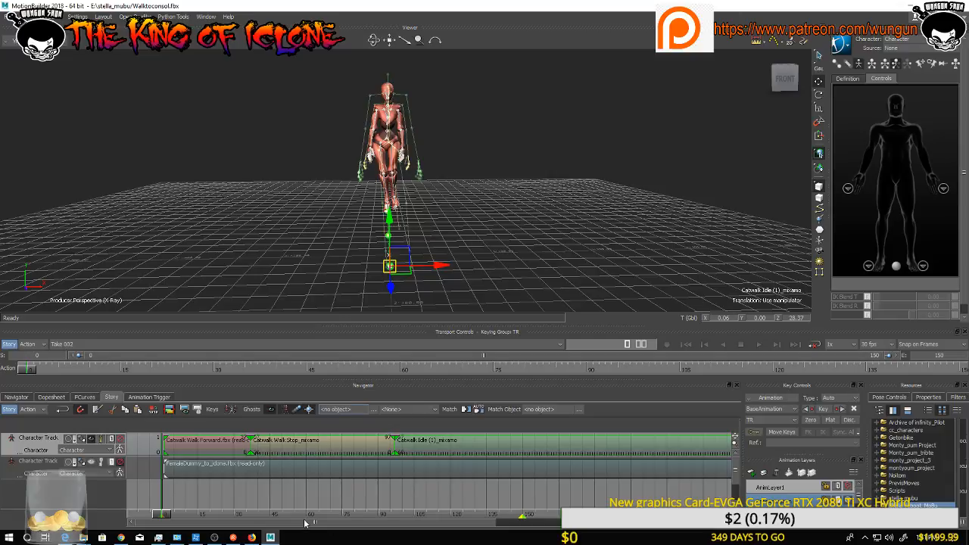
mouse_move(305, 523)
mouse_down()
mouse_move(359, 532)
mouse_move(300, 530)
mouse_up()
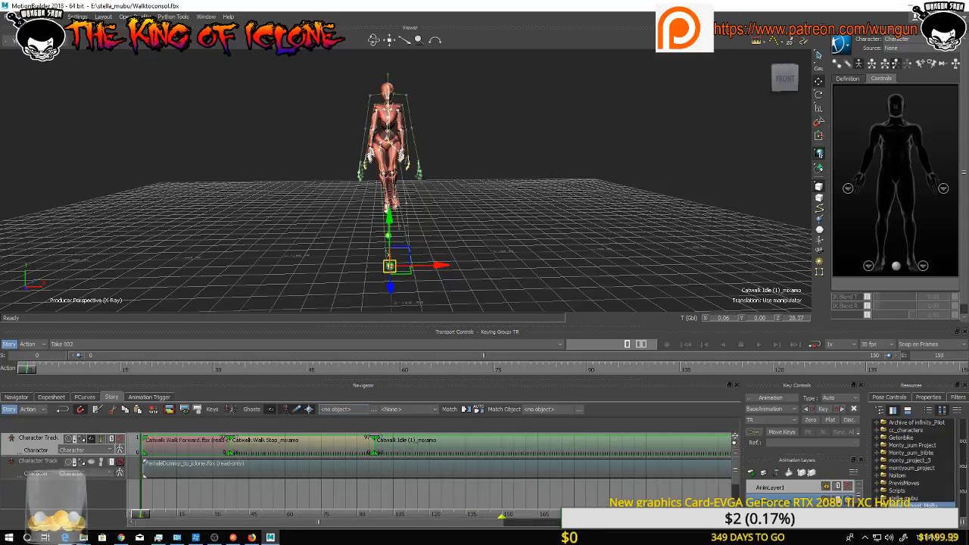
key(alt+Tab)
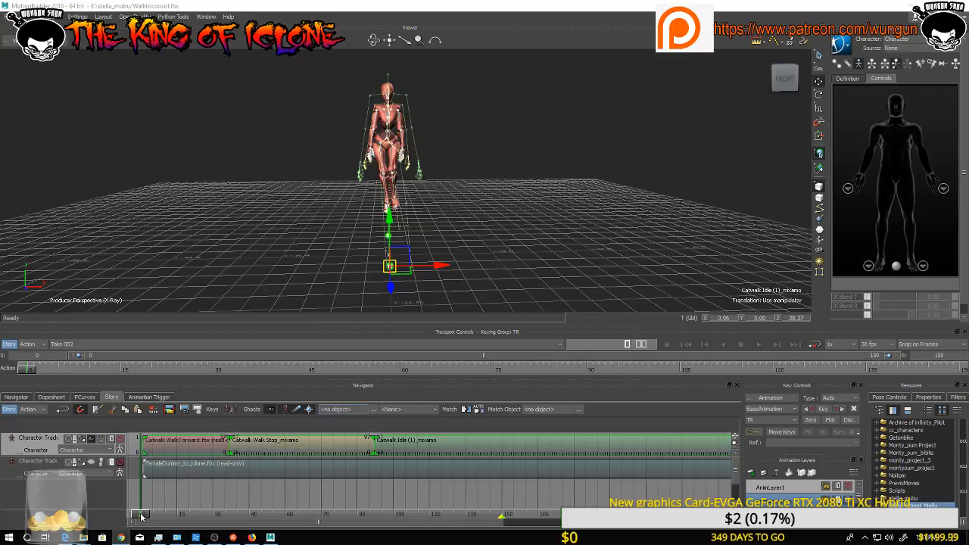
mouse_move(143, 516)
mouse_down()
mouse_move(297, 515)
mouse_move(166, 523)
mouse_move(145, 522)
mouse_move(412, 515)
mouse_move(155, 520)
mouse_move(290, 524)
mouse_move(211, 521)
mouse_up()
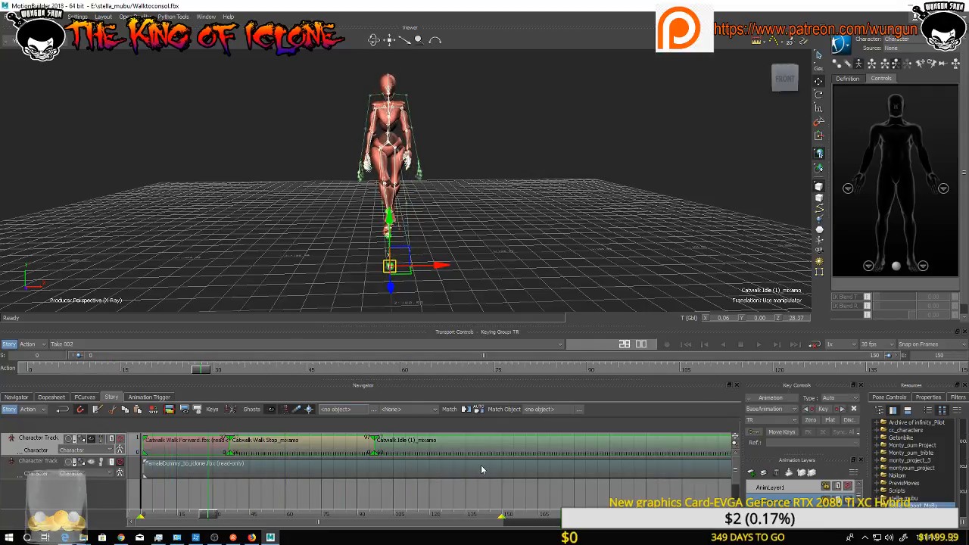
Select all branches of the mixamorig:Hips skeleton in the scene hierarchy and view the character from the side.
click(17, 397)
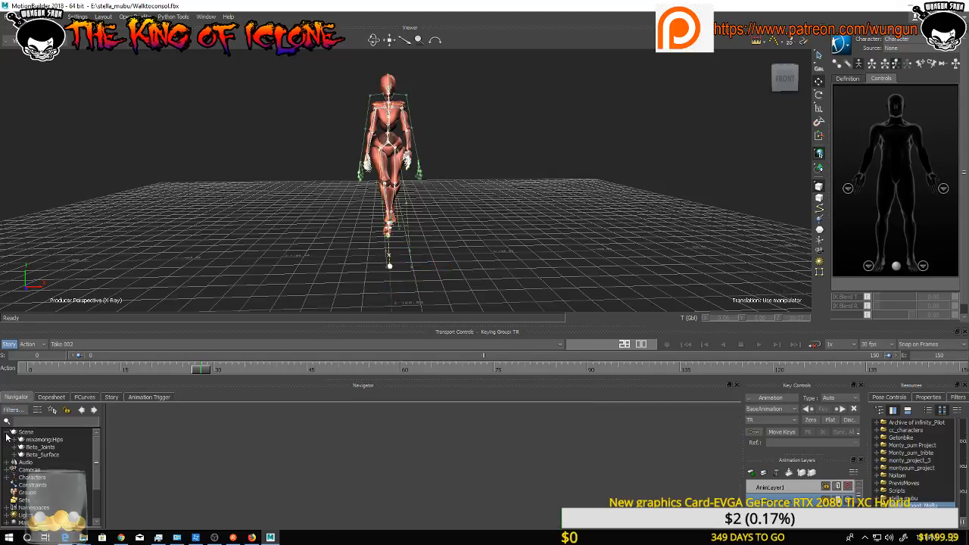
click(35, 440)
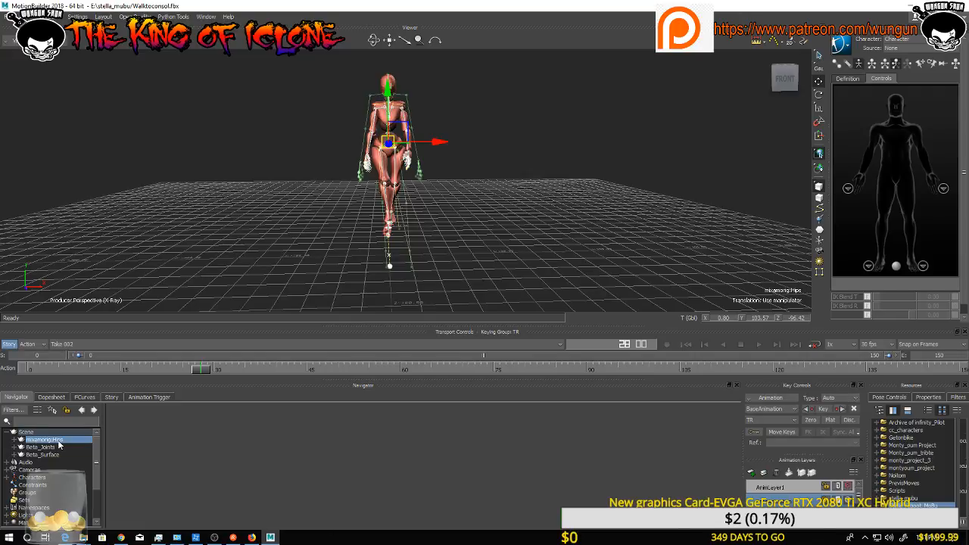
right_click(59, 446)
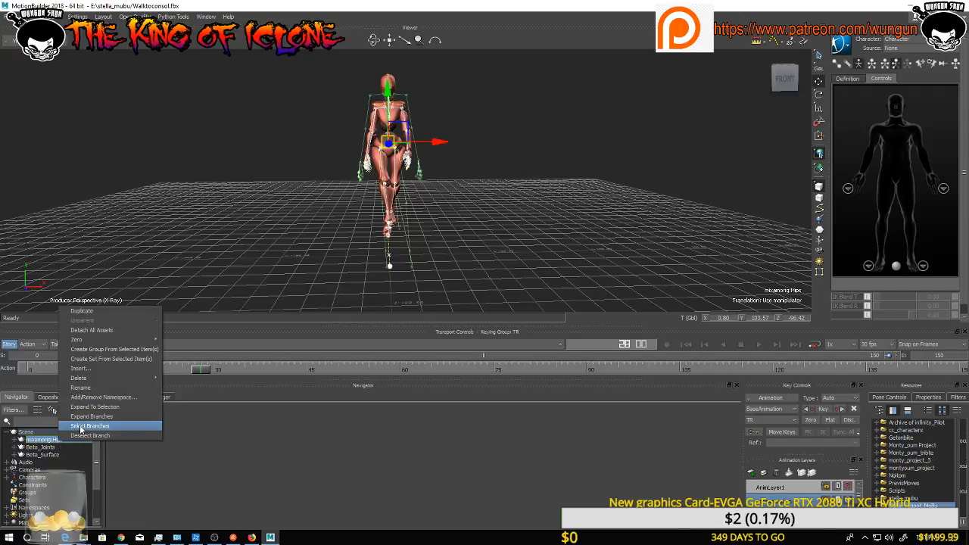
click(84, 426)
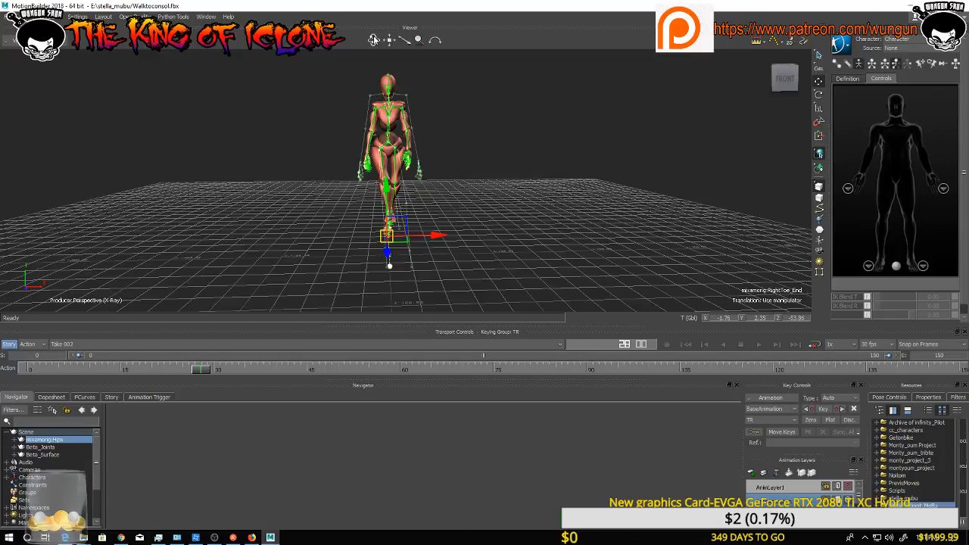
drag(373, 40, 269, 358)
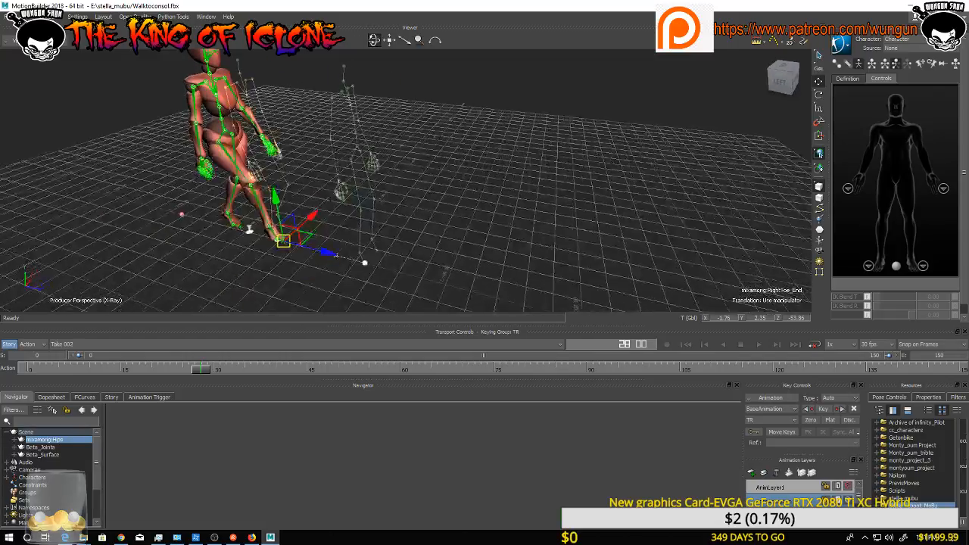
Find the end of the clips on the first Story character track and set Take 002's end frame to 396.
click(111, 398)
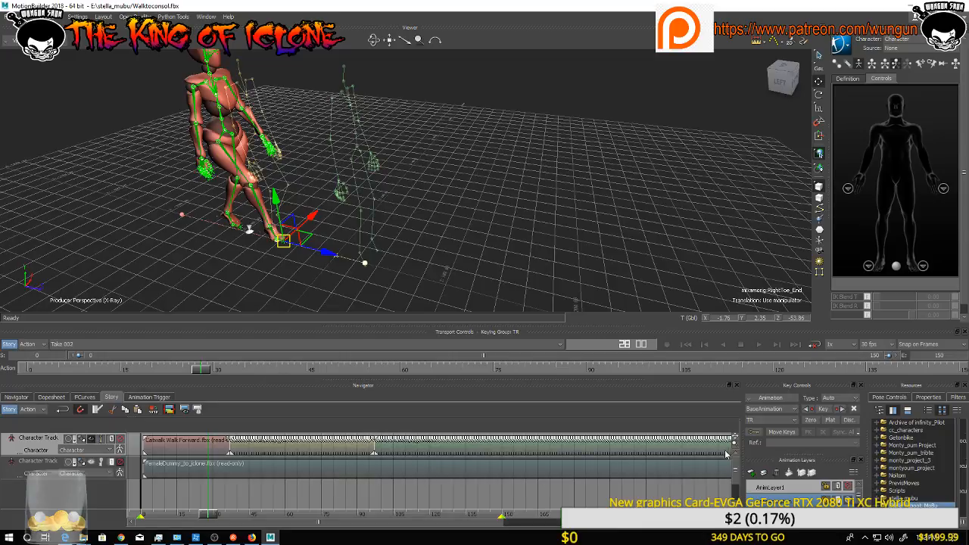
drag(735, 445, 696, 445)
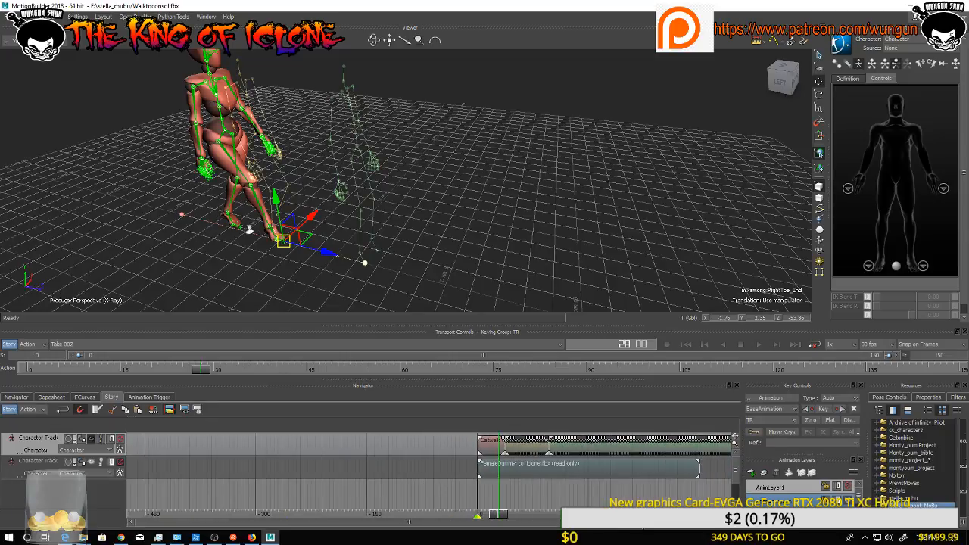
click(731, 522)
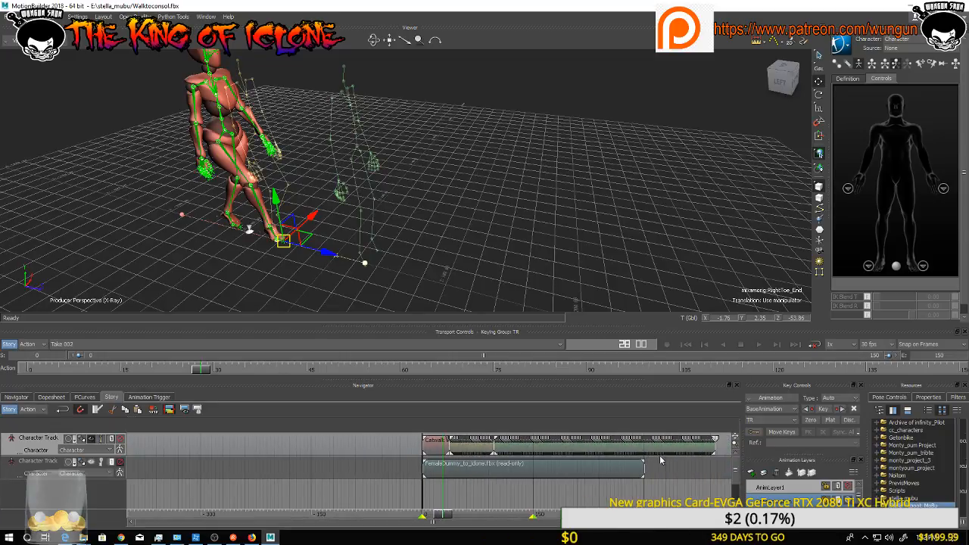
drag(448, 515, 715, 520)
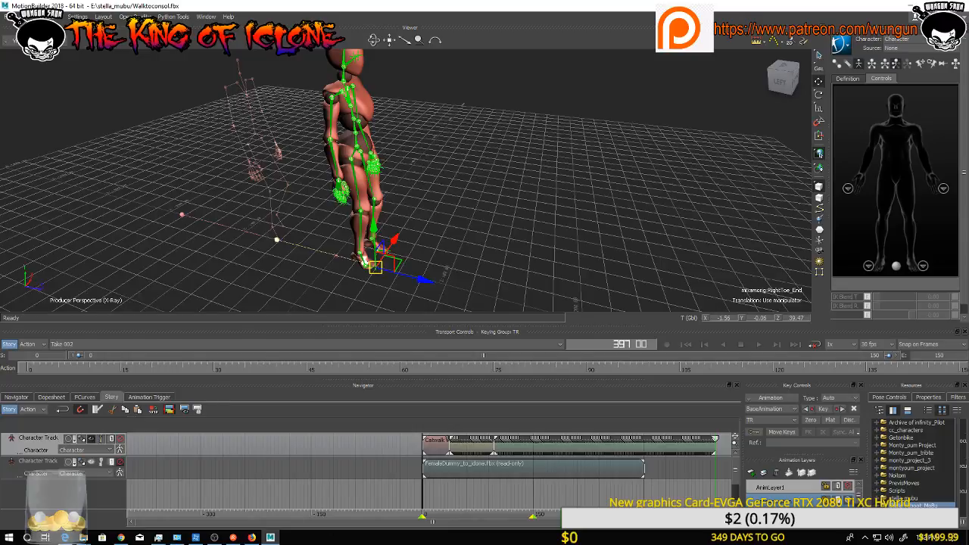
double_click(932, 355)
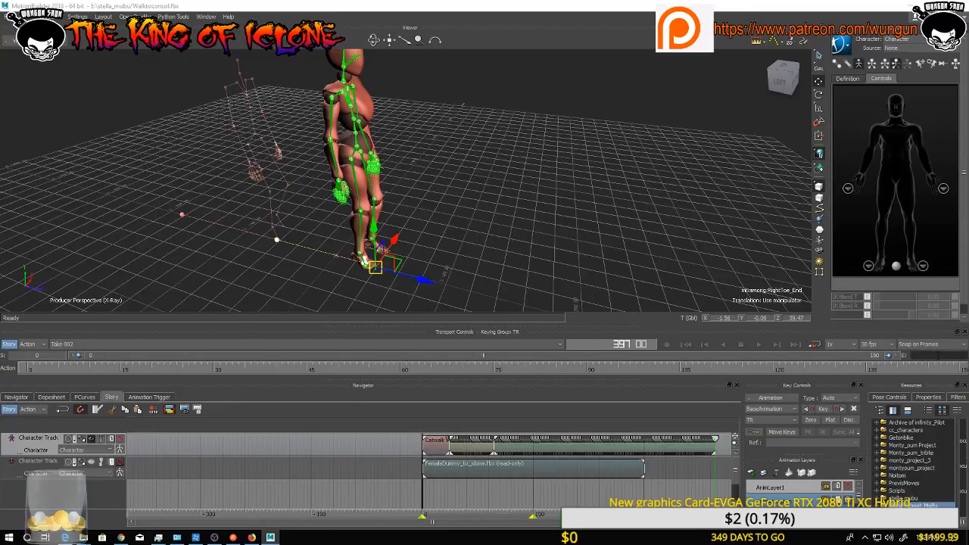
text(396)
key(Return)
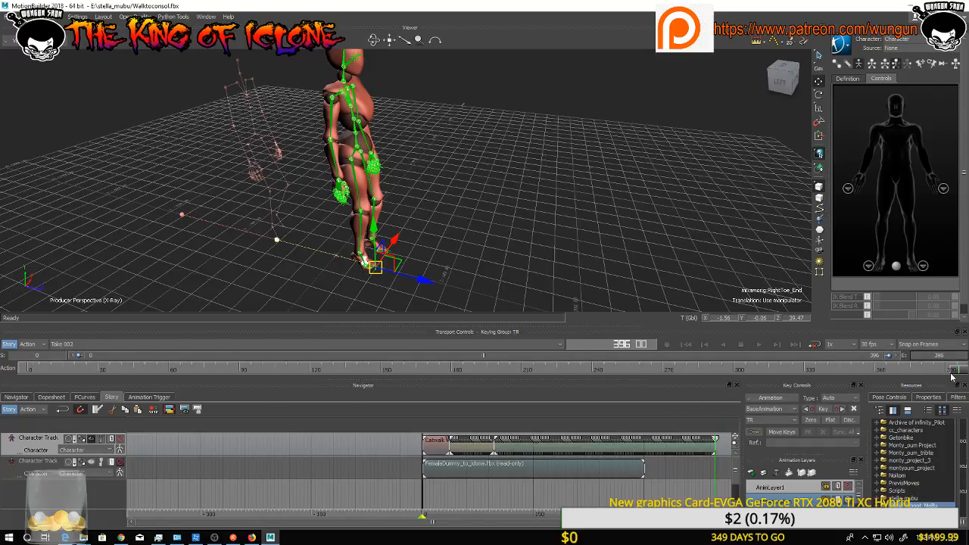
drag(960, 371, 961, 402)
Plot all properties on frame at 30 FPS into Take 002, and mute the first character track to check the baked motion.
click(770, 399)
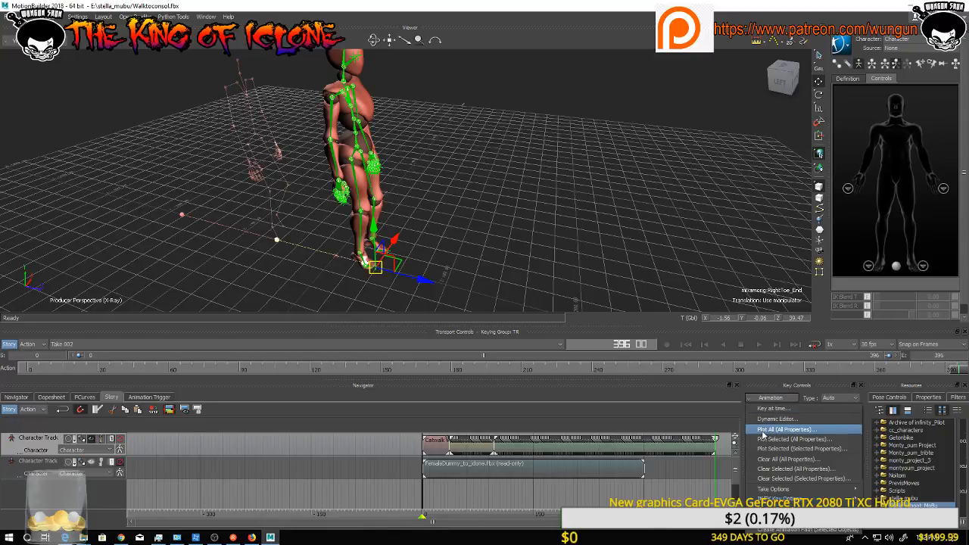
click(763, 429)
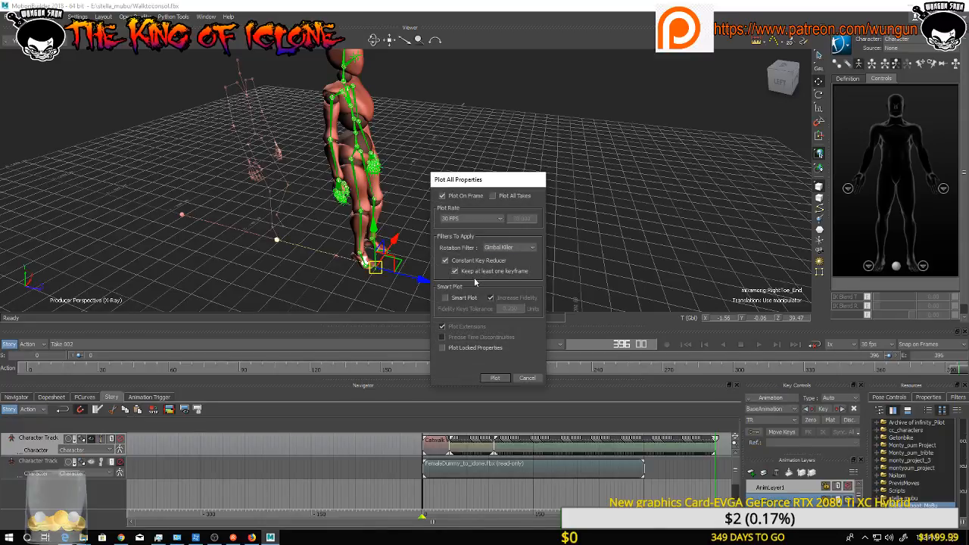
click(492, 377)
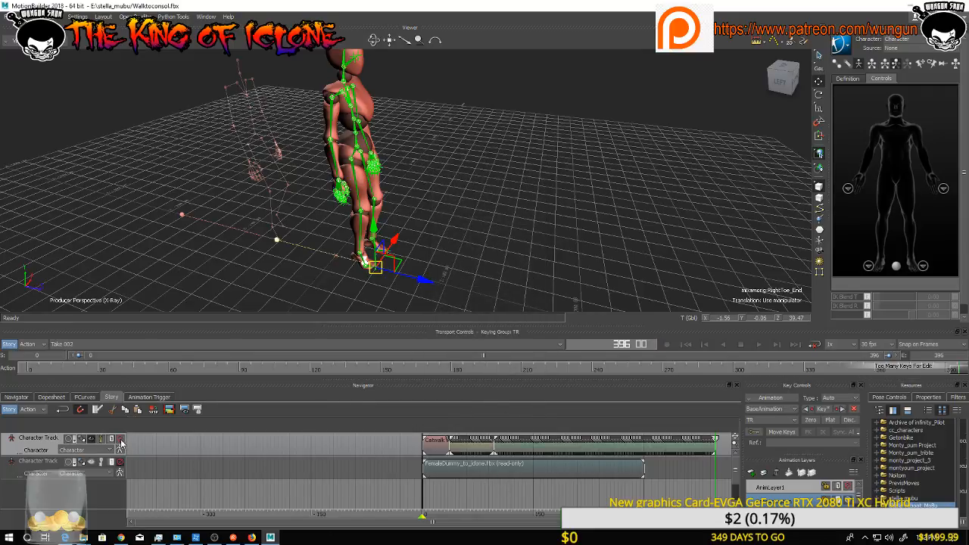
click(119, 440)
mouse_move(955, 369)
mouse_down()
mouse_move(26, 369)
mouse_move(488, 403)
mouse_move(29, 370)
mouse_up()
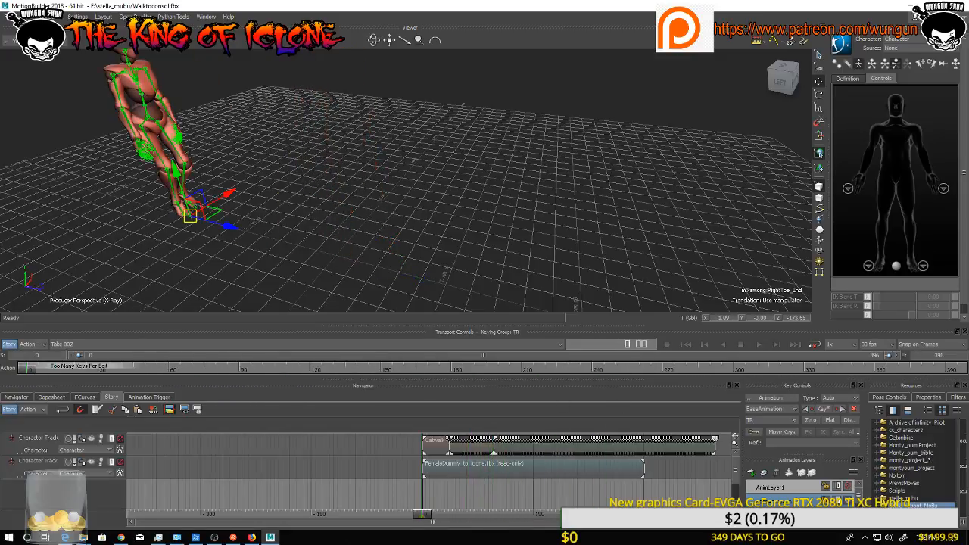
Create a new take named Take 003 without copying the data from the current take.
click(73, 340)
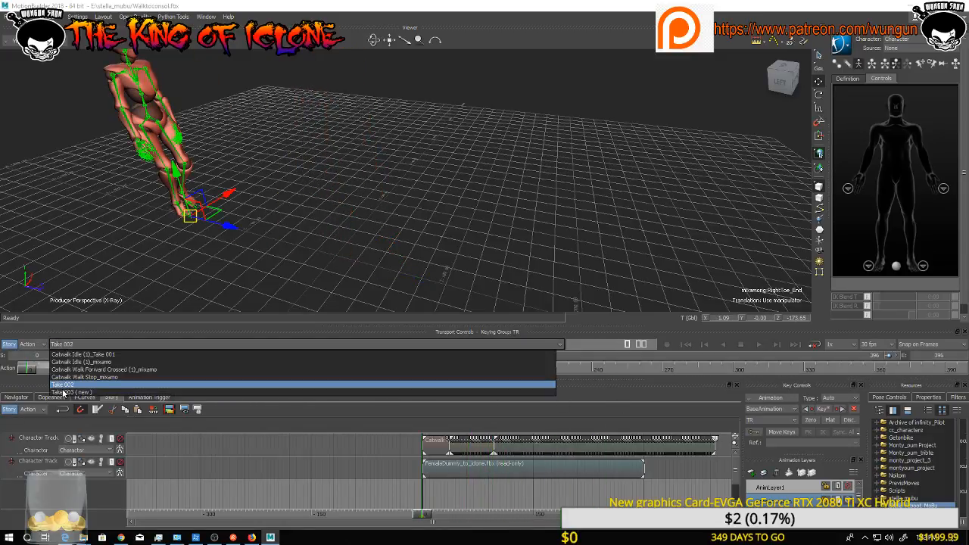
click(65, 393)
click(487, 300)
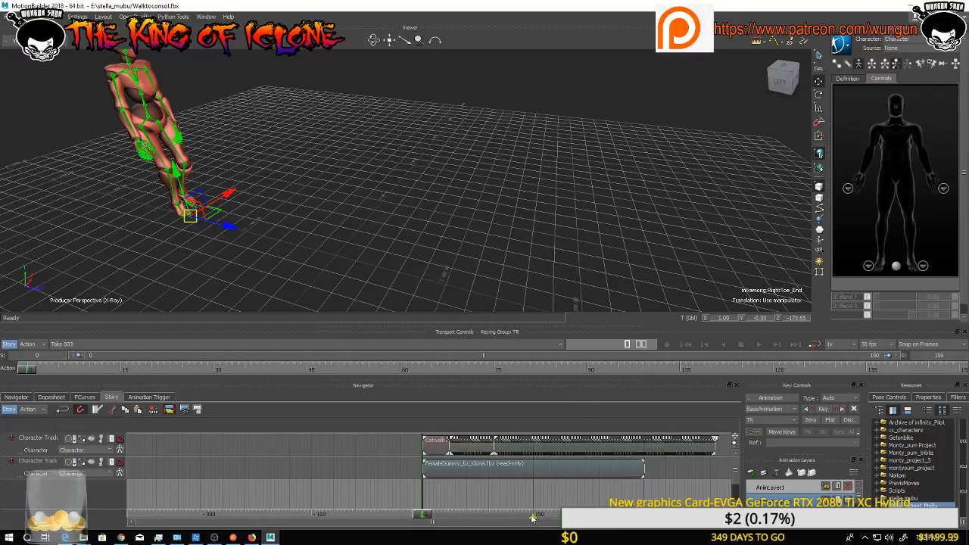
Find the end of the FemaleDummy_to_iclone clip in the Story timeline and set Take 003's end frame to 300.
drag(426, 514, 644, 543)
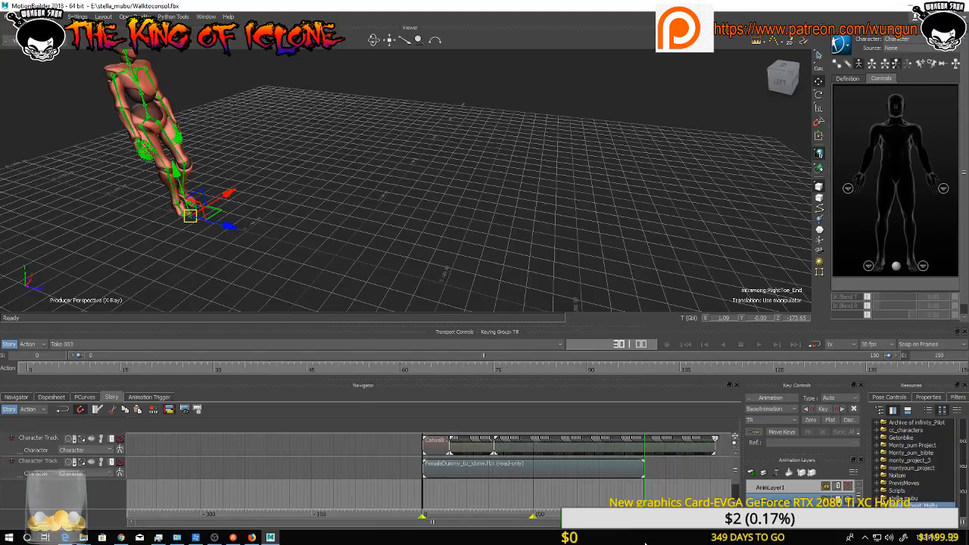
double_click(941, 355)
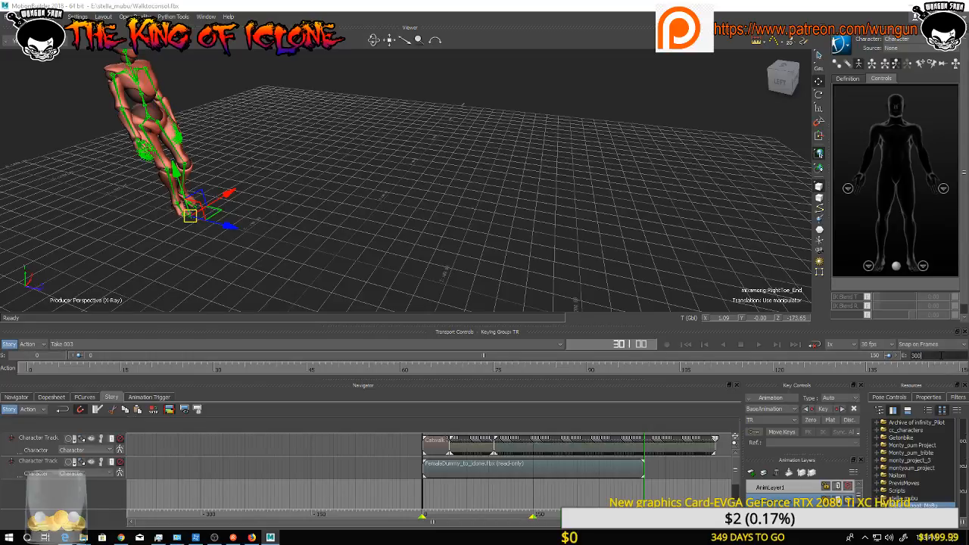
text(300)
key(Return)
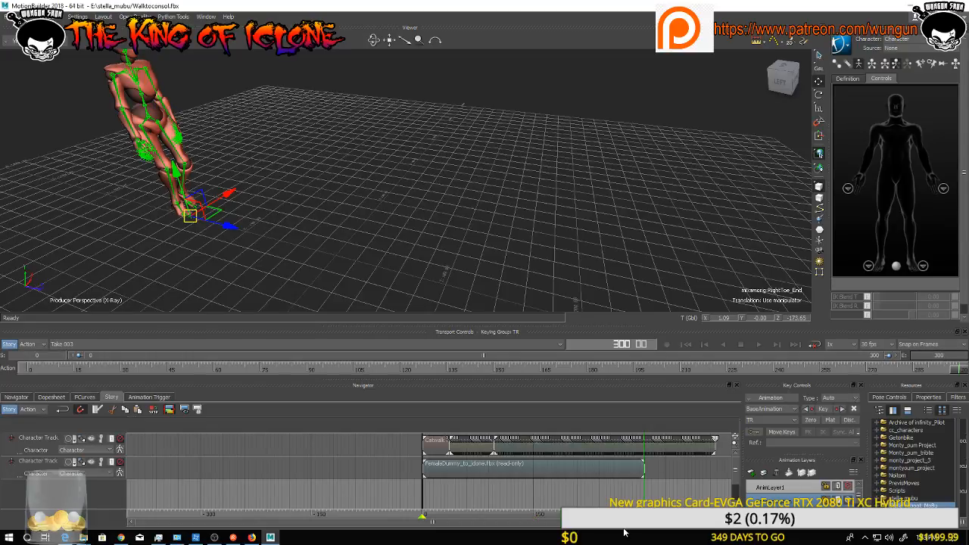
Unmute the second character track and check its motion from the side, finishing at frame 0.
drag(958, 370, 291, 370)
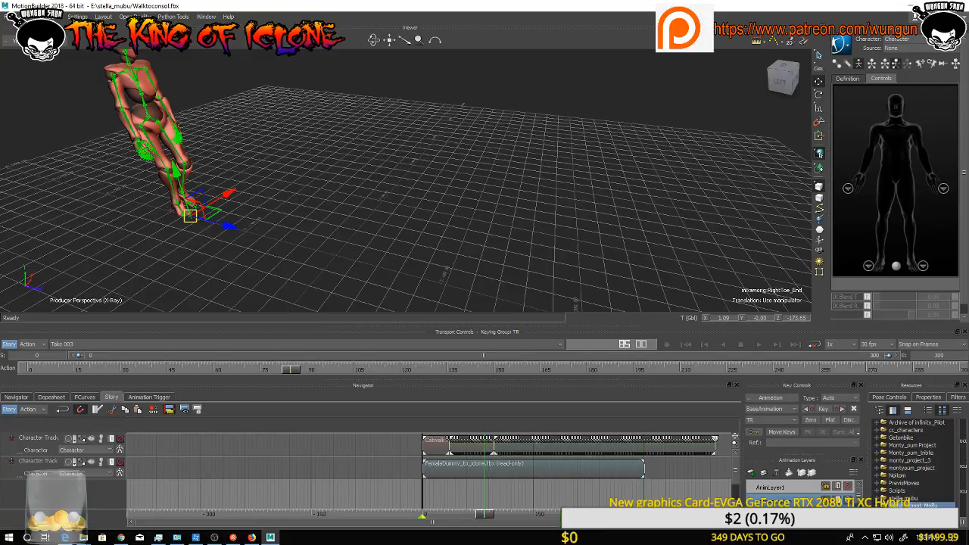
click(120, 463)
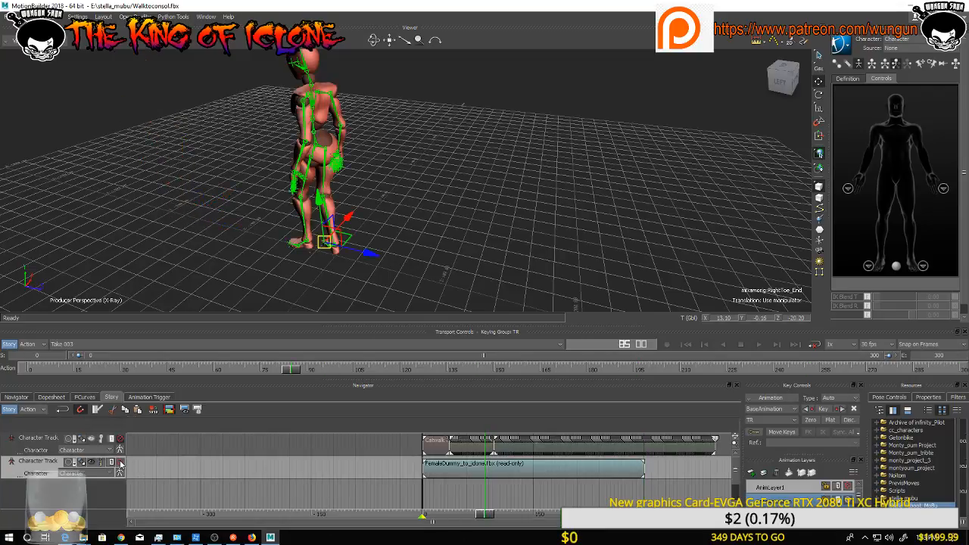
drag(374, 40, 367, 18)
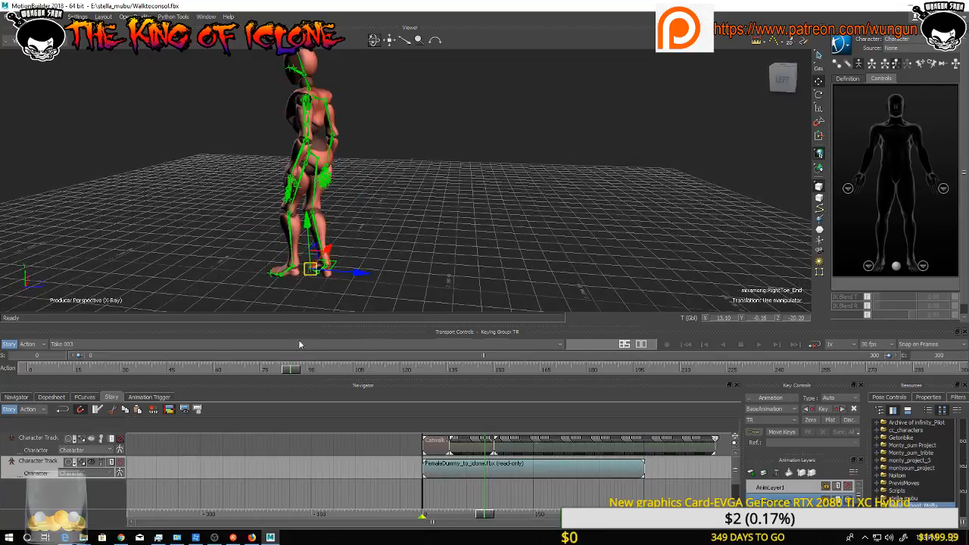
drag(287, 371, 27, 388)
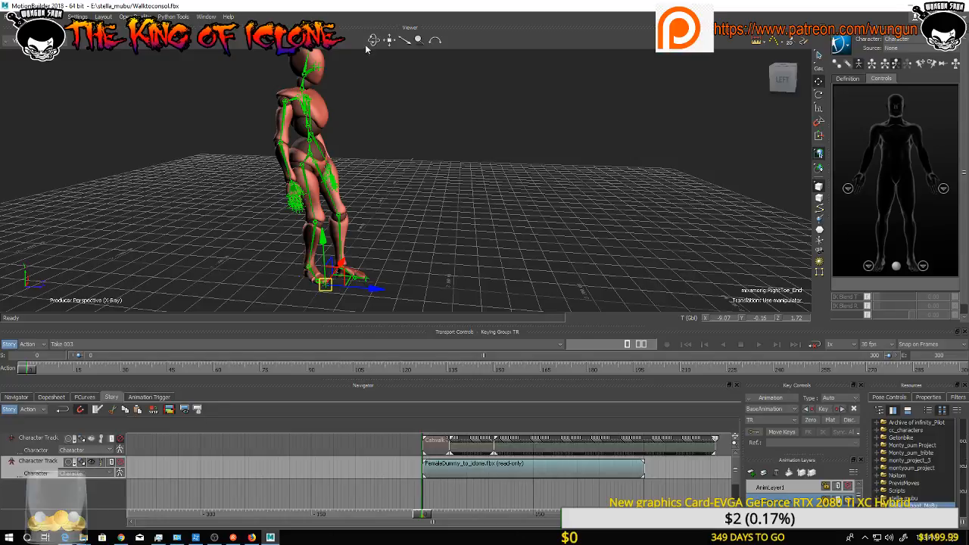
drag(374, 41, 206, 40)
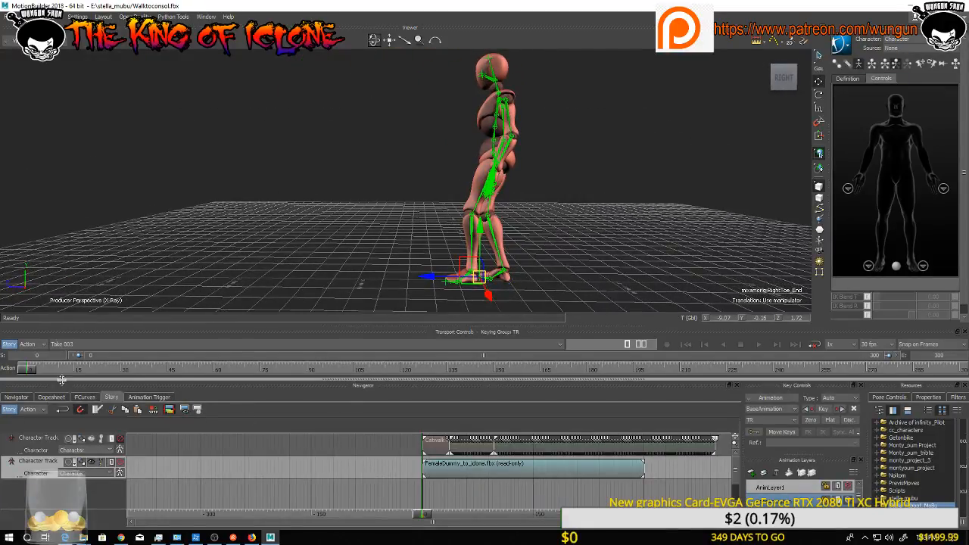
drag(34, 369, 6, 369)
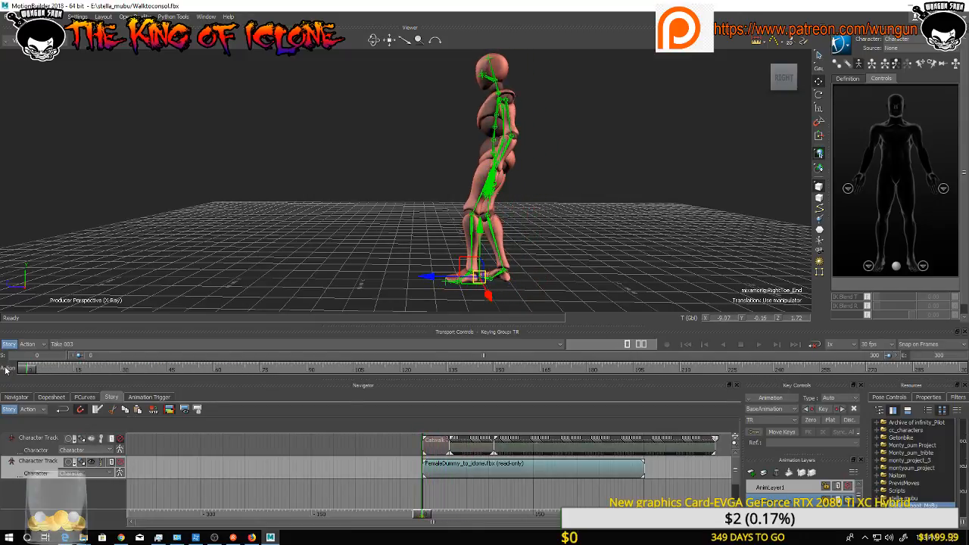
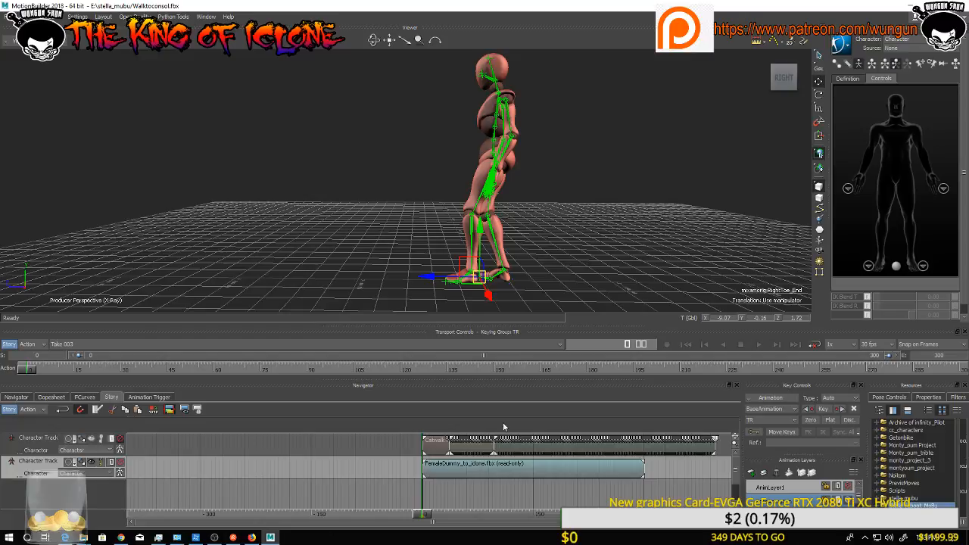
Plot all properties of the selected skeleton into Take 003, and mute the second character track to check the baked motion.
click(771, 398)
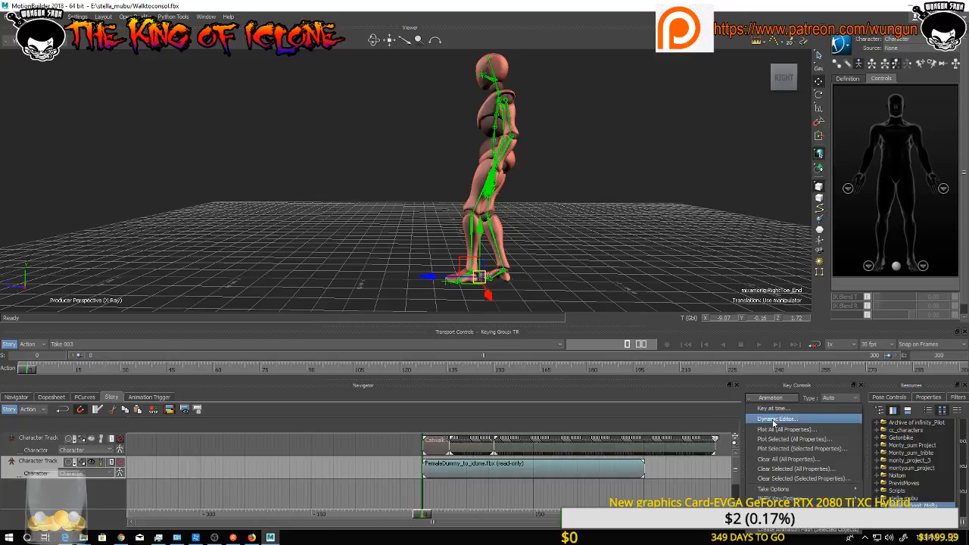
click(772, 439)
click(489, 381)
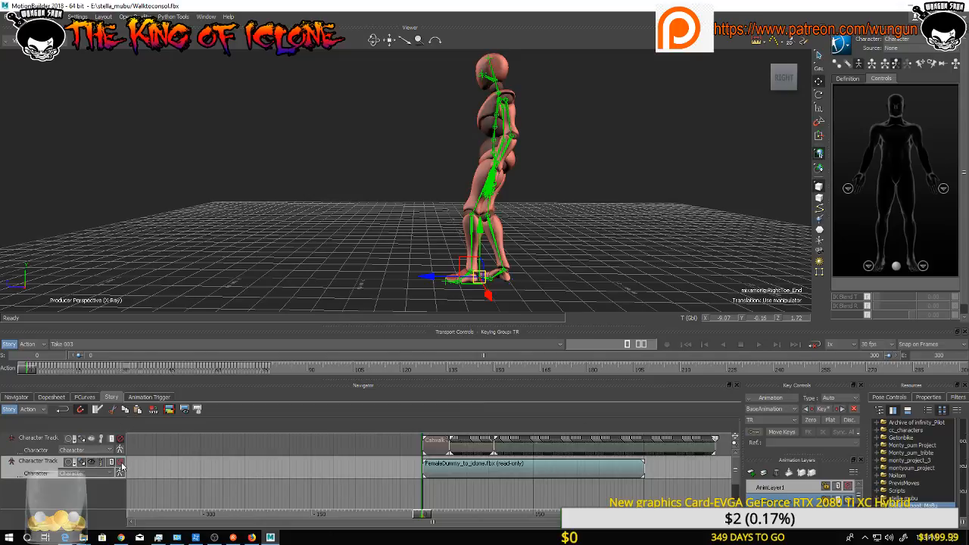
click(257, 481)
drag(415, 515, 483, 521)
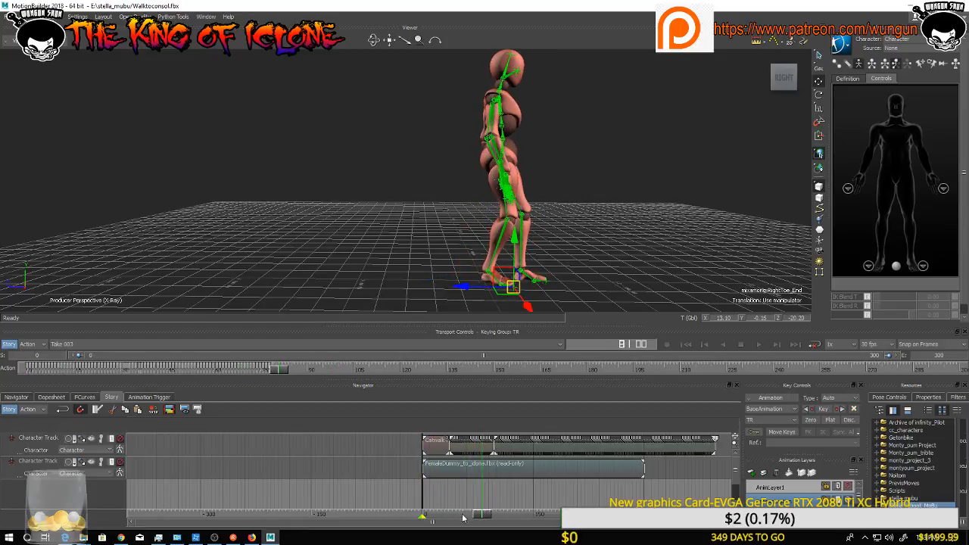
drag(280, 375, 27, 368)
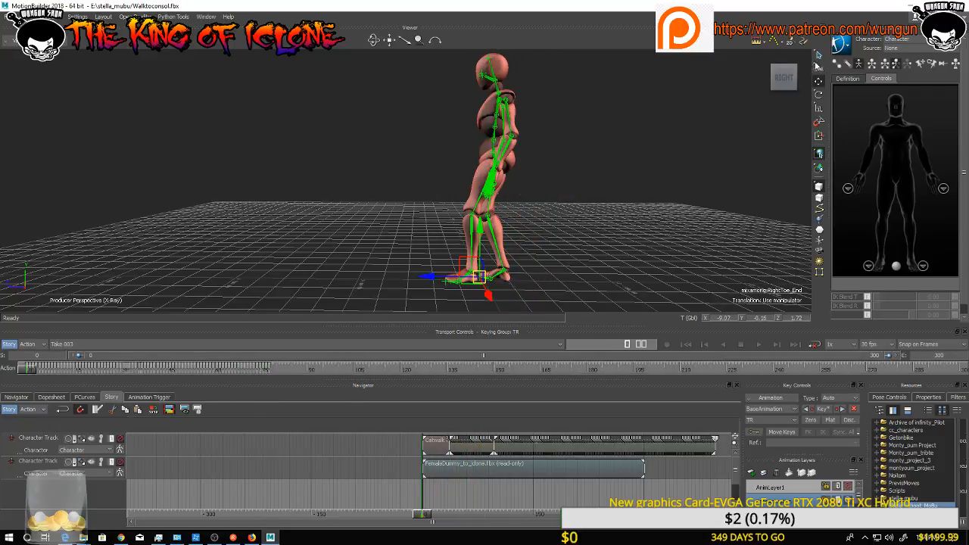
Move to the last plotted key of Take 003 and set the take's end frame to 78.
ctrl+shift+drag(340, 291, 494, 299)
drag(26, 368, 271, 390)
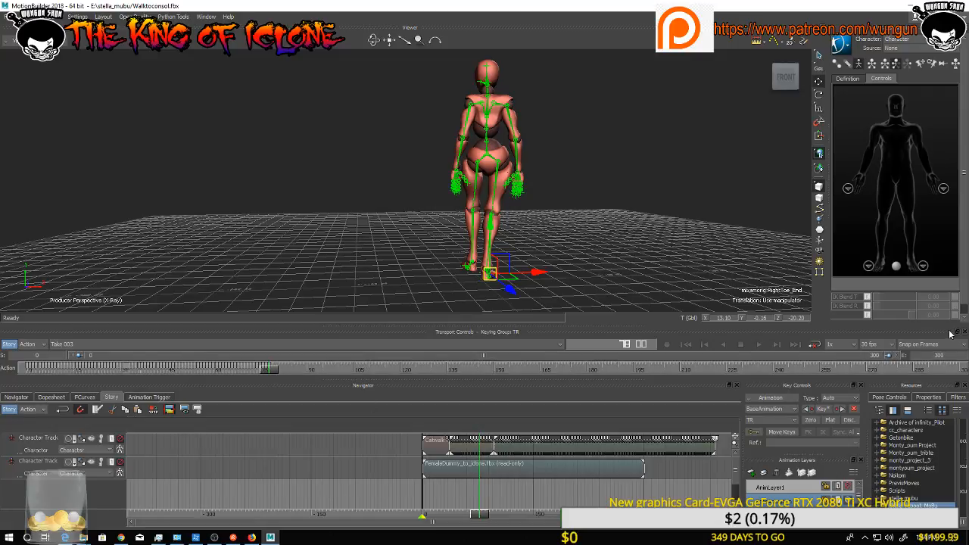
double_click(937, 354)
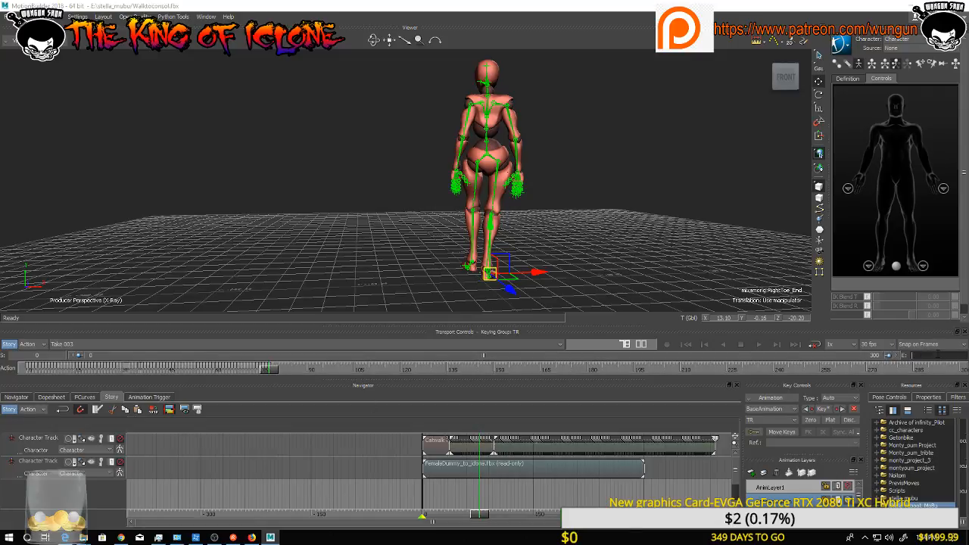
key(Return)
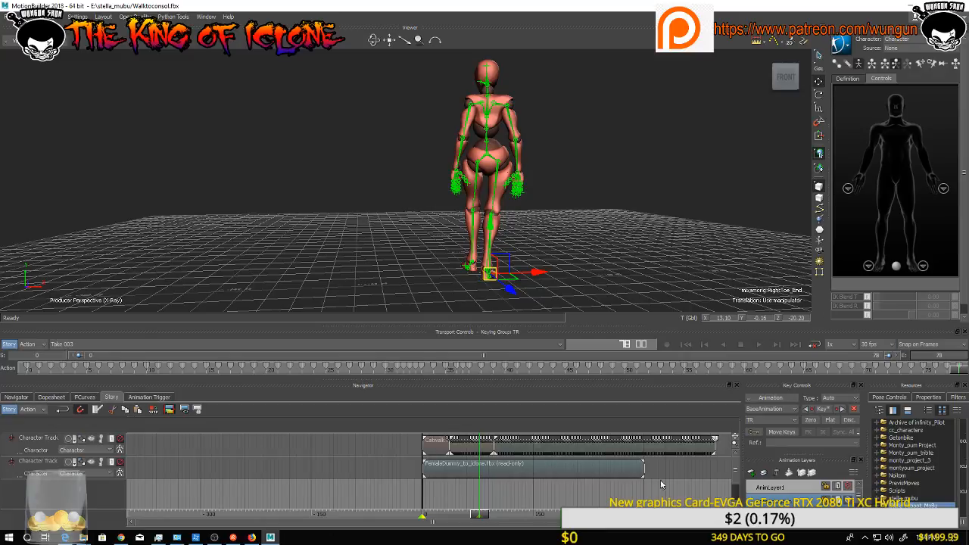
Plot the selected skeleton's properties again at 30 FPS over the shortened Take 003 and scrub through the result.
click(756, 401)
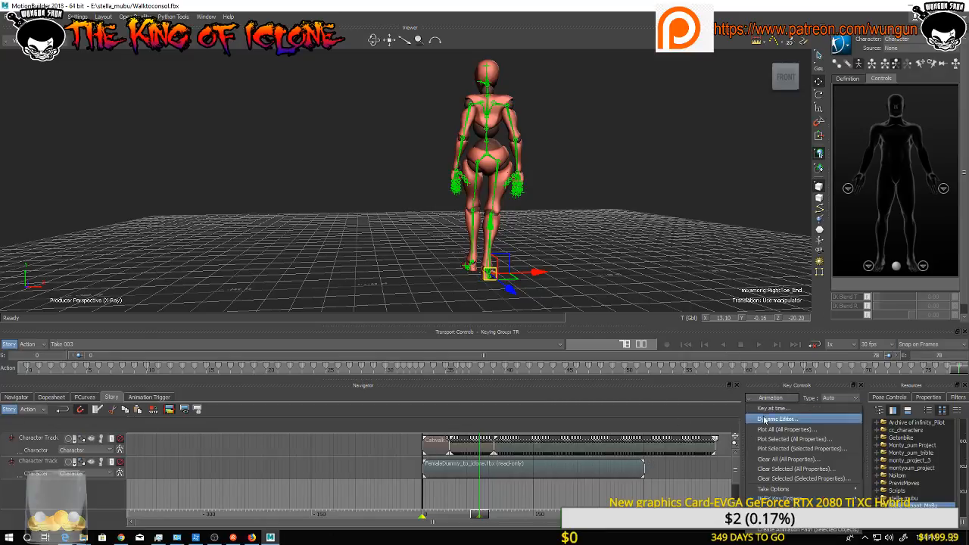
click(768, 441)
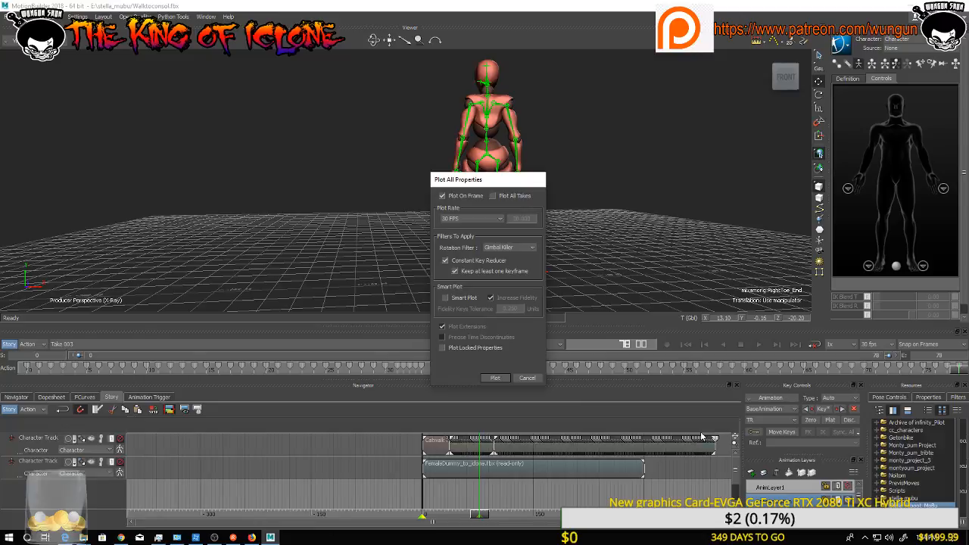
click(495, 378)
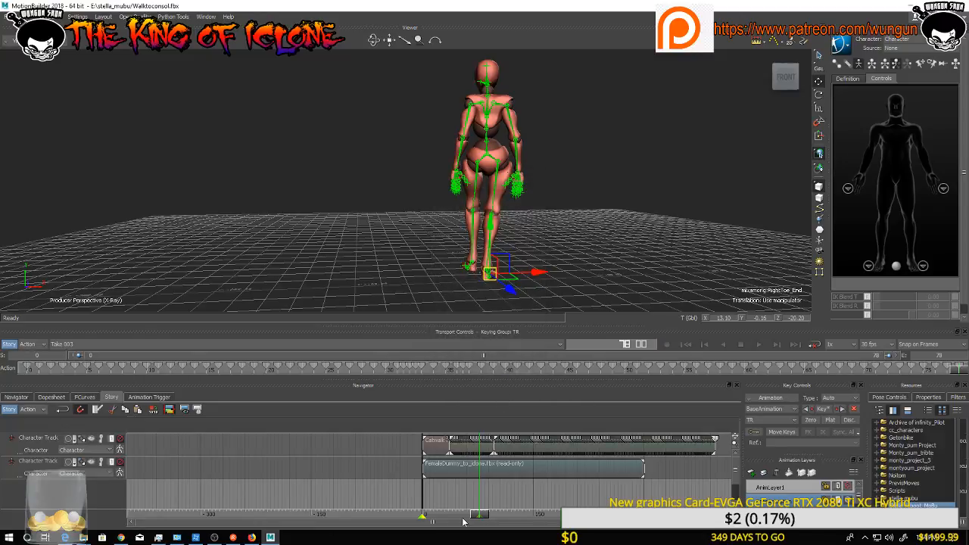
drag(478, 518, 373, 529)
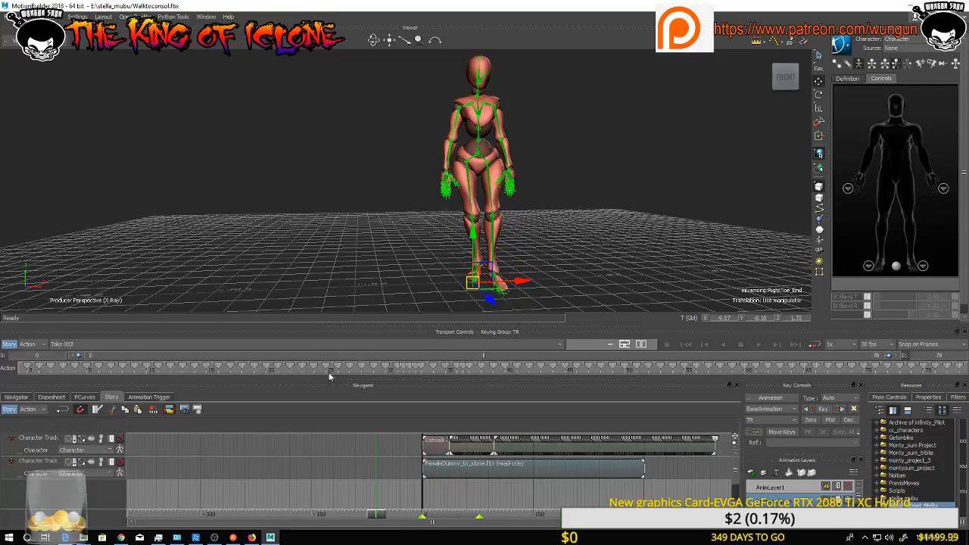
Switch back to Take 002 and return the time cursor to its first frame.
click(200, 344)
click(73, 385)
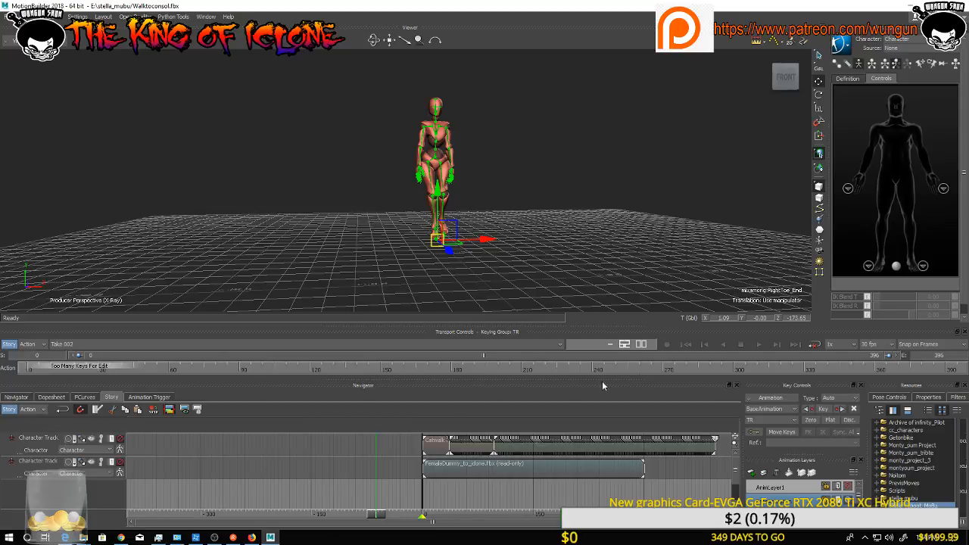
click(701, 346)
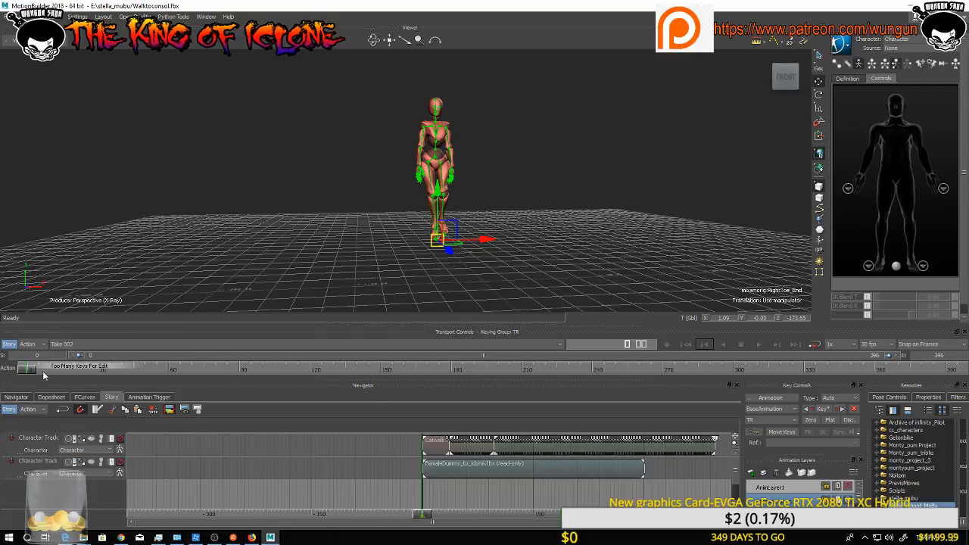
Go to the last frame of Take 002 and bake the character's animation to a new FK/IK control rig.
drag(19, 370, 868, 354)
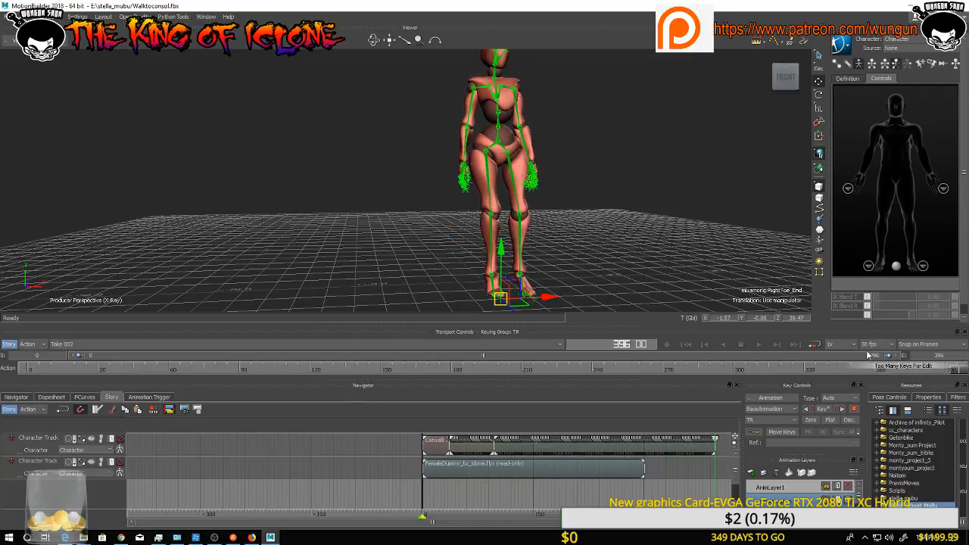
mouse_move(389, 40)
mouse_down()
mouse_move(372, 70)
mouse_move(363, 42)
mouse_move(344, 44)
mouse_move(387, 48)
mouse_up()
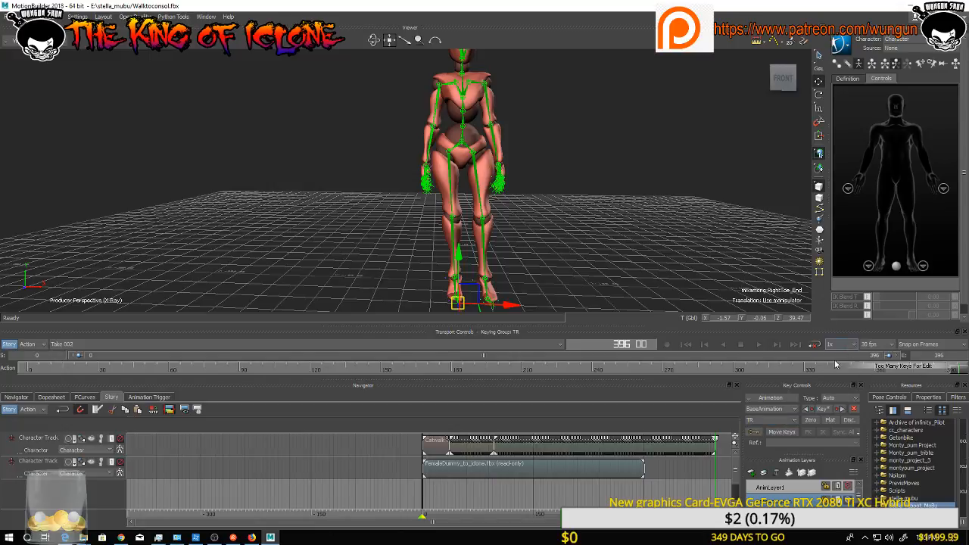
click(846, 49)
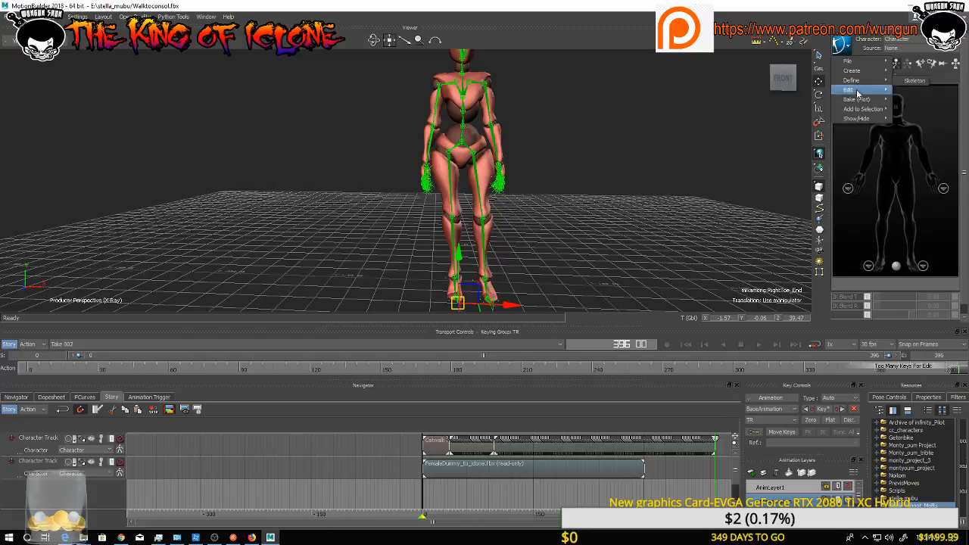
mouse_move(858, 101)
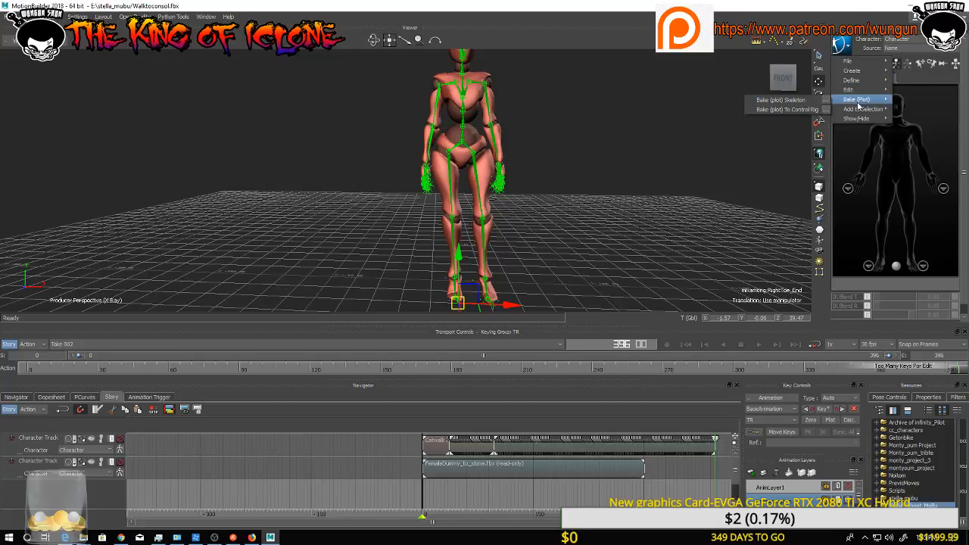
click(802, 109)
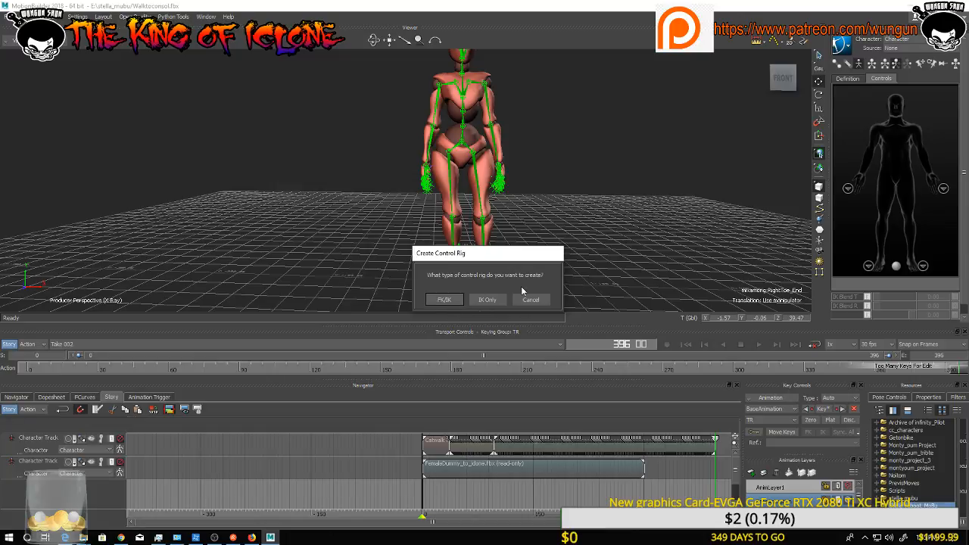
click(446, 300)
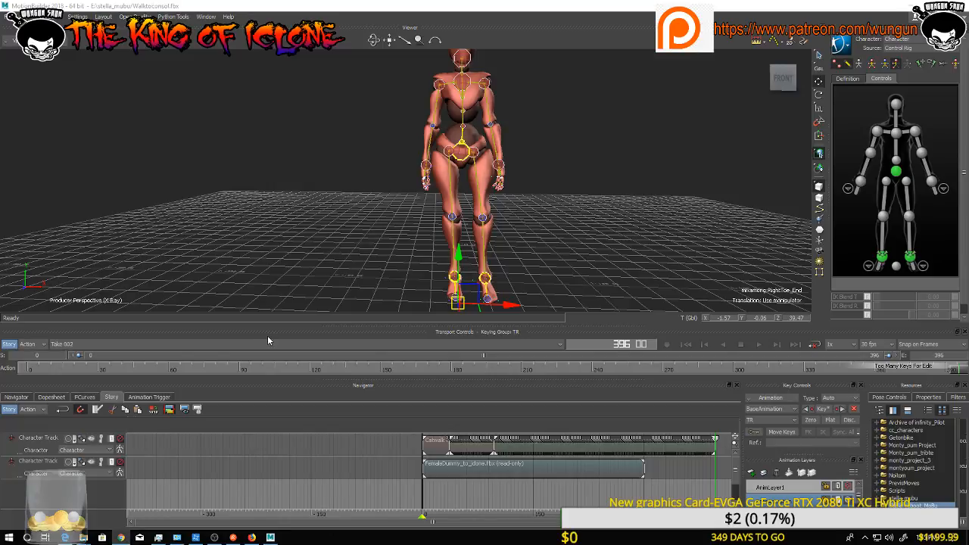
Stay on the last frame and select the main body controls of the character's control rig.
drag(373, 40, 378, 48)
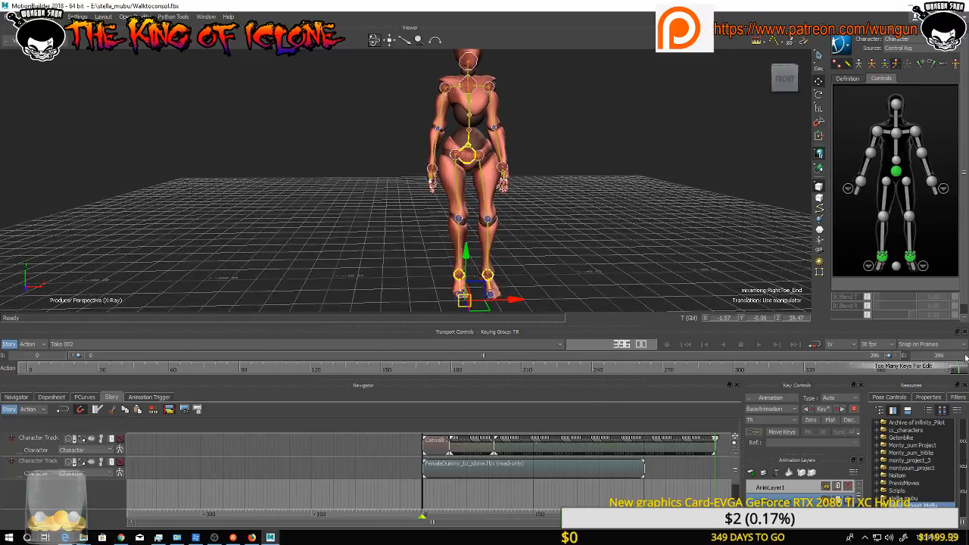
drag(960, 370, 965, 342)
click(944, 235)
click(945, 236)
click(943, 239)
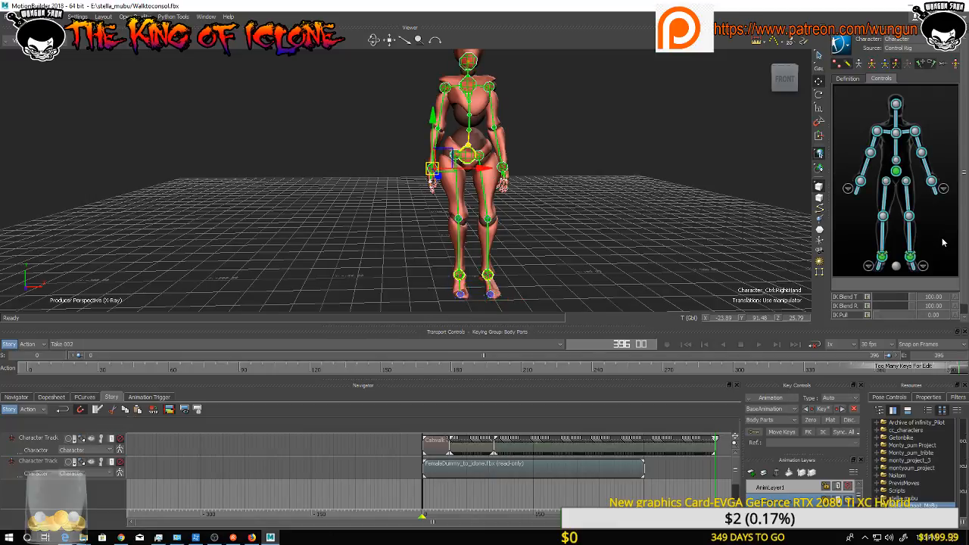
Add the toe controls of the left and right feet to the rig selection.
click(923, 267)
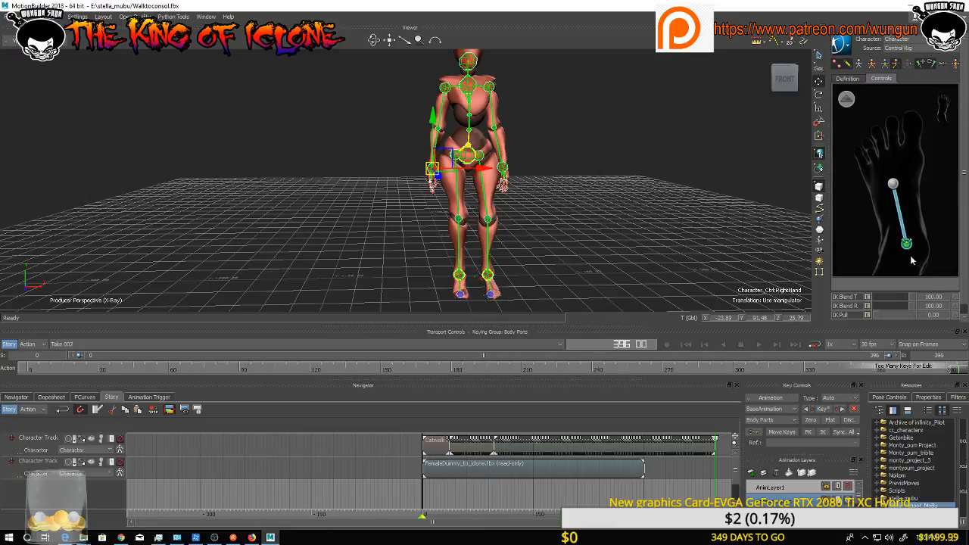
click(893, 186)
click(853, 105)
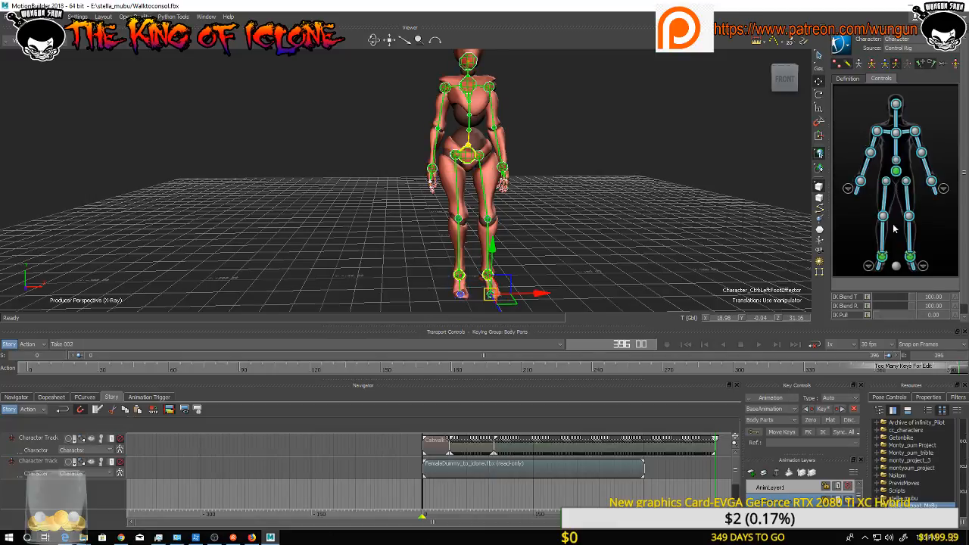
click(868, 266)
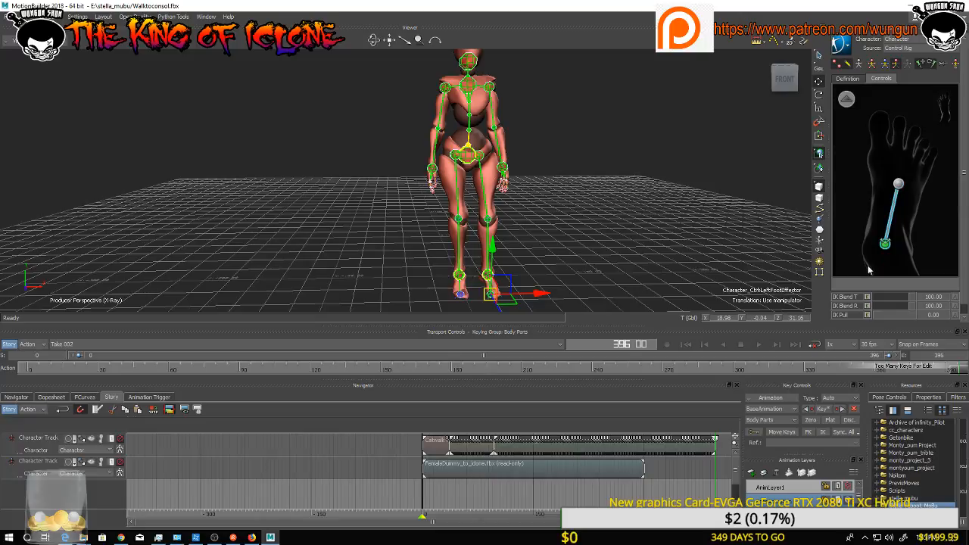
click(898, 184)
click(847, 99)
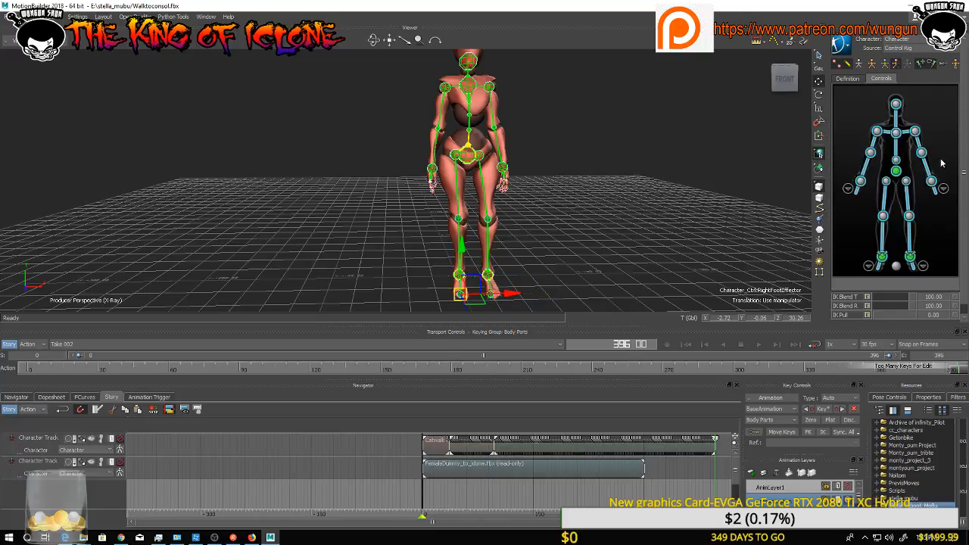
Add the thumb and all finger controls of the left hand to the rig selection.
click(943, 189)
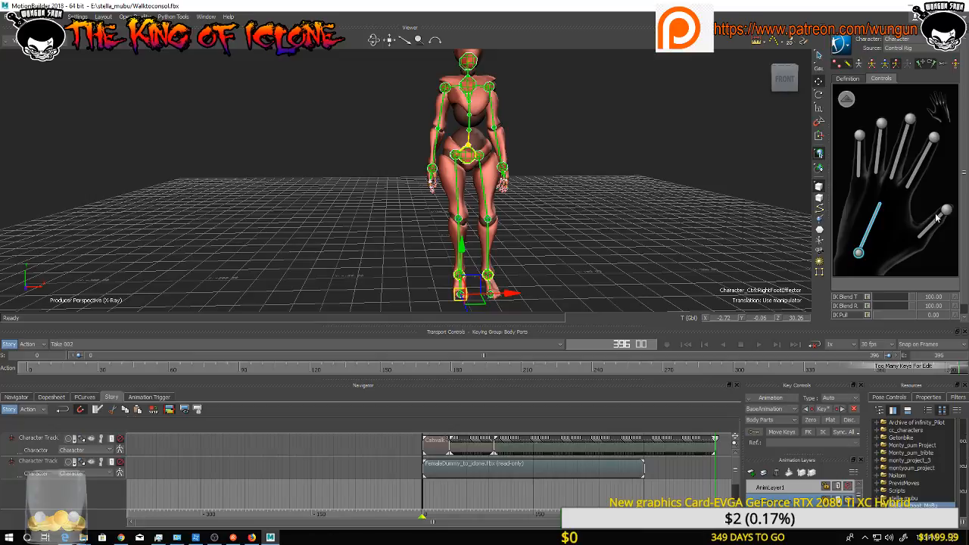
click(946, 212)
click(922, 168)
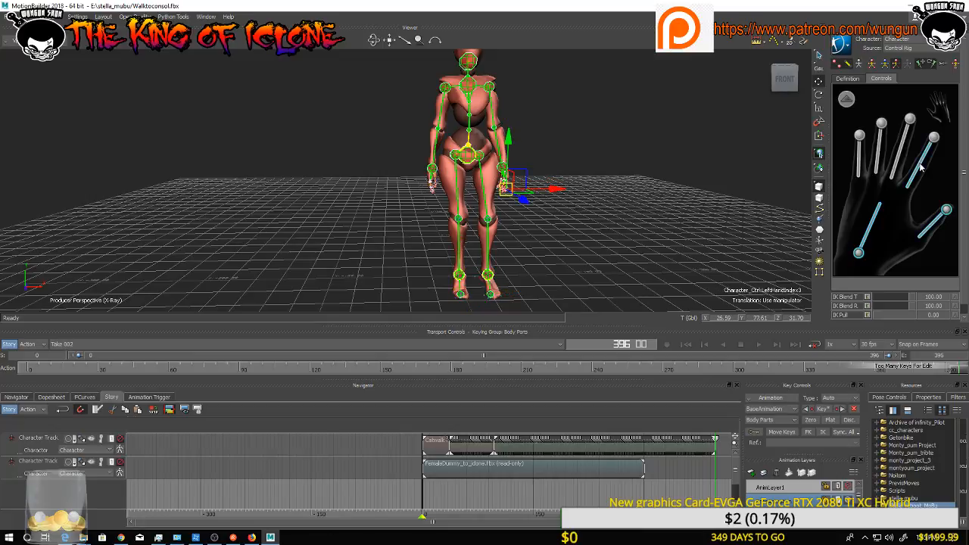
click(890, 154)
click(910, 118)
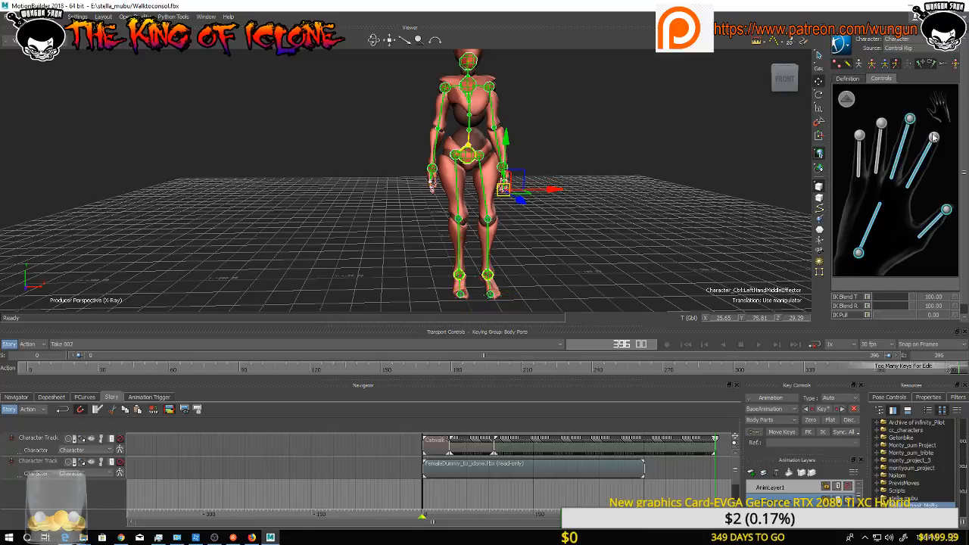
click(883, 126)
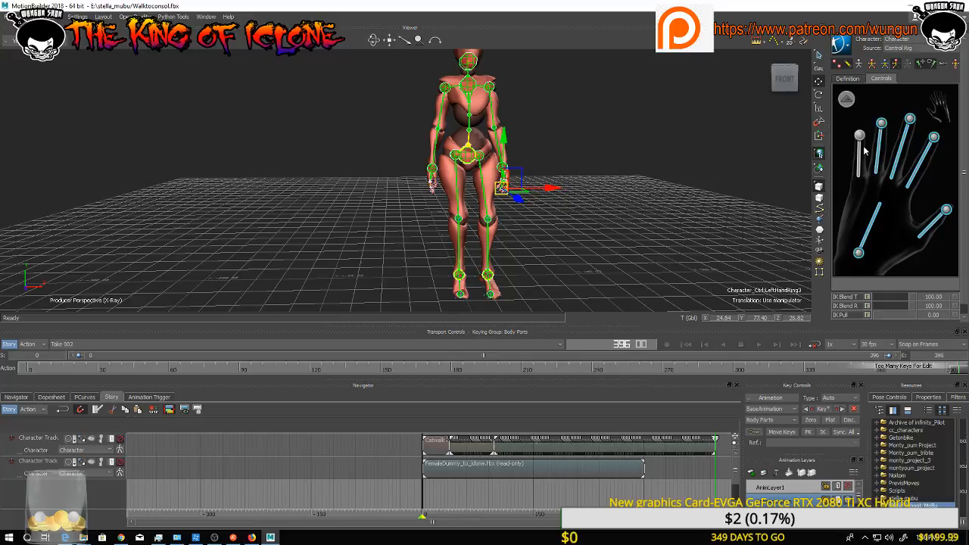
click(860, 135)
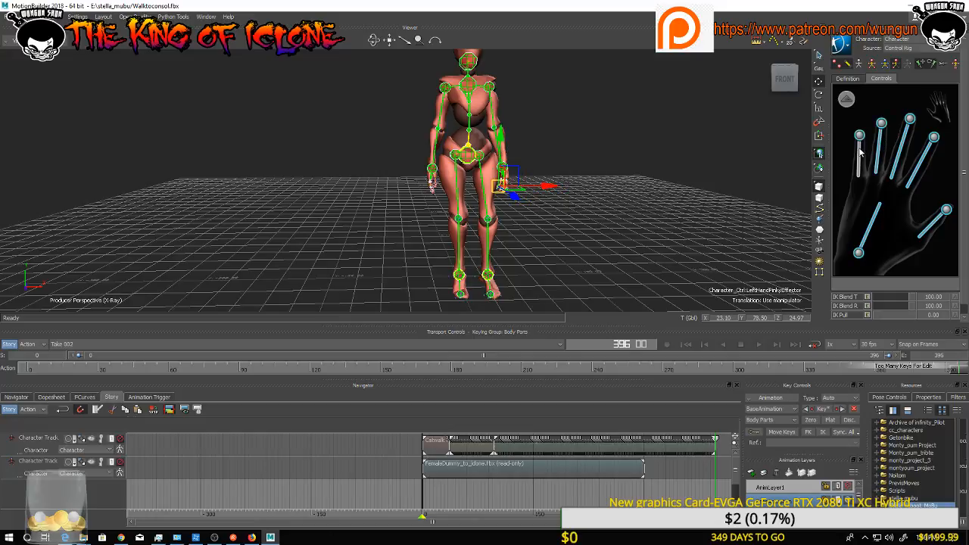
click(846, 99)
Add all finger and thumb controls of the right hand to the rig selection.
click(849, 189)
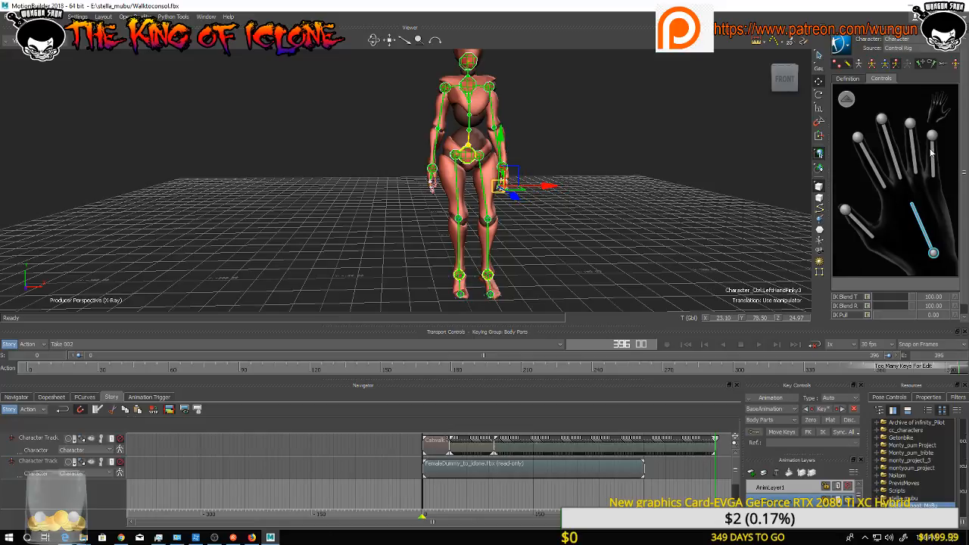
shift+click(933, 136)
shift+click(933, 153)
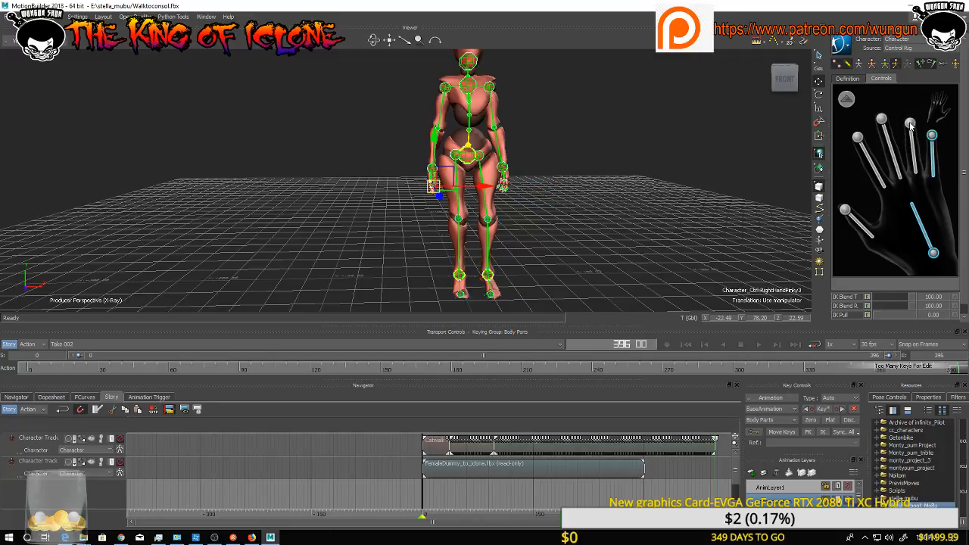
shift+click(910, 124)
shift+click(913, 148)
shift+click(882, 122)
shift+click(887, 137)
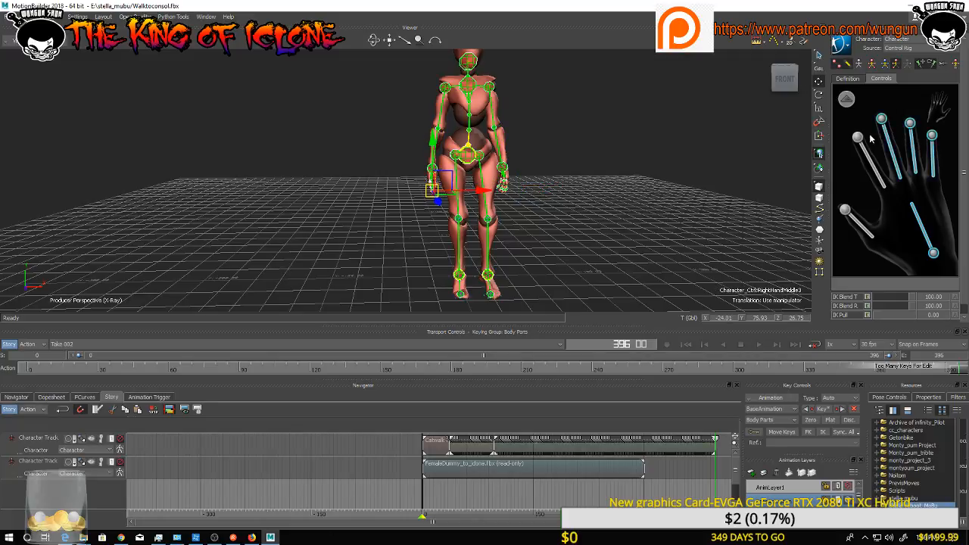
shift+click(858, 138)
shift+click(869, 155)
shift+click(867, 229)
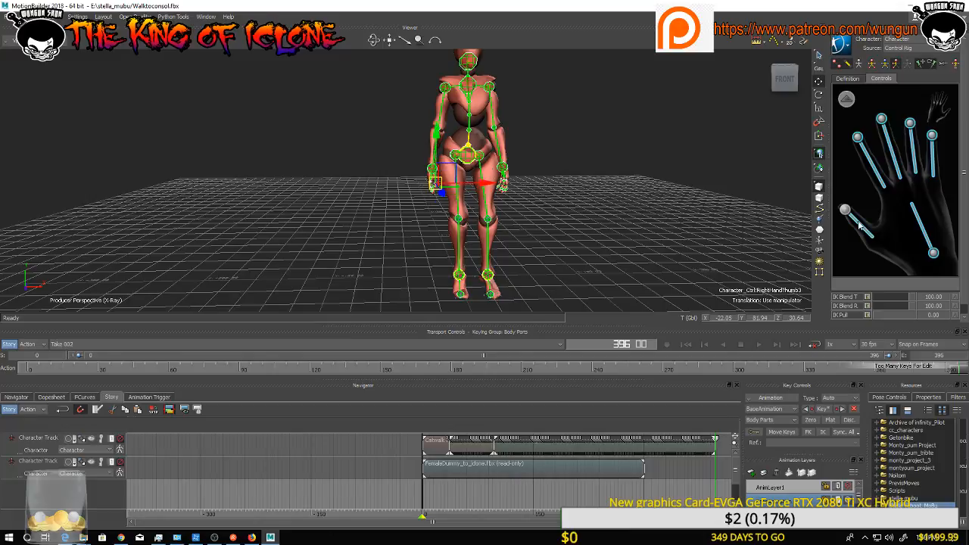
shift+click(846, 211)
click(847, 99)
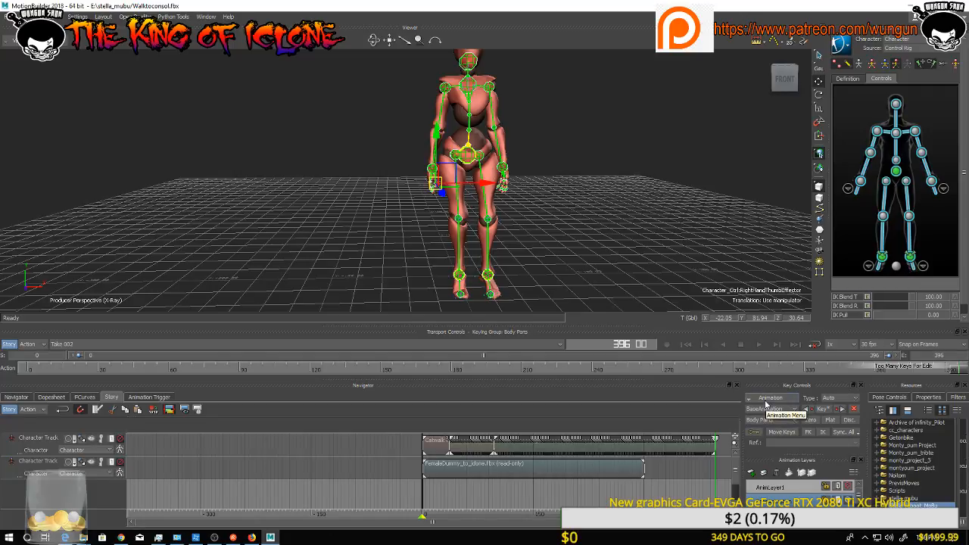
Enlarge the resources area and store the selected controls' last-frame pose as a new character pose in Pose Controls.
drag(865, 435, 561, 436)
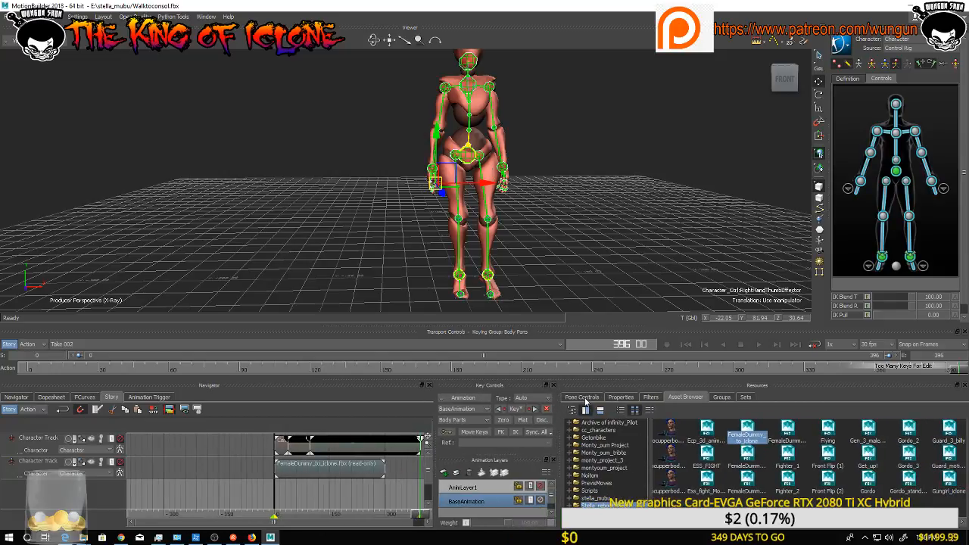
click(583, 398)
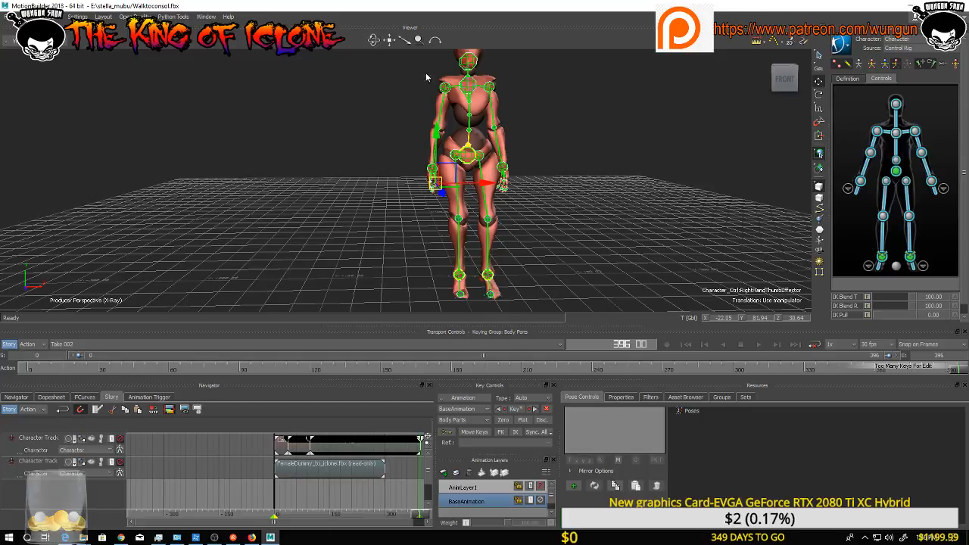
drag(373, 40, 330, 42)
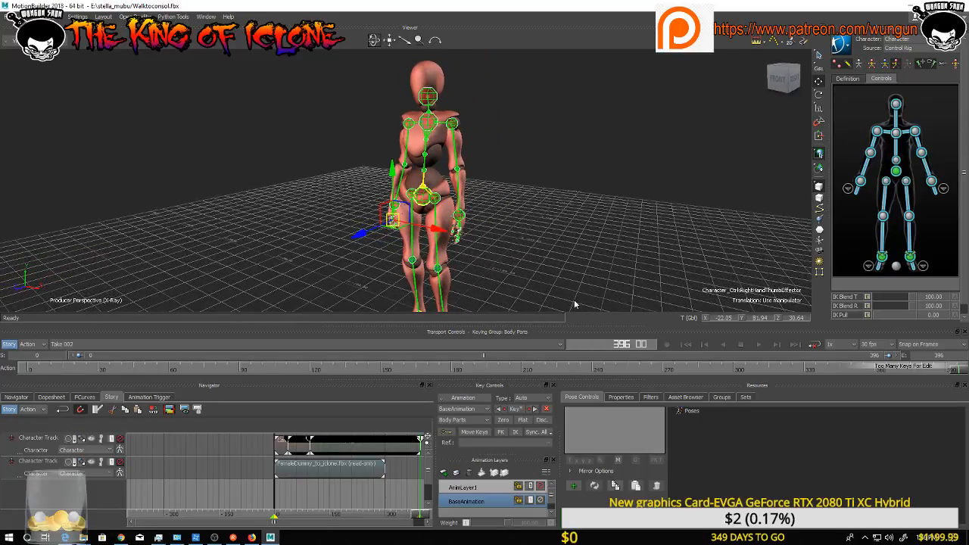
scroll(575, 304, up, 3)
drag(389, 40, 386, 44)
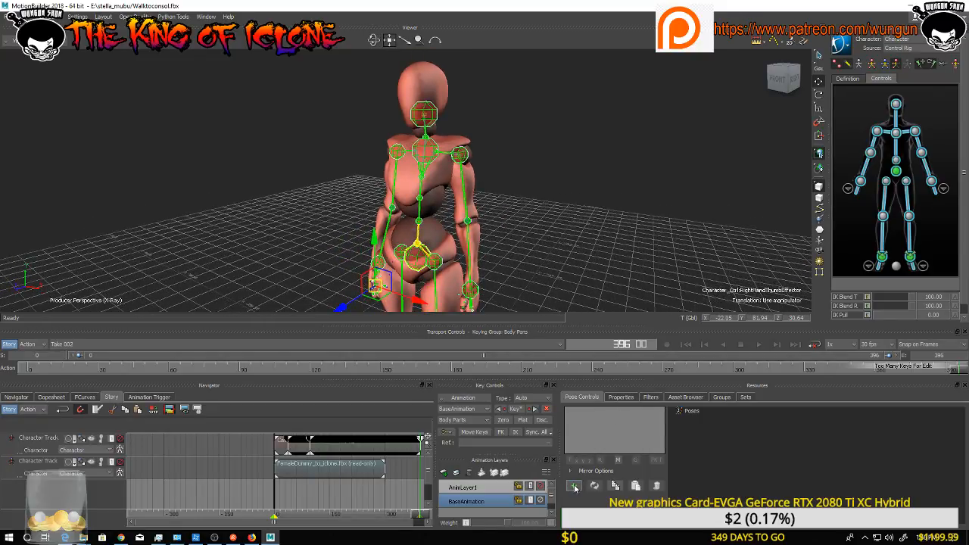
click(573, 486)
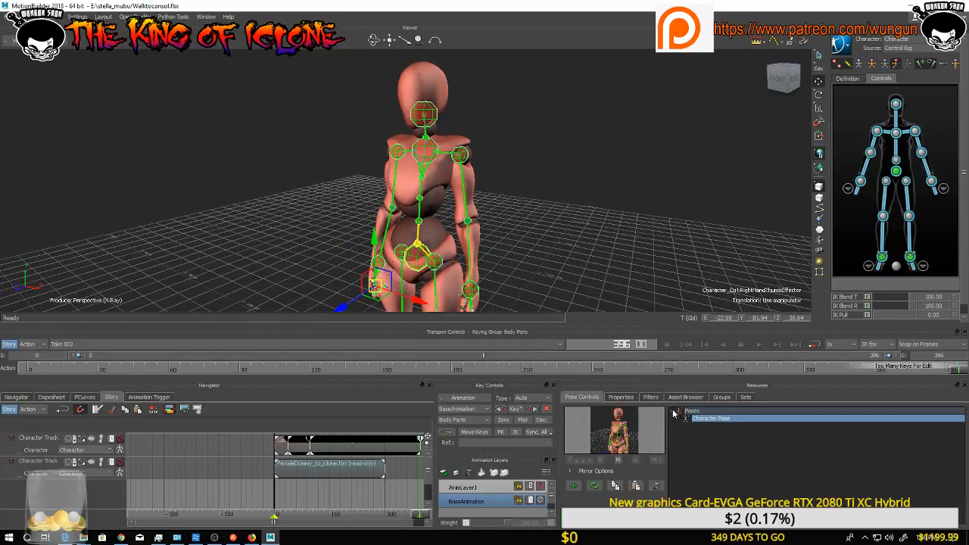
Switch to Take 003 and move the time cursor to its first frame.
click(141, 344)
click(69, 392)
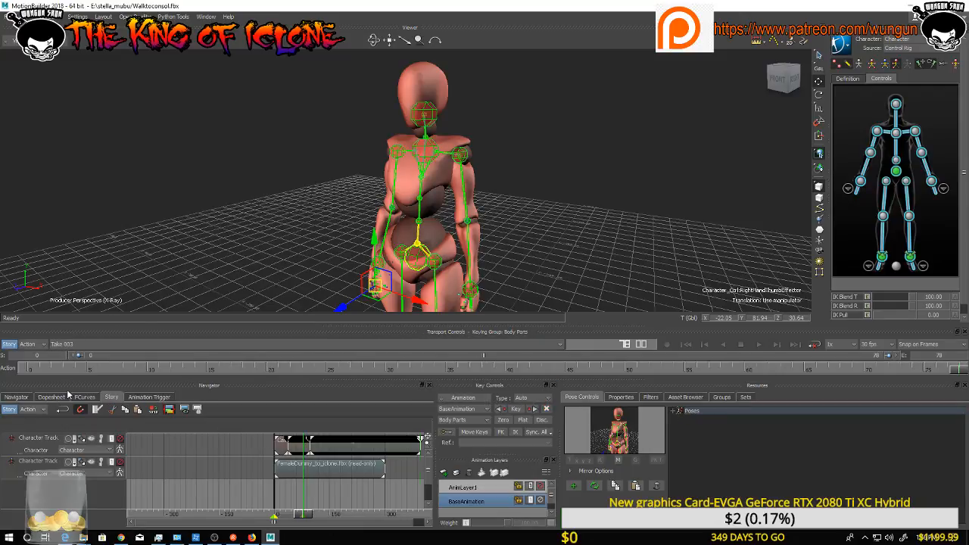
drag(389, 39, 390, 83)
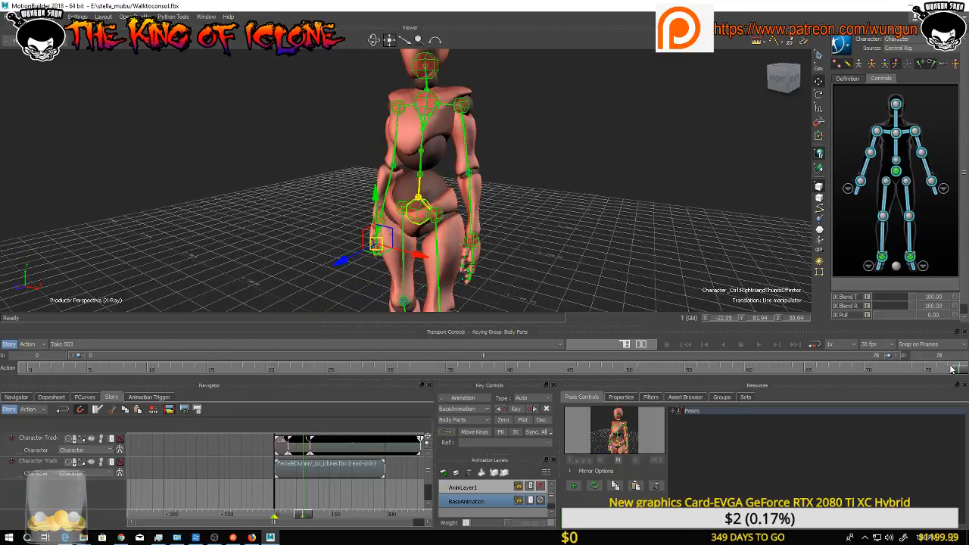
drag(952, 369, 27, 369)
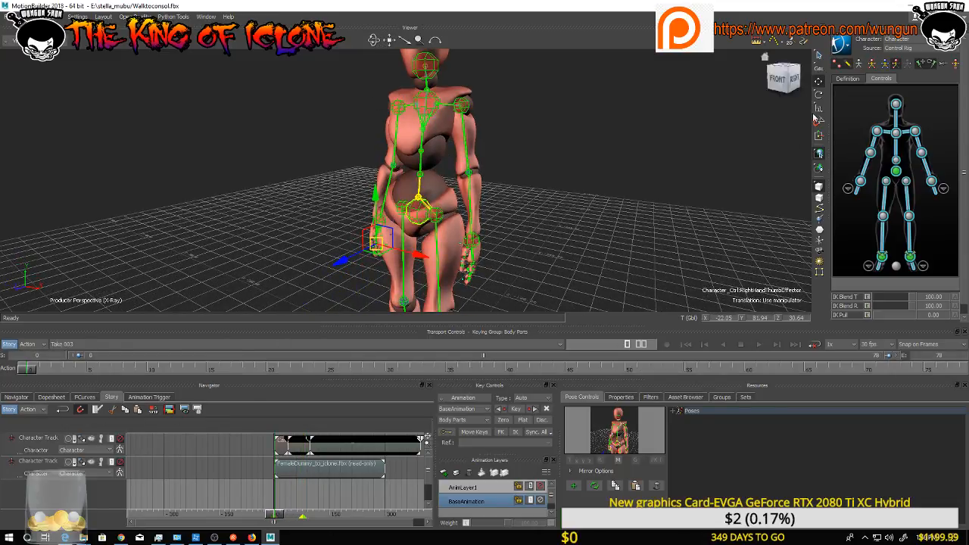
Set the character's source to None so Take 003 plays from the plotted skeleton, and stay on the first frame.
click(840, 45)
mouse_move(859, 101)
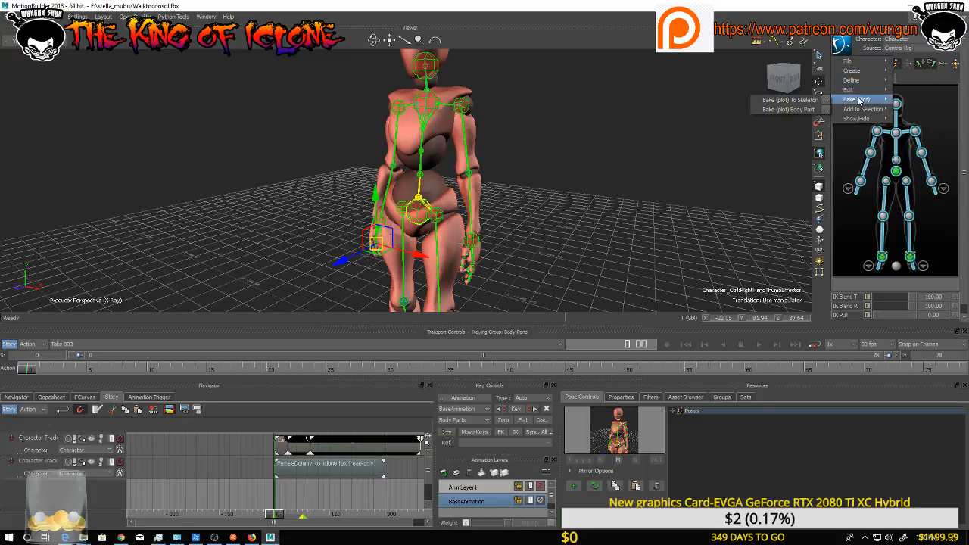
click(897, 48)
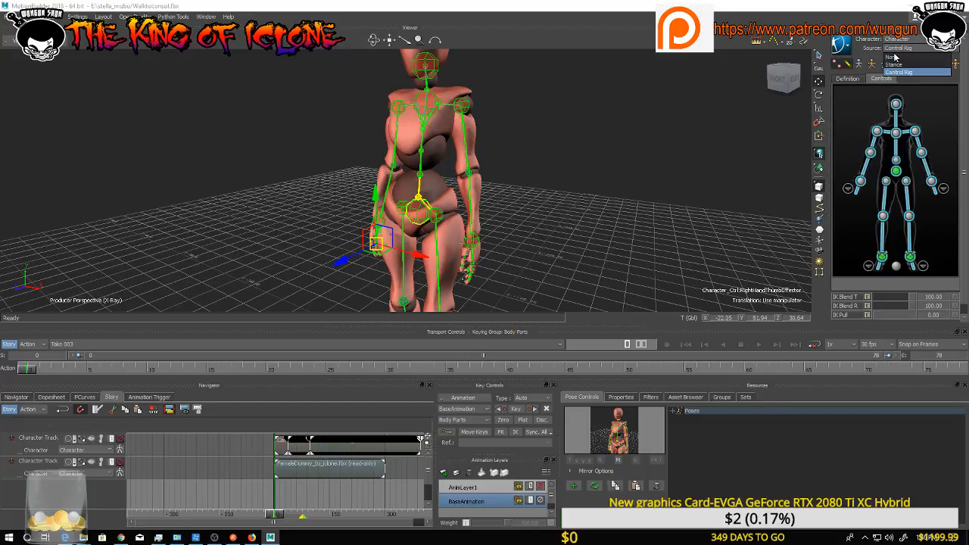
click(896, 60)
mouse_move(29, 370)
mouse_down()
mouse_move(556, 362)
mouse_move(22, 353)
mouse_up()
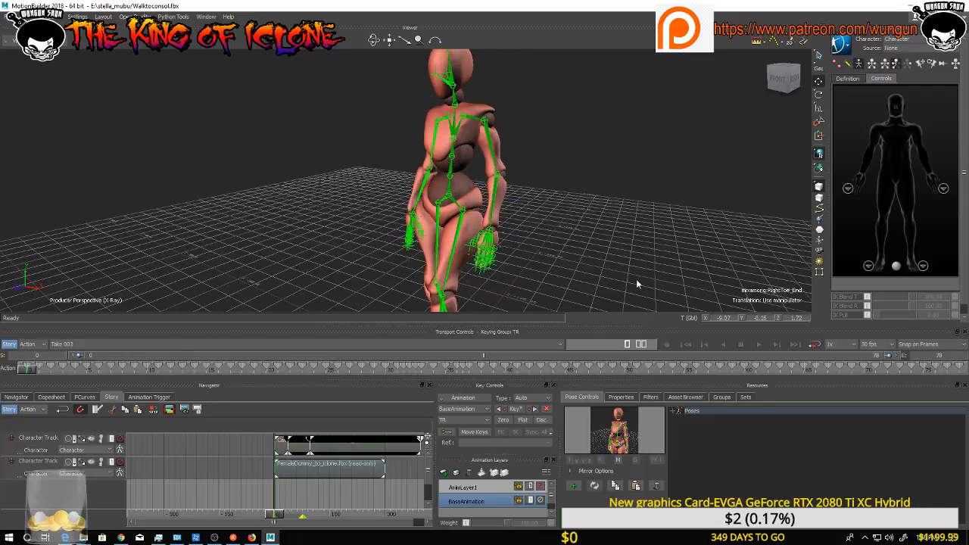
Bake Take 003's animation onto the character's control rig and make AnimLayer1 the active animation layer.
click(839, 44)
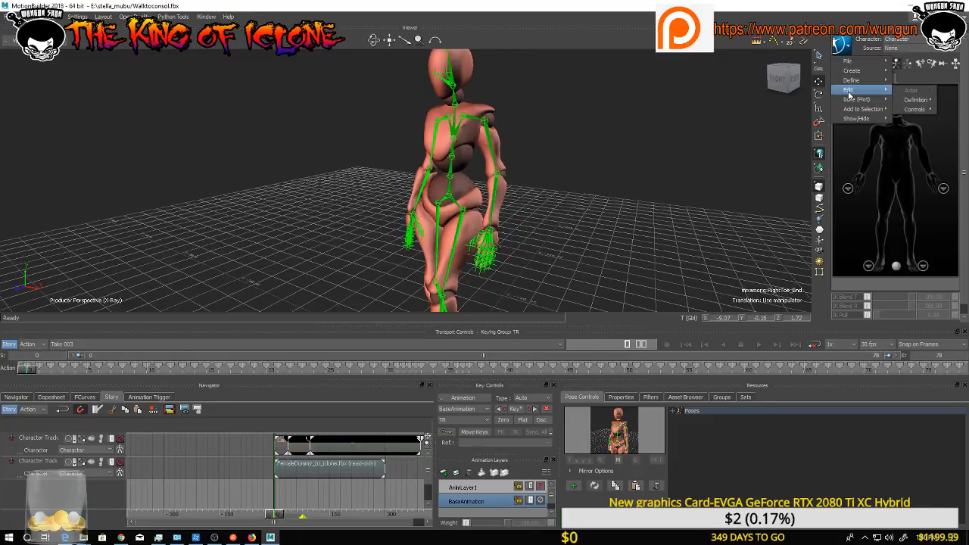
mouse_move(851, 105)
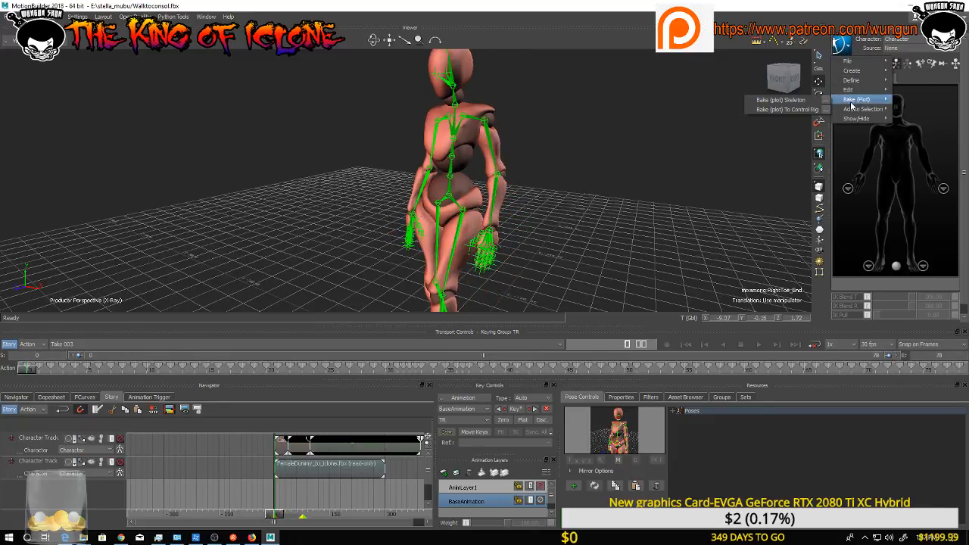
click(791, 109)
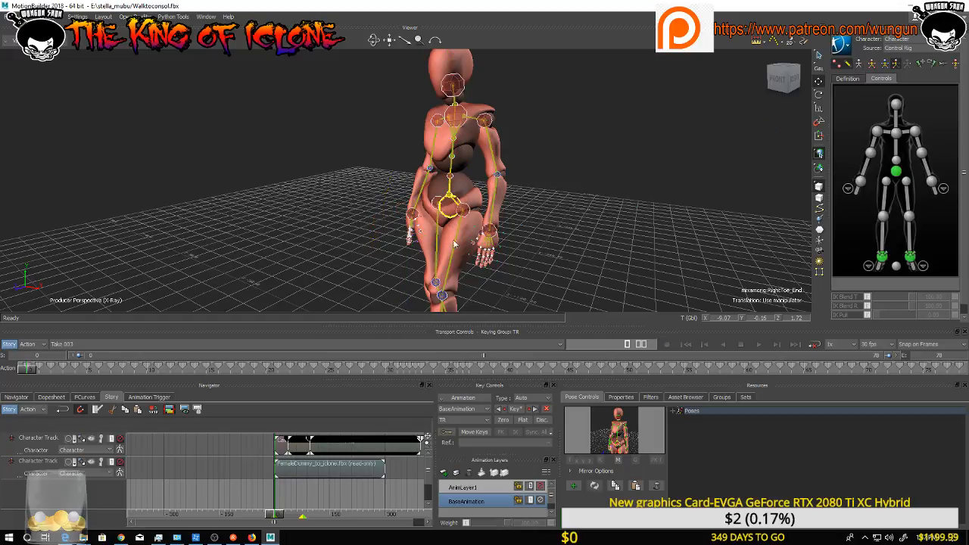
mouse_move(23, 373)
mouse_down()
mouse_move(832, 369)
mouse_move(29, 363)
mouse_move(588, 393)
mouse_move(904, 372)
mouse_move(268, 396)
mouse_move(1, 378)
mouse_move(757, 371)
mouse_move(22, 369)
mouse_up()
click(462, 488)
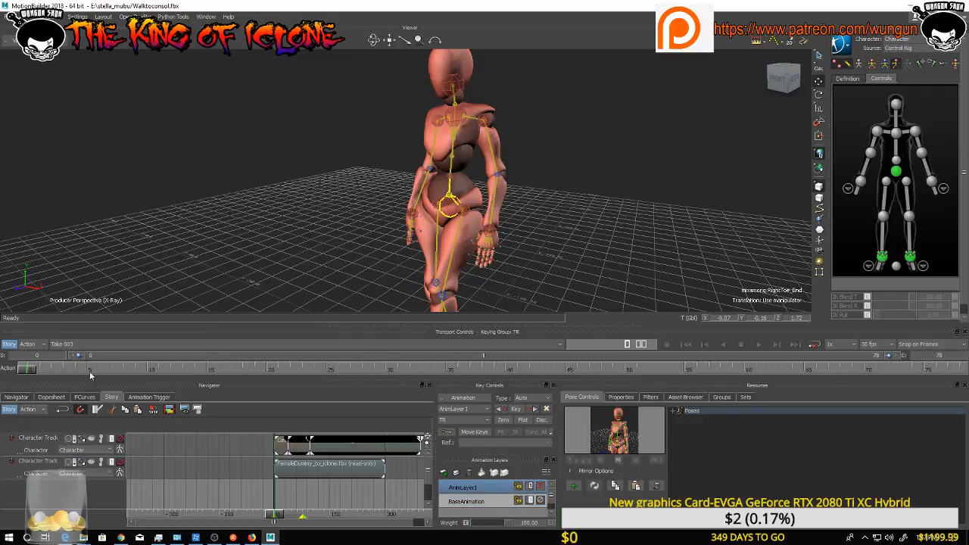
Select all body controls of the rig at the first frame and try to add the left foot's toe control.
mouse_move(28, 370)
mouse_down()
mouse_move(95, 383)
mouse_move(22, 382)
mouse_up()
double_click(856, 212)
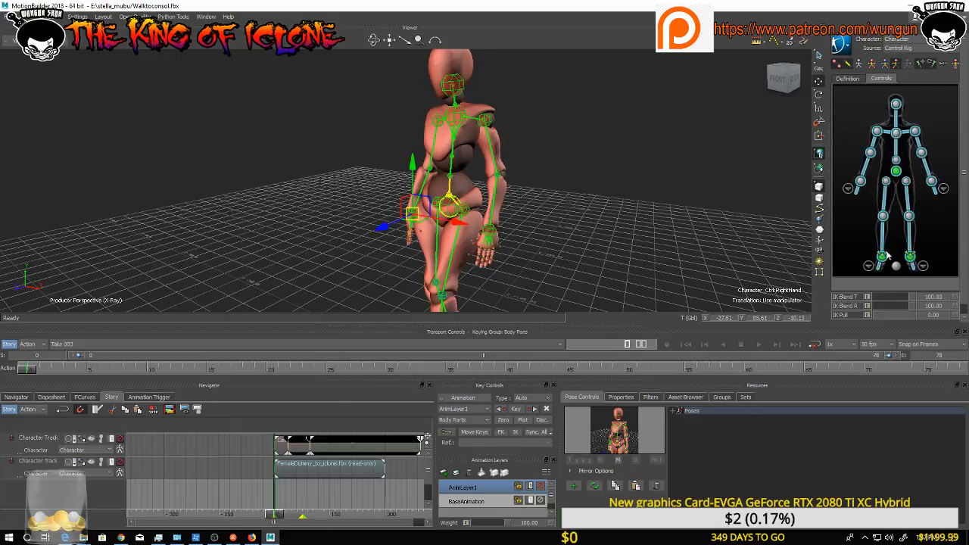
click(921, 265)
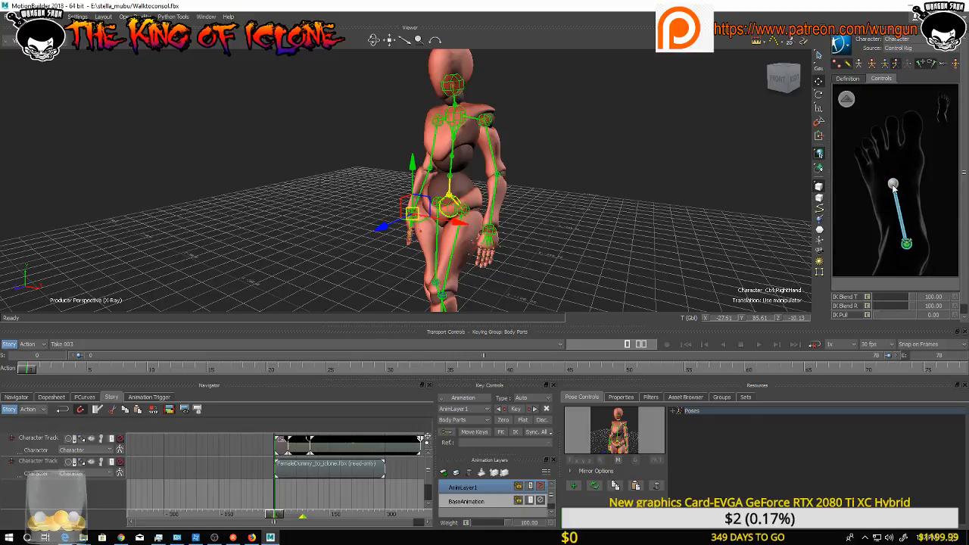
click(880, 162)
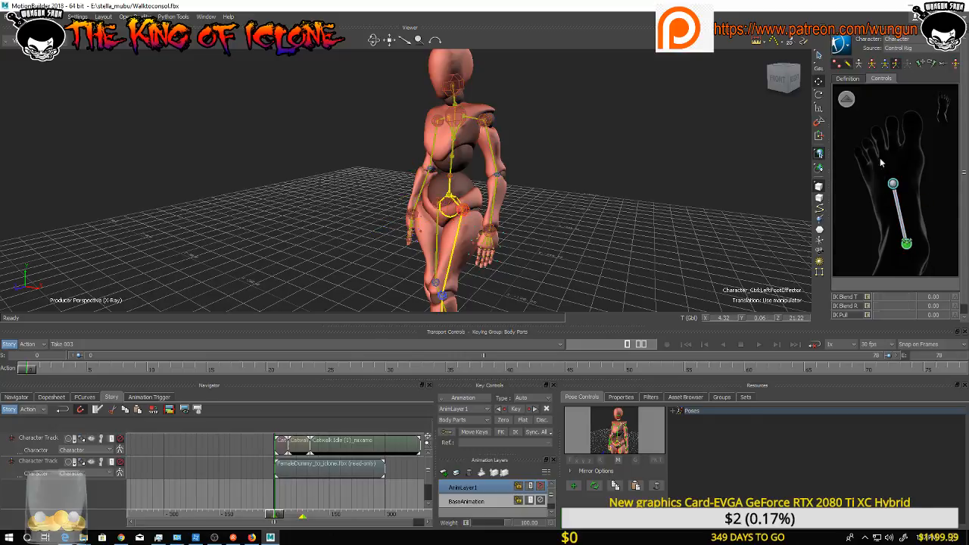
click(846, 99)
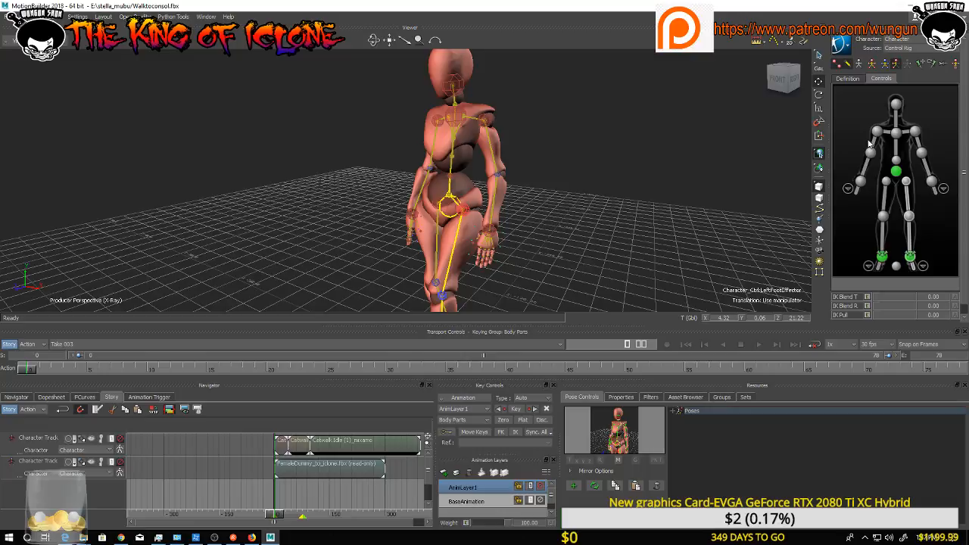
Add all finger and thumb controls of the left and right hands to the body selection.
click(943, 190)
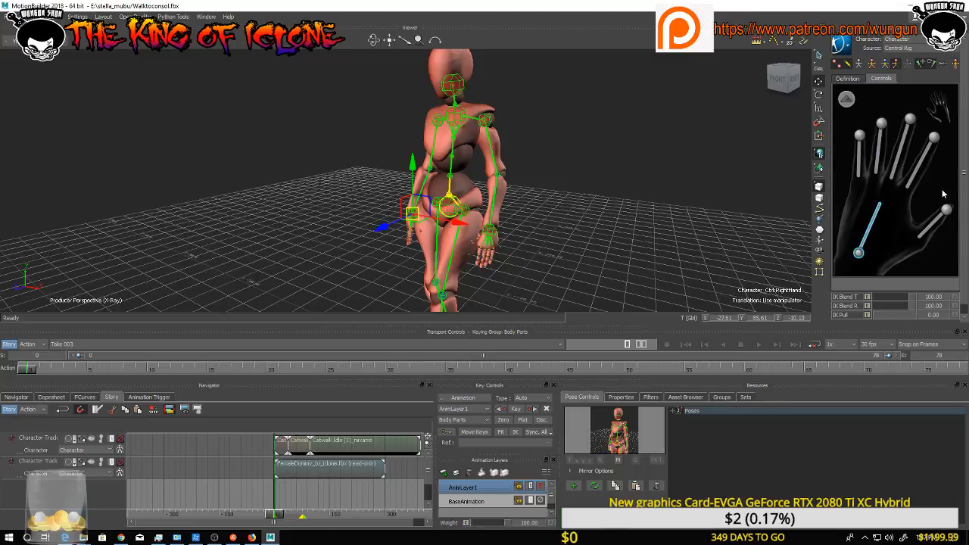
click(846, 100)
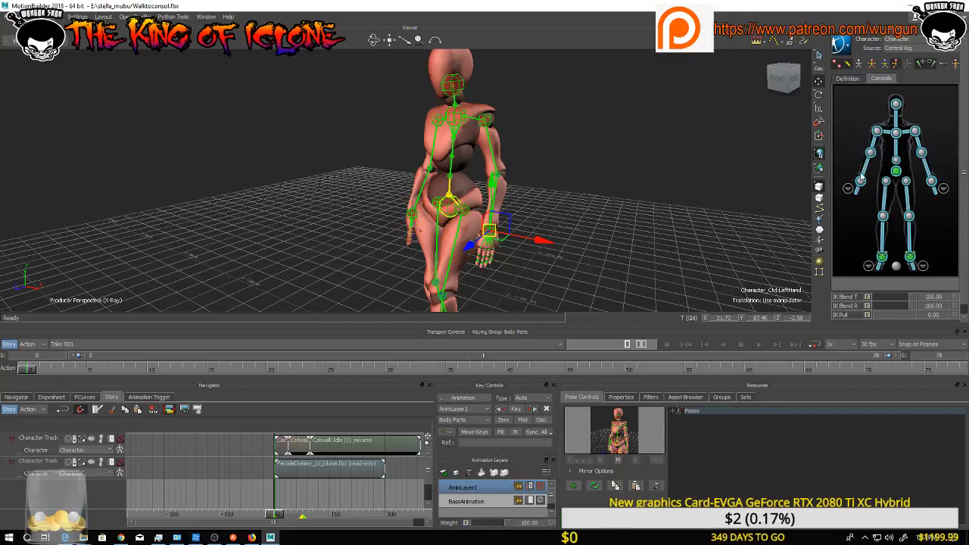
click(848, 189)
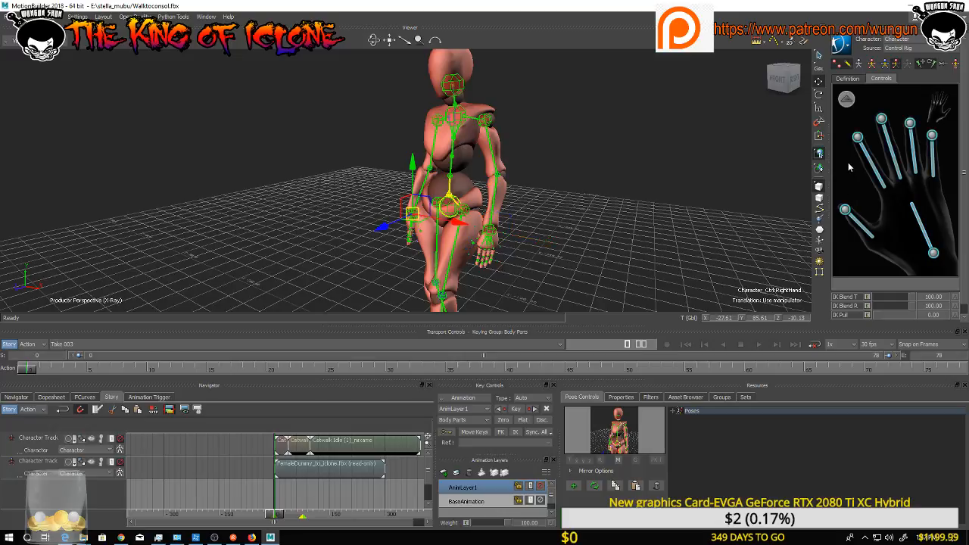
click(846, 99)
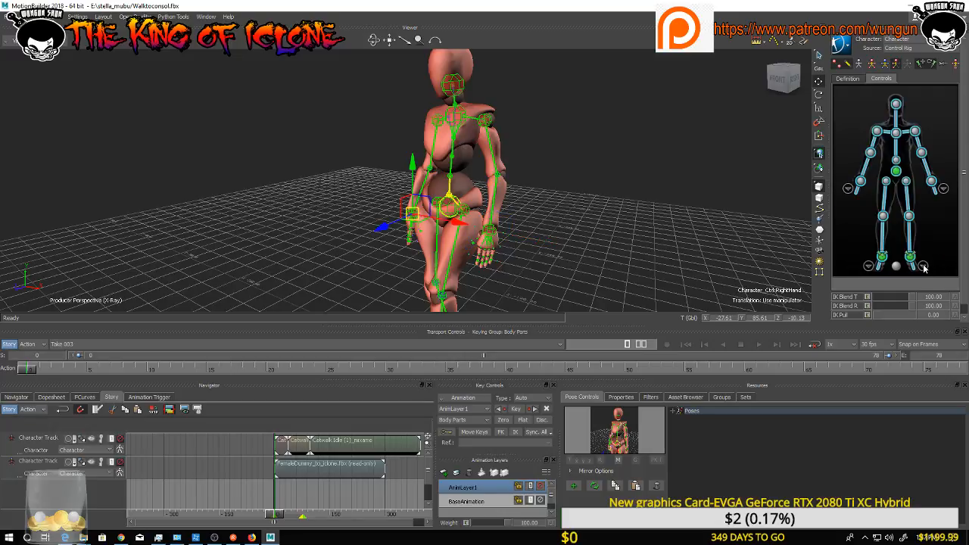
Add the toe controls of the left and right feet to the rig selection.
click(923, 265)
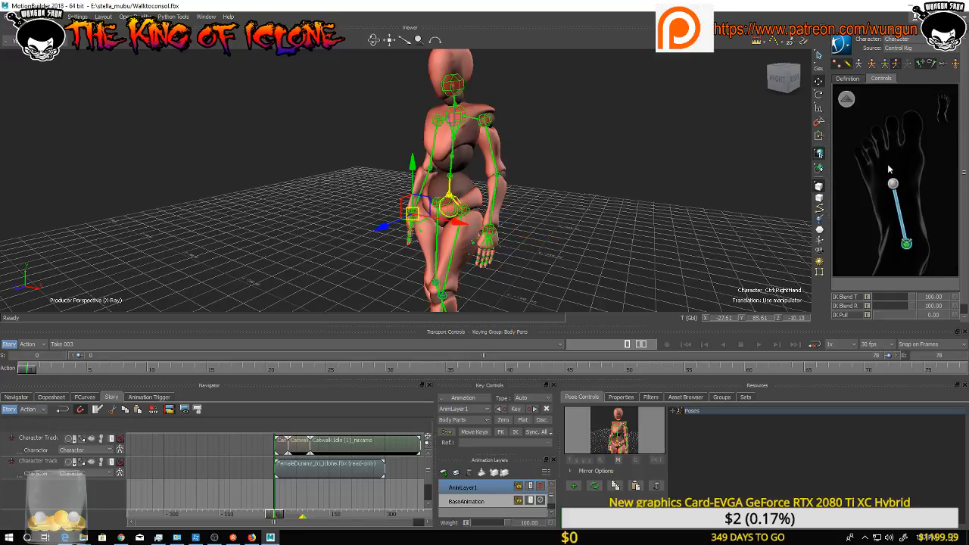
click(894, 185)
click(847, 99)
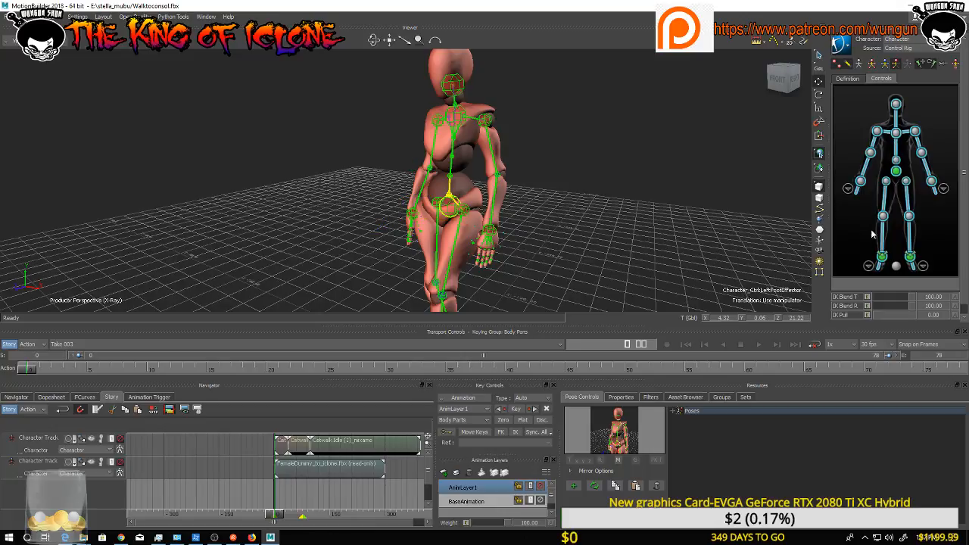
click(868, 267)
click(897, 184)
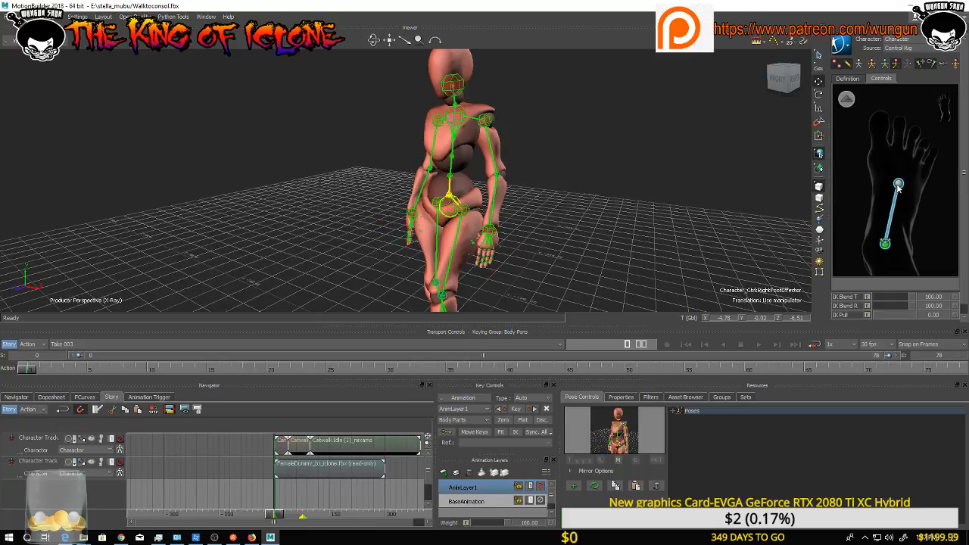
click(847, 100)
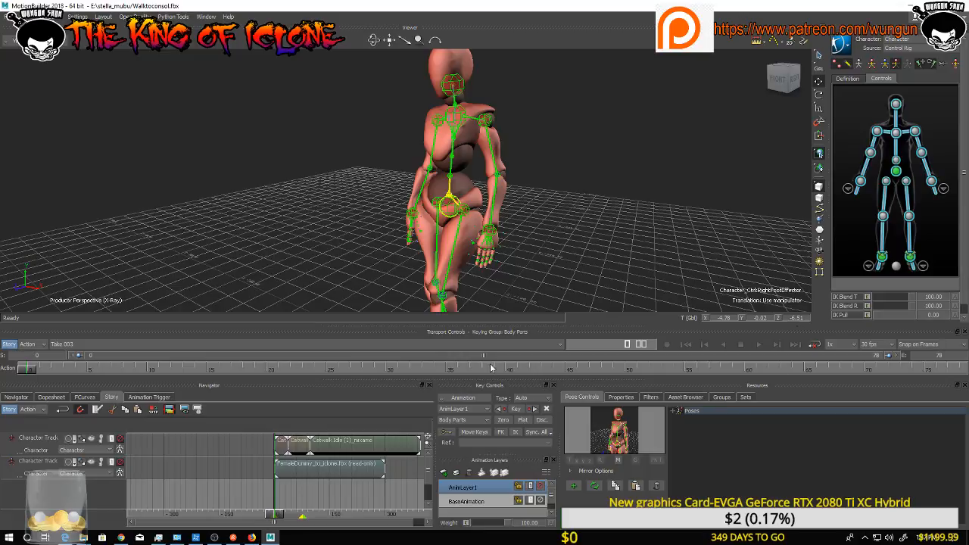
Apply the stored Character Pose to the selected rig controls at the first frame.
click(676, 411)
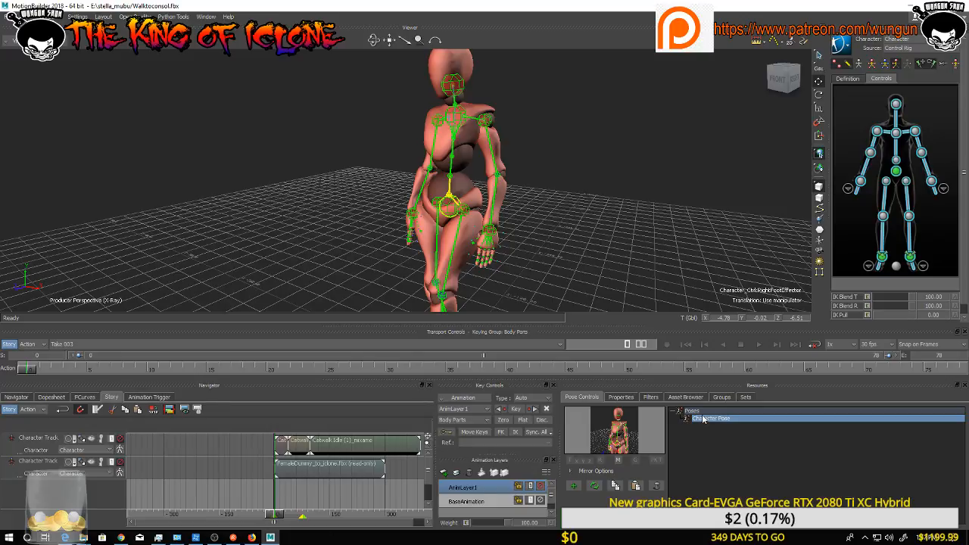
scroll(589, 220, down, 3)
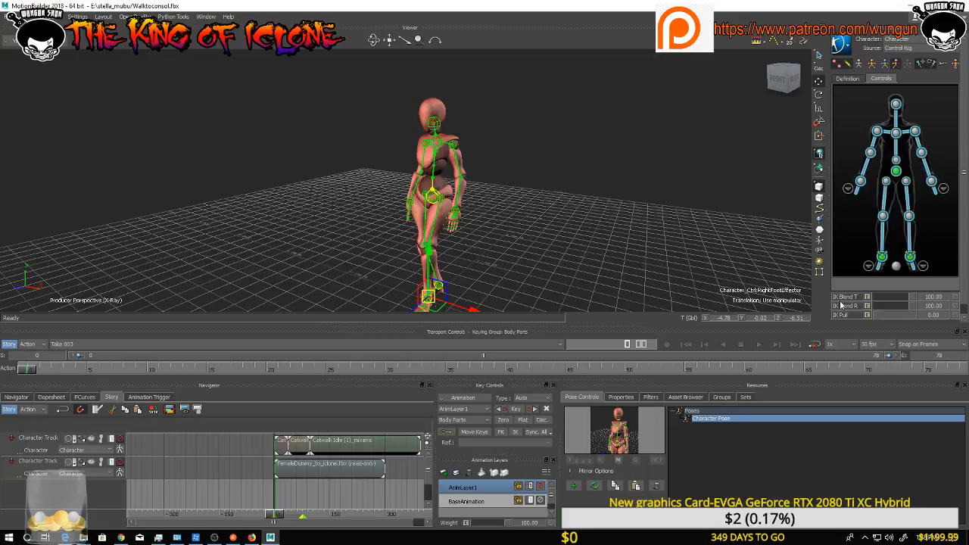
double_click(701, 418)
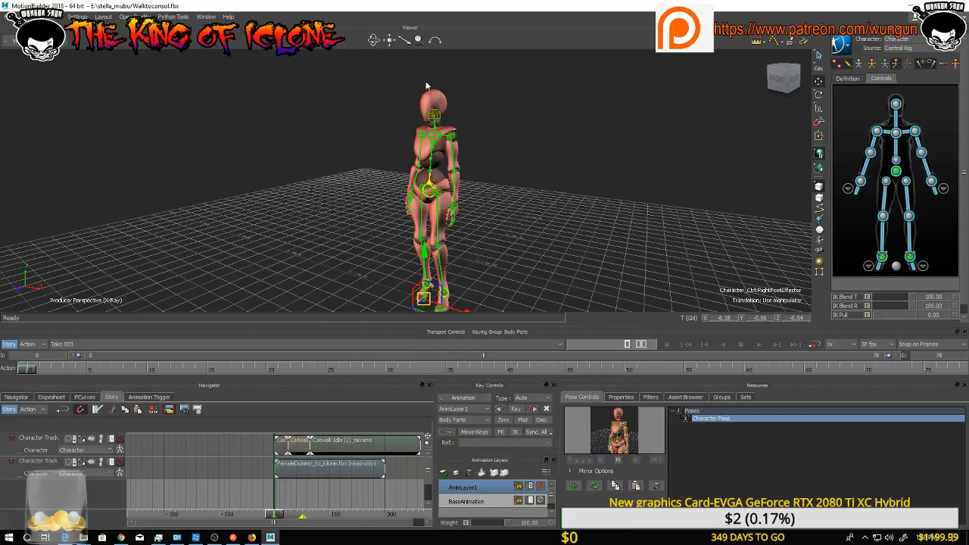
drag(373, 39, 377, 132)
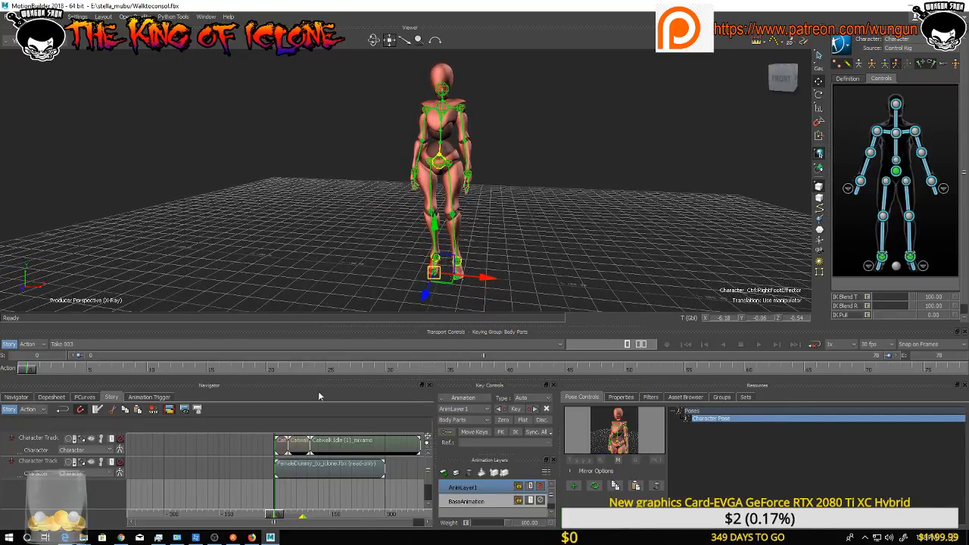
Turn on automatic keying and apply the stored Character Pose again so it is keyed on AnimLayer1 at the first frame.
click(446, 432)
mouse_move(32, 370)
mouse_down()
mouse_move(63, 373)
mouse_move(28, 371)
mouse_up()
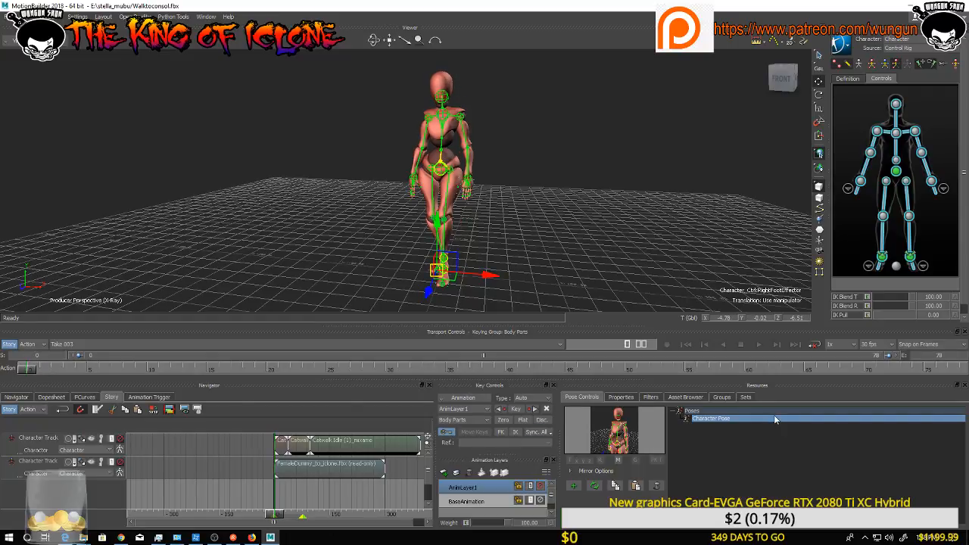
double_click(742, 419)
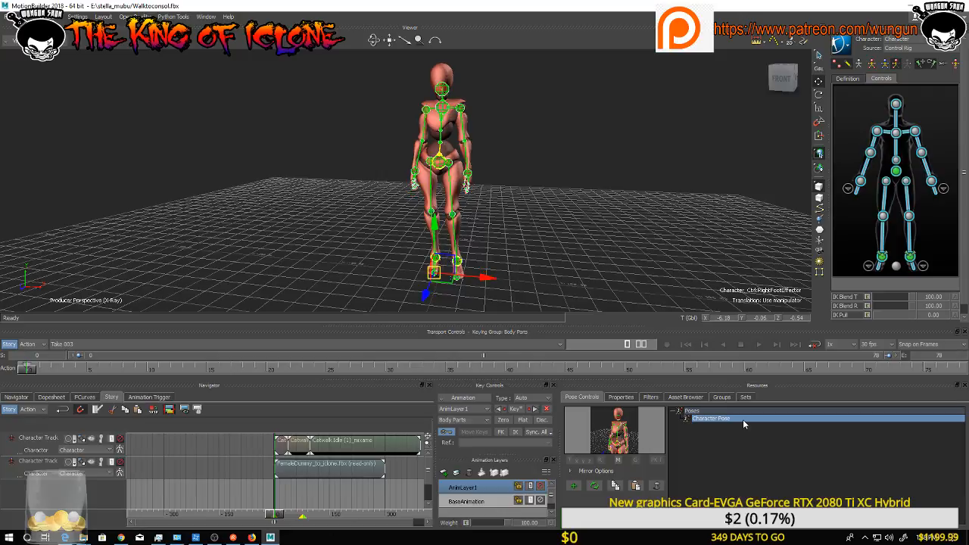
mouse_move(26, 371)
mouse_down()
mouse_move(303, 371)
mouse_move(554, 417)
mouse_move(605, 416)
mouse_move(182, 395)
mouse_move(955, 377)
mouse_move(637, 368)
mouse_move(34, 375)
mouse_move(958, 371)
mouse_move(27, 368)
mouse_up()
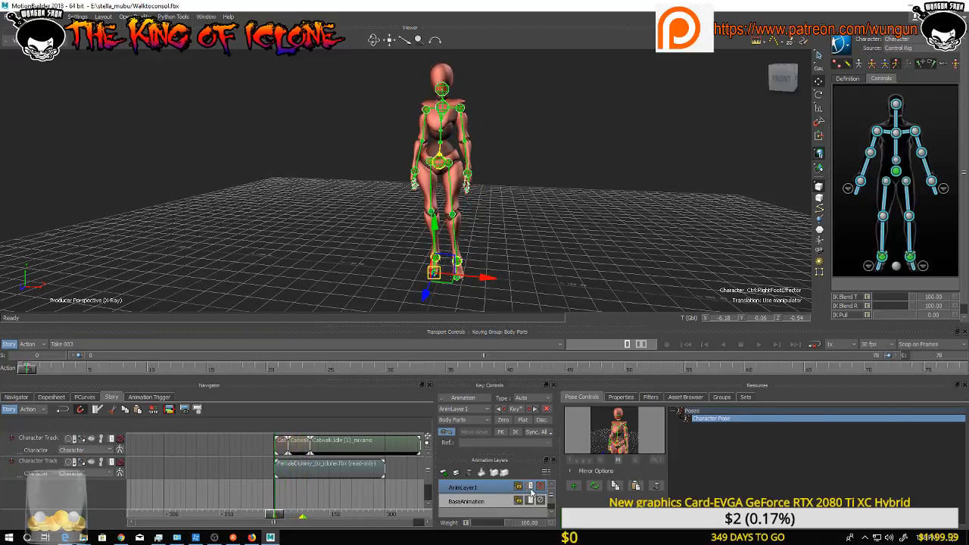
Mute AnimLayer1 to compare the take's motion without the pose, and unmute it at the first frame.
click(540, 489)
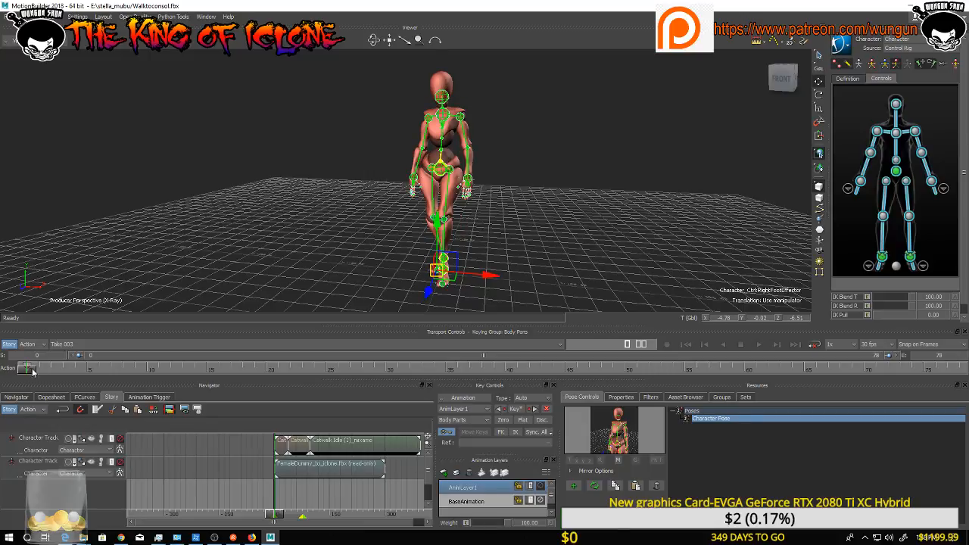
drag(32, 370, 649, 369)
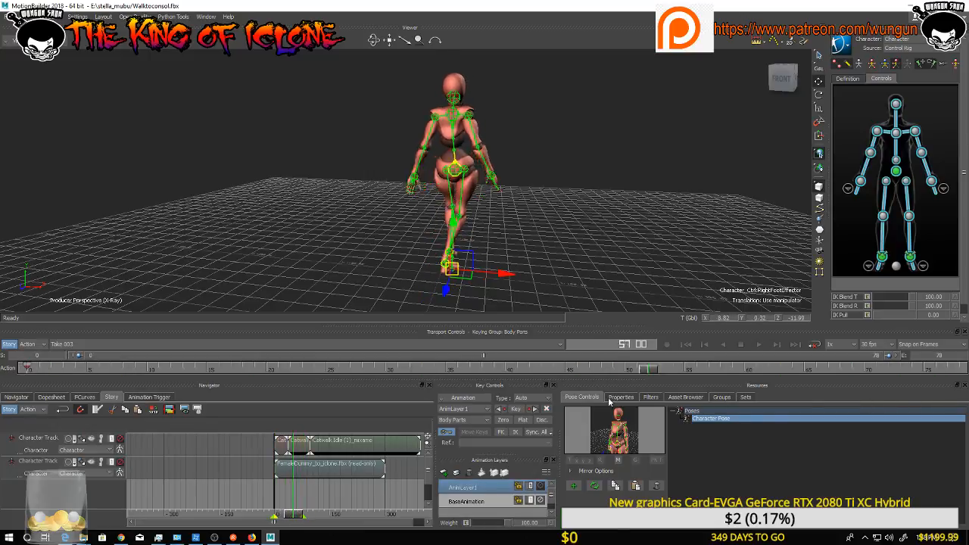
drag(609, 401, 27, 369)
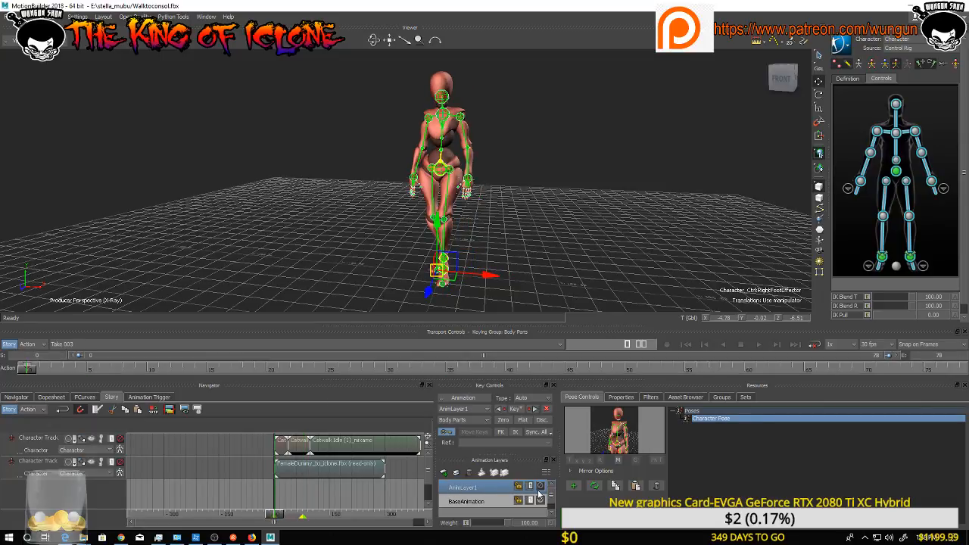
click(484, 487)
mouse_move(43, 365)
mouse_down()
mouse_move(450, 410)
mouse_move(219, 391)
mouse_move(35, 357)
mouse_move(350, 388)
mouse_move(27, 369)
mouse_up()
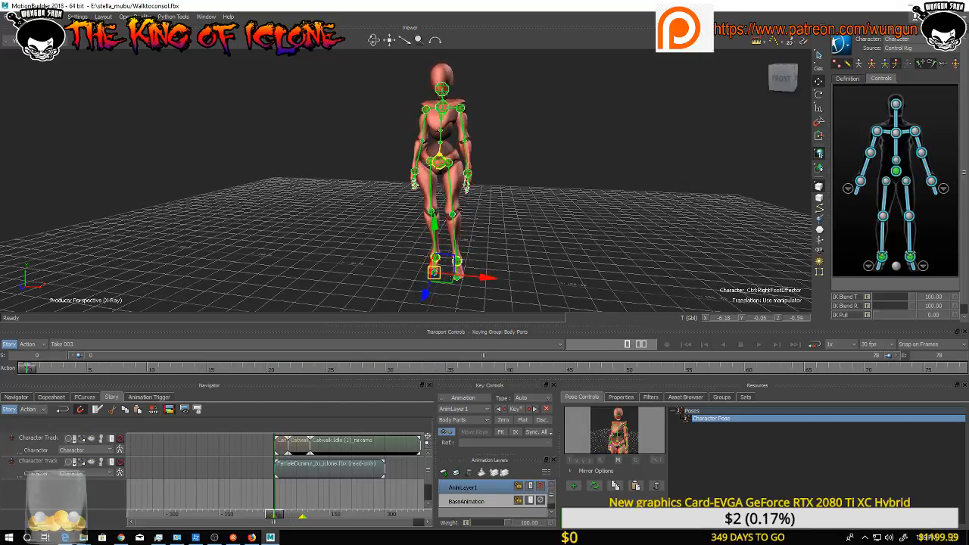
Set a zero key on AnimLayer1 at frame 8 and scrub to frame 21 to check the blend.
drag(373, 39, 246, 317)
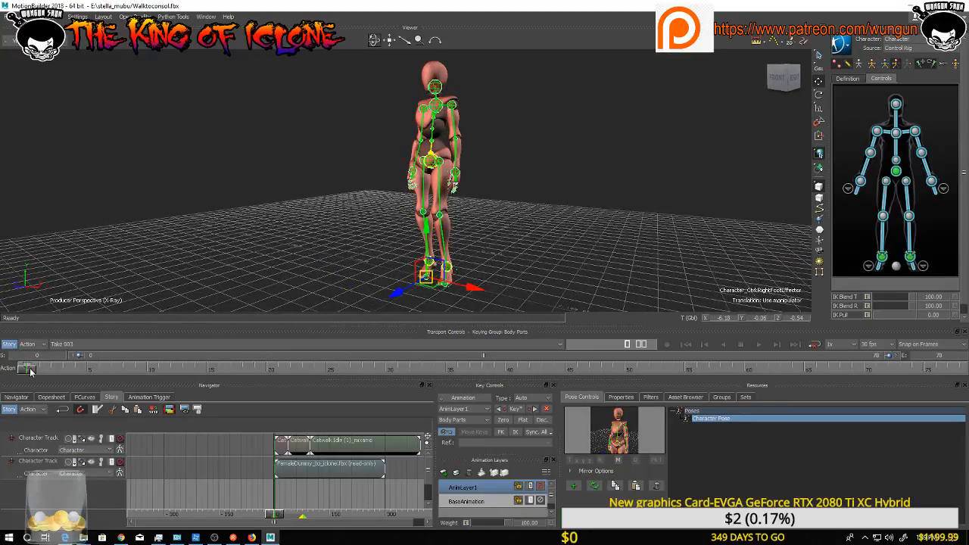
drag(31, 371, 119, 377)
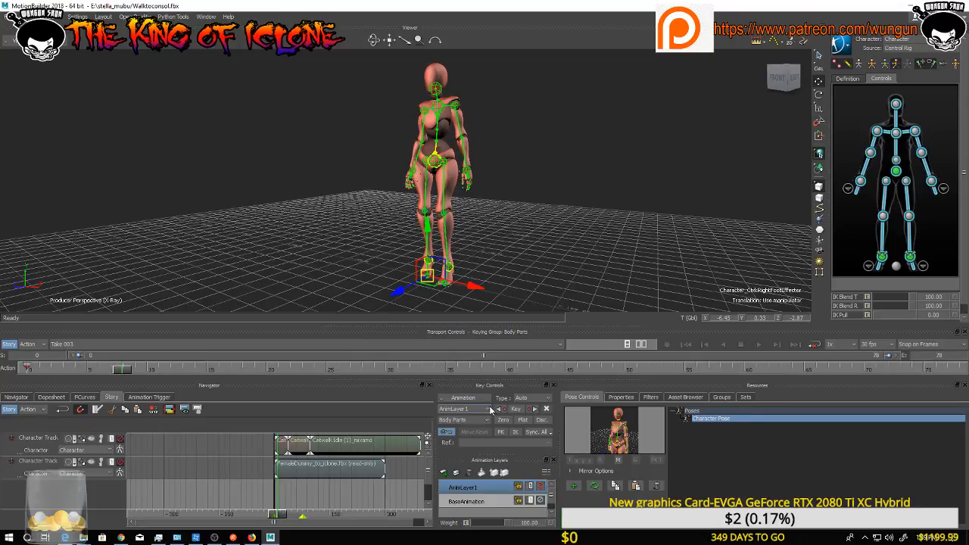
click(505, 420)
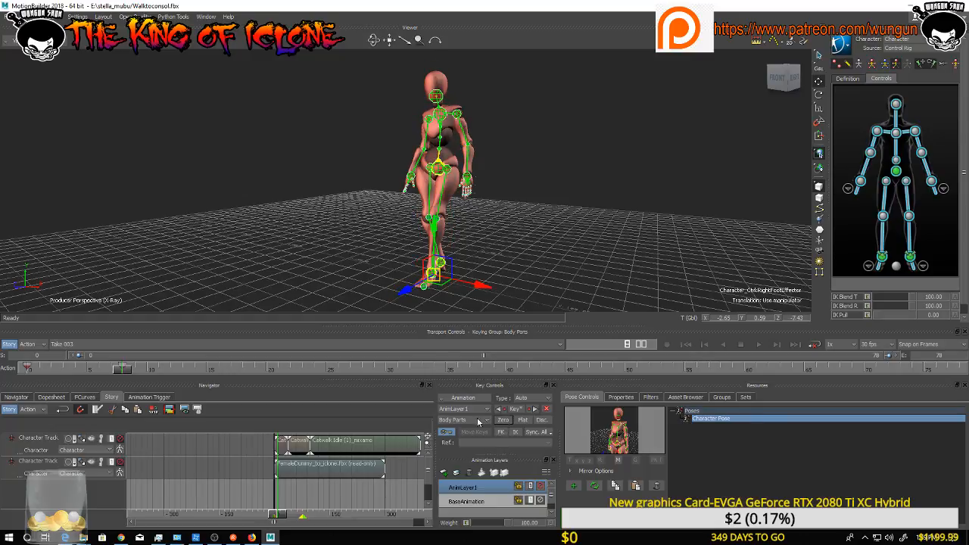
drag(129, 371, 276, 383)
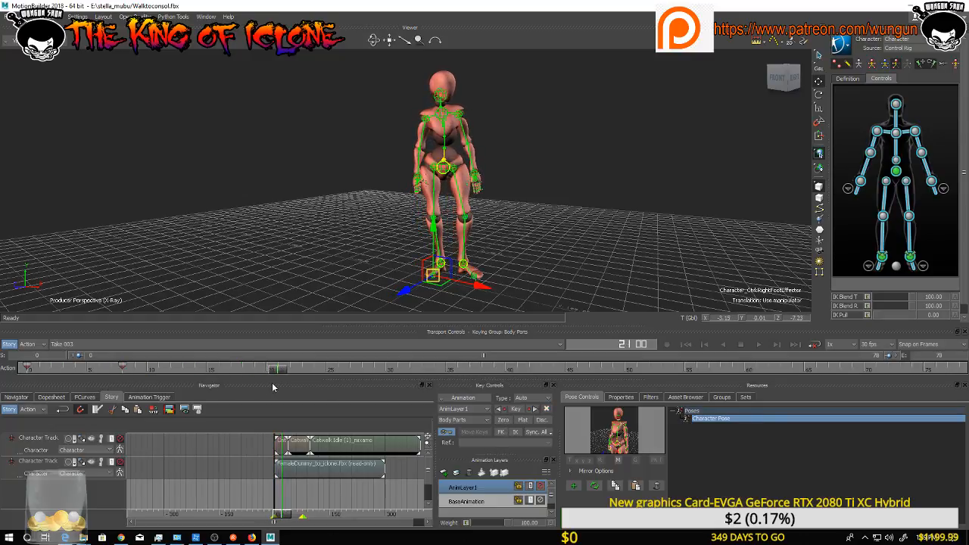
Move AnimLayer1's zero key from frame 8 to frame 26 and review the longer blend back to the first frame.
mouse_move(125, 370)
mouse_down()
mouse_move(277, 374)
mouse_move(62, 371)
mouse_move(106, 373)
mouse_up()
mouse_move(244, 383)
mouse_down()
mouse_move(647, 399)
mouse_move(666, 374)
mouse_move(908, 371)
mouse_move(553, 371)
mouse_move(252, 355)
mouse_move(27, 369)
mouse_move(541, 371)
mouse_move(27, 369)
mouse_move(456, 369)
mouse_move(32, 366)
mouse_move(337, 369)
mouse_up()
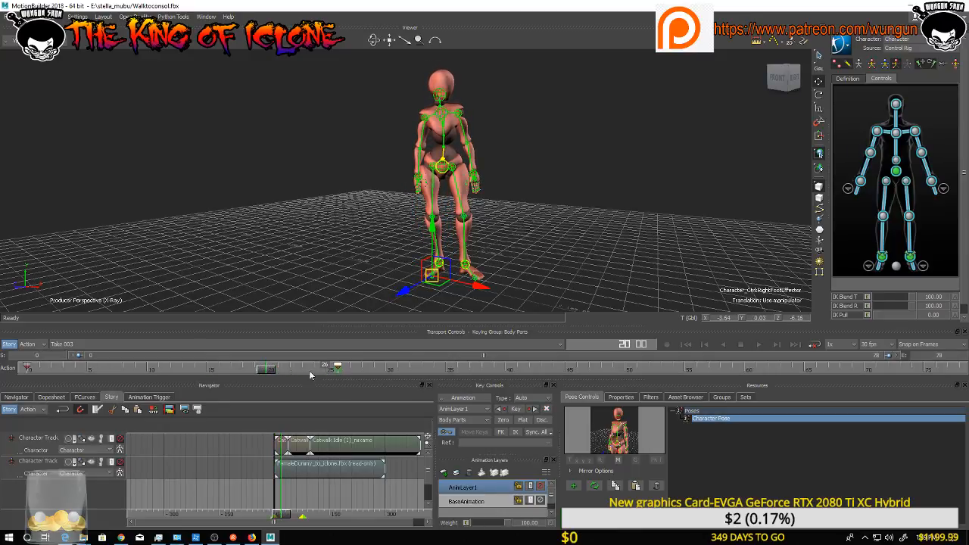
mouse_move(273, 372)
mouse_down()
mouse_move(618, 395)
mouse_move(53, 374)
mouse_move(828, 370)
mouse_move(265, 370)
mouse_move(15, 349)
mouse_up()
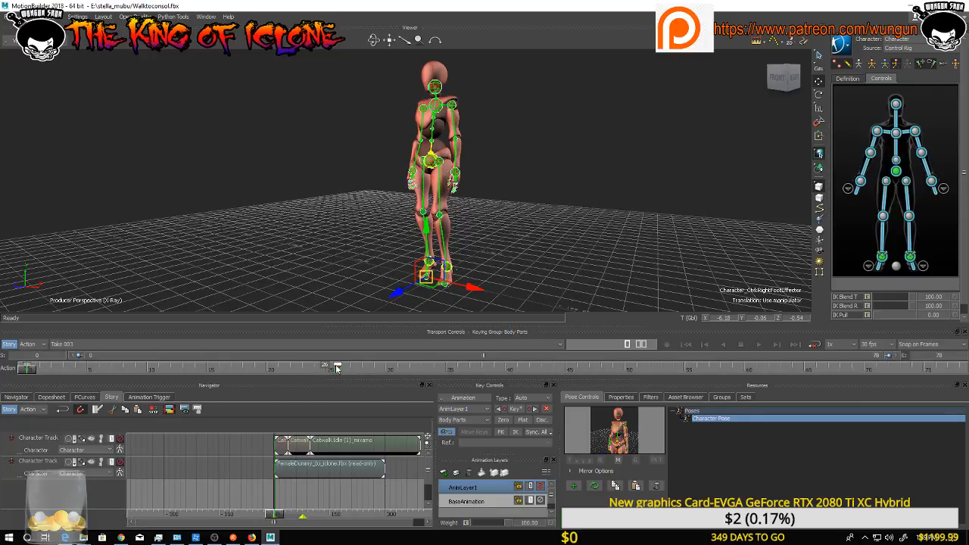
Delete the AnimLayer1 keys at frames 0 and 26 and look closely at the character's feet.
drag(356, 368, 10, 368)
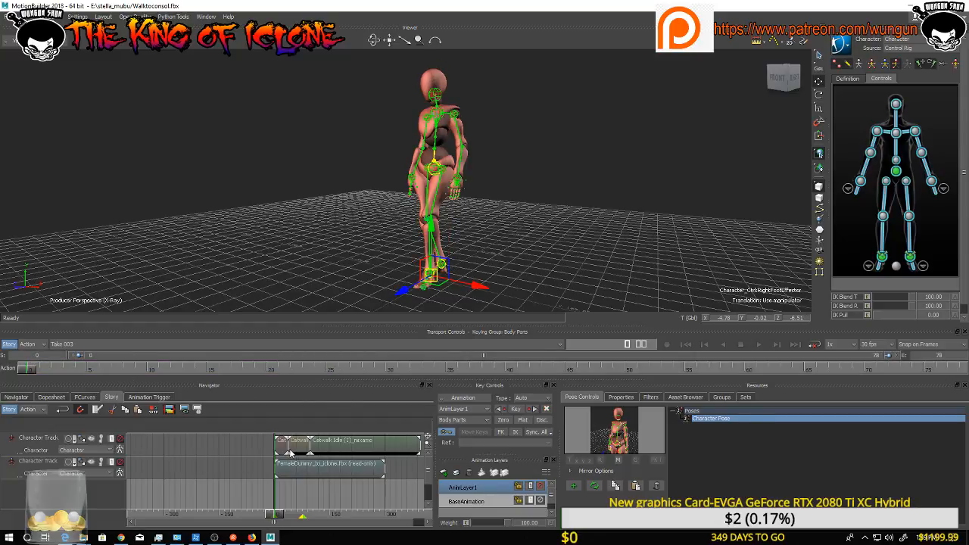
drag(374, 41, 445, 153)
scroll(444, 154, up, 3)
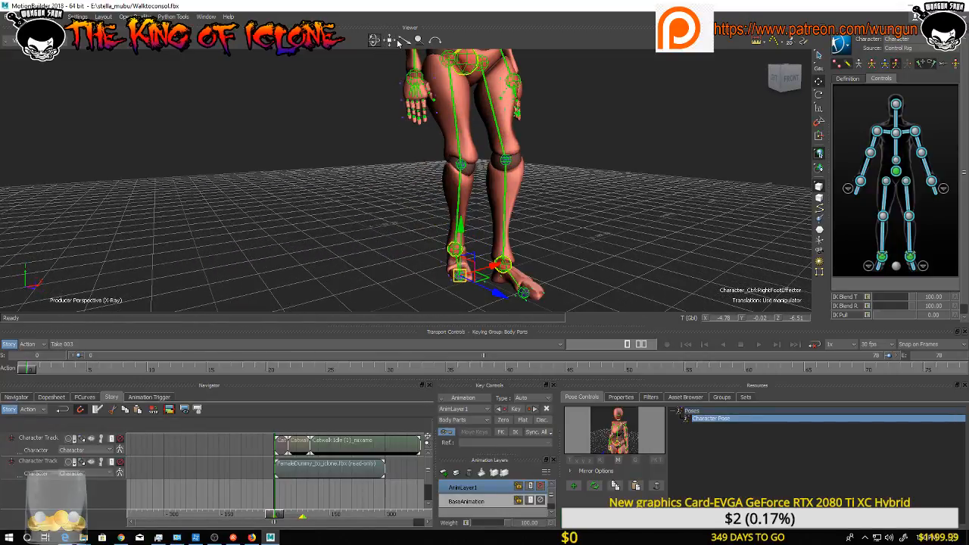
Select the ankle and foot effectors of both feet on the character's control rig.
drag(389, 40, 389, 47)
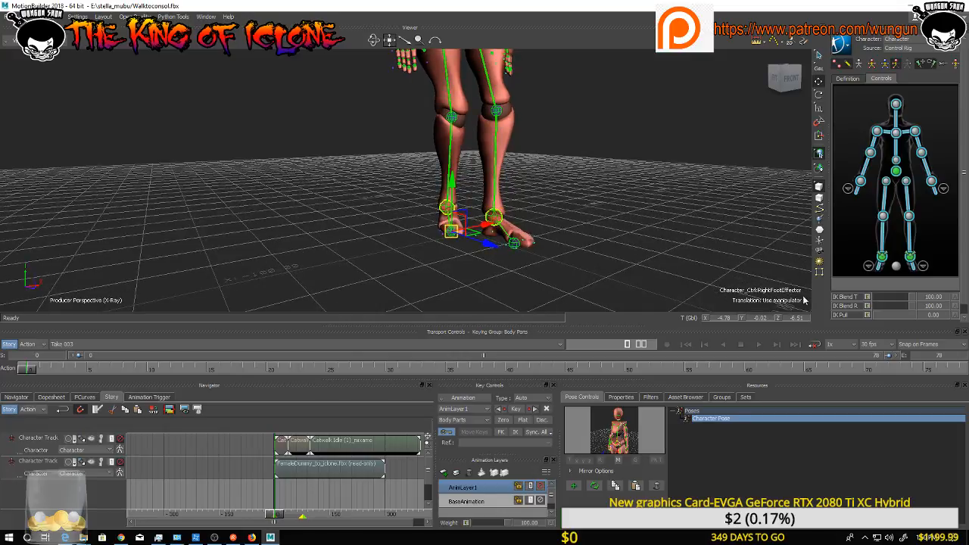
click(882, 258)
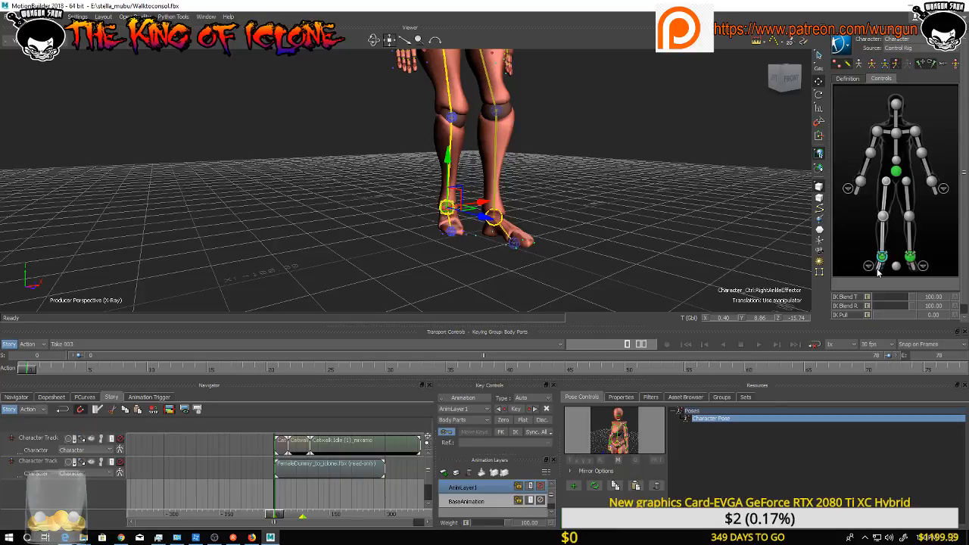
click(880, 266)
click(880, 262)
click(880, 267)
click(870, 266)
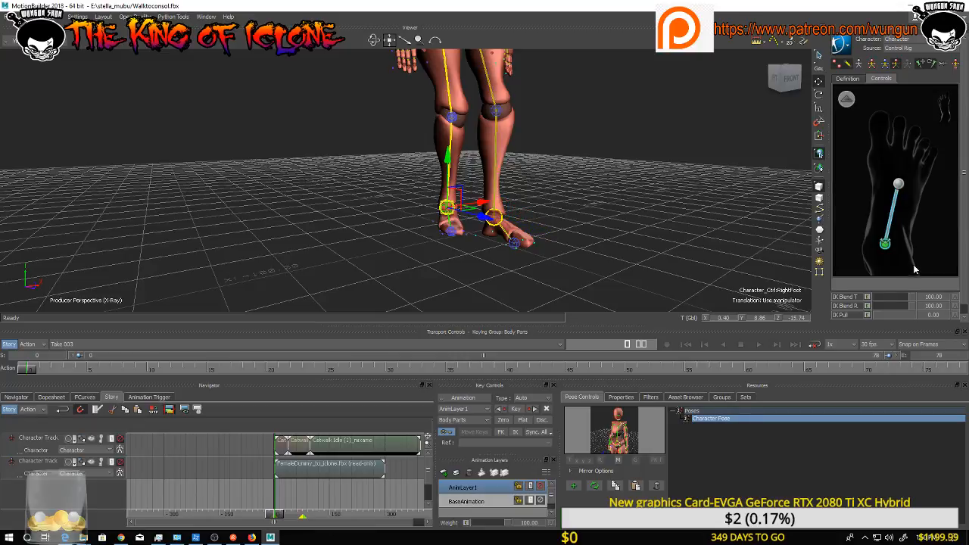
click(899, 187)
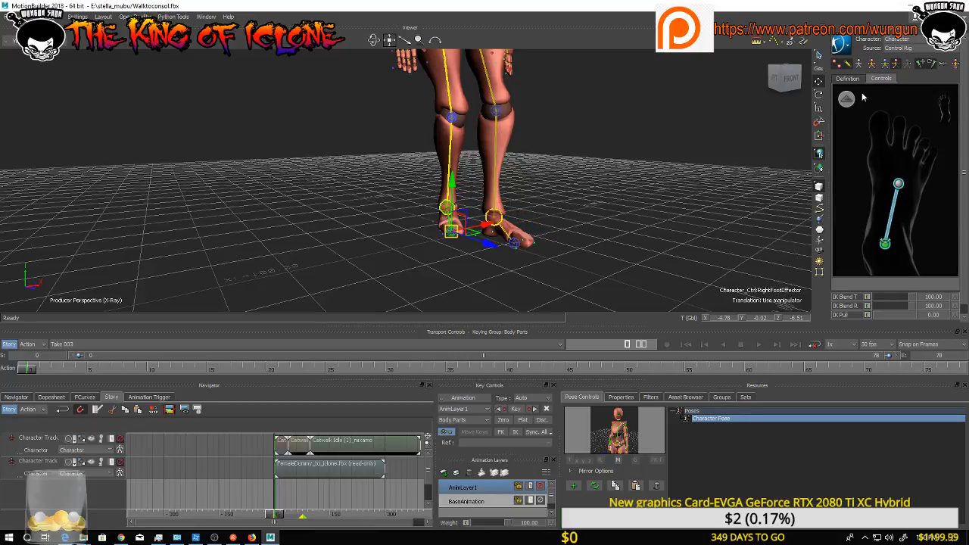
click(847, 100)
click(923, 266)
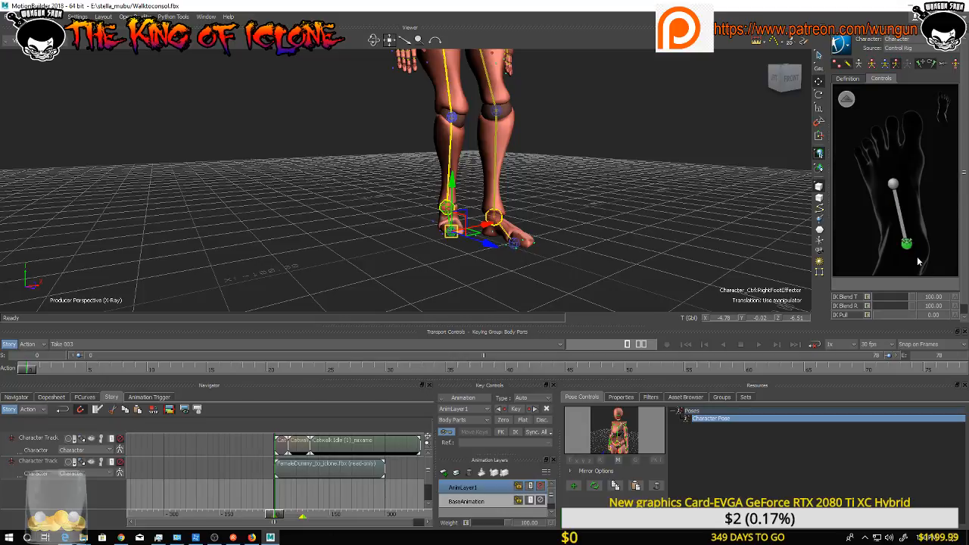
click(906, 244)
click(896, 198)
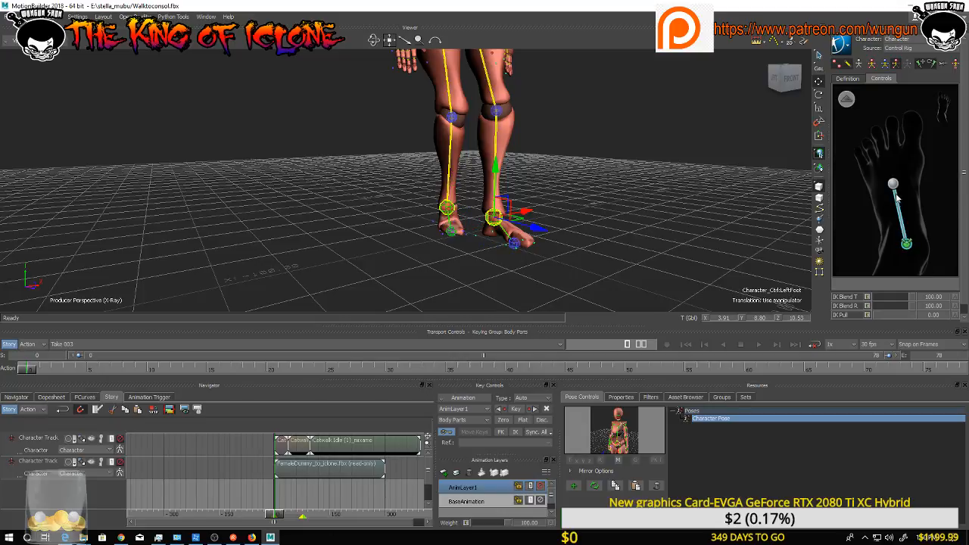
click(894, 187)
click(848, 102)
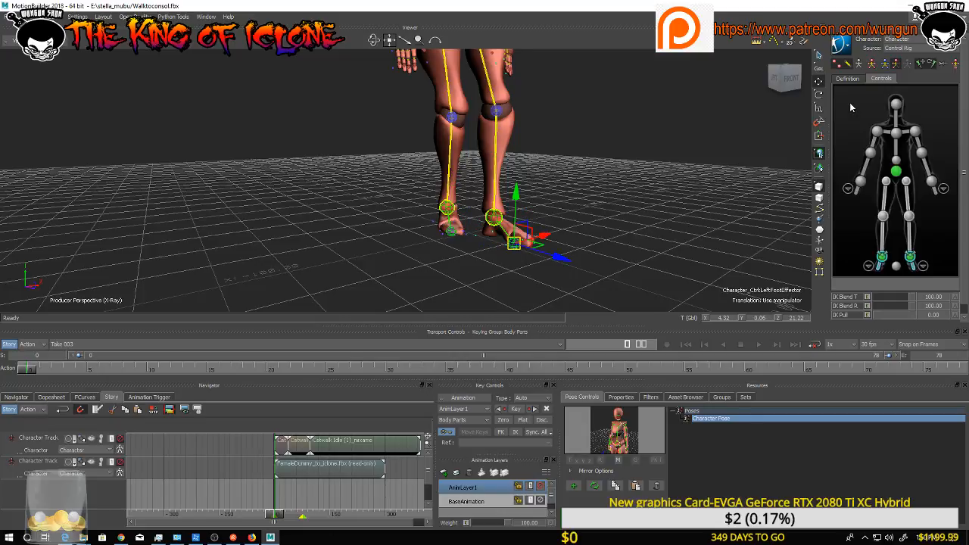
Add the hips to the foot selection and apply the stored Character Pose at frame 0 on AnimLayer1.
click(896, 173)
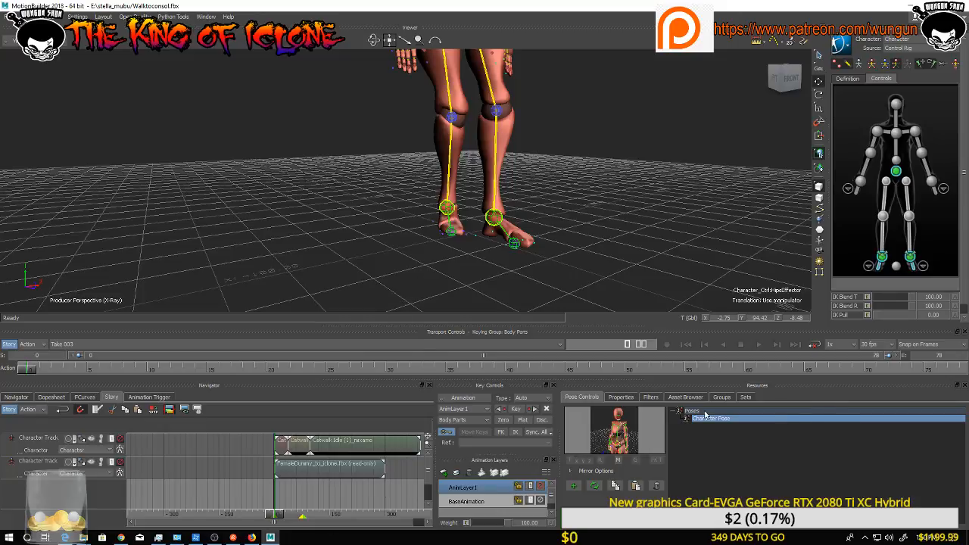
ctrl+drag(648, 286, 579, 225)
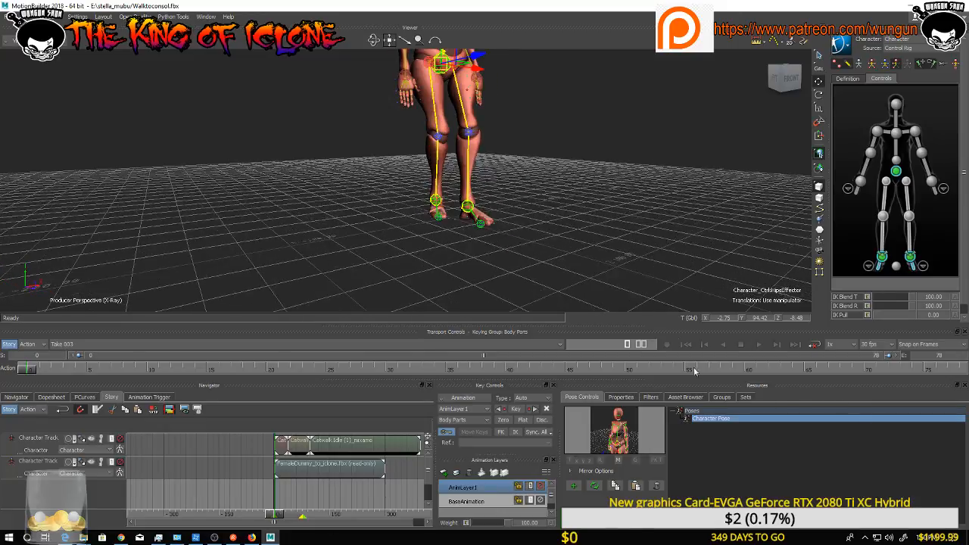
double_click(711, 422)
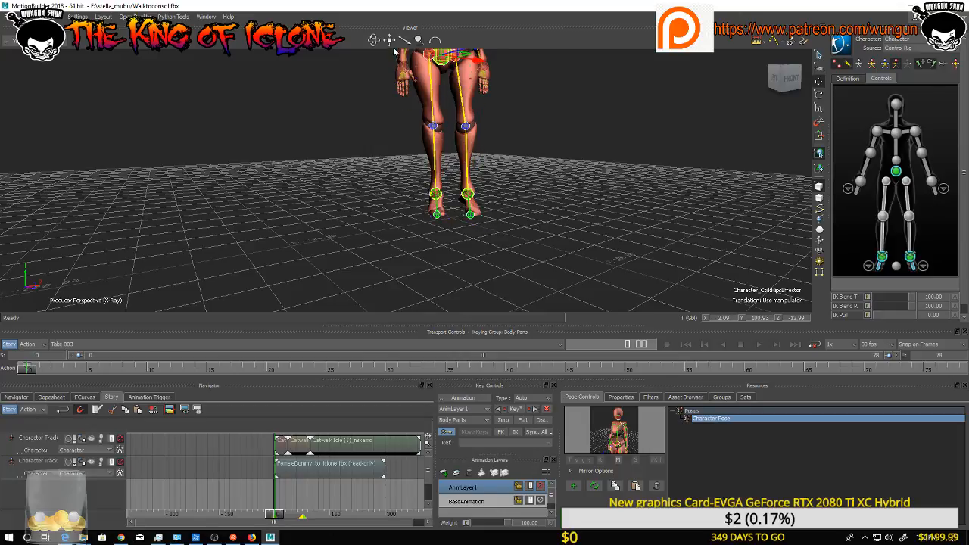
drag(388, 40, 391, 100)
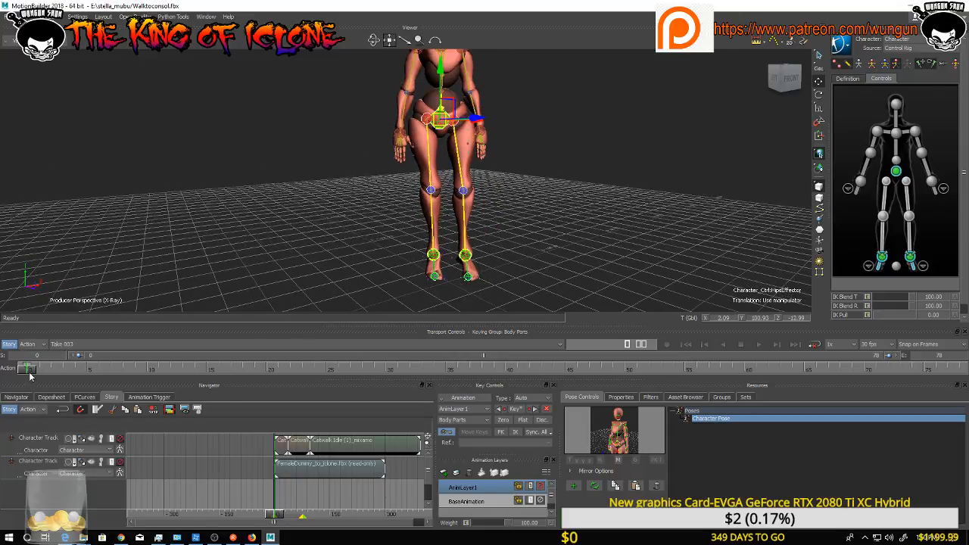
Scrub Take 003 to frame 78 and examine the character's pose and feet from several sides.
drag(30, 370, 919, 396)
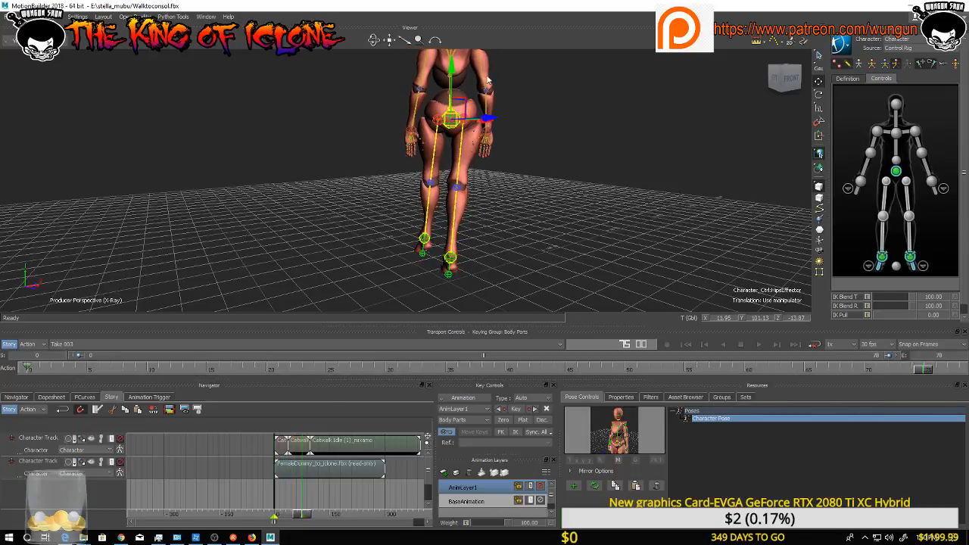
drag(374, 39, 620, 47)
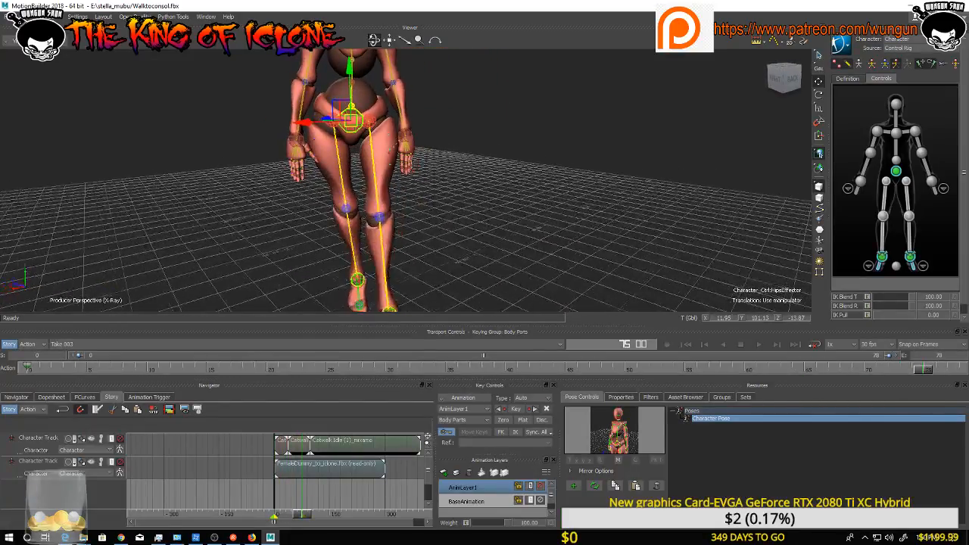
drag(926, 369, 967, 401)
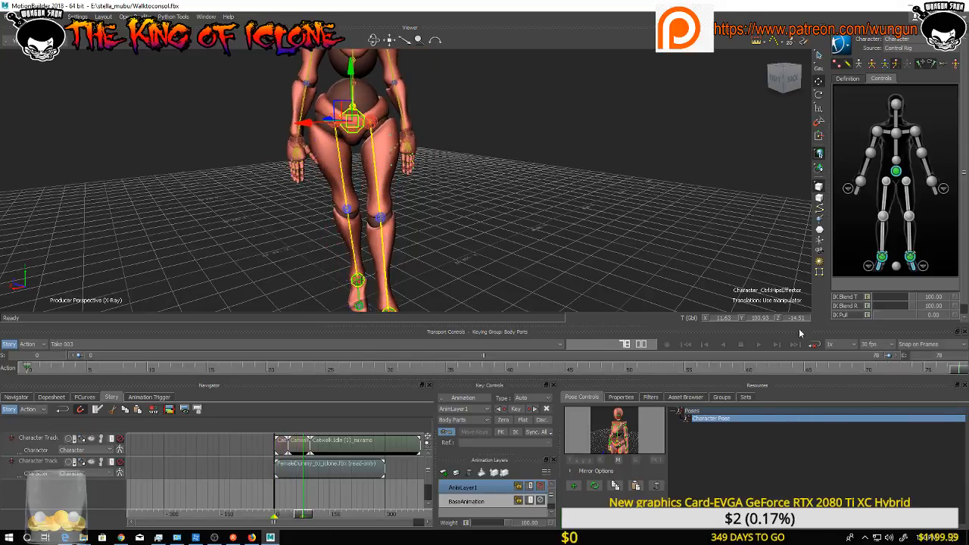
scroll(584, 221, down, 2)
drag(385, 42, 719, 405)
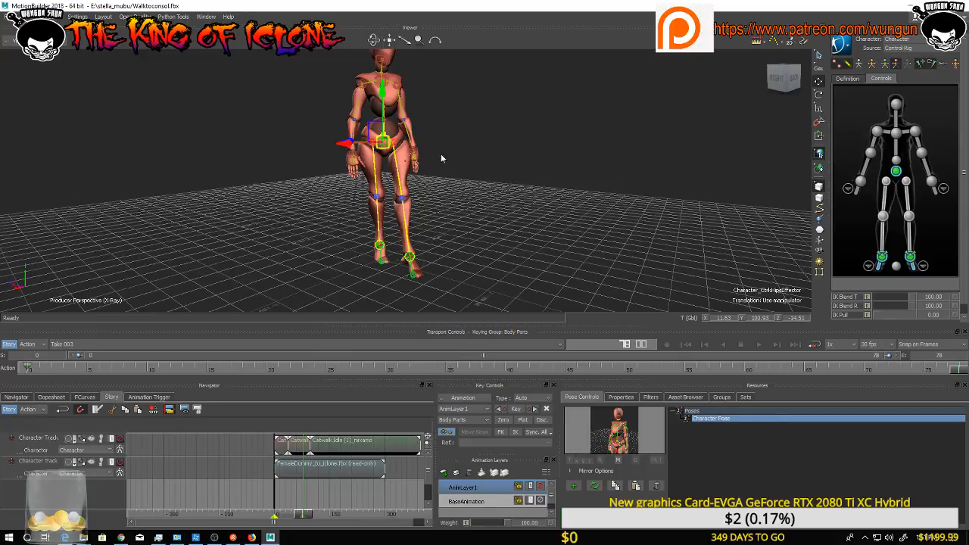
drag(373, 40, 455, 46)
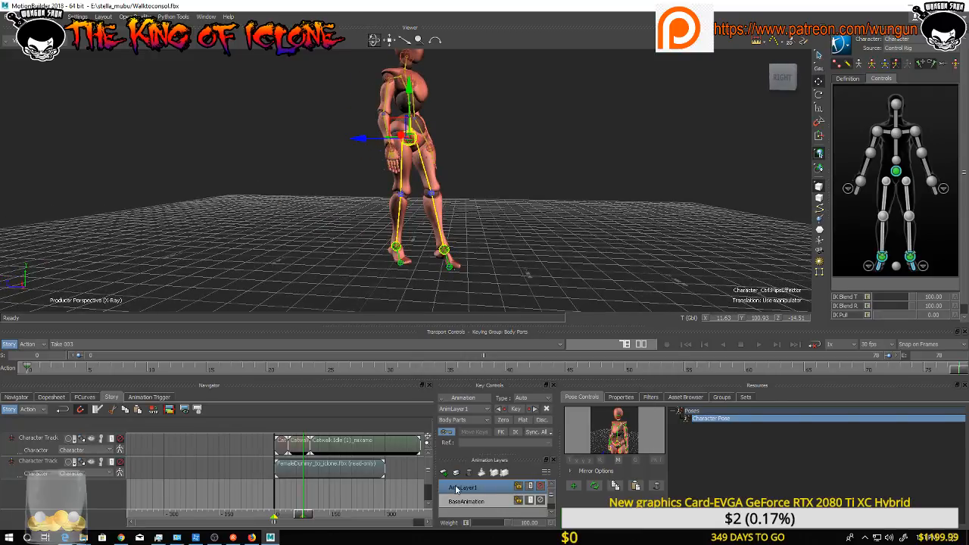
Mute AnimLayer1 at frame 78 to compare the take's original stance.
click(540, 487)
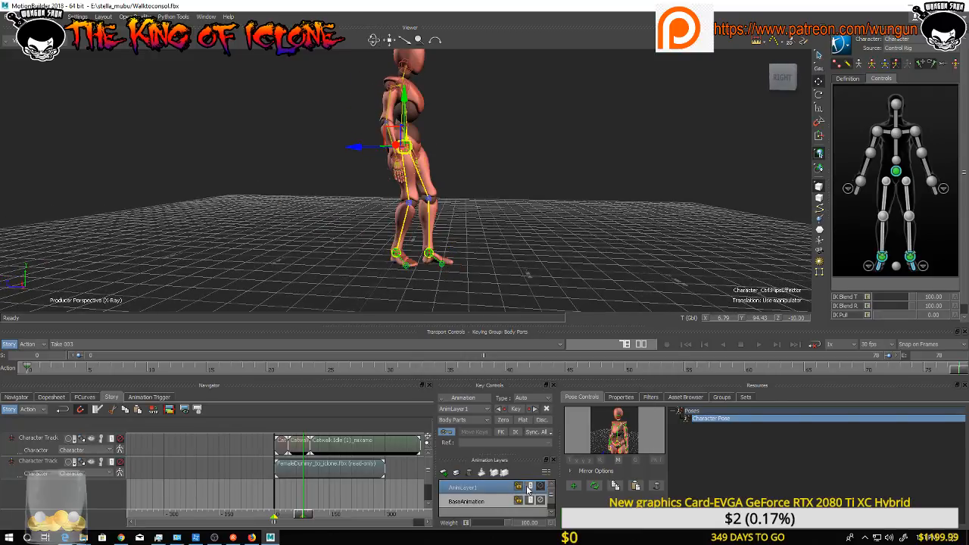
mouse_move(956, 369)
mouse_down()
mouse_move(505, 370)
mouse_move(957, 370)
mouse_up()
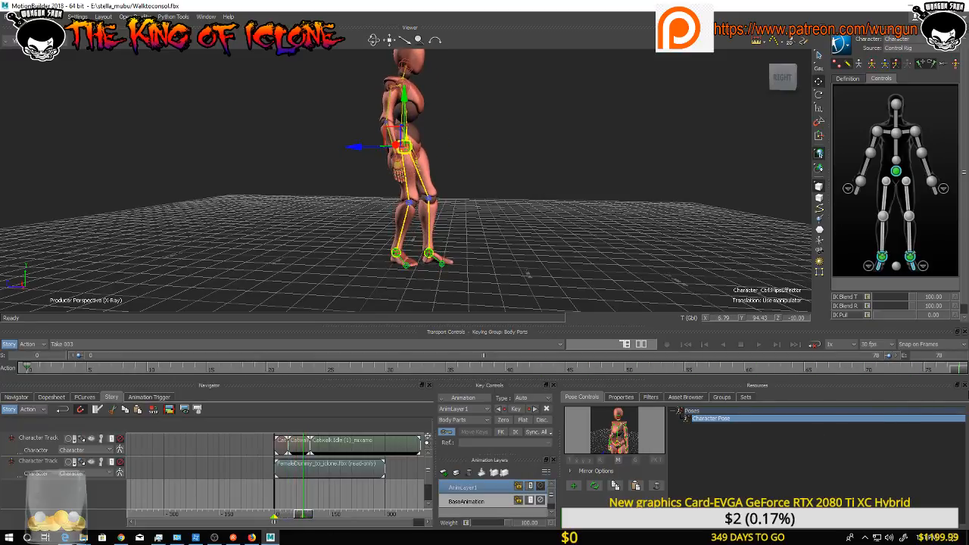
mouse_move(376, 40)
mouse_down()
mouse_move(412, 41)
mouse_move(386, 32)
mouse_up()
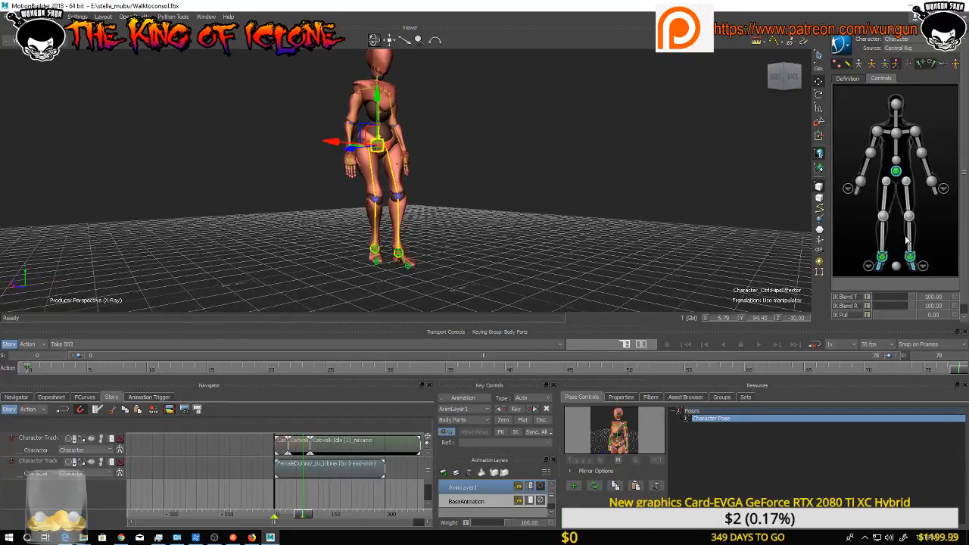
Select both feet on the control rig and apply the stored Character Pose at frame 78 with AnimLayer1 muted.
click(897, 173)
click(911, 259)
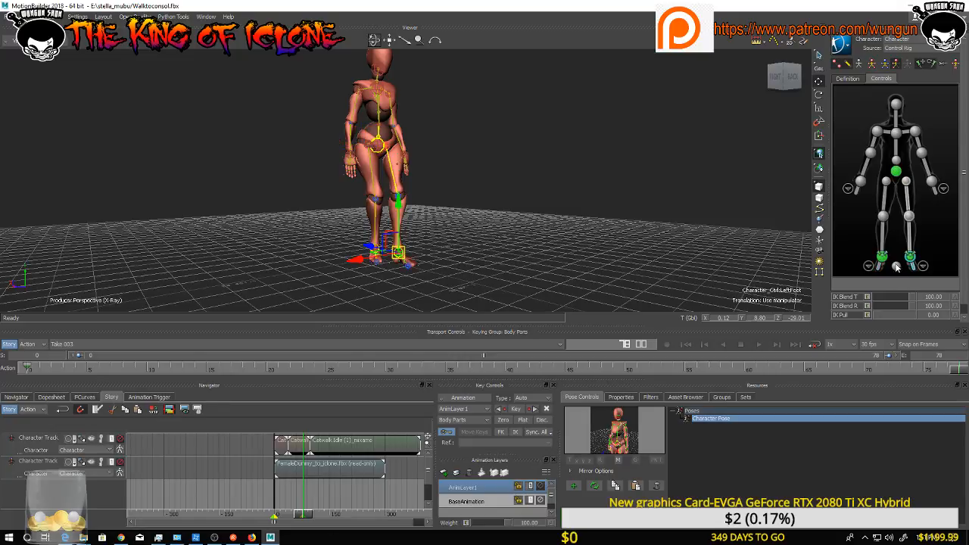
click(882, 258)
click(878, 269)
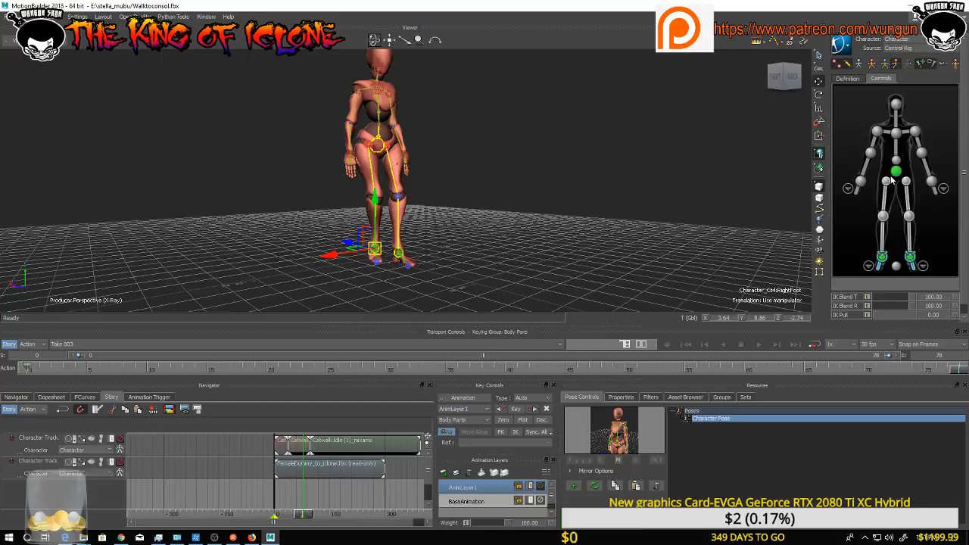
double_click(727, 418)
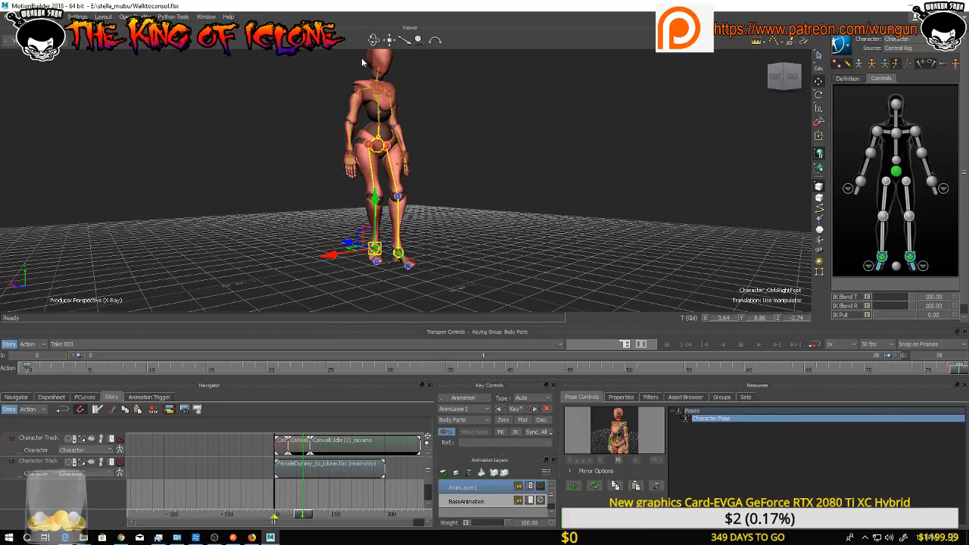
mouse_move(375, 40)
mouse_down()
mouse_move(409, 42)
mouse_move(376, 41)
mouse_up()
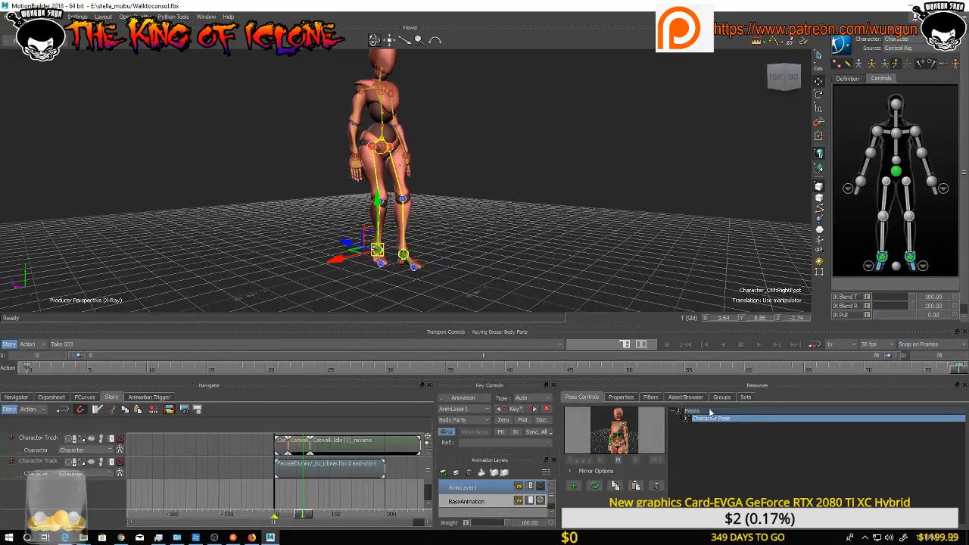
Select the whole body on the control rig at frame 0 and unmute AnimLayer1.
drag(958, 369, 3, 380)
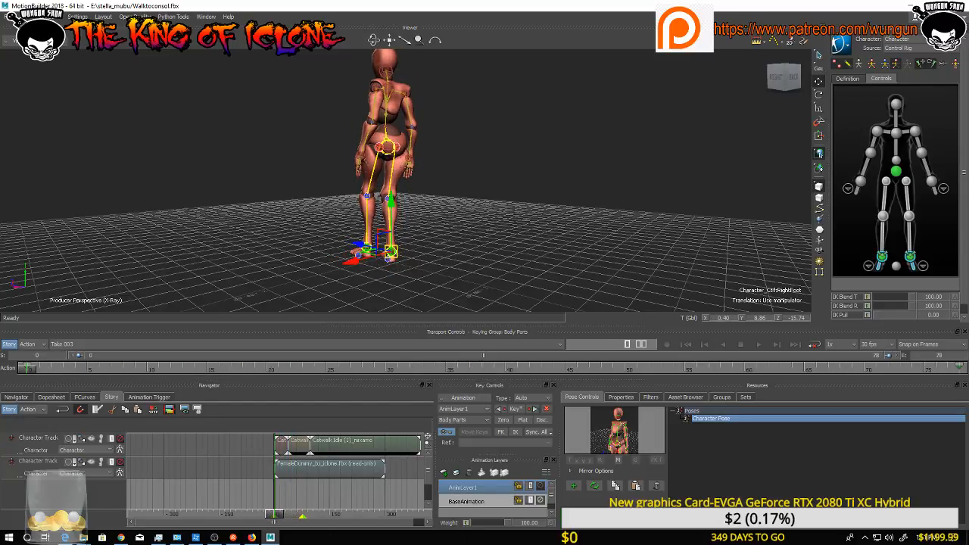
click(897, 174)
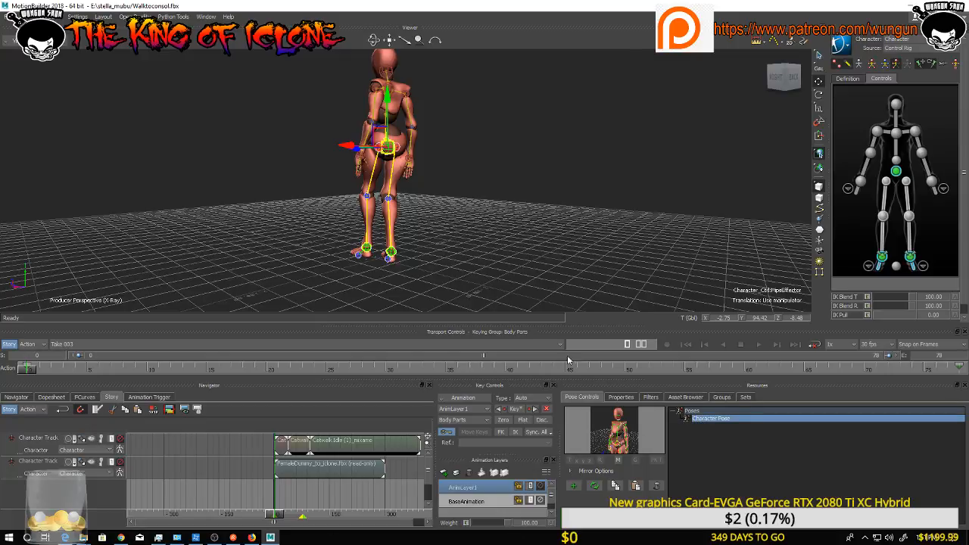
double_click(860, 242)
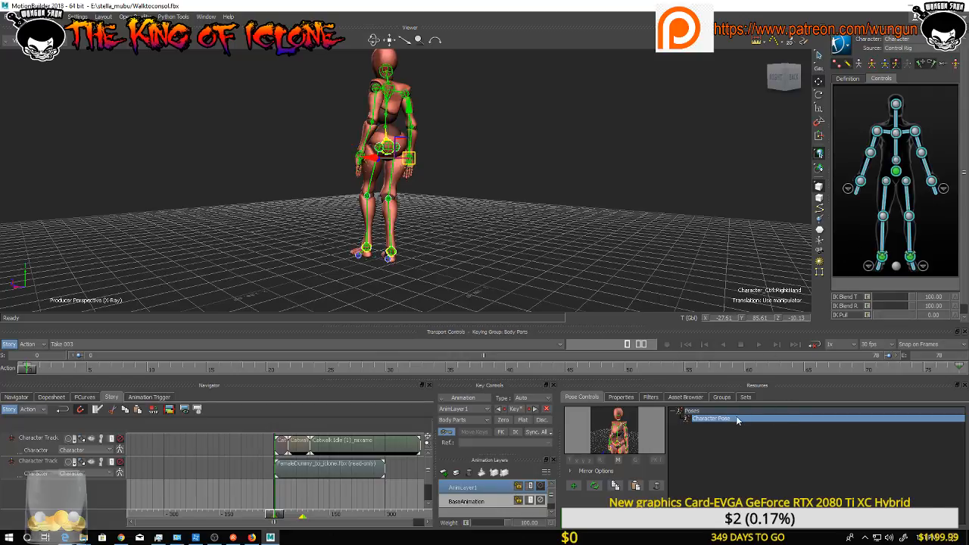
click(374, 40)
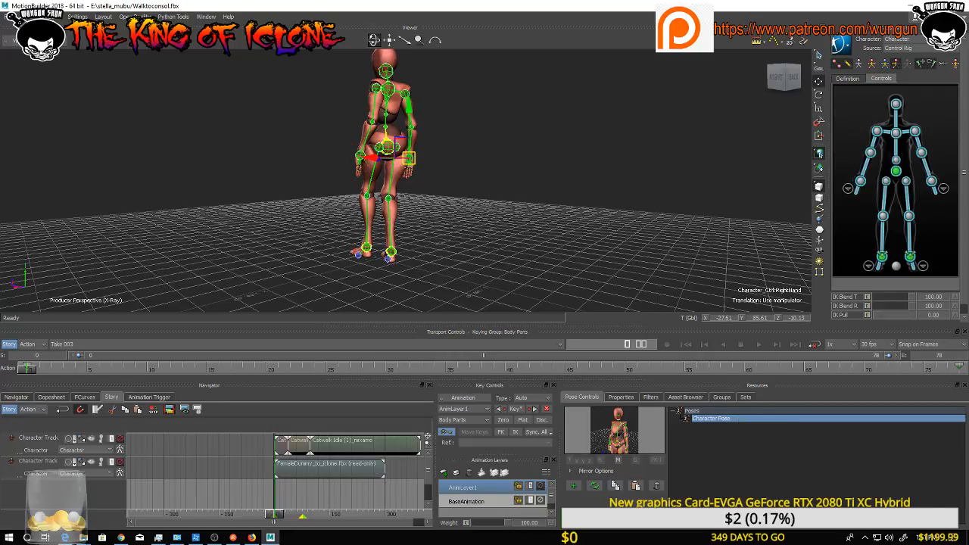
drag(374, 40, 454, 54)
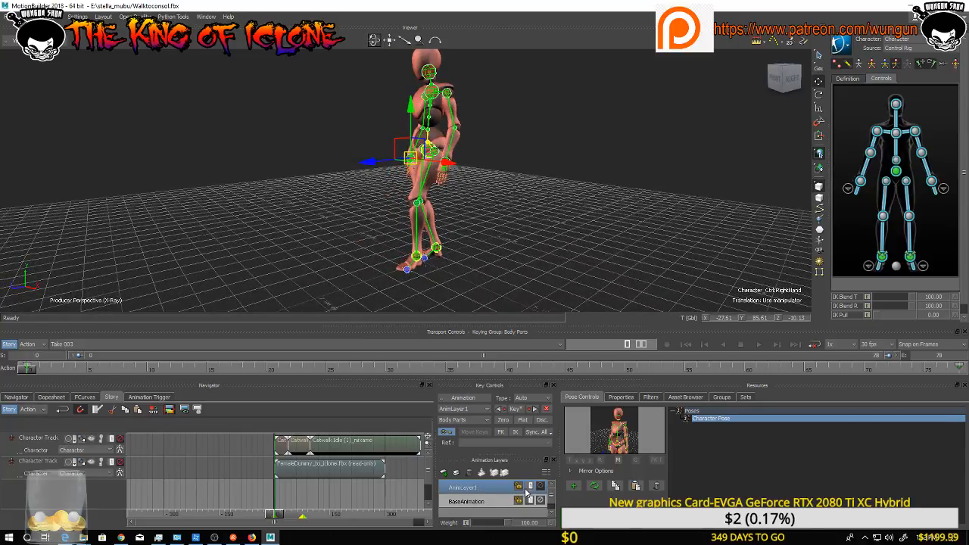
click(540, 488)
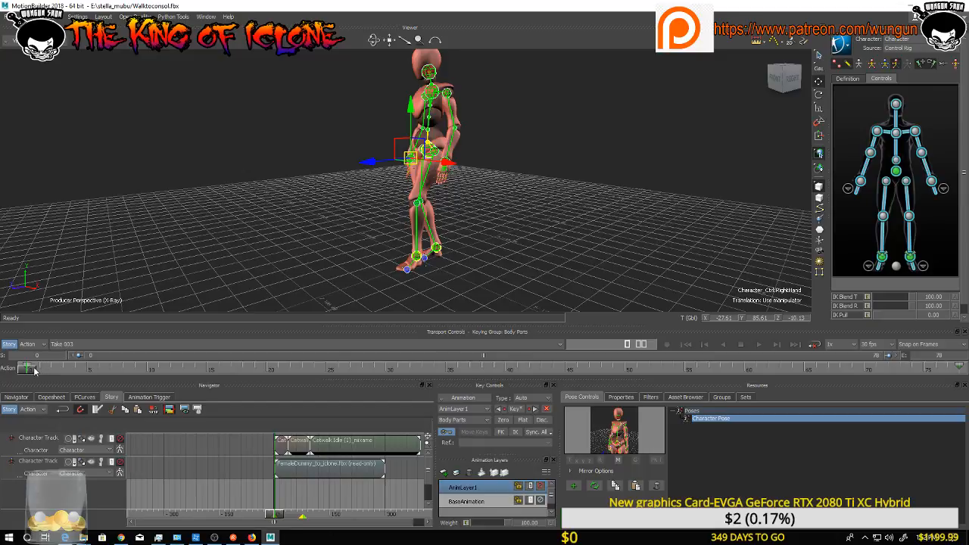
Select both ankle effectors and the left foot's toe effector and bone on the control rig at frame 78.
drag(30, 369, 950, 407)
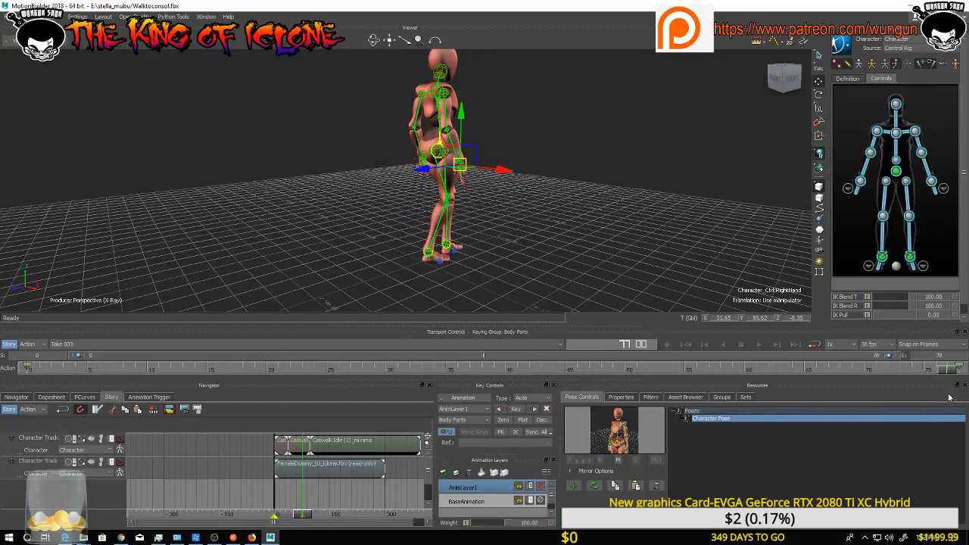
drag(946, 372, 966, 366)
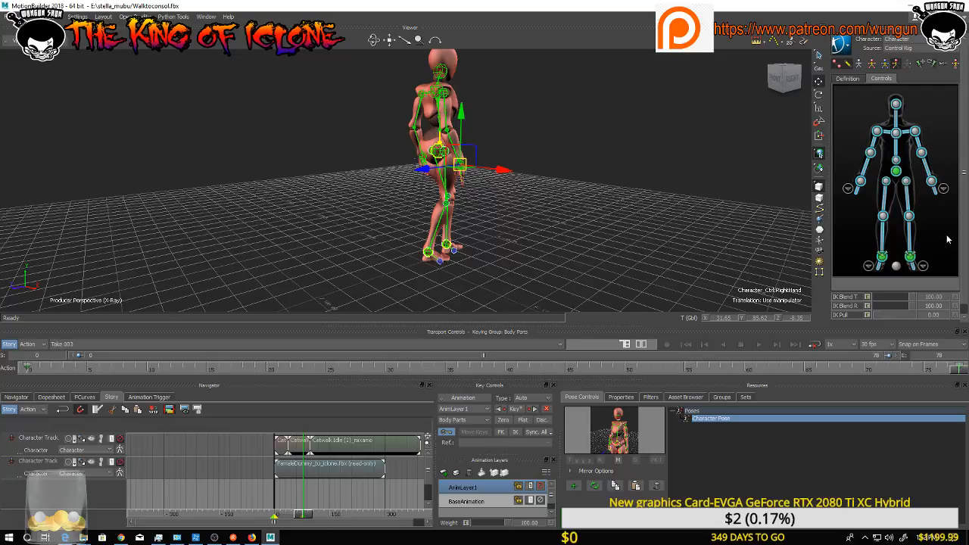
click(943, 246)
click(924, 266)
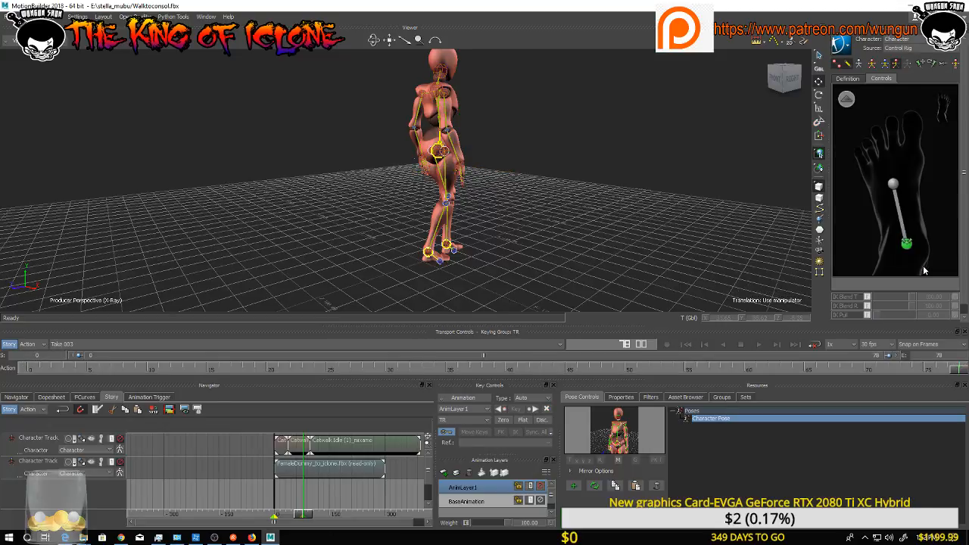
click(890, 185)
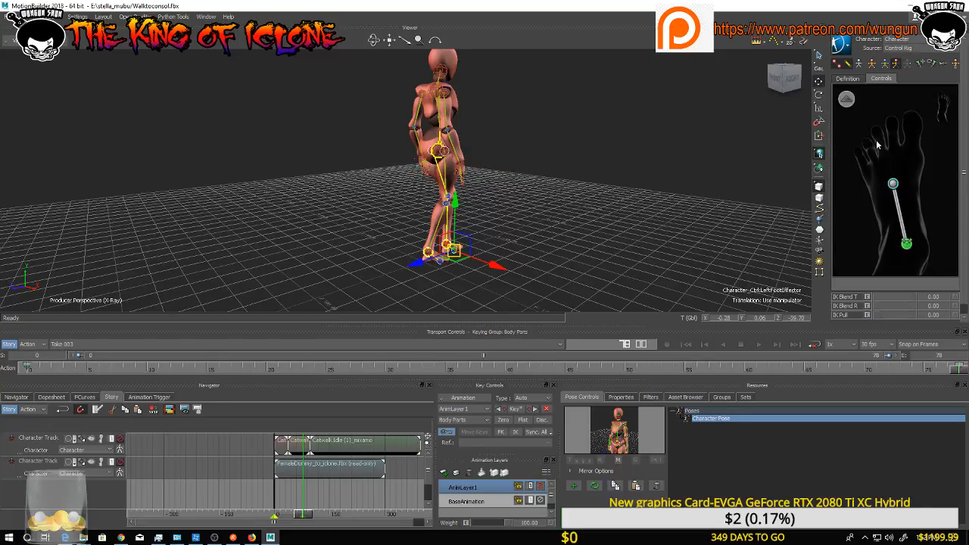
click(846, 99)
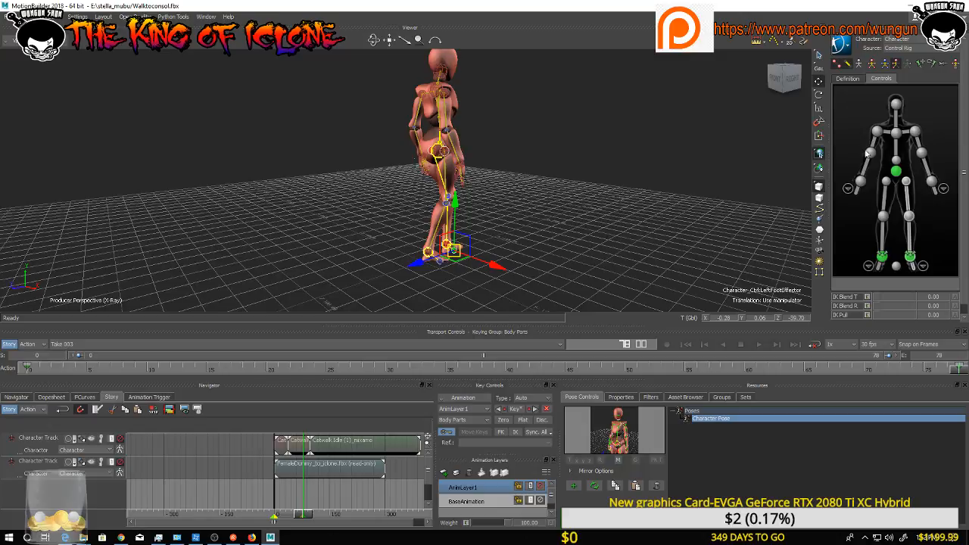
click(882, 258)
shift+click(912, 258)
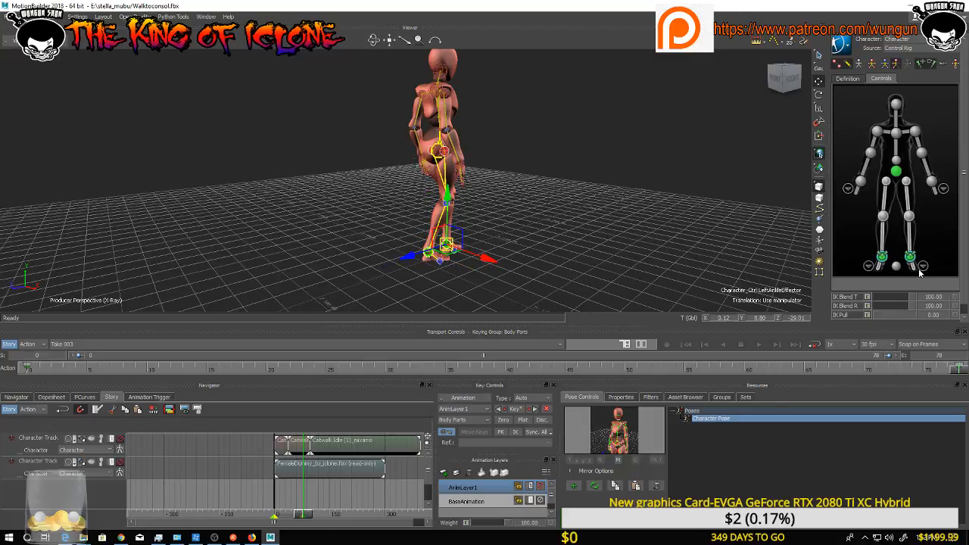
click(922, 267)
click(894, 185)
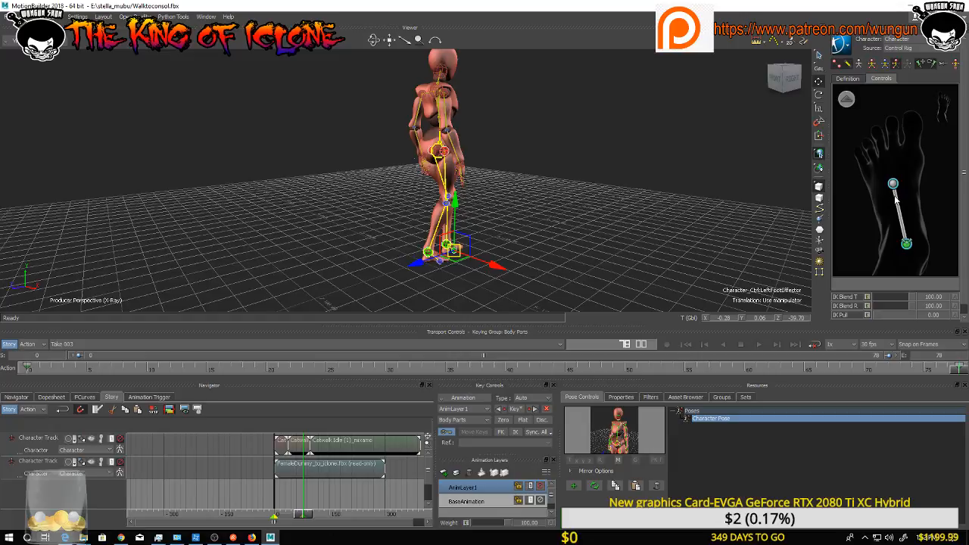
click(895, 194)
click(846, 99)
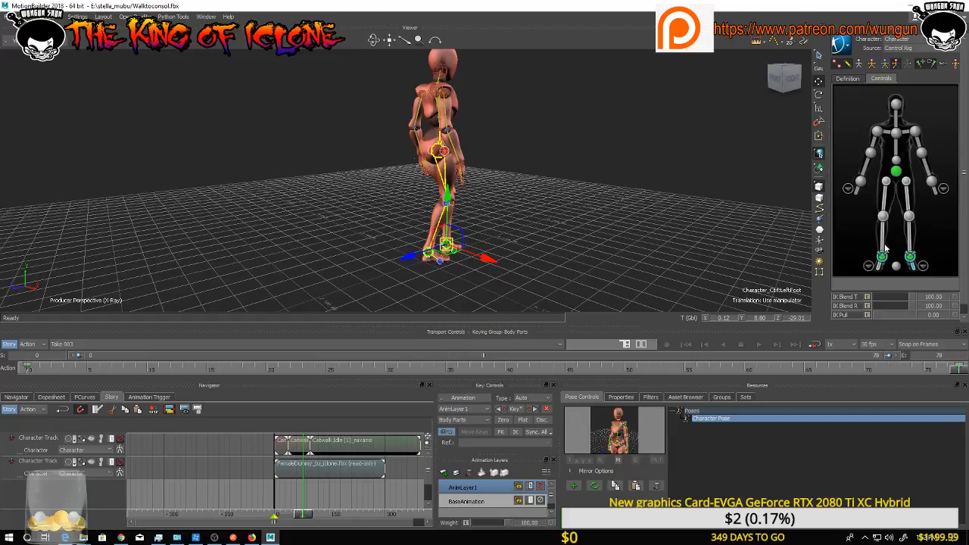
Add the right foot's toe effector and bone to the selection and apply the stored Character Pose at frame 78.
click(869, 266)
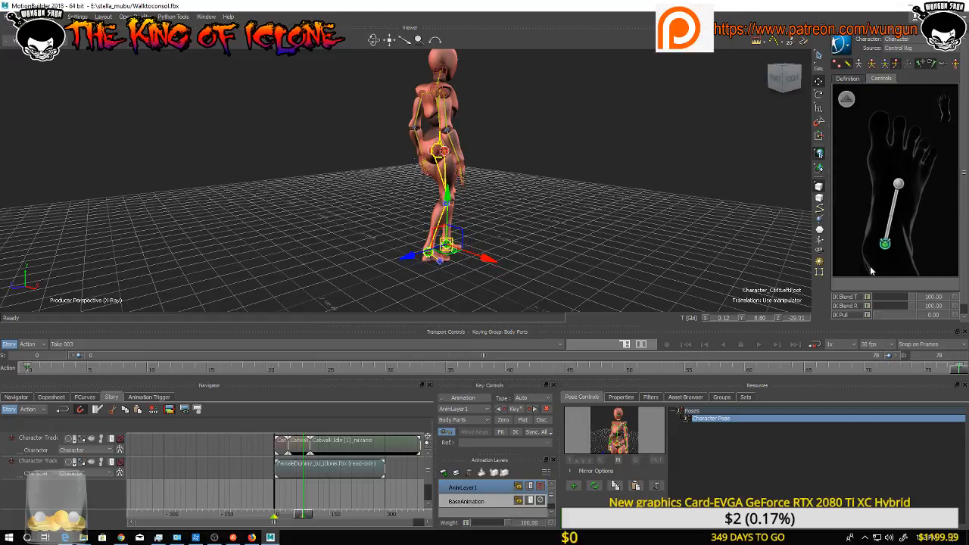
click(898, 189)
click(892, 224)
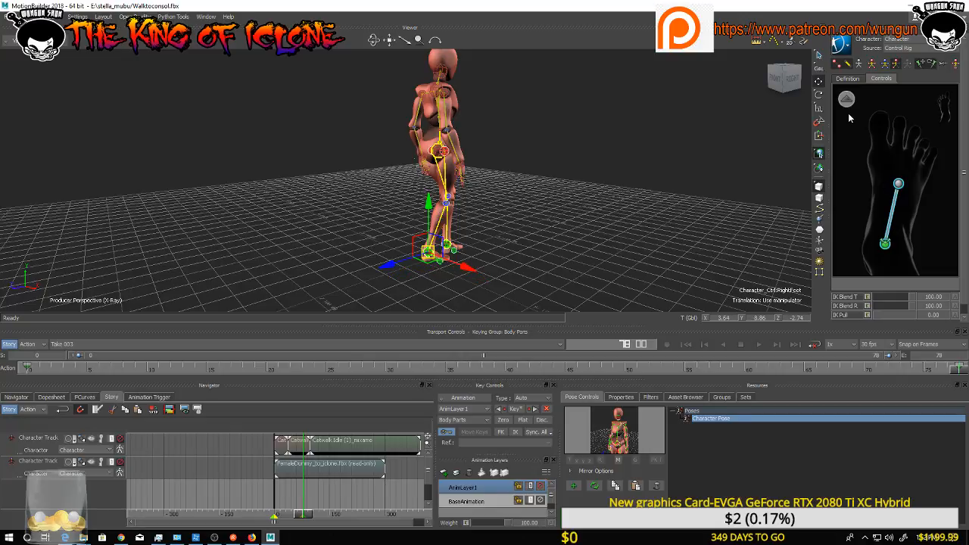
click(846, 100)
click(923, 266)
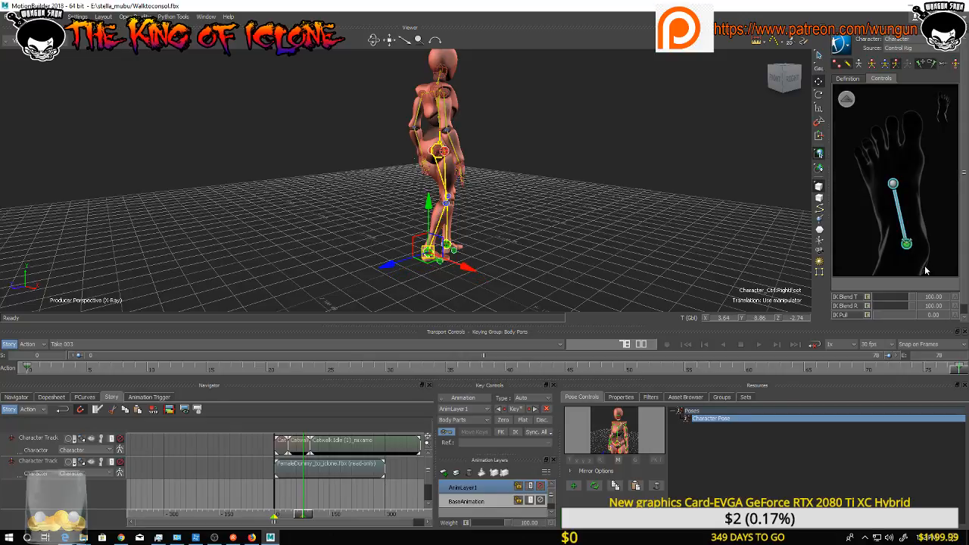
click(848, 108)
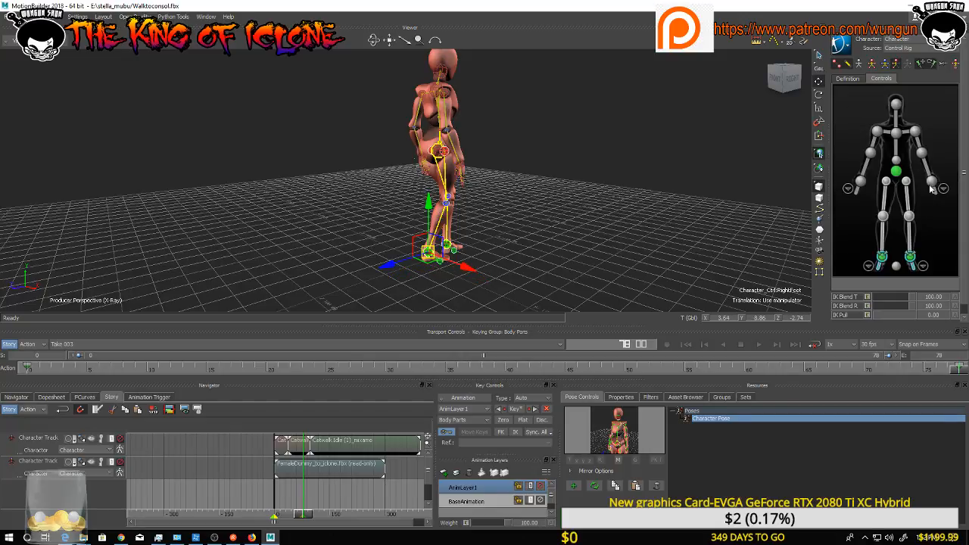
double_click(702, 423)
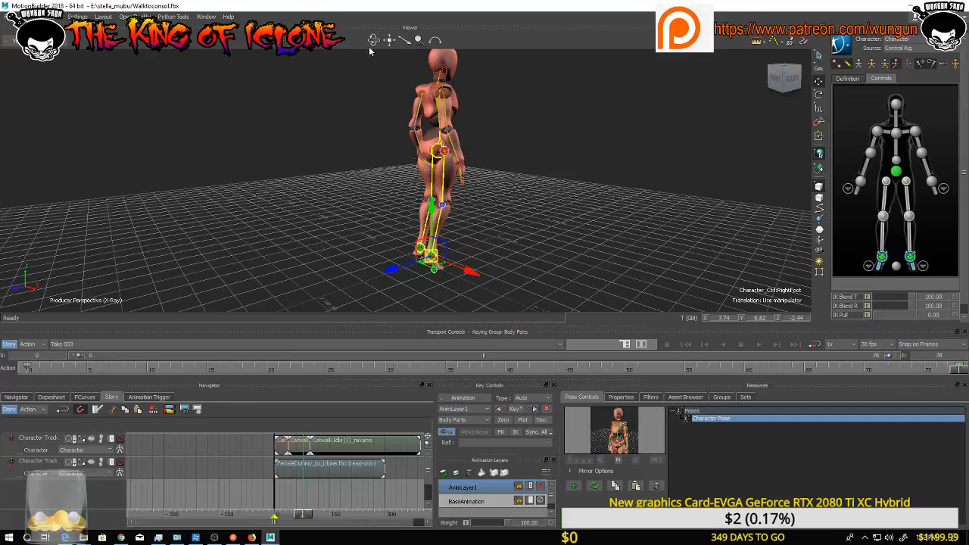
drag(374, 41, 825, 448)
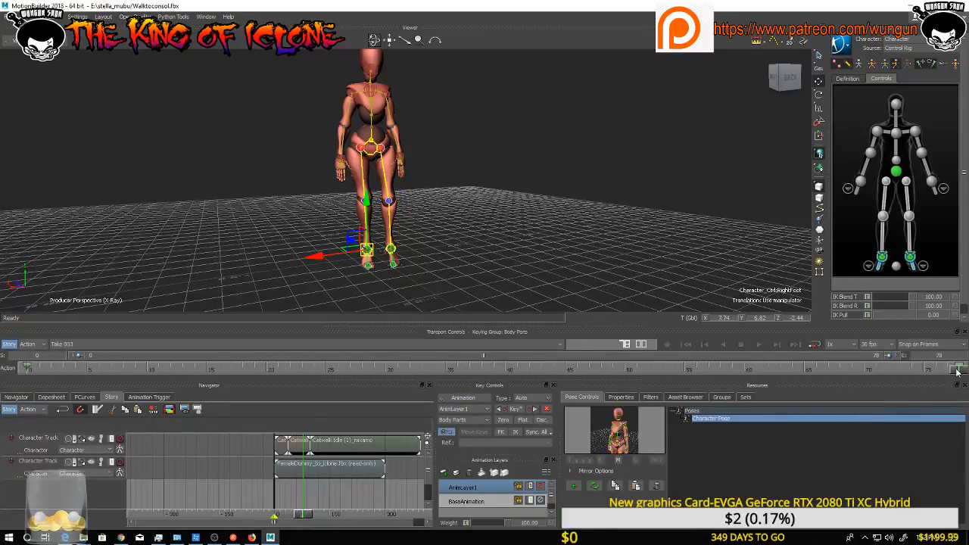
Apply the stored Character Pose to the selected feet at frame 0 of Take 003.
drag(956, 370, 25, 374)
mouse_move(374, 40)
mouse_down()
mouse_move(496, 43)
mouse_move(363, 26)
mouse_move(375, 43)
mouse_up()
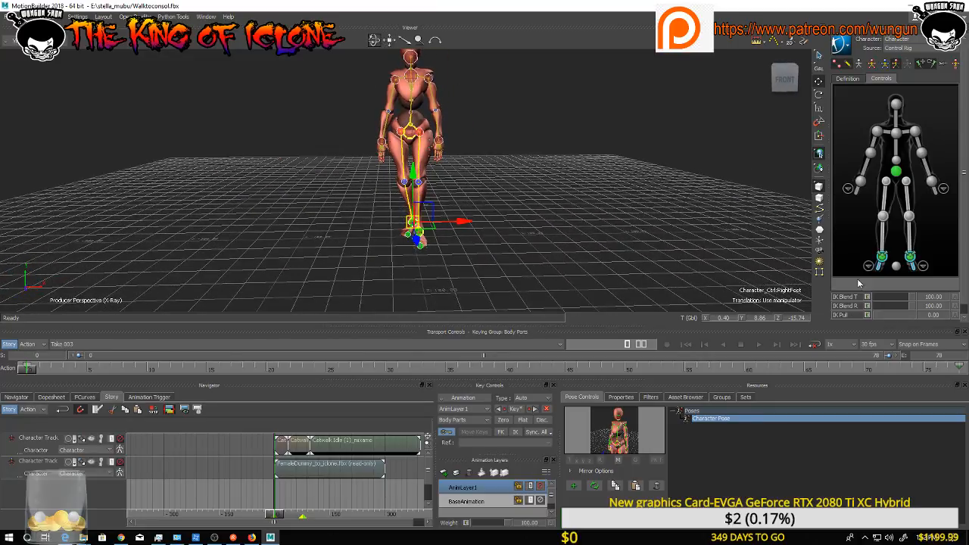
double_click(708, 422)
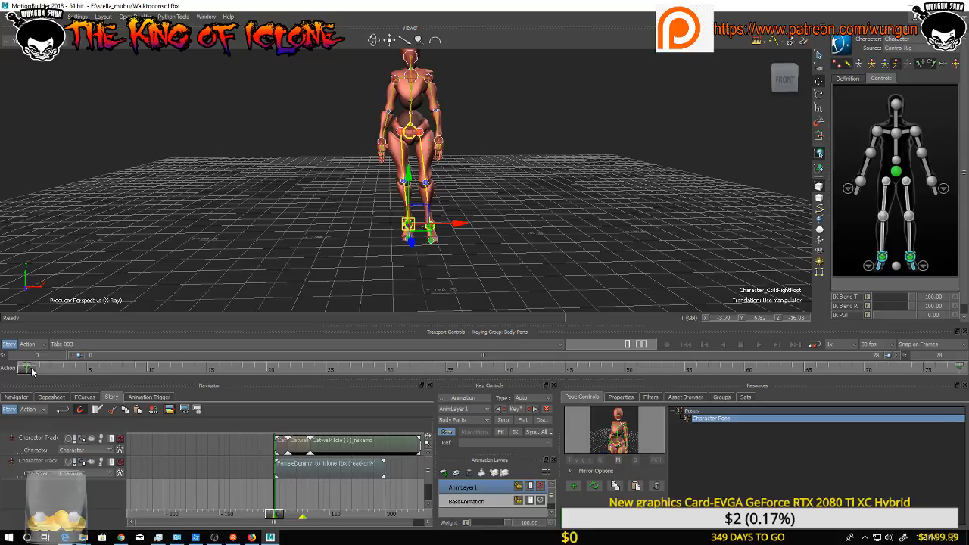
mouse_move(32, 369)
mouse_down()
mouse_move(396, 393)
mouse_move(654, 379)
mouse_move(14, 370)
mouse_up()
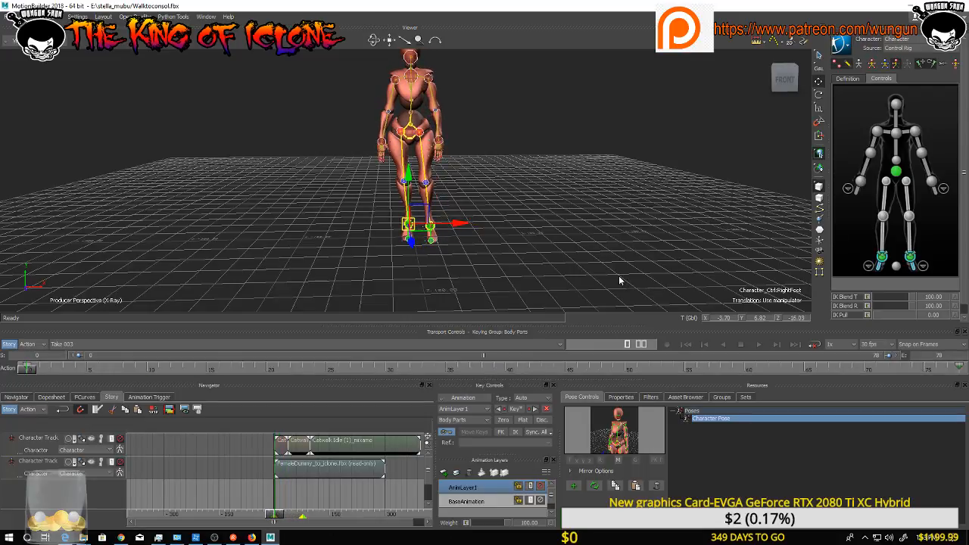
key(ctrl+z)
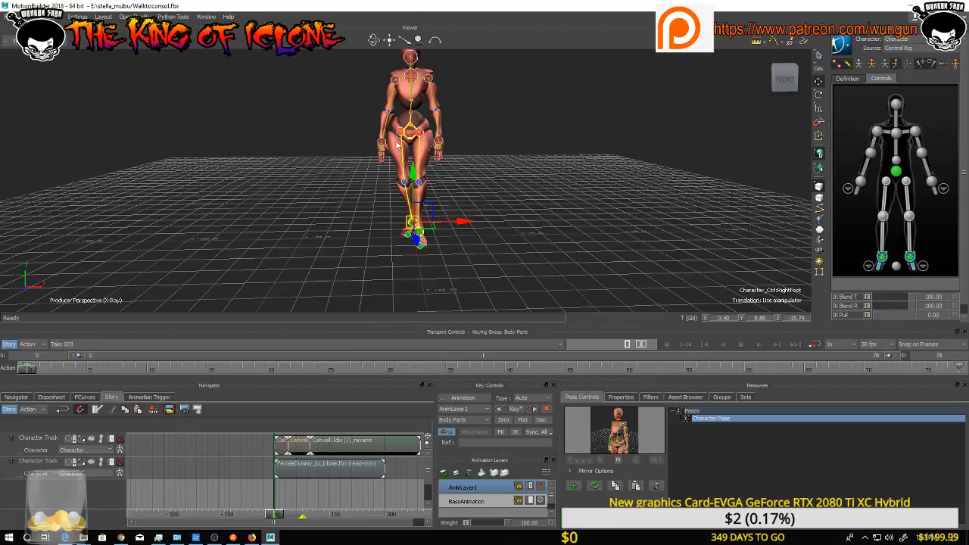
drag(373, 40, 374, 40)
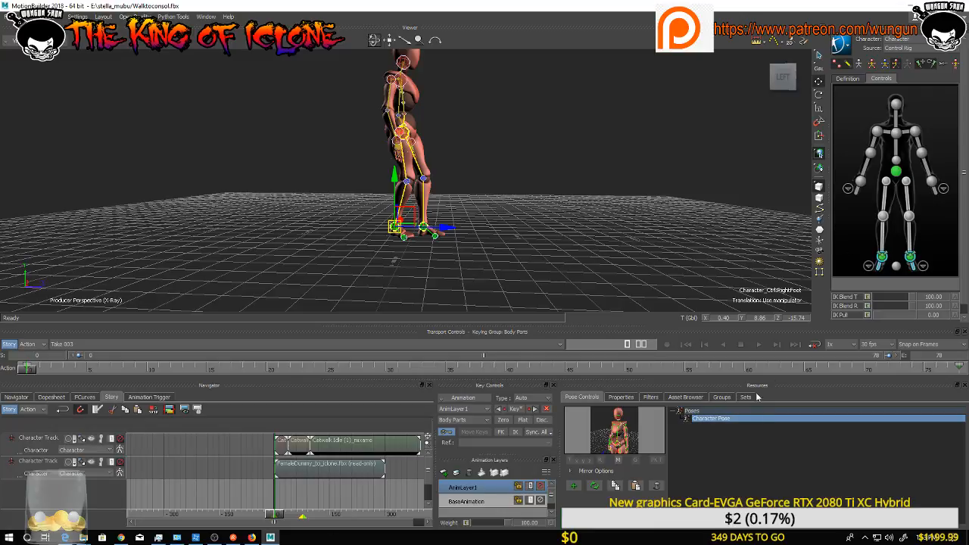
double_click(709, 418)
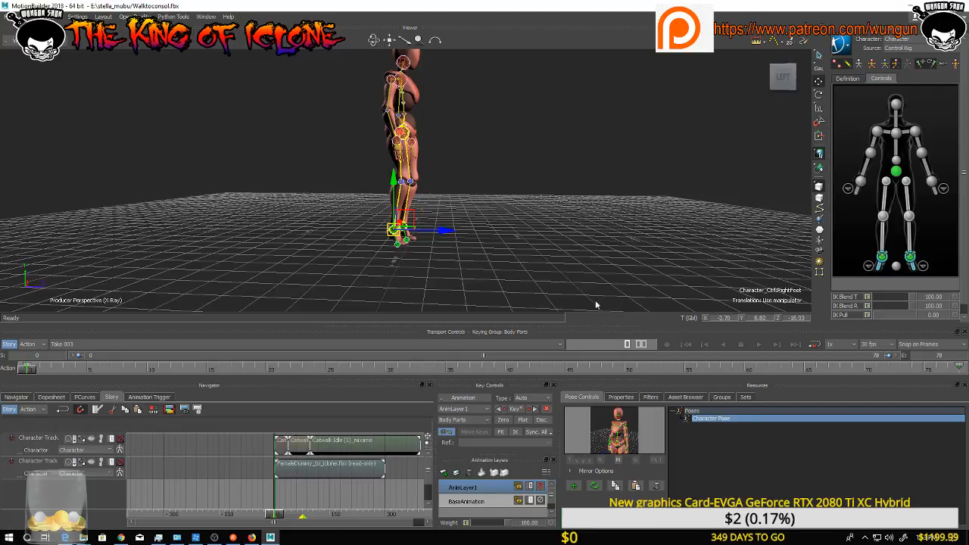
drag(373, 40, 434, 184)
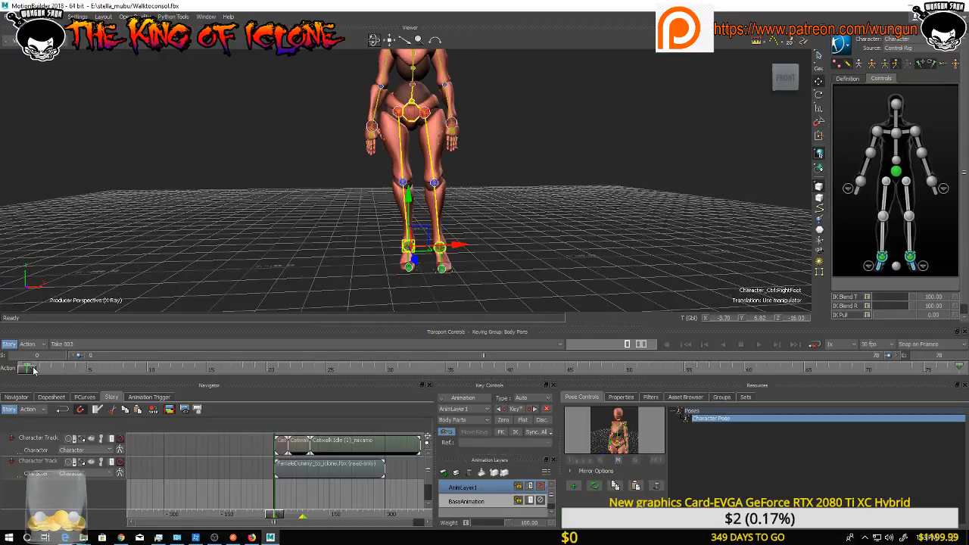
Switch the viewer from X-Ray to normal display and play Take 003 through to frame 78.
mouse_move(33, 369)
mouse_down()
mouse_move(288, 371)
mouse_move(488, 389)
mouse_move(804, 390)
mouse_move(379, 394)
mouse_move(27, 383)
mouse_up()
drag(388, 42, 389, 83)
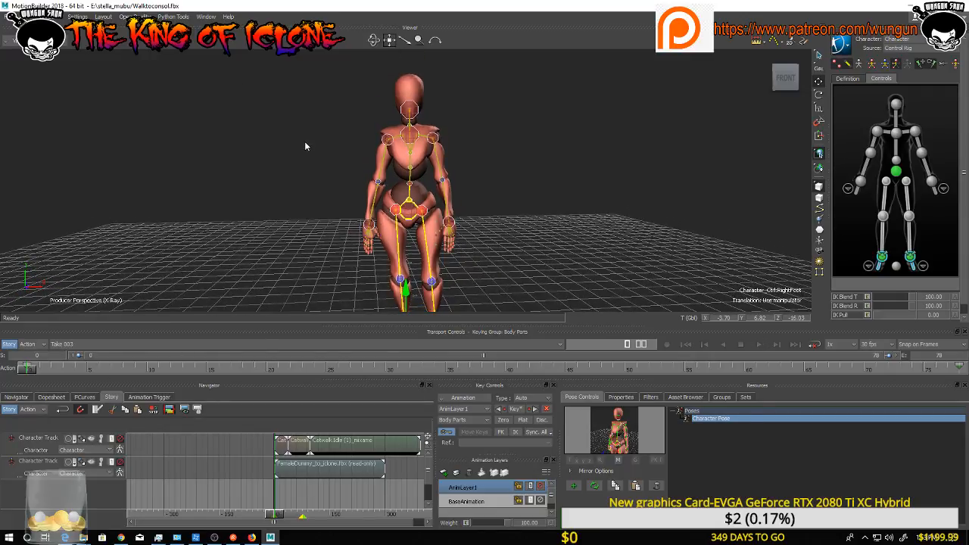
key(ctrl+a)
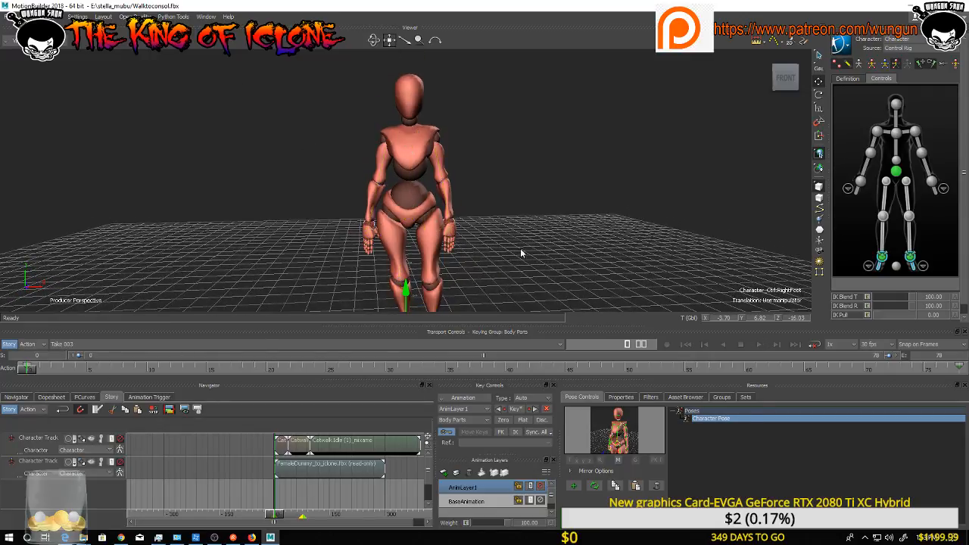
click(759, 344)
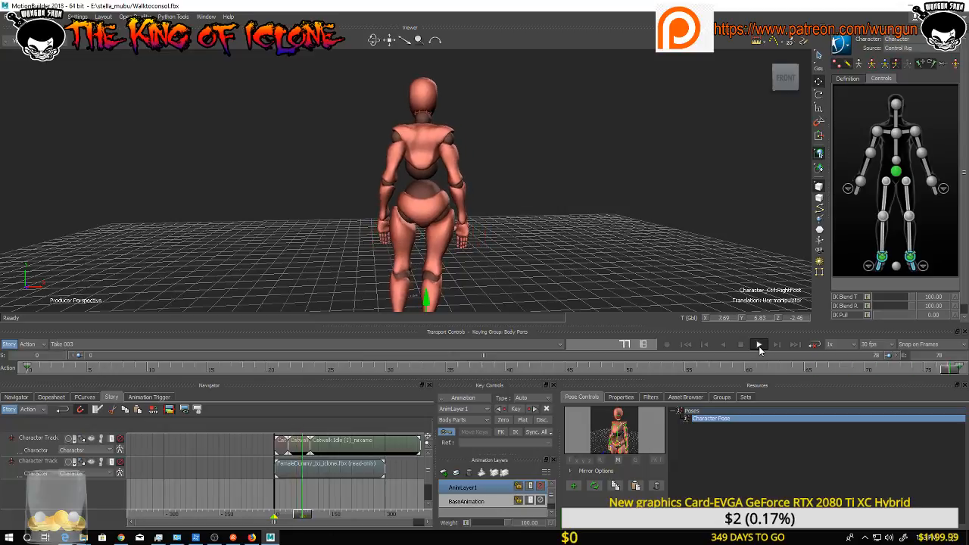
click(758, 345)
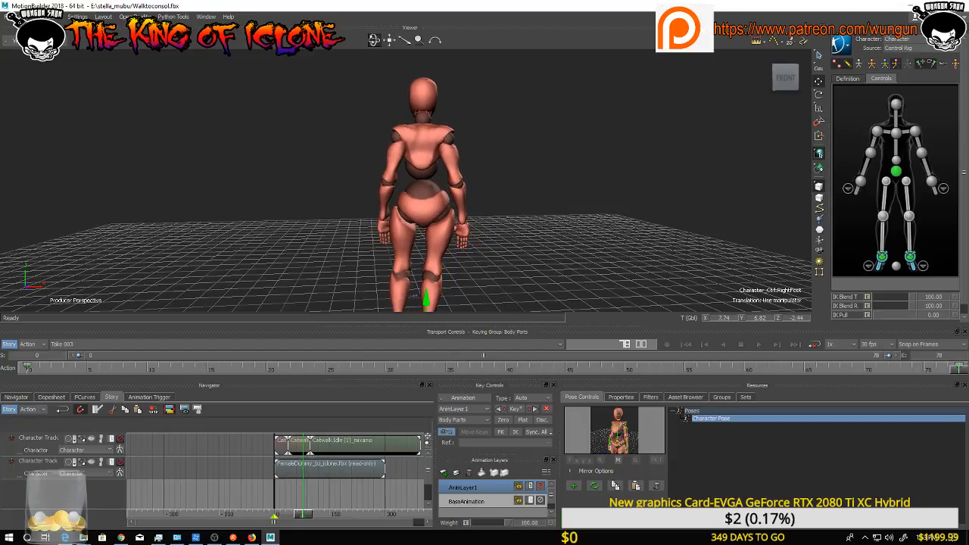
Scrub Take 003 from frame 78 back to frame 0 and examine the character's pose and feet against the floor.
drag(374, 40, 611, 177)
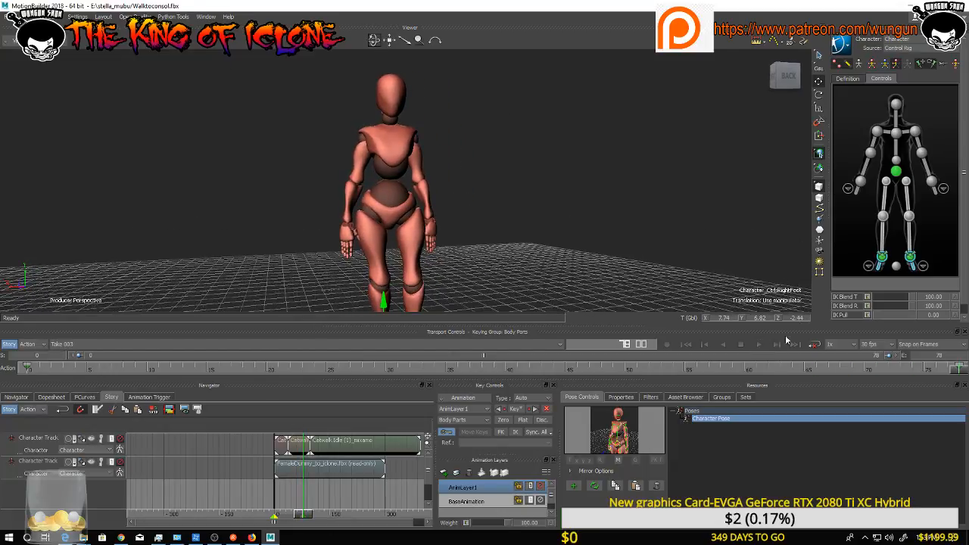
drag(960, 367, 48, 367)
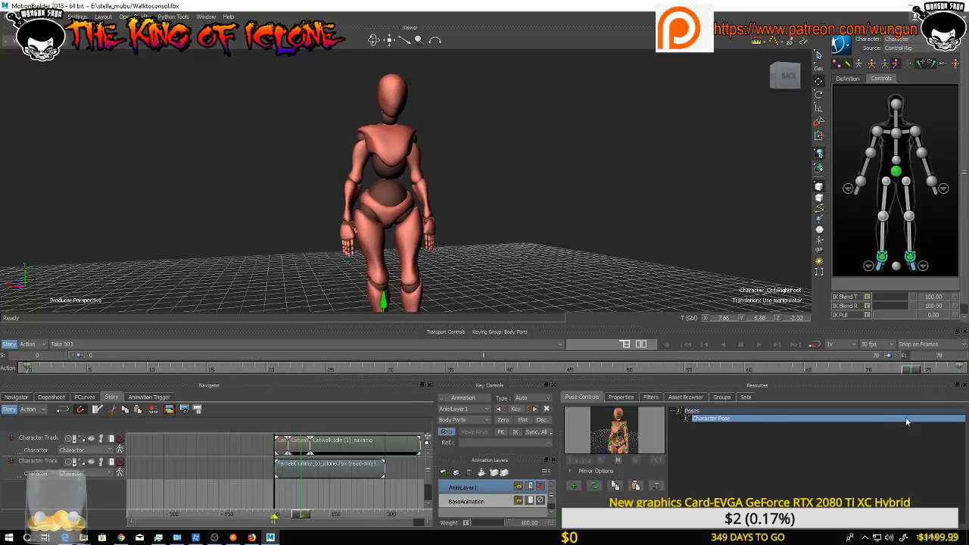
drag(136, 410, 32, 398)
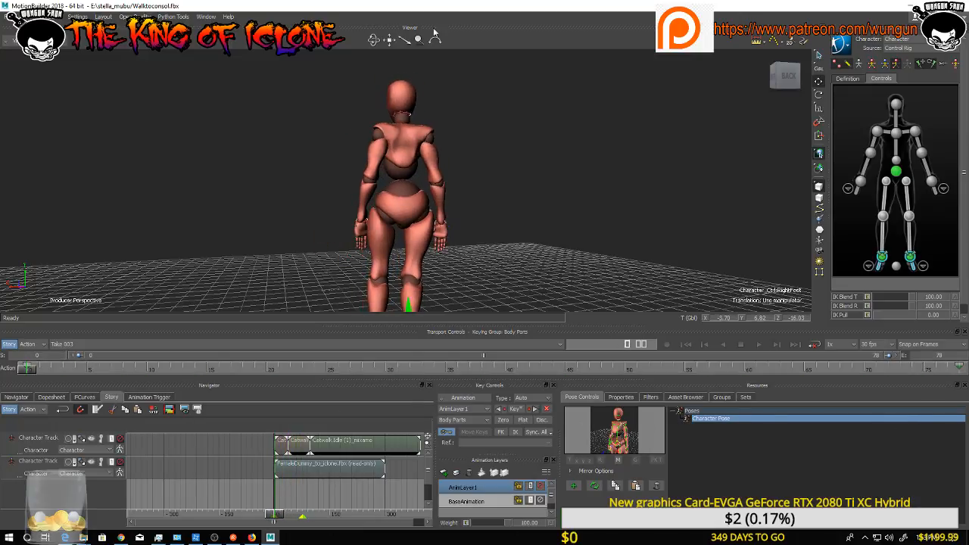
drag(389, 40, 492, 41)
drag(389, 40, 393, 63)
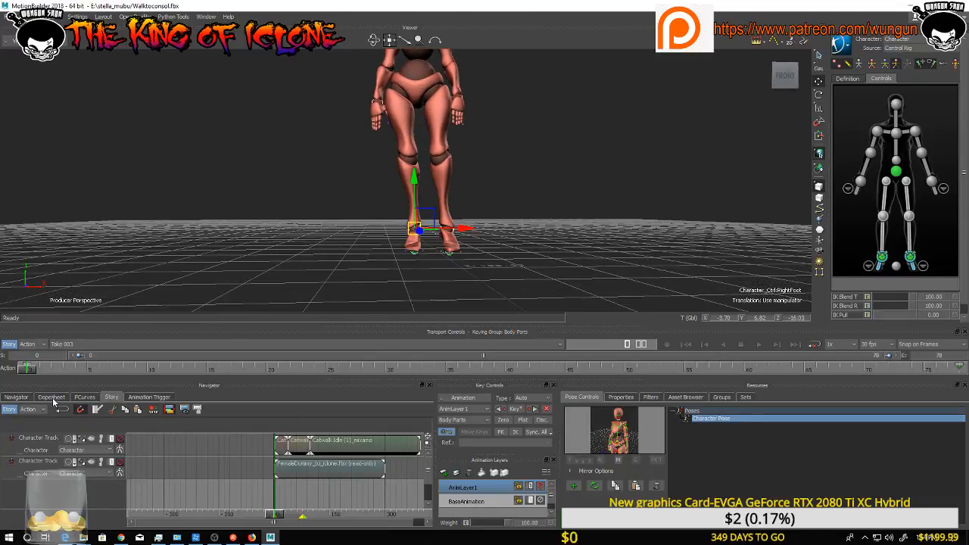
Show the Character's settings in the Navigator and expand the Floor Contacts group under Modifiers.
click(17, 398)
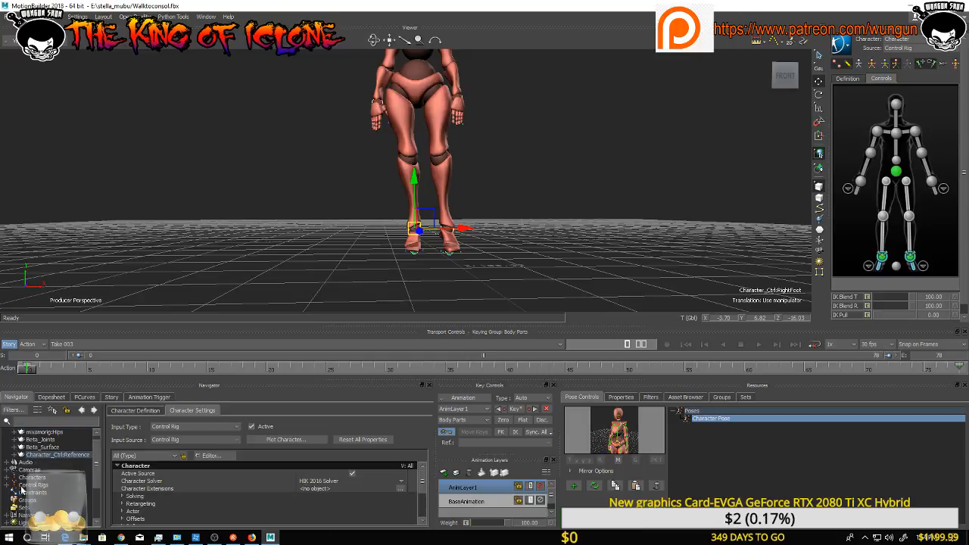
click(9, 478)
click(35, 485)
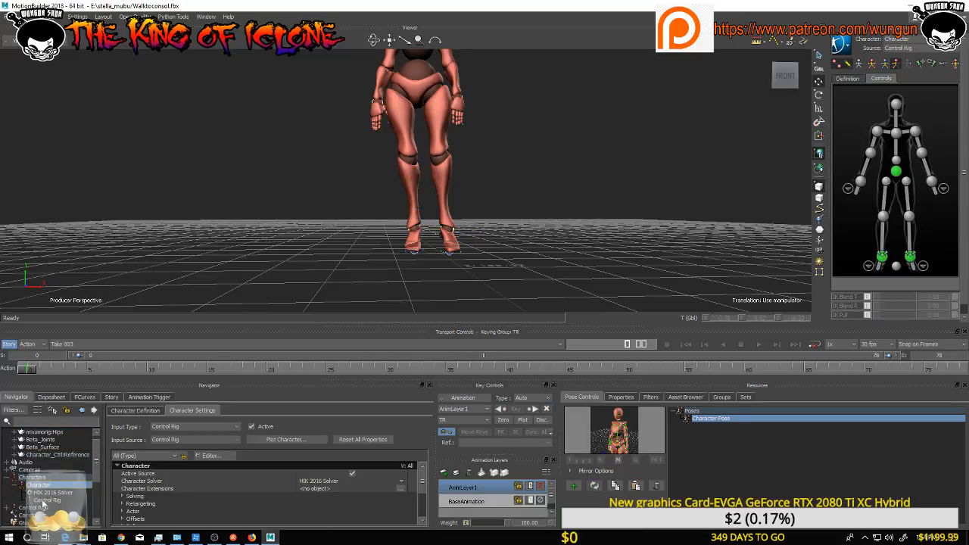
scroll(267, 494, down, 5)
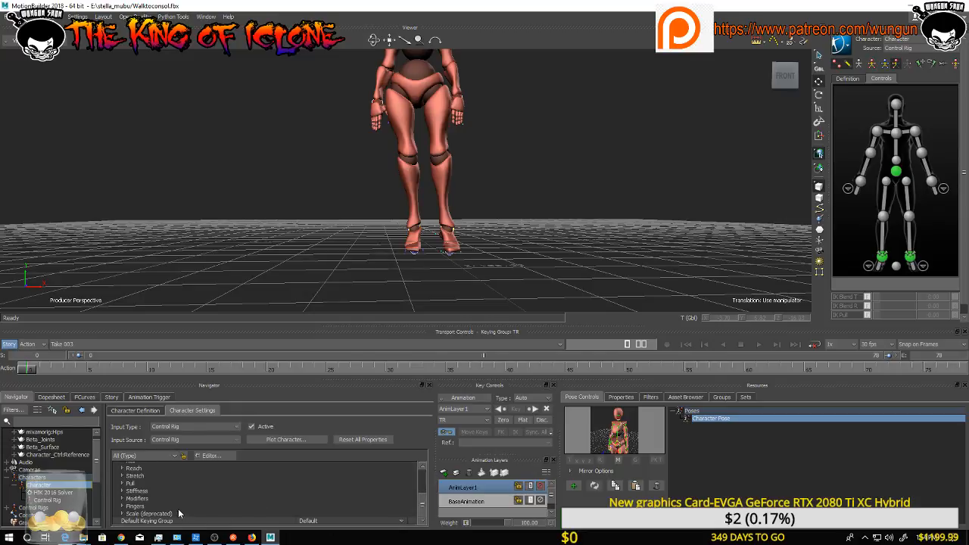
scroll(168, 501, up, 5)
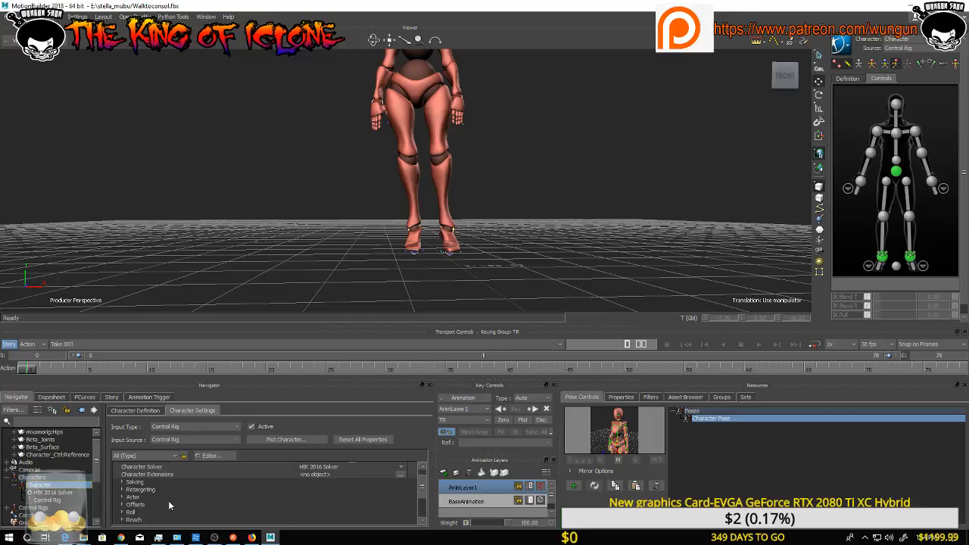
scroll(169, 504, up, 1)
scroll(168, 503, down, 5)
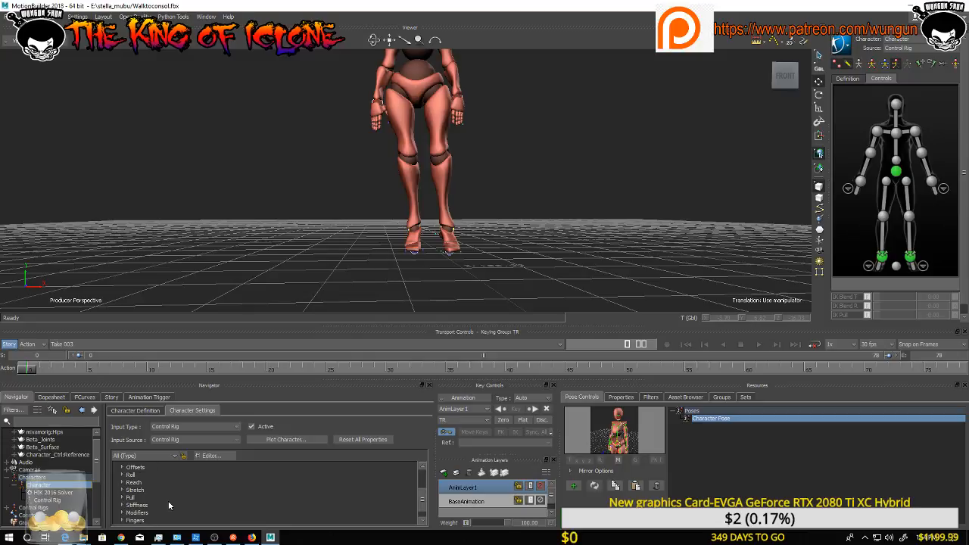
click(122, 498)
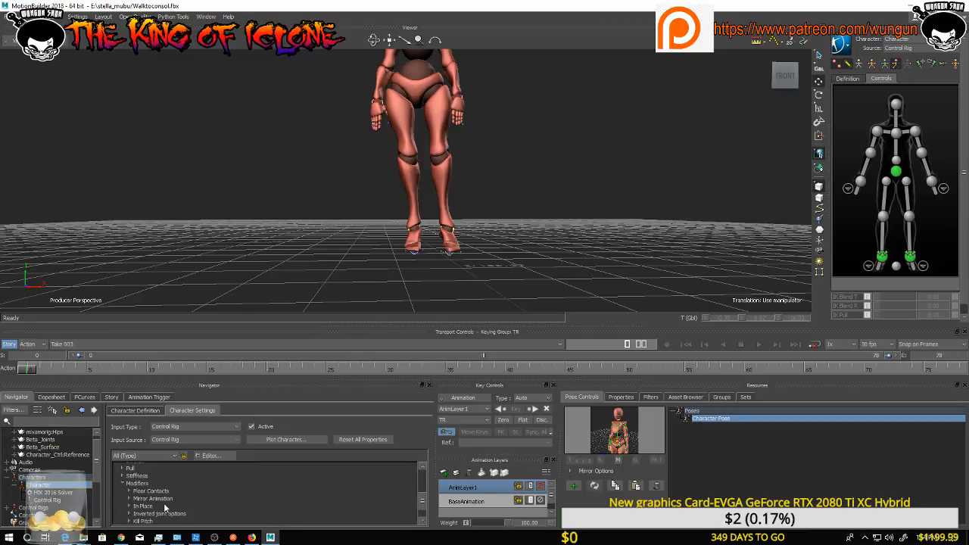
click(130, 492)
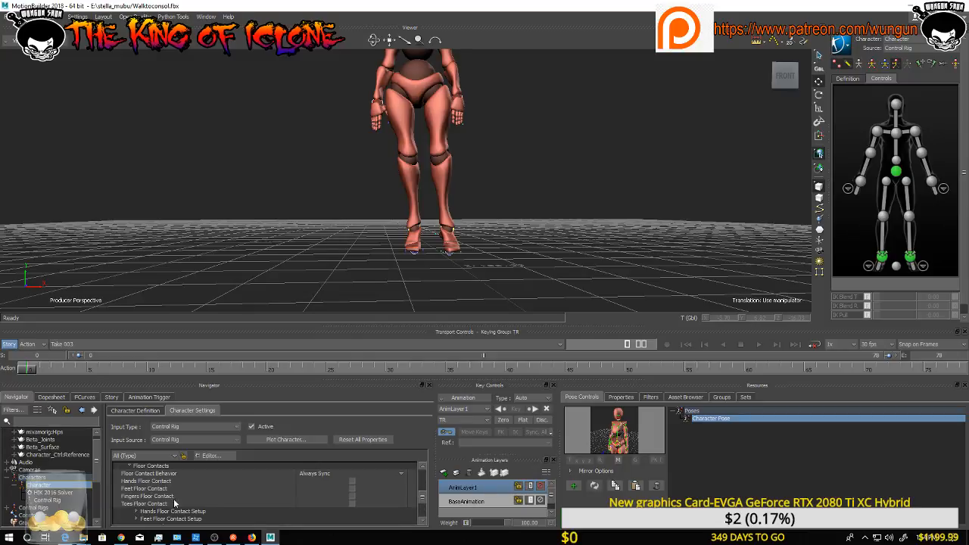
Try Feet Floor Contact on the character, check the feet around frame 0, and disable the option again.
click(352, 489)
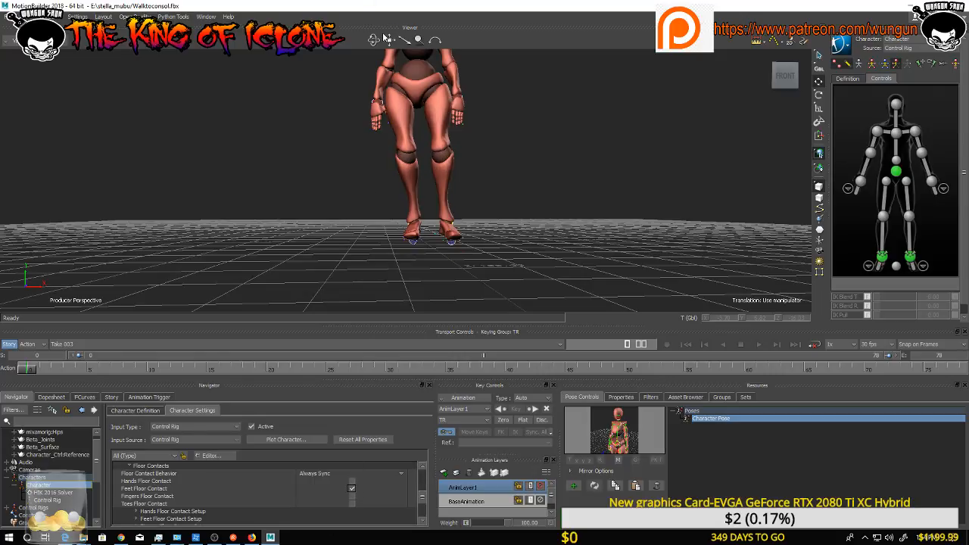
drag(374, 40, 371, 61)
drag(31, 370, 35, 391)
click(353, 490)
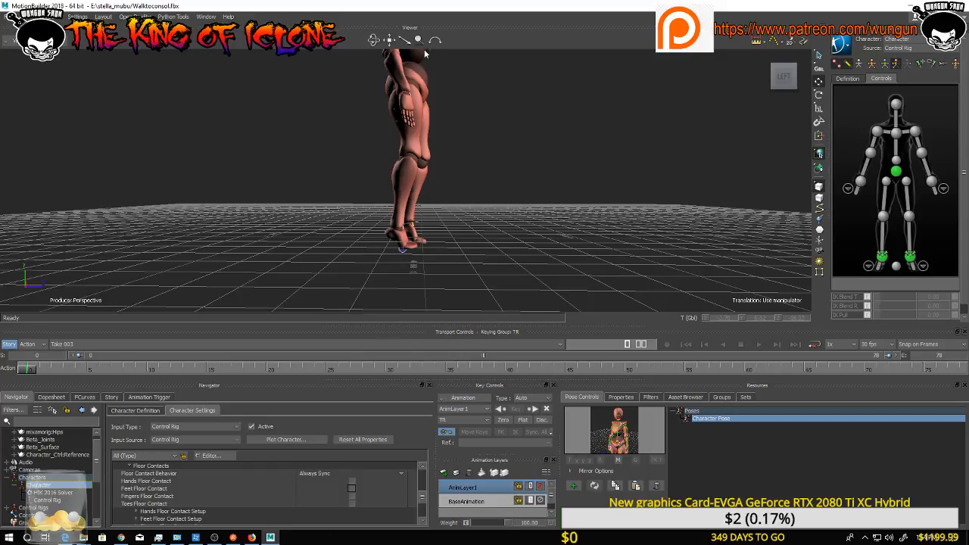
Scrub and play Take 003 from the front, examining the walk, and return to frame 0.
drag(374, 41, 393, 106)
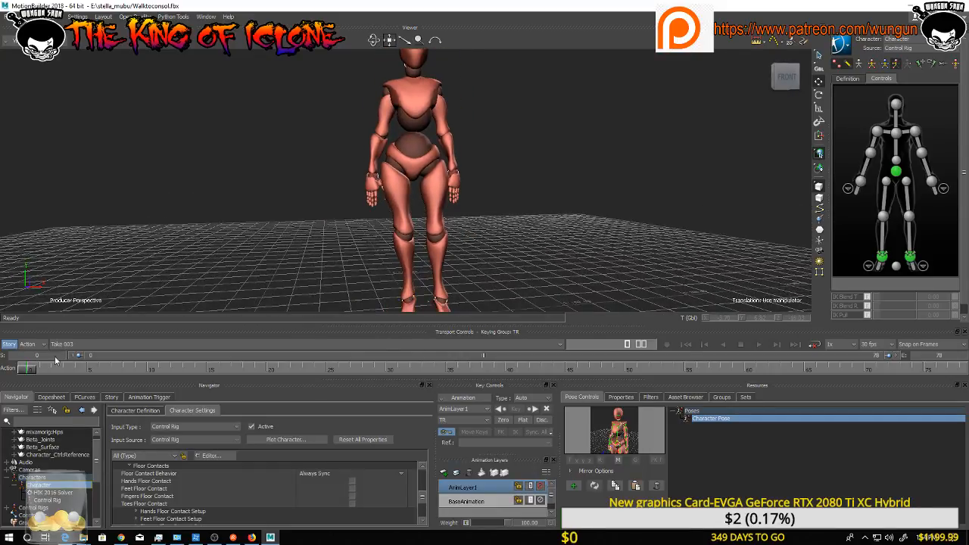
mouse_move(28, 372)
mouse_down()
mouse_move(530, 371)
mouse_move(685, 387)
mouse_up()
click(758, 345)
drag(387, 37, 389, 43)
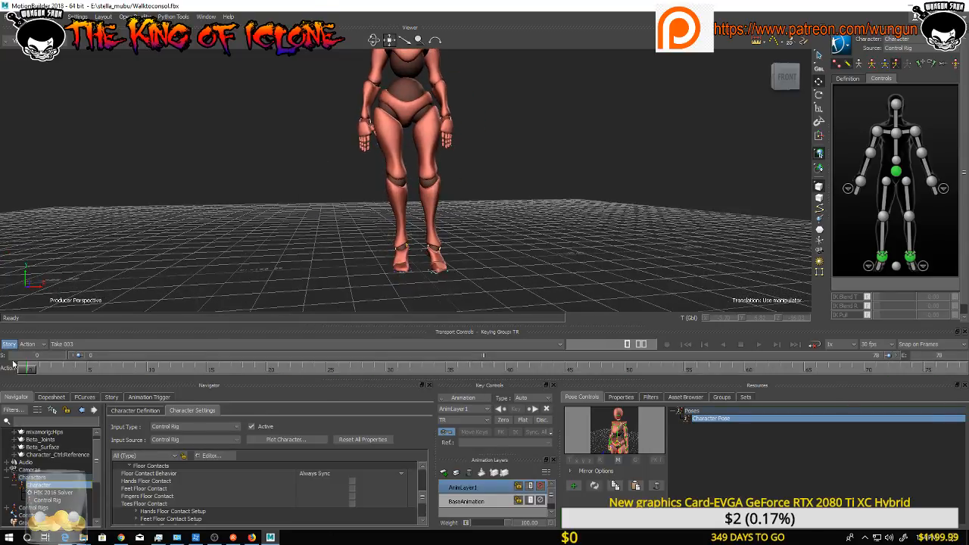
mouse_move(28, 371)
mouse_down()
mouse_move(262, 385)
mouse_move(340, 401)
mouse_move(359, 369)
mouse_move(522, 367)
mouse_move(362, 368)
mouse_move(389, 362)
mouse_move(541, 367)
mouse_move(24, 352)
mouse_up()
Scrub Take 003 between frame 0 and mid-walk from side and rear angles, examining how the legs and feet move.
drag(373, 40, 496, 32)
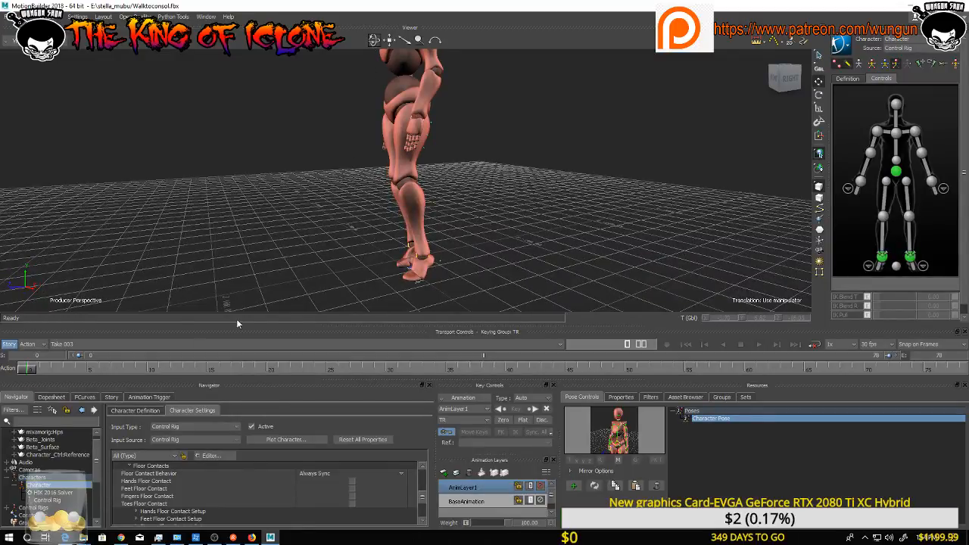
mouse_move(23, 378)
mouse_down()
mouse_move(471, 389)
mouse_move(458, 389)
mouse_up()
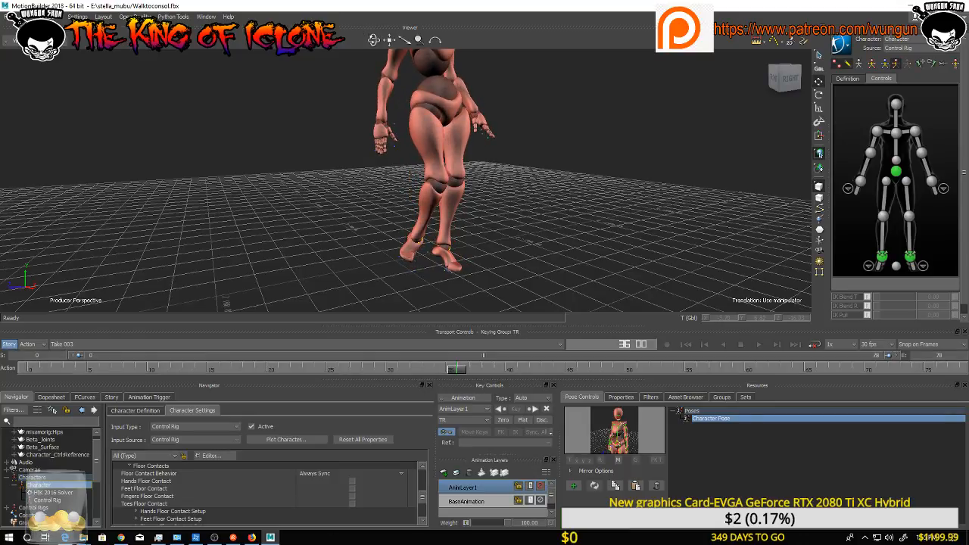
drag(374, 39, 378, 77)
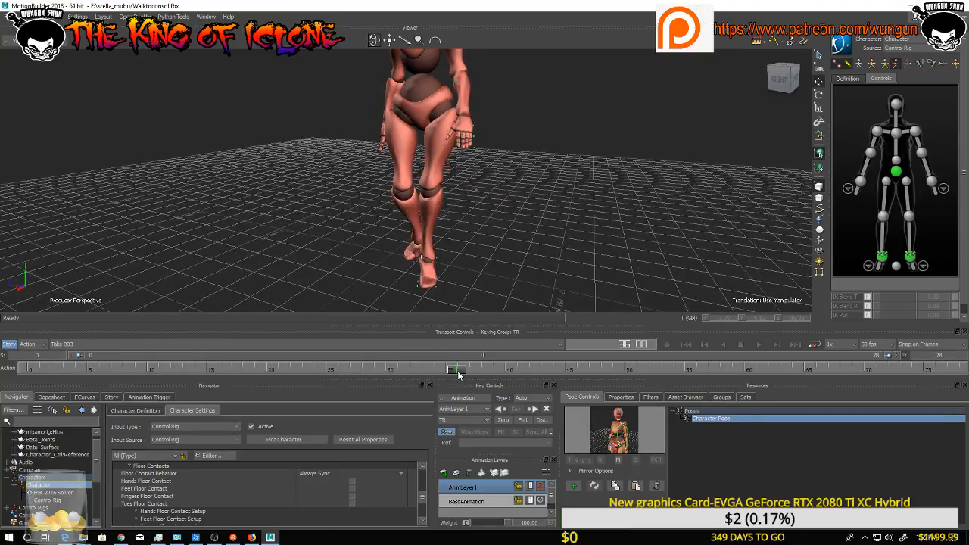
mouse_move(458, 374)
mouse_down()
mouse_move(562, 381)
mouse_move(645, 350)
mouse_move(626, 367)
mouse_move(447, 357)
mouse_move(397, 363)
mouse_move(788, 378)
mouse_move(137, 382)
mouse_move(38, 372)
mouse_move(434, 393)
mouse_move(699, 373)
mouse_move(24, 365)
mouse_up()
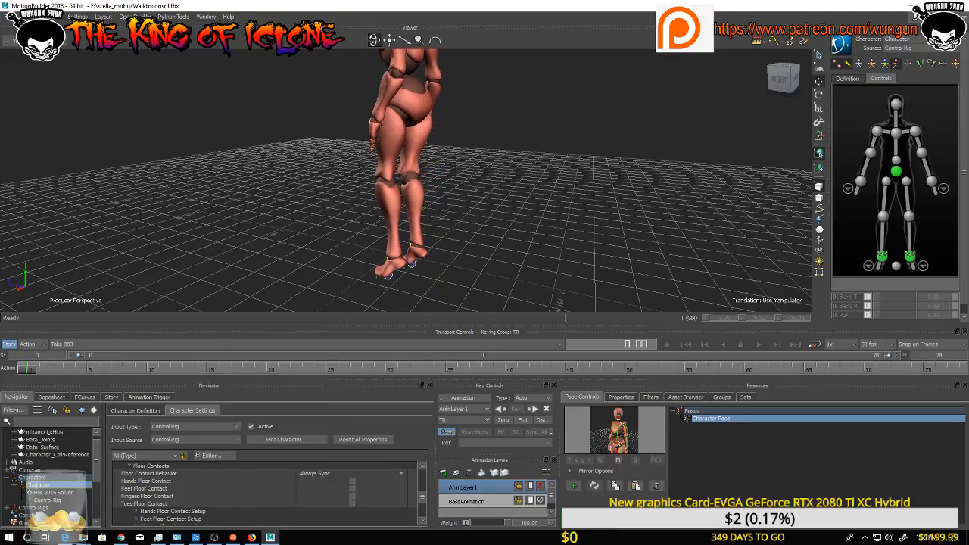
drag(374, 40, 424, 39)
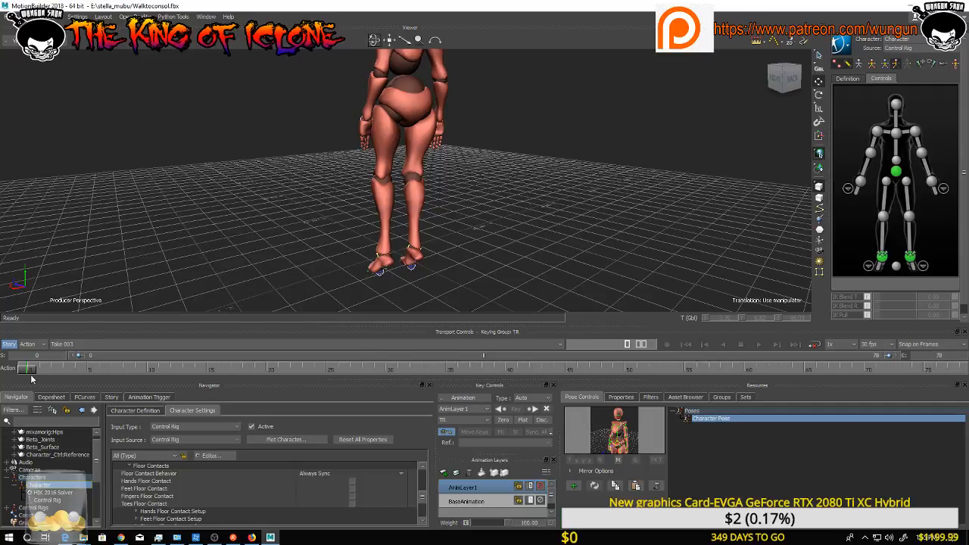
drag(30, 374, 597, 411)
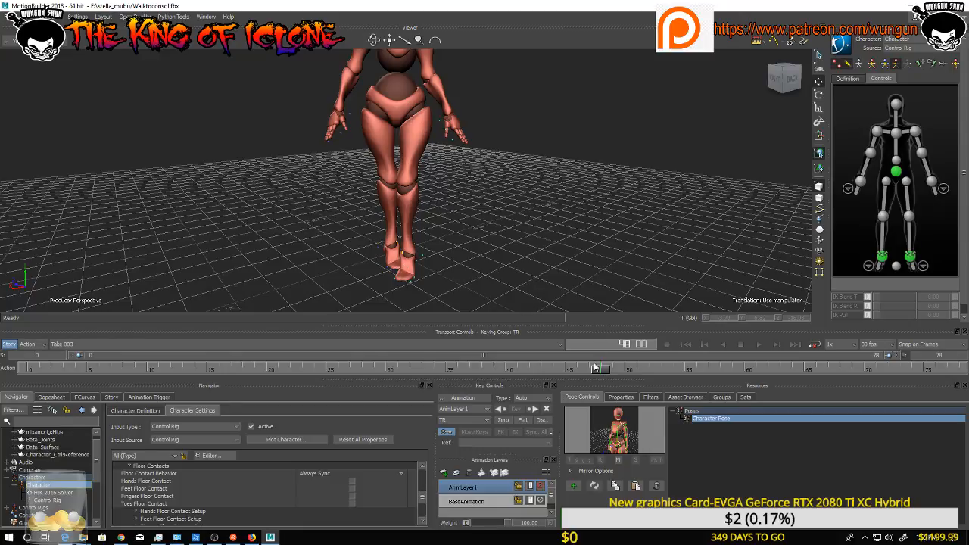
drag(602, 375, 16, 372)
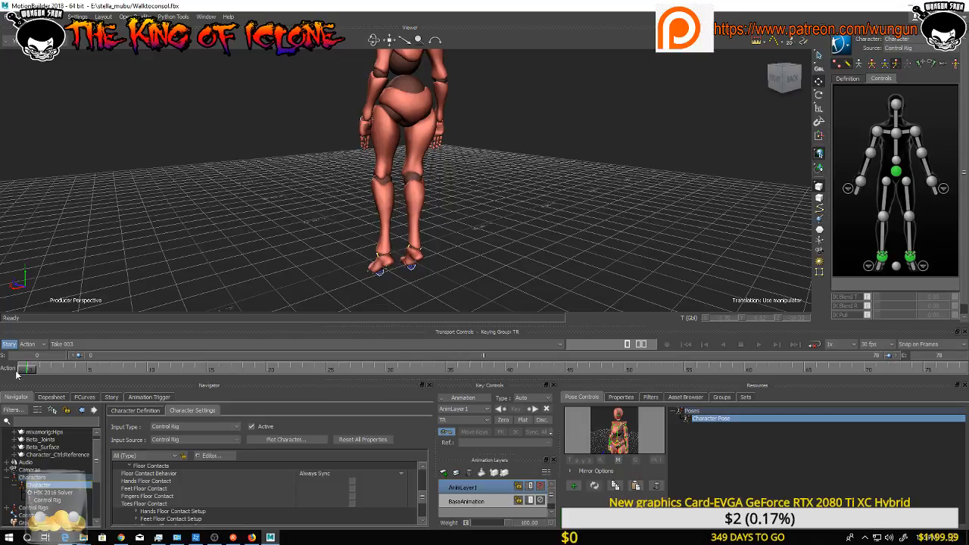
Inspect the character's standing pose at frame 0 from all around, comparing the feet with the floor.
scroll(444, 137, down, 3)
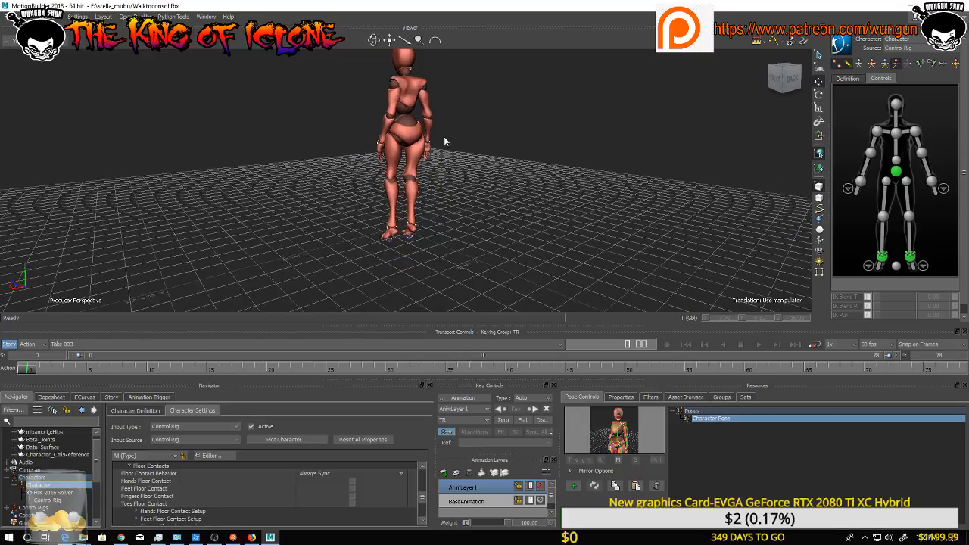
drag(376, 43, 504, 48)
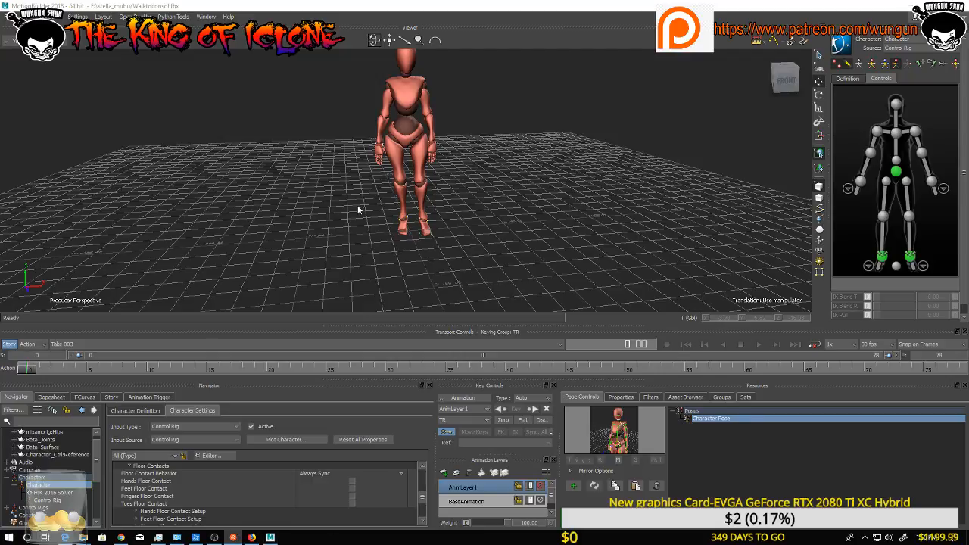
scroll(410, 93, up, 5)
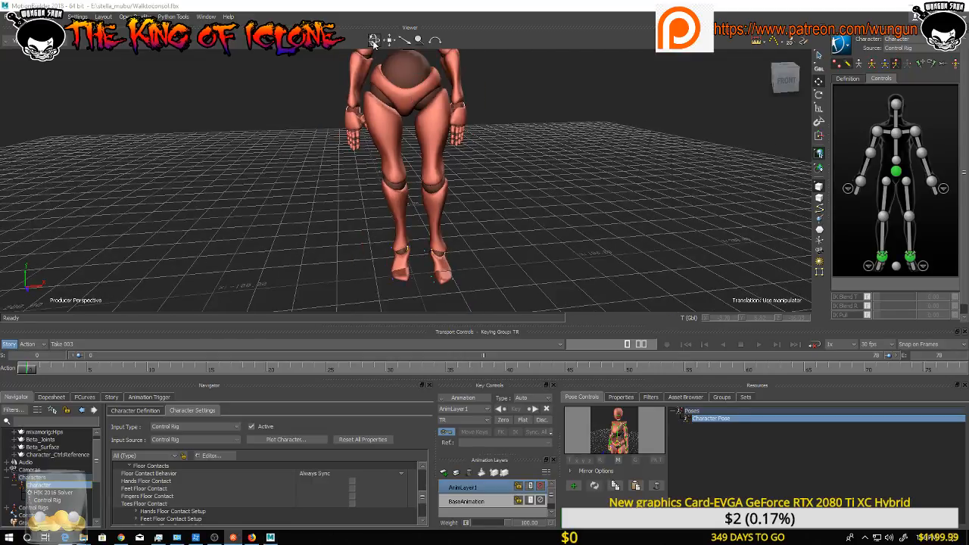
drag(373, 44, 594, 55)
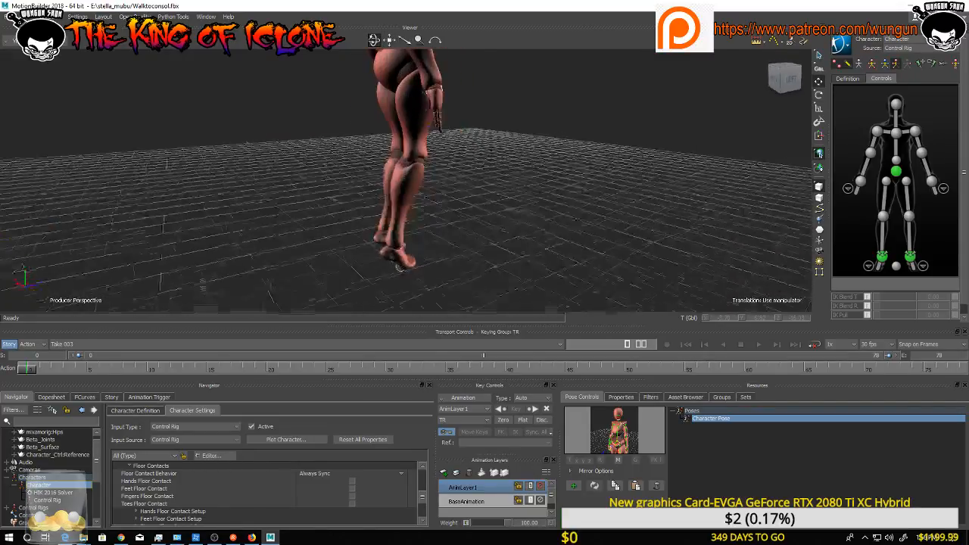
drag(621, 261, 538, 244)
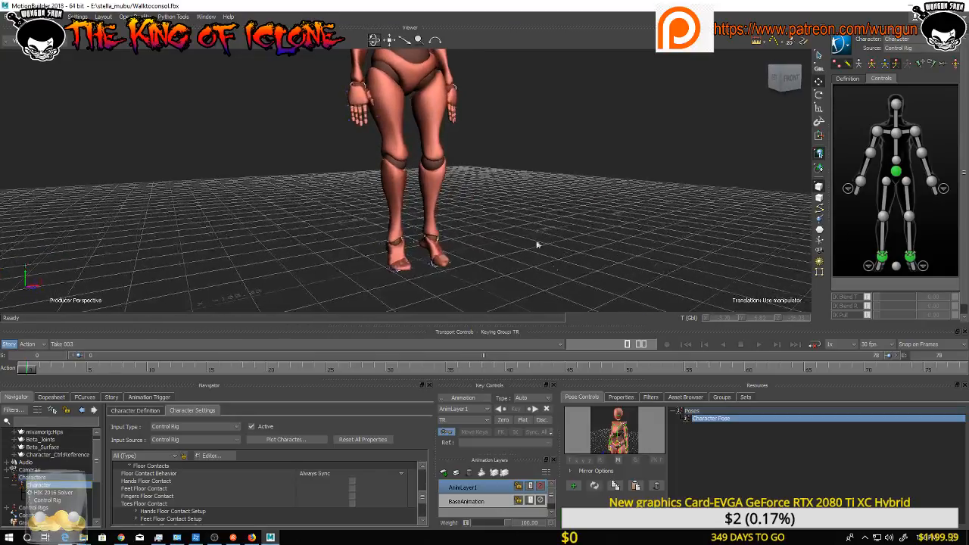
scroll(400, 236, down, 3)
scroll(399, 236, up, 4)
scroll(400, 236, down, 3)
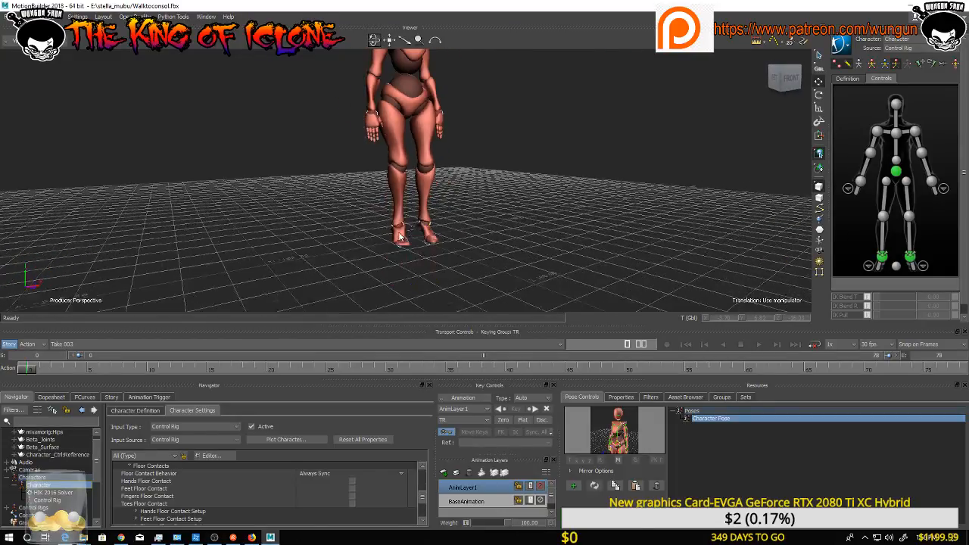
mouse_move(373, 40)
mouse_down()
mouse_move(432, 38)
mouse_move(371, 35)
mouse_up()
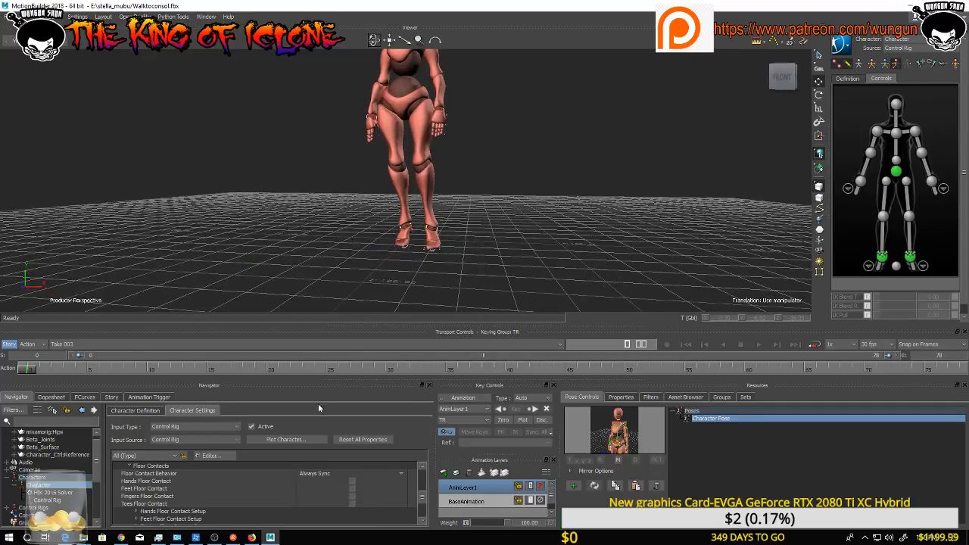
mouse_move(30, 371)
mouse_down()
mouse_move(648, 389)
mouse_move(97, 390)
mouse_move(885, 425)
mouse_move(182, 393)
mouse_move(803, 447)
mouse_move(464, 426)
mouse_move(31, 369)
mouse_move(791, 376)
mouse_move(930, 358)
mouse_move(780, 368)
mouse_move(220, 343)
mouse_move(44, 374)
mouse_move(454, 369)
mouse_move(613, 384)
mouse_move(30, 375)
mouse_move(40, 380)
mouse_up()
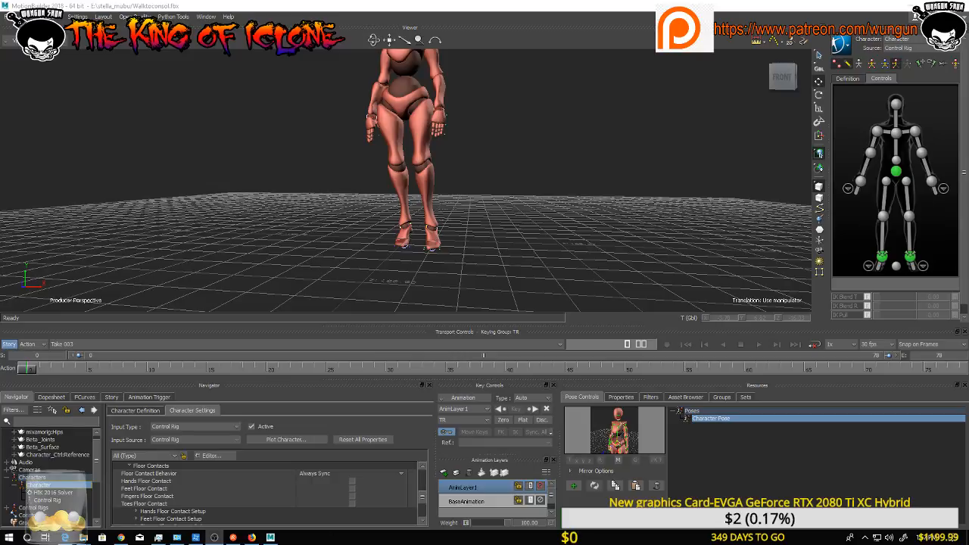
drag(500, 123, 695, 88)
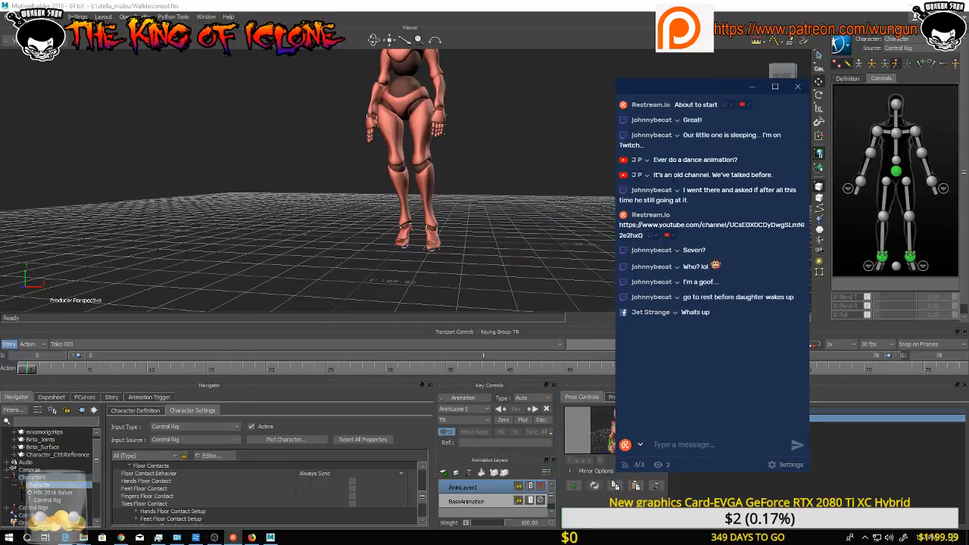